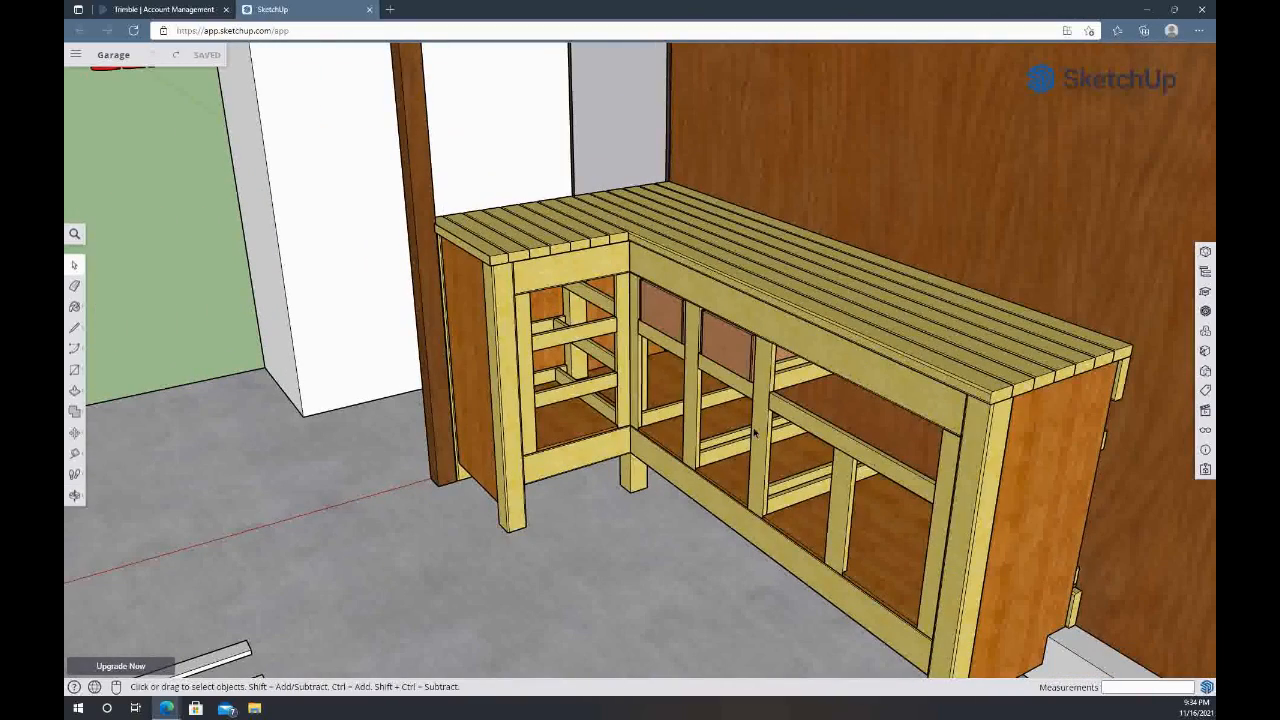
Examine how the corner post and upper front rail join at the free end of the bench's long section
middle_drag(976, 490, 791, 414)
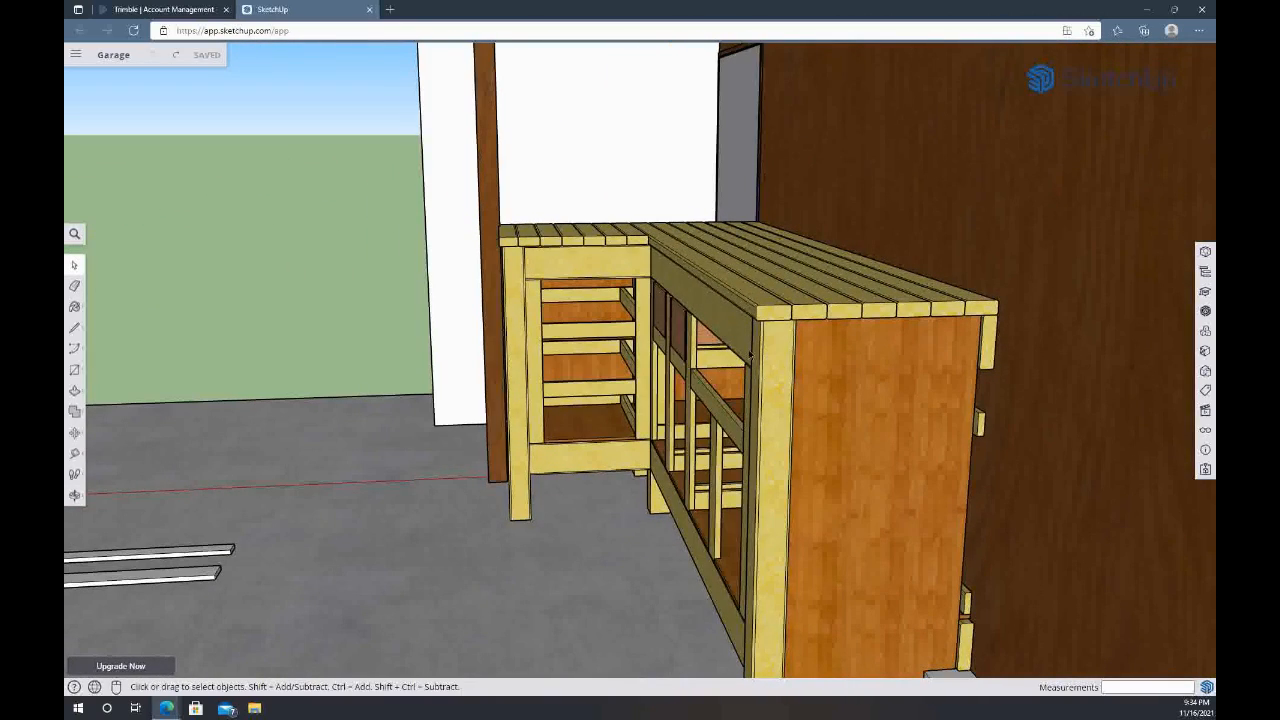
scroll(765, 375, up, 3)
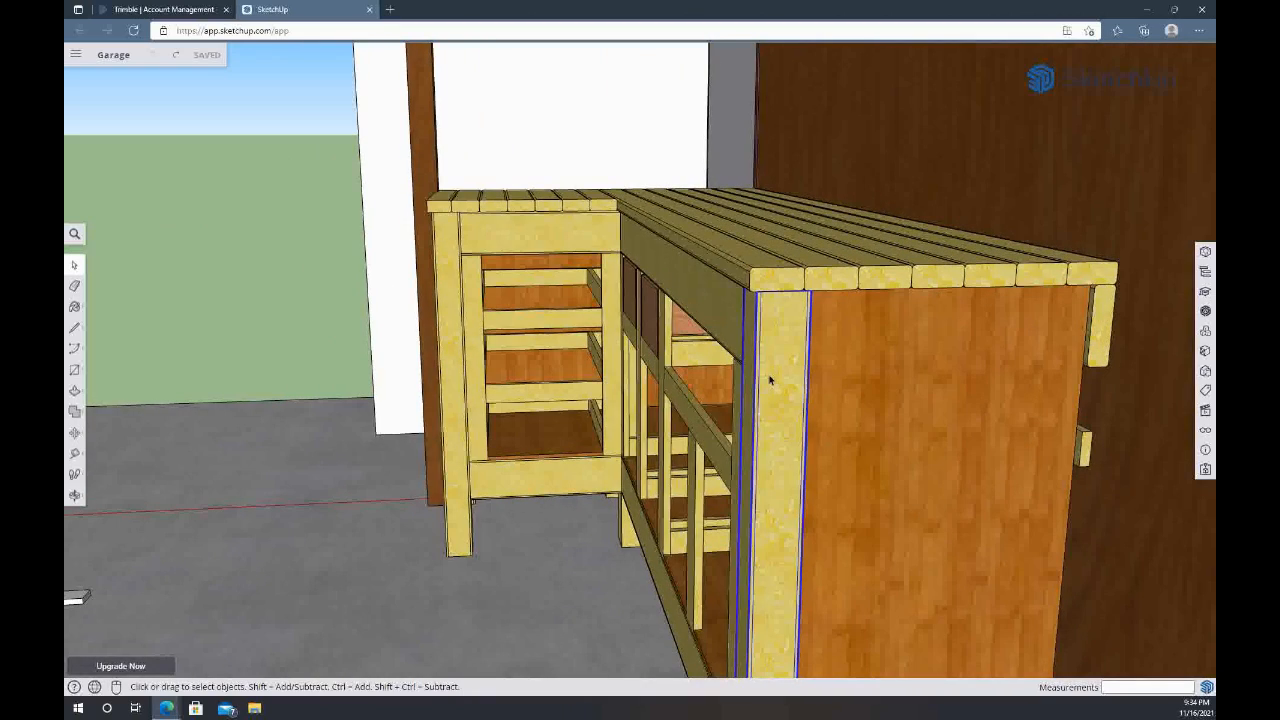
scroll(760, 405, up, 3)
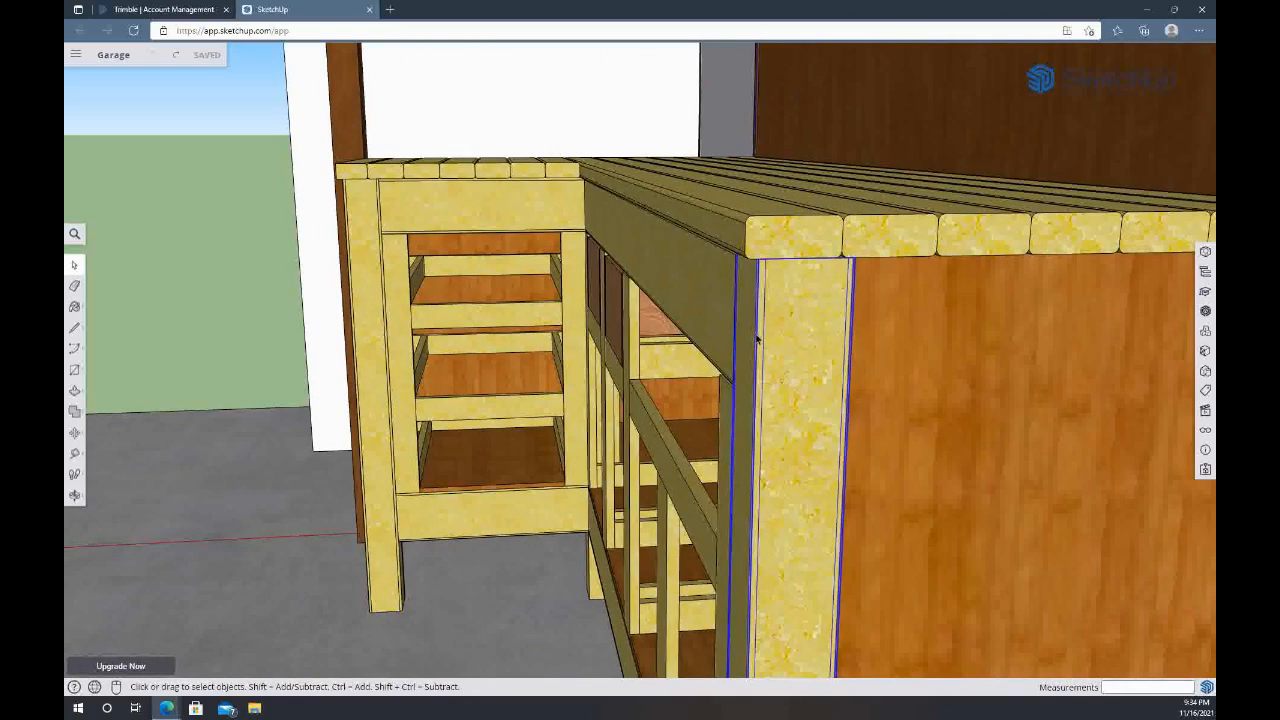
middle_drag(781, 338, 812, 362)
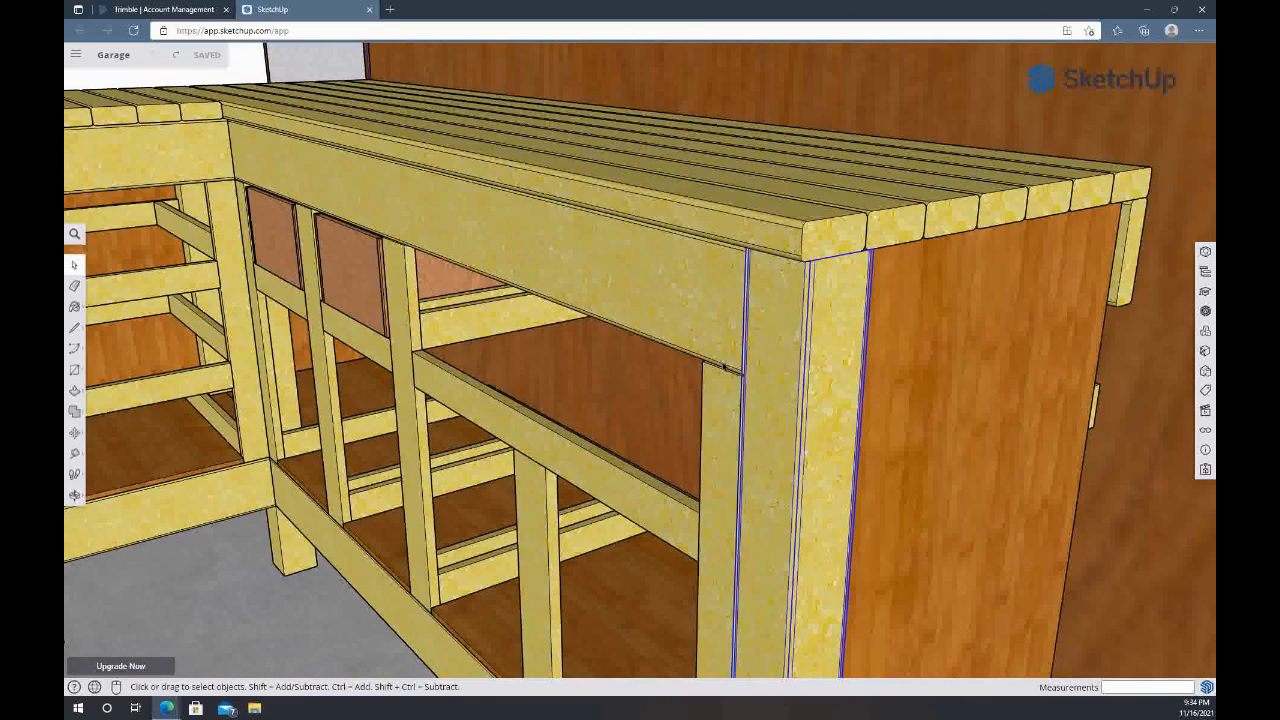
scroll(722, 368, up, 3)
click(724, 370)
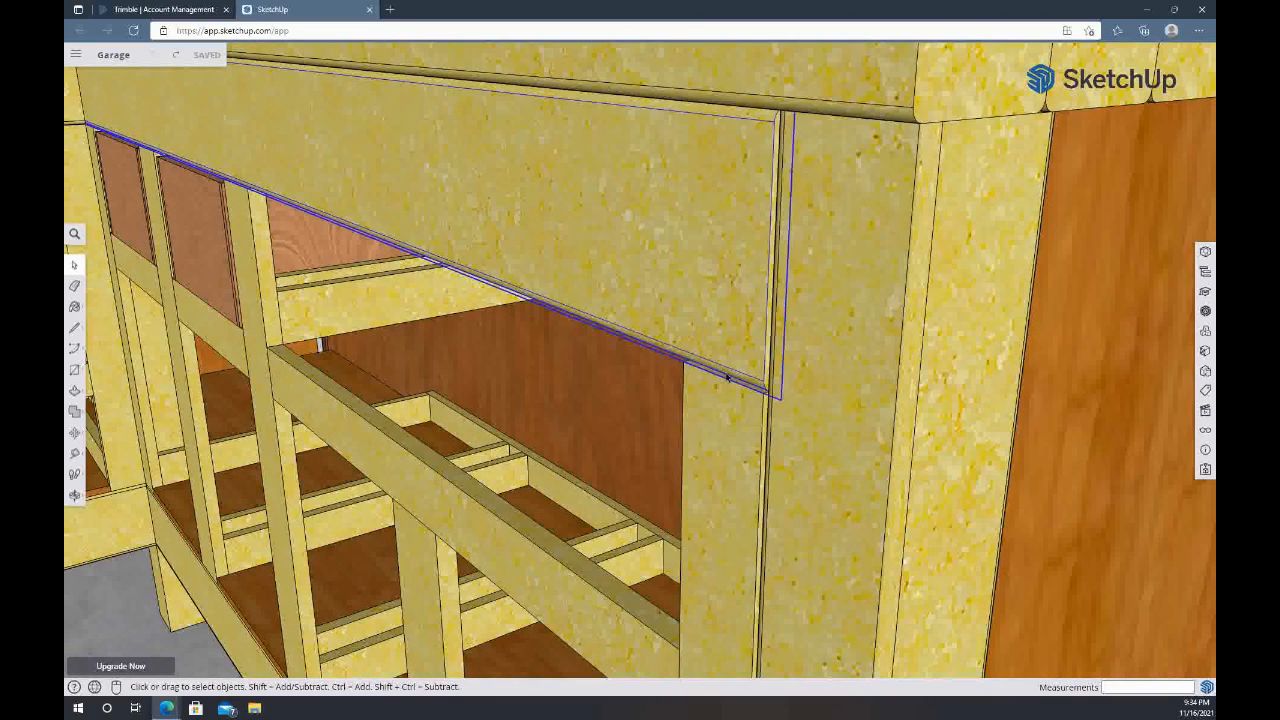
middle_drag(723, 171, 714, 283)
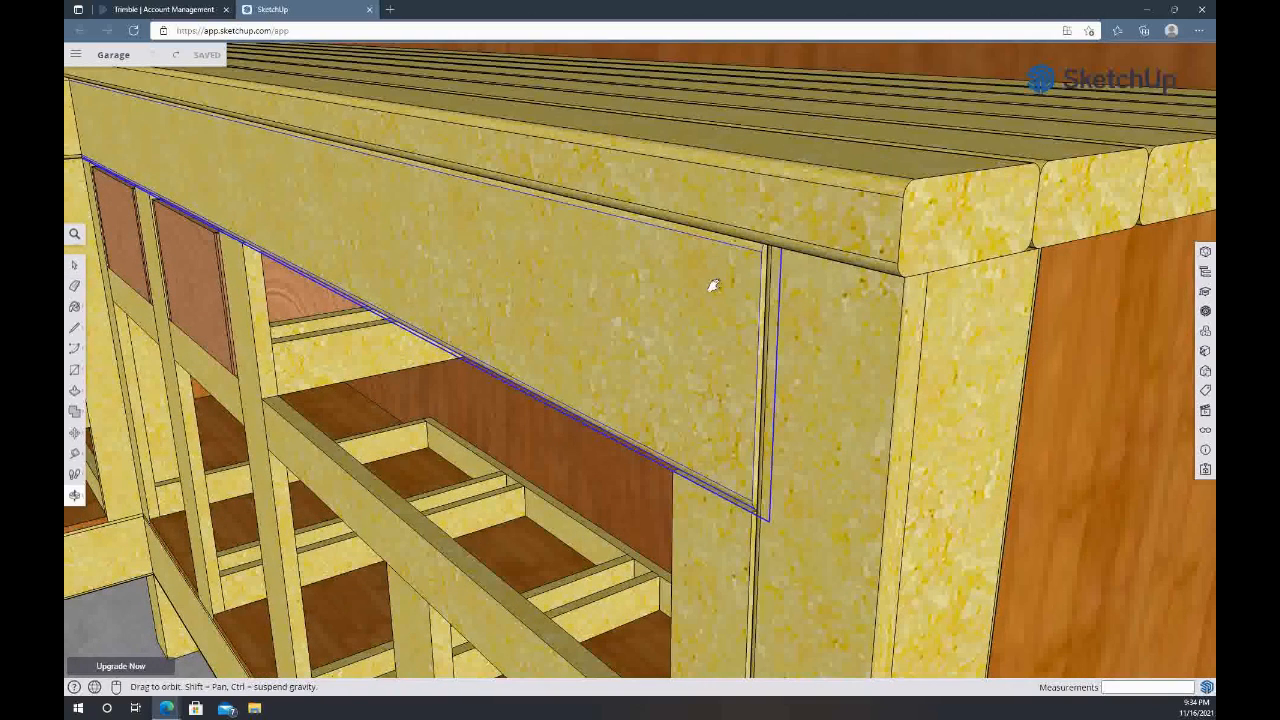
click(922, 337)
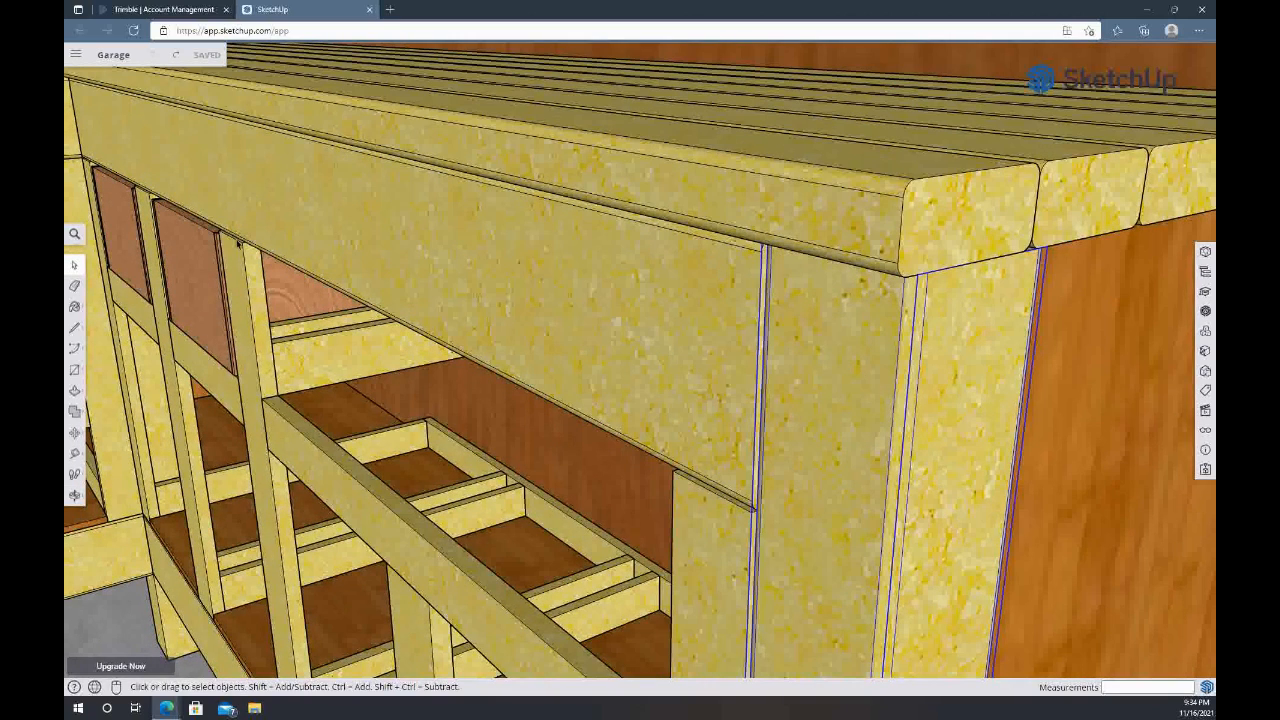
Examine the short section's upper drawer opening, including its front rail, side runner, rear rail, back panel and rear post
scroll(238, 240, down, 5)
scroll(250, 208, down, 5)
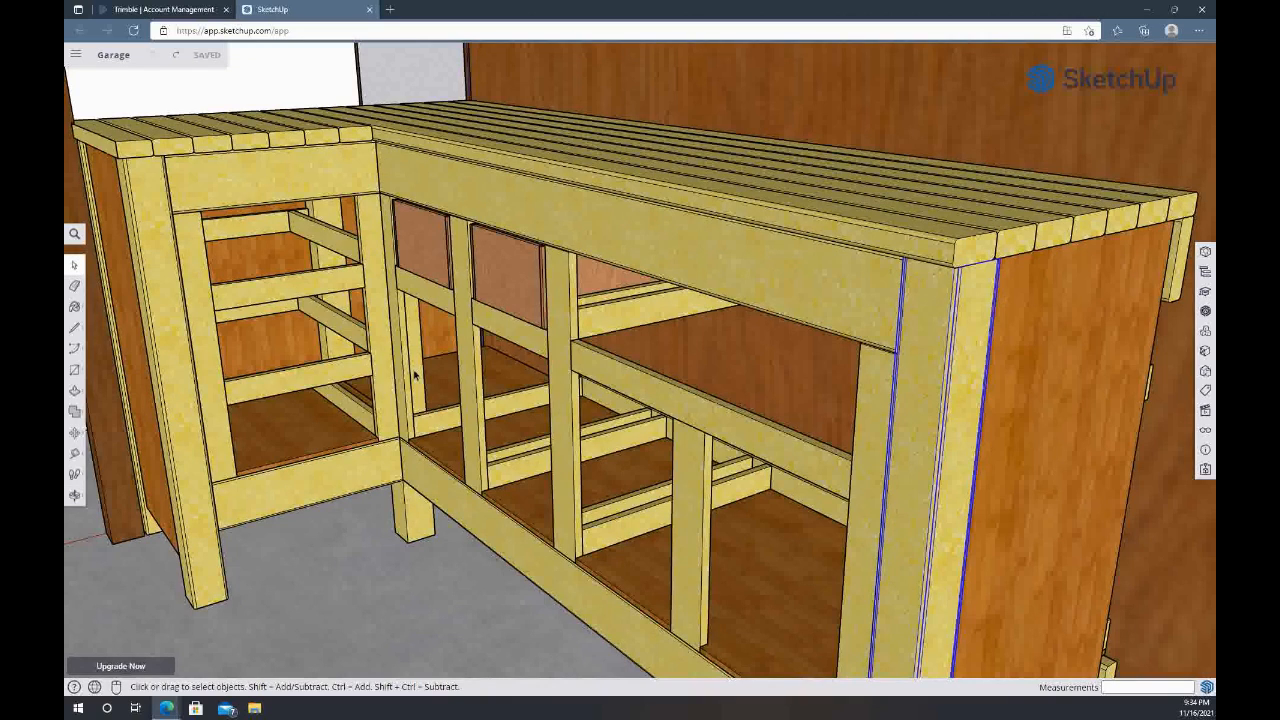
mouse_move(414, 375)
middle_down()
mouse_move(566, 366)
mouse_move(436, 376)
middle_up()
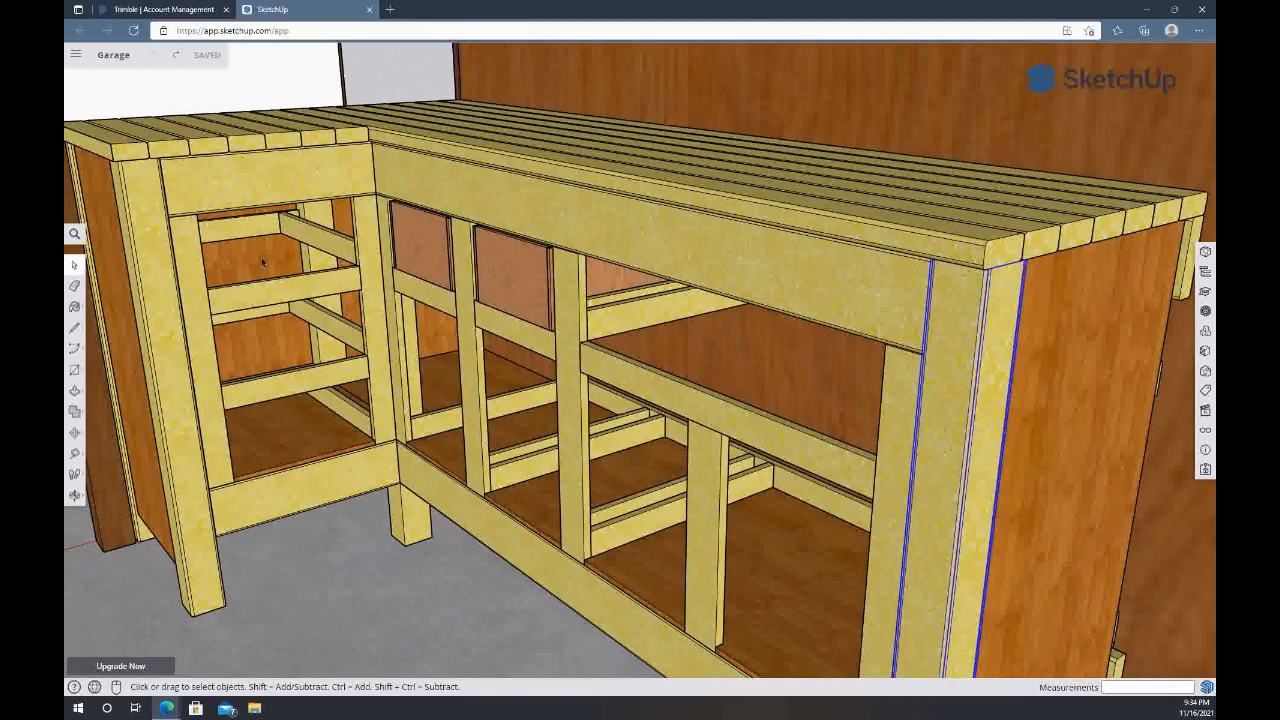
middle_drag(262, 260, 371, 277)
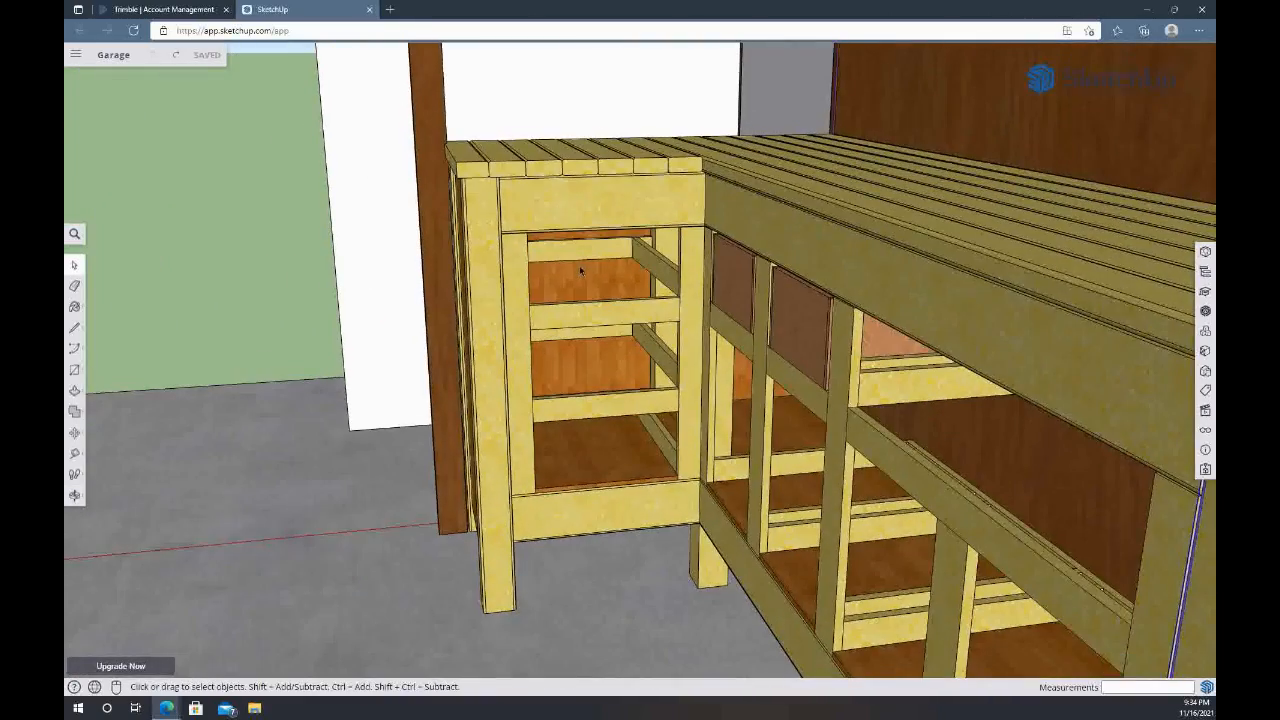
scroll(579, 265, up, 5)
middle_drag(632, 270, 537, 280)
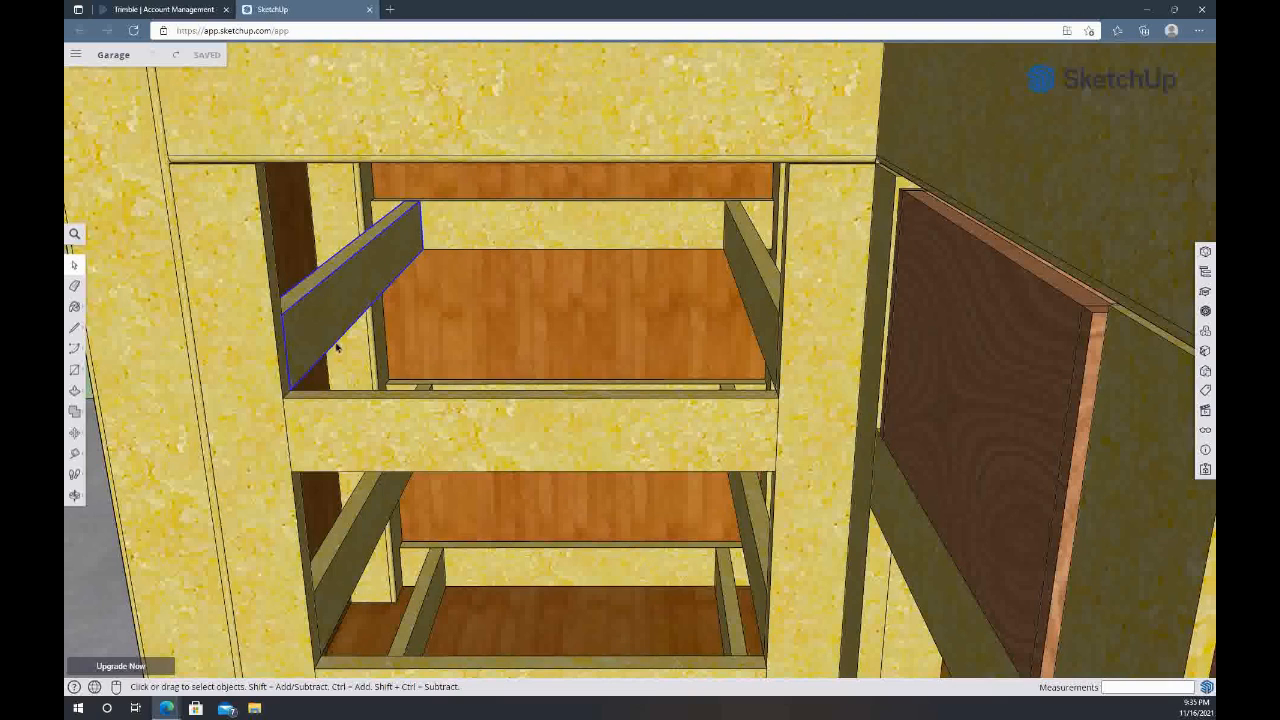
click(382, 426)
click(251, 406)
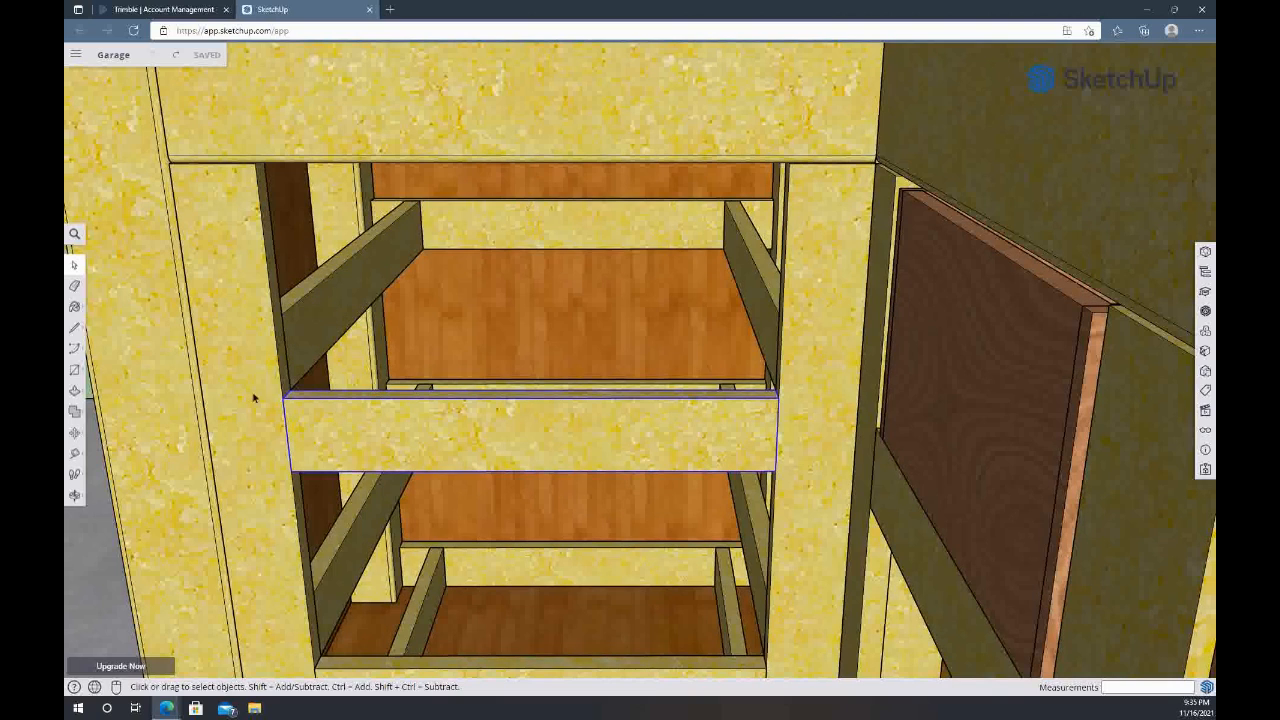
click(332, 284)
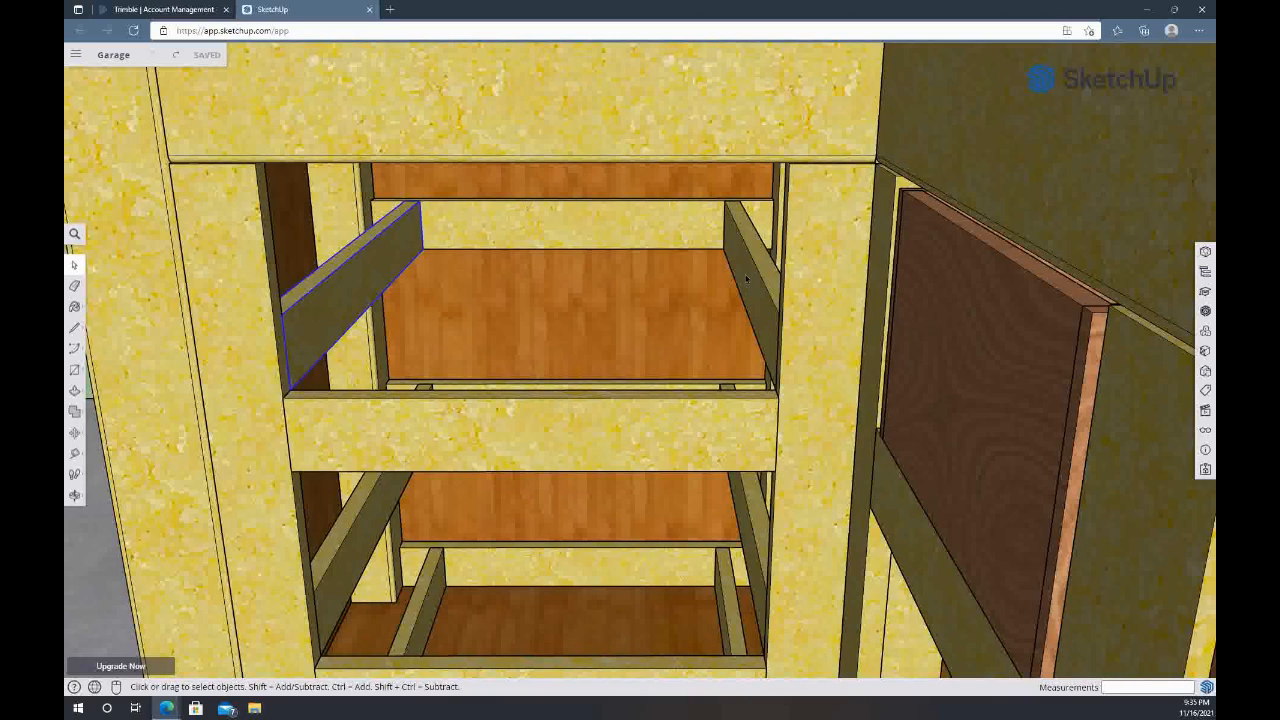
click(716, 229)
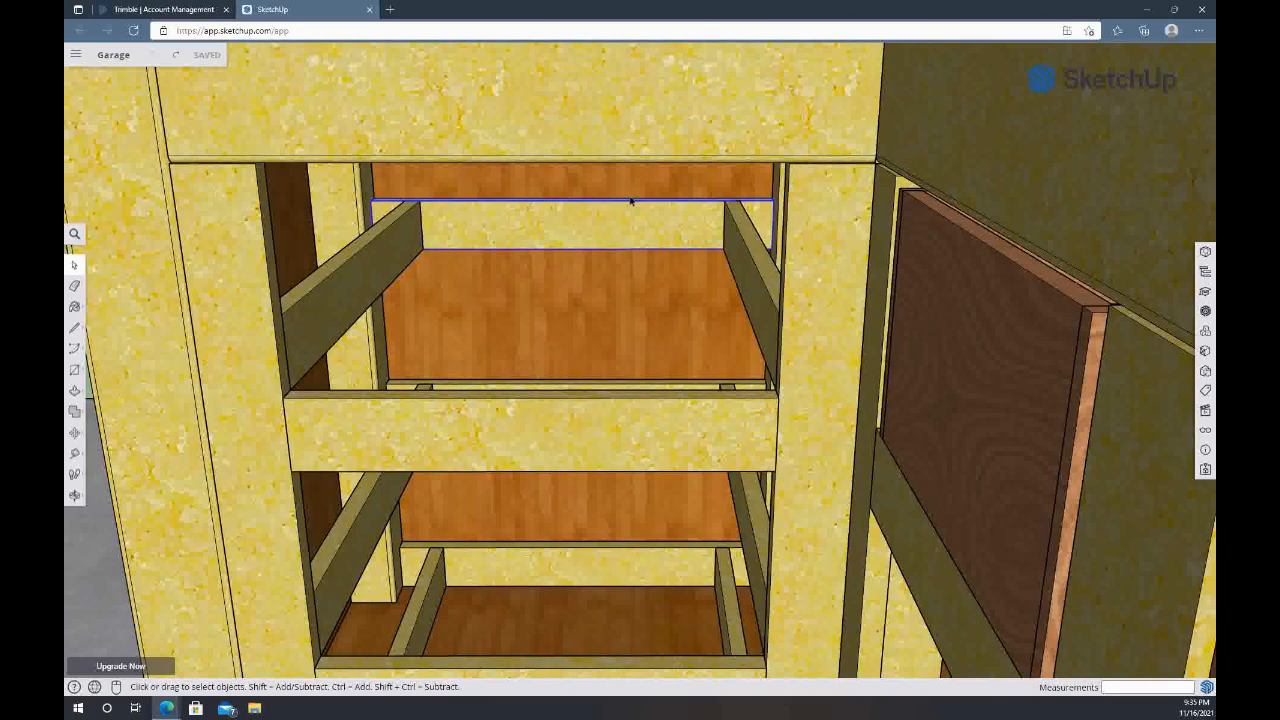
click(669, 168)
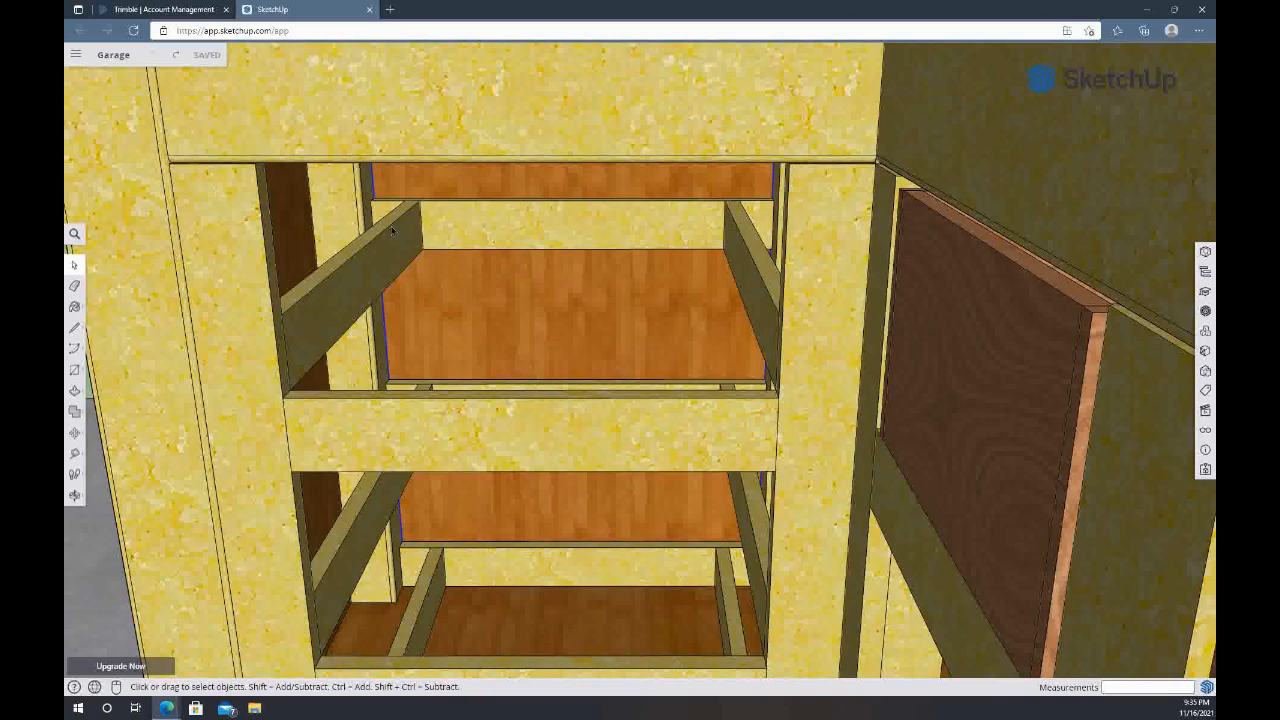
click(358, 207)
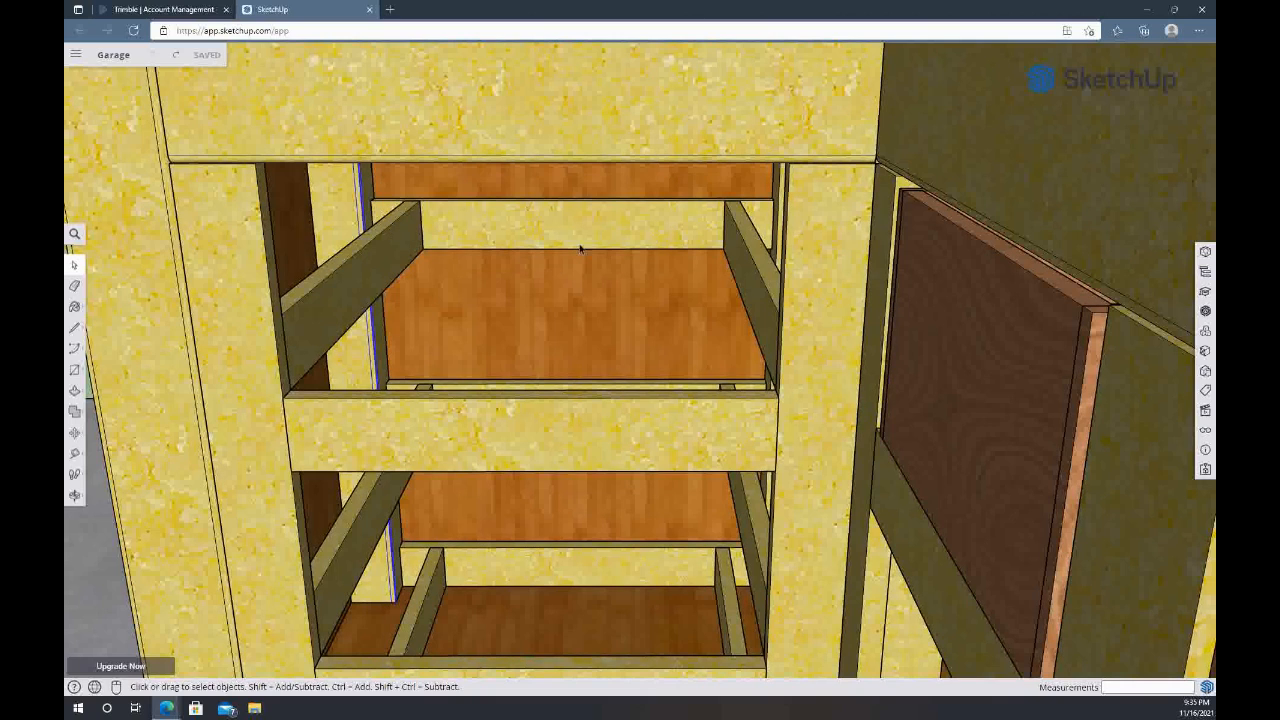
click(392, 241)
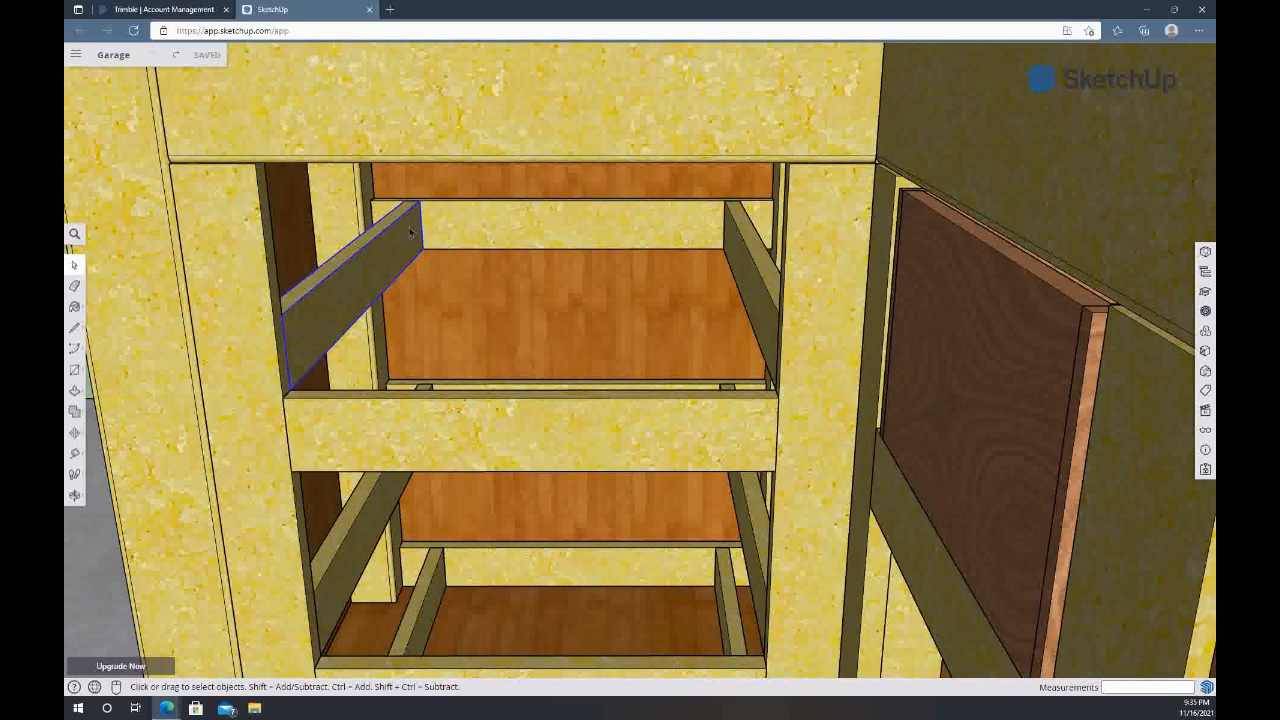
click(466, 223)
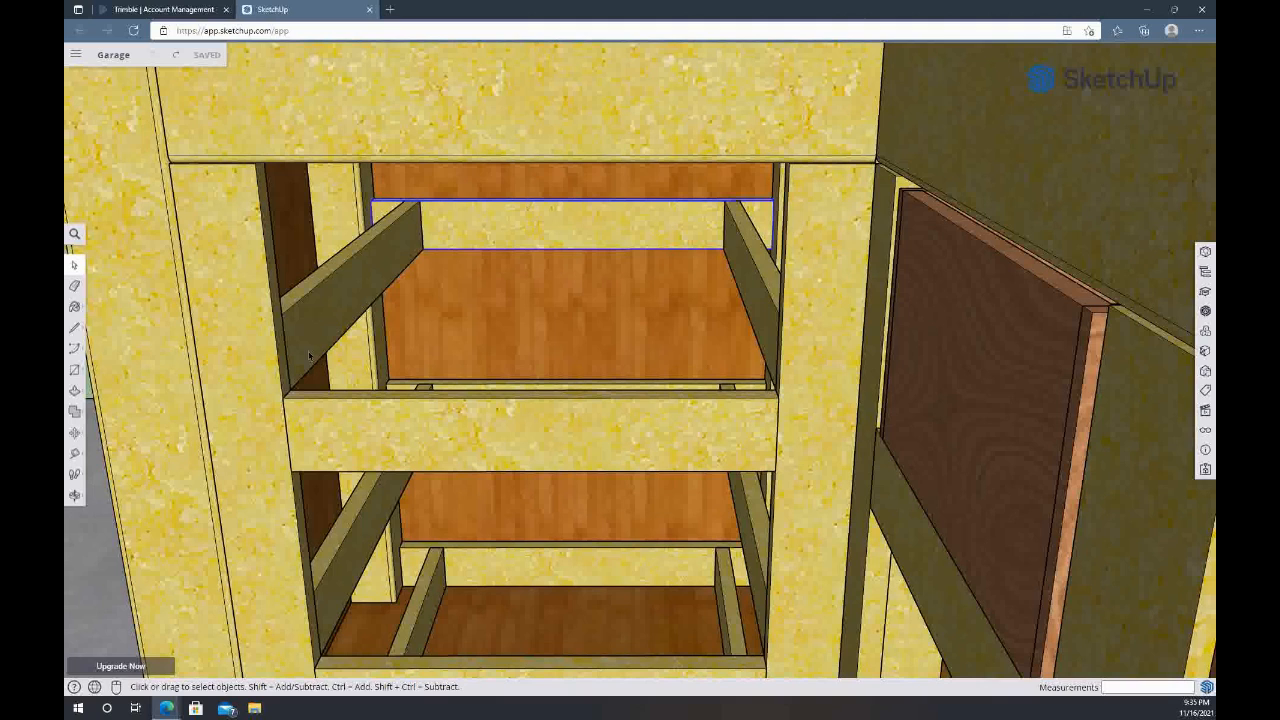
Move the two drawer boxes together about 20 inches out of their openings in the long section and back in
scroll(309, 355, down, 2)
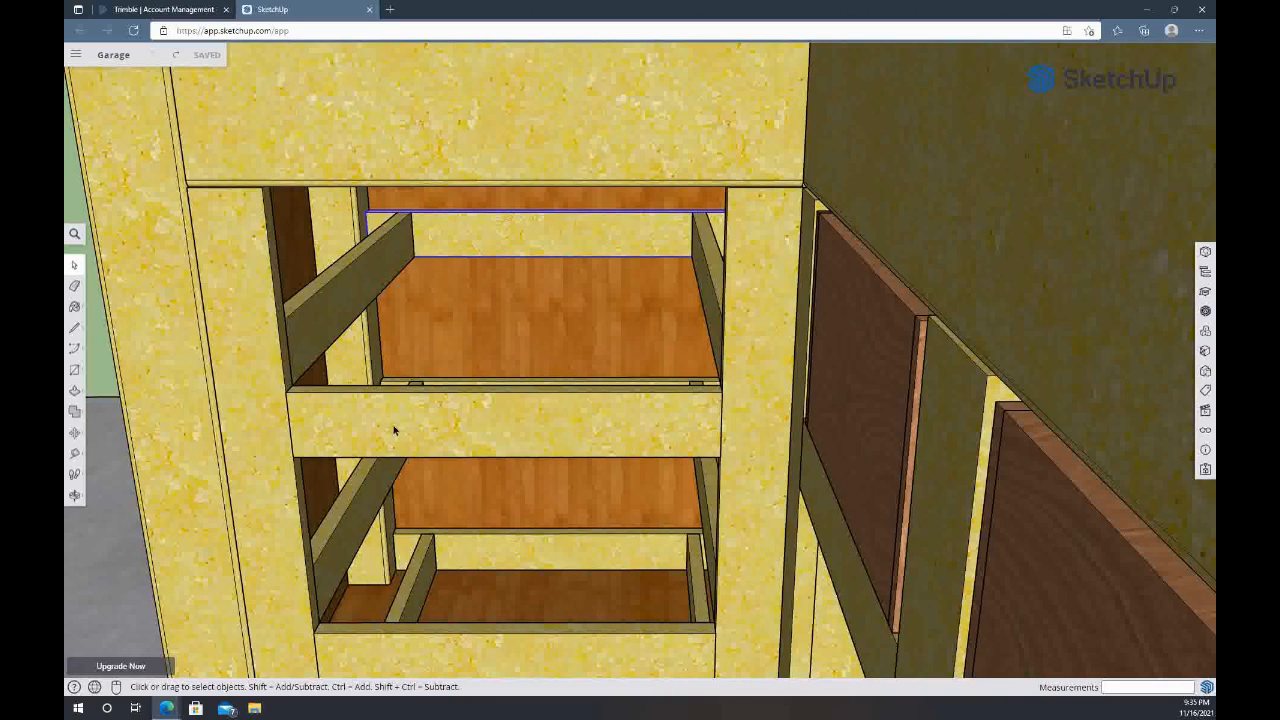
middle_drag(700, 432, 873, 429)
middle_drag(1018, 430, 850, 381)
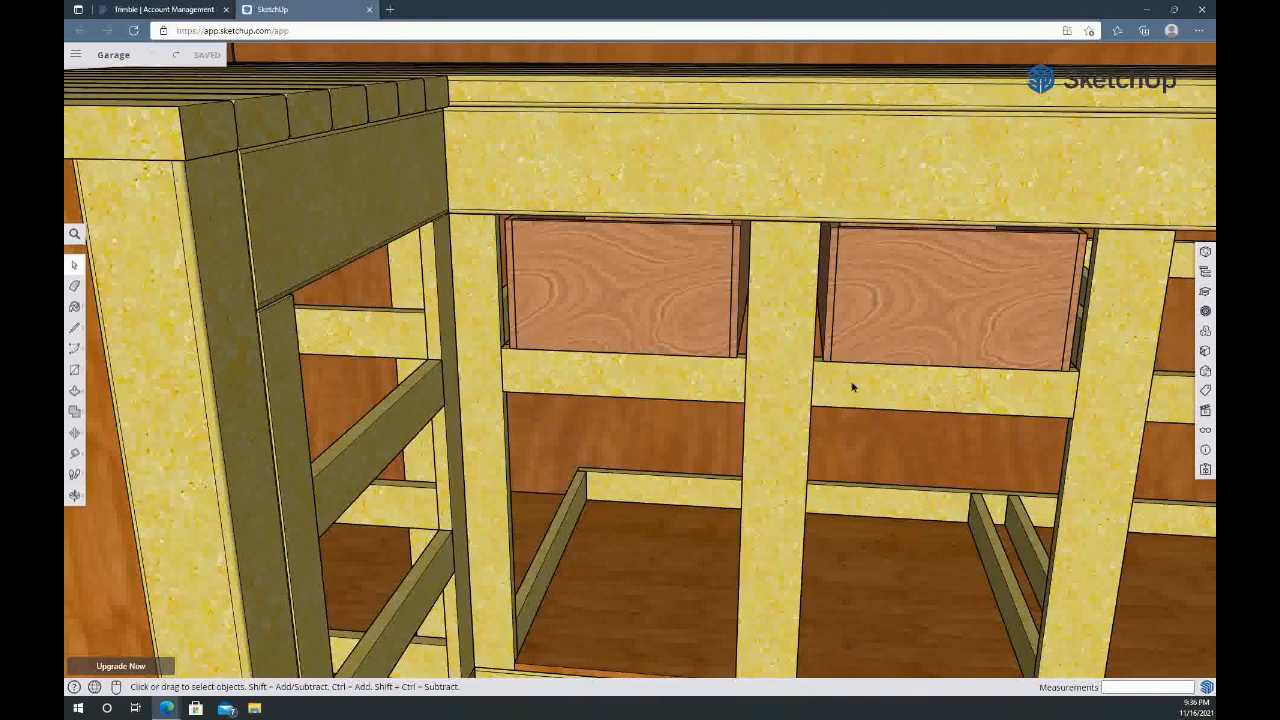
click(899, 329)
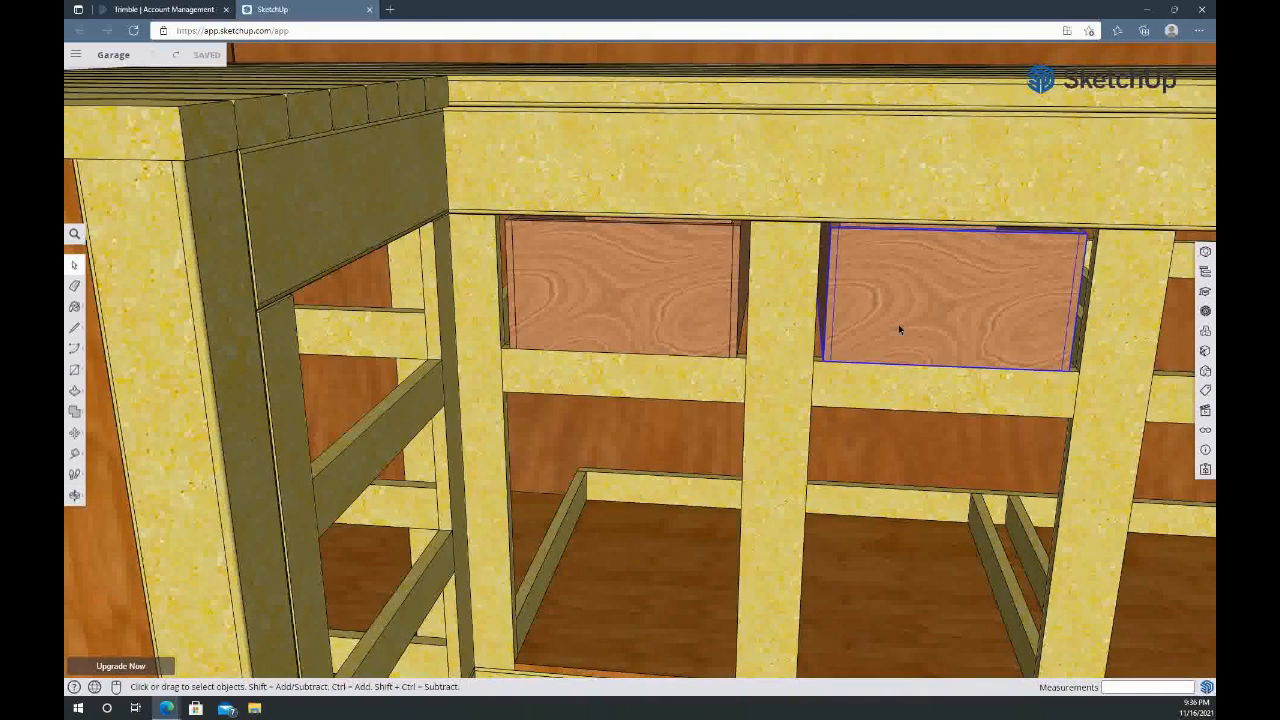
ctrl+click(577, 287)
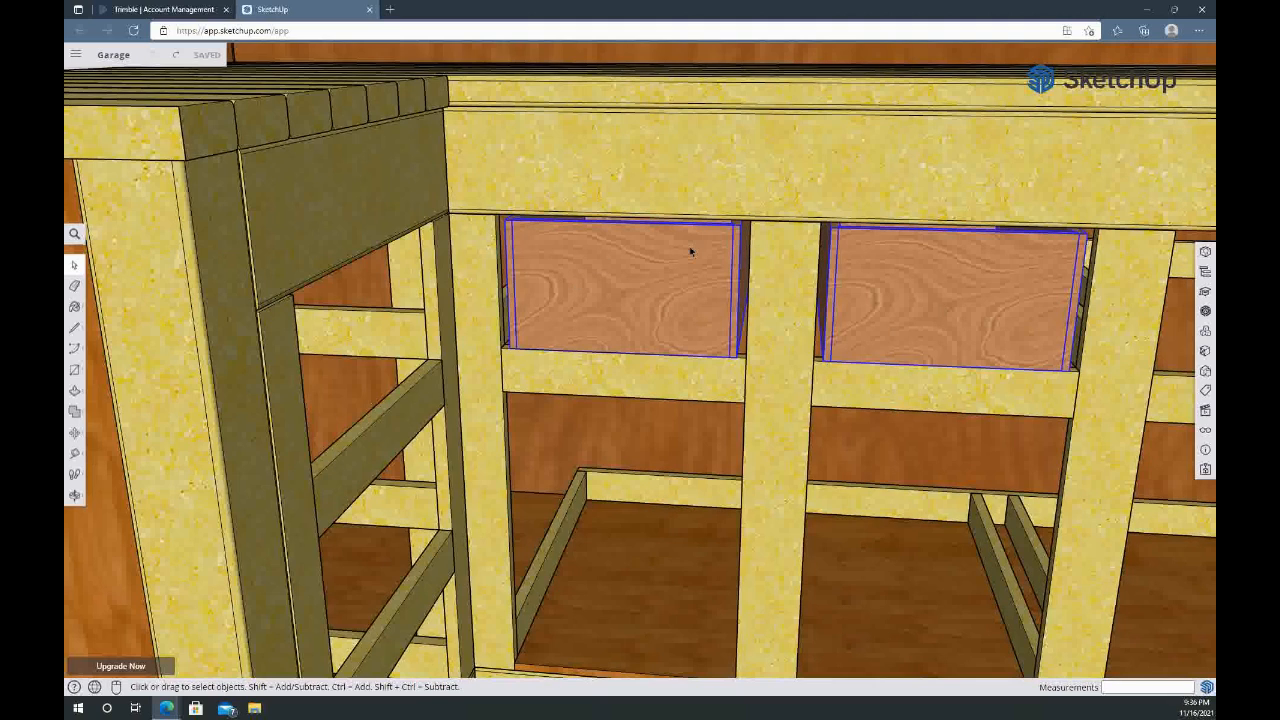
key(m)
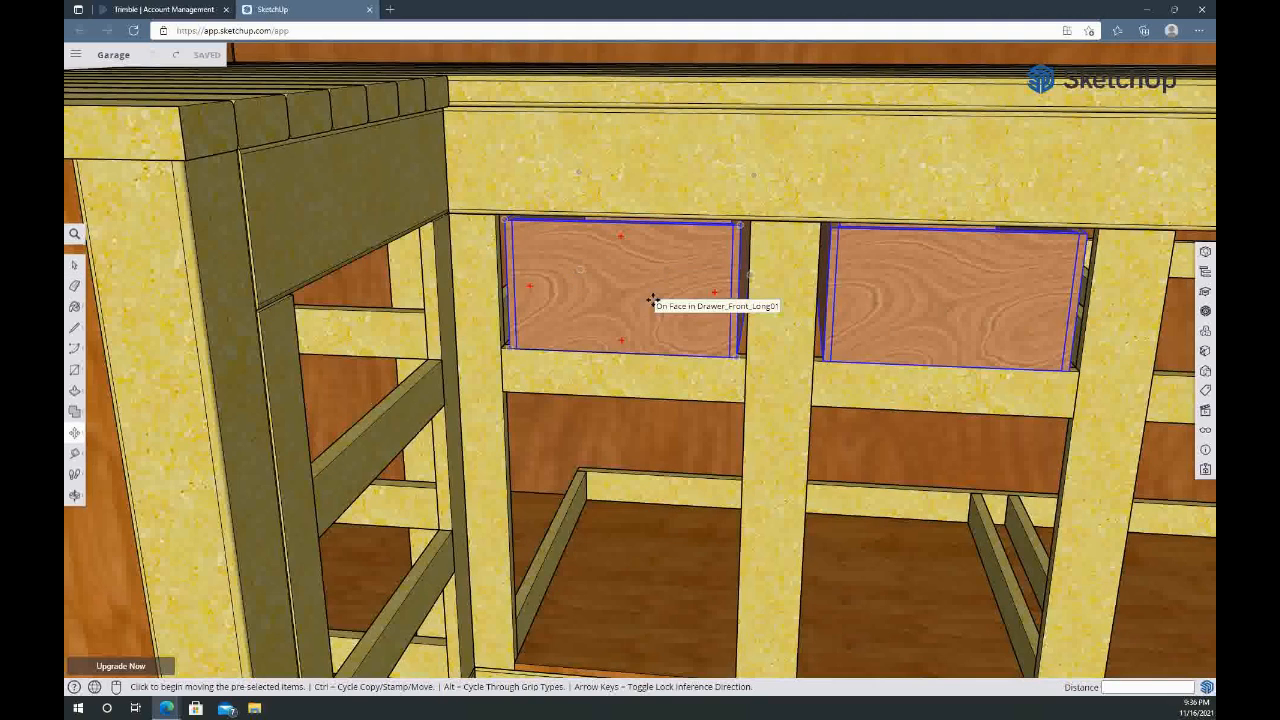
click(652, 300)
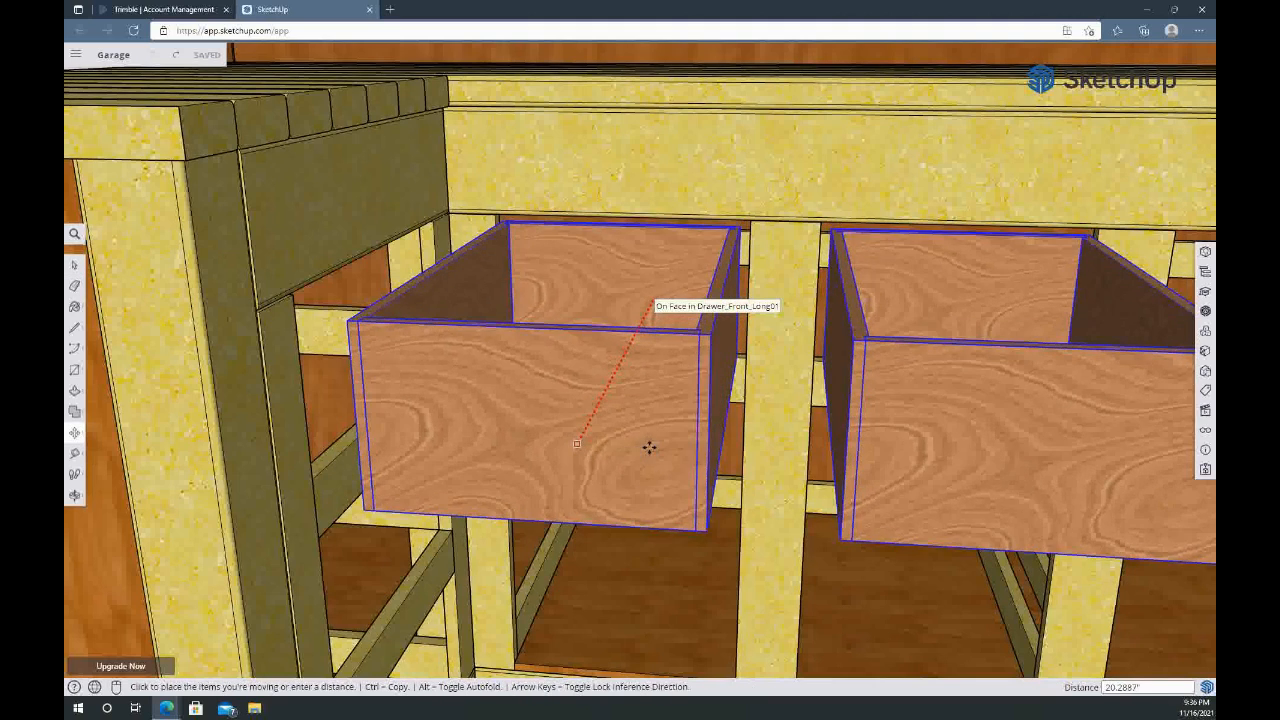
click(650, 441)
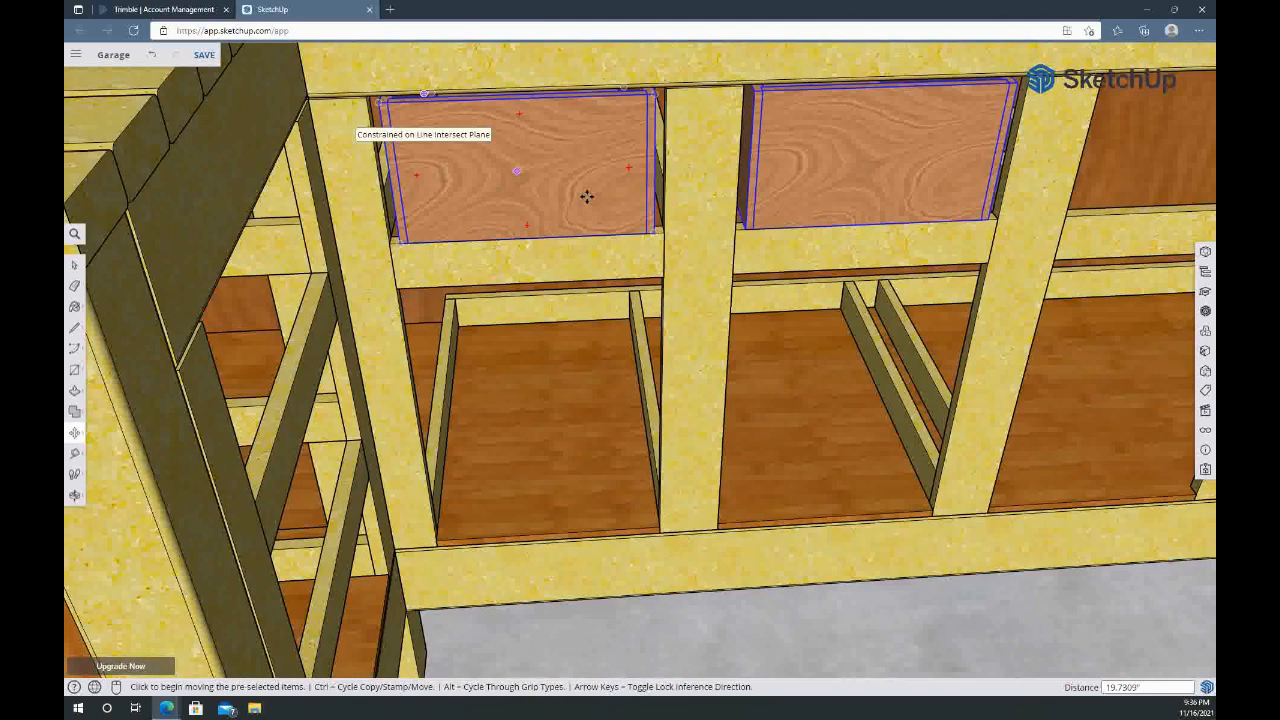
Examine the long section's lower compartments, including the base panel, the vertical dividers and the far-end drawer runner
scroll(586, 197, down, 1)
middle_drag(586, 197, 684, 333)
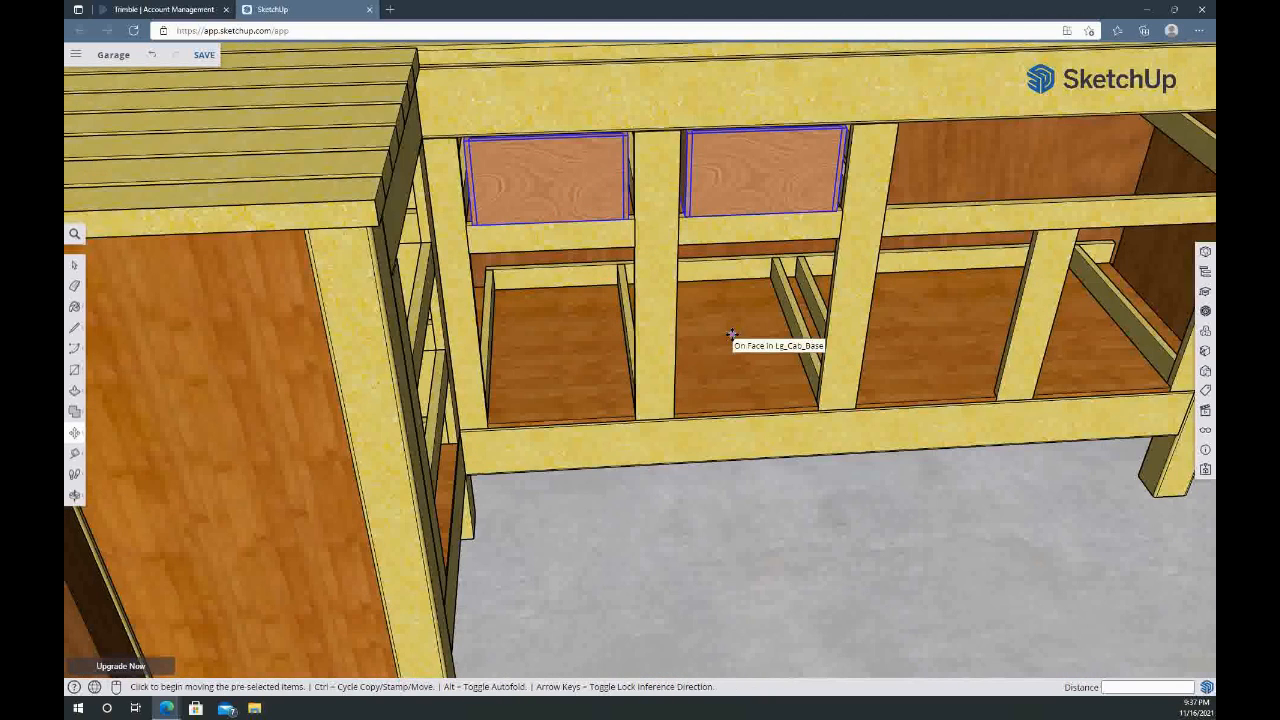
key(space)
click(733, 338)
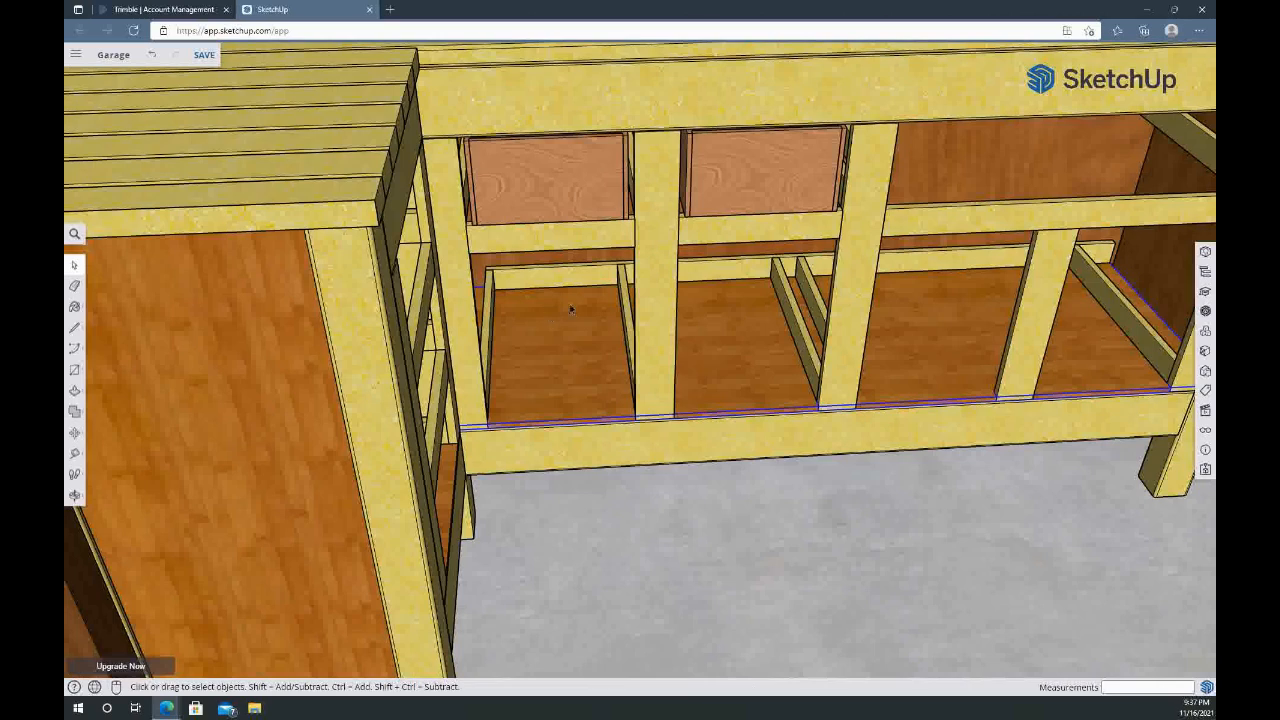
scroll(488, 376, up, 3)
middle_drag(565, 380, 445, 328)
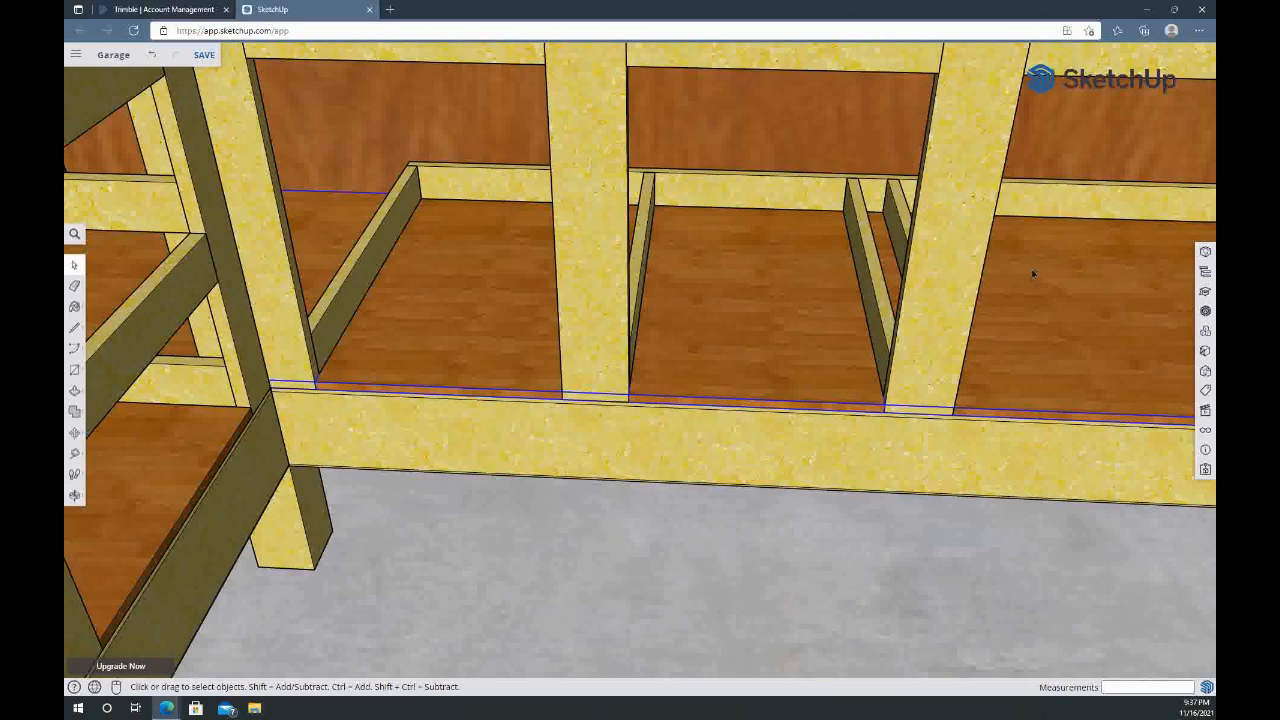
click(596, 158)
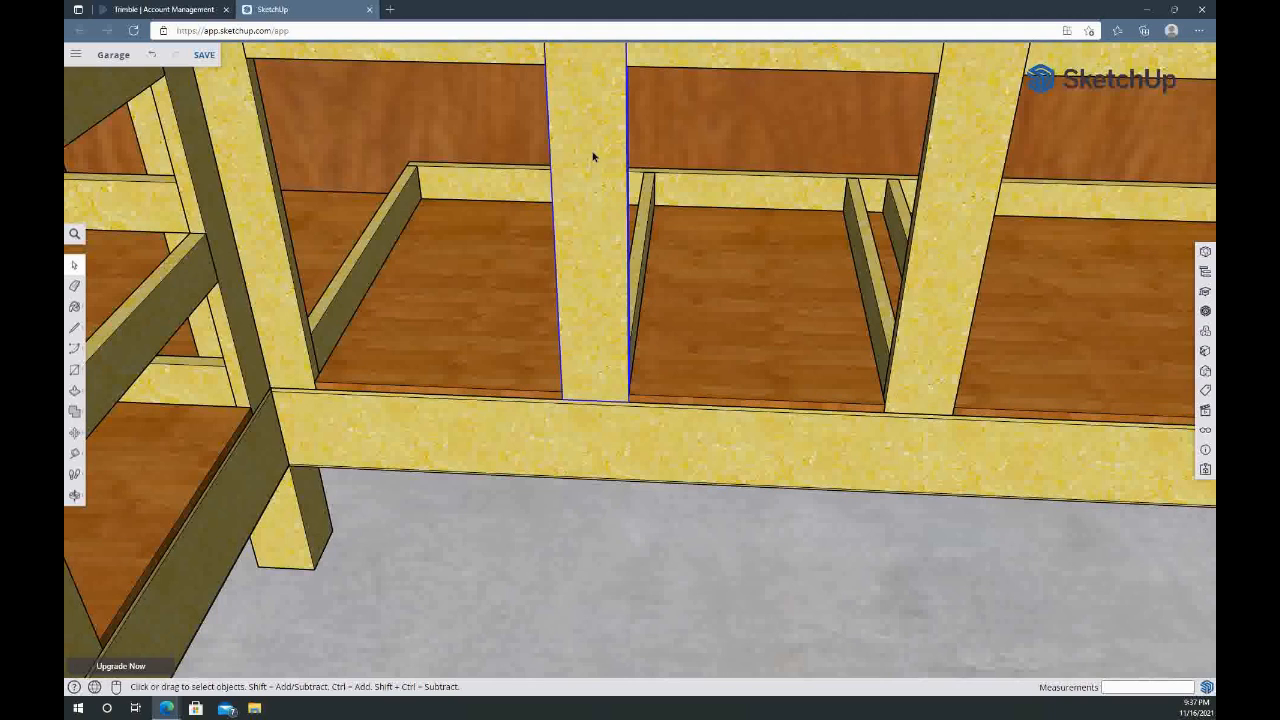
click(945, 176)
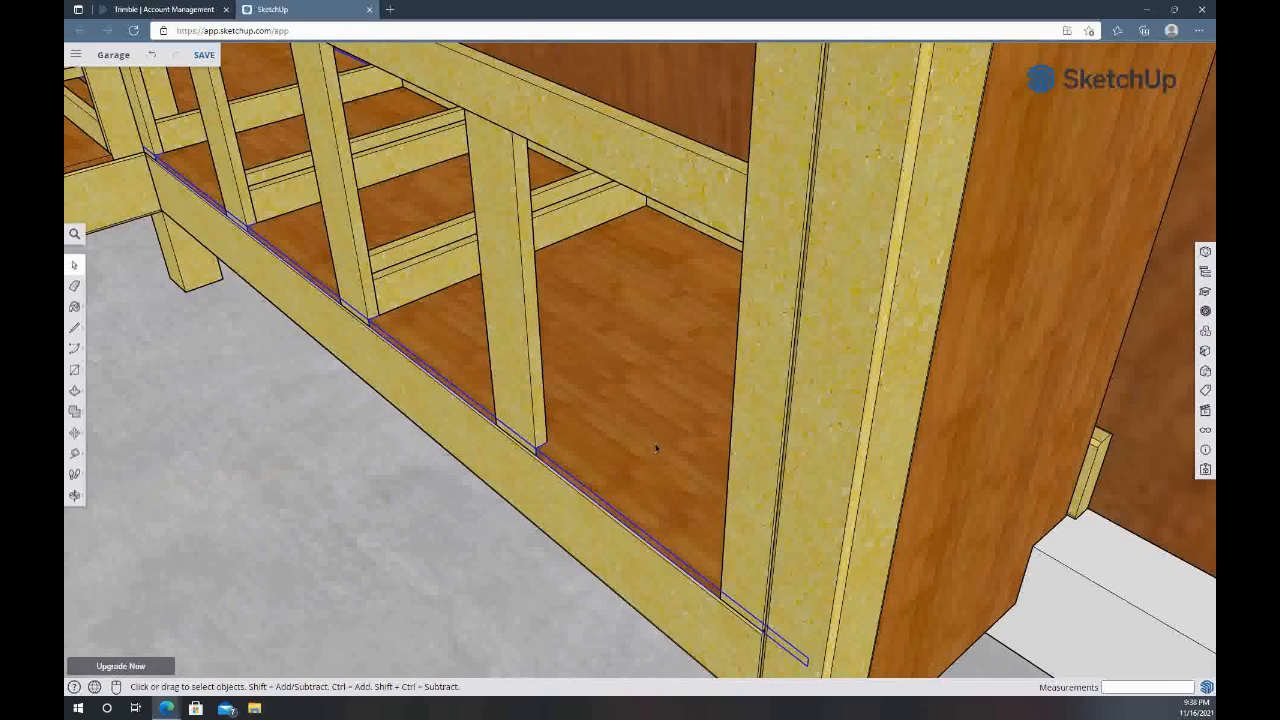
middle_drag(655, 447, 949, 412)
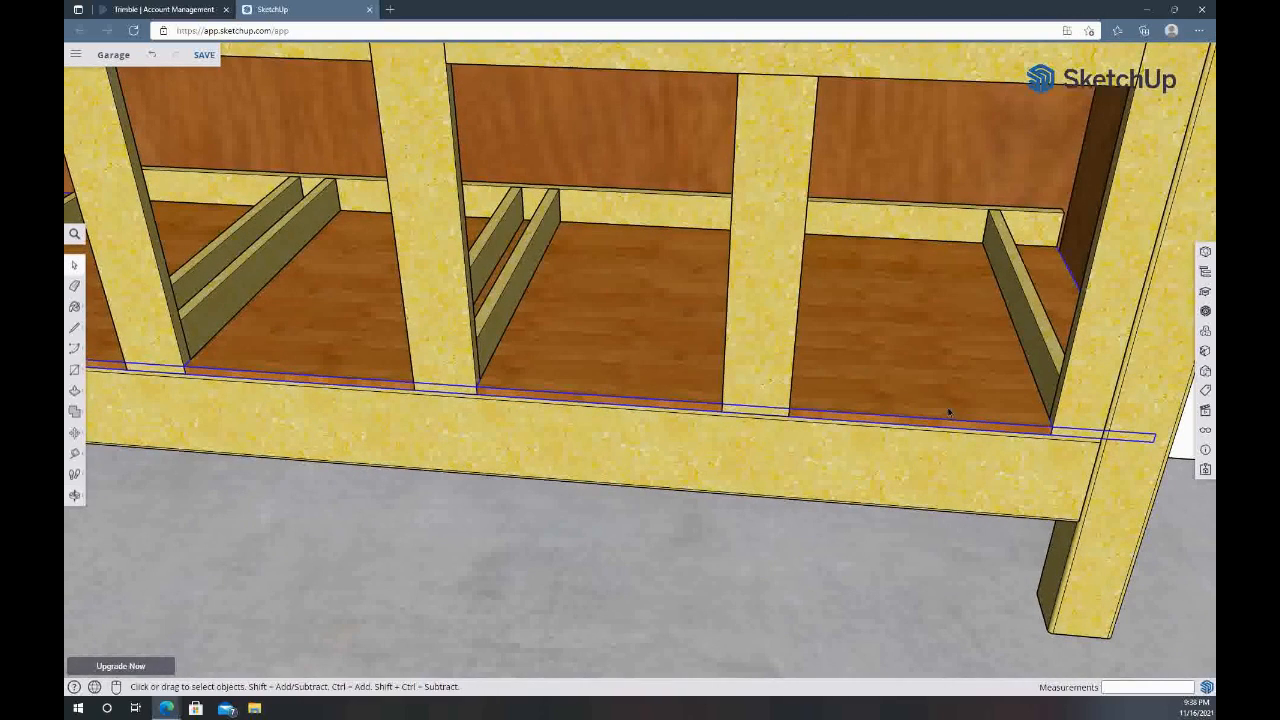
click(1018, 307)
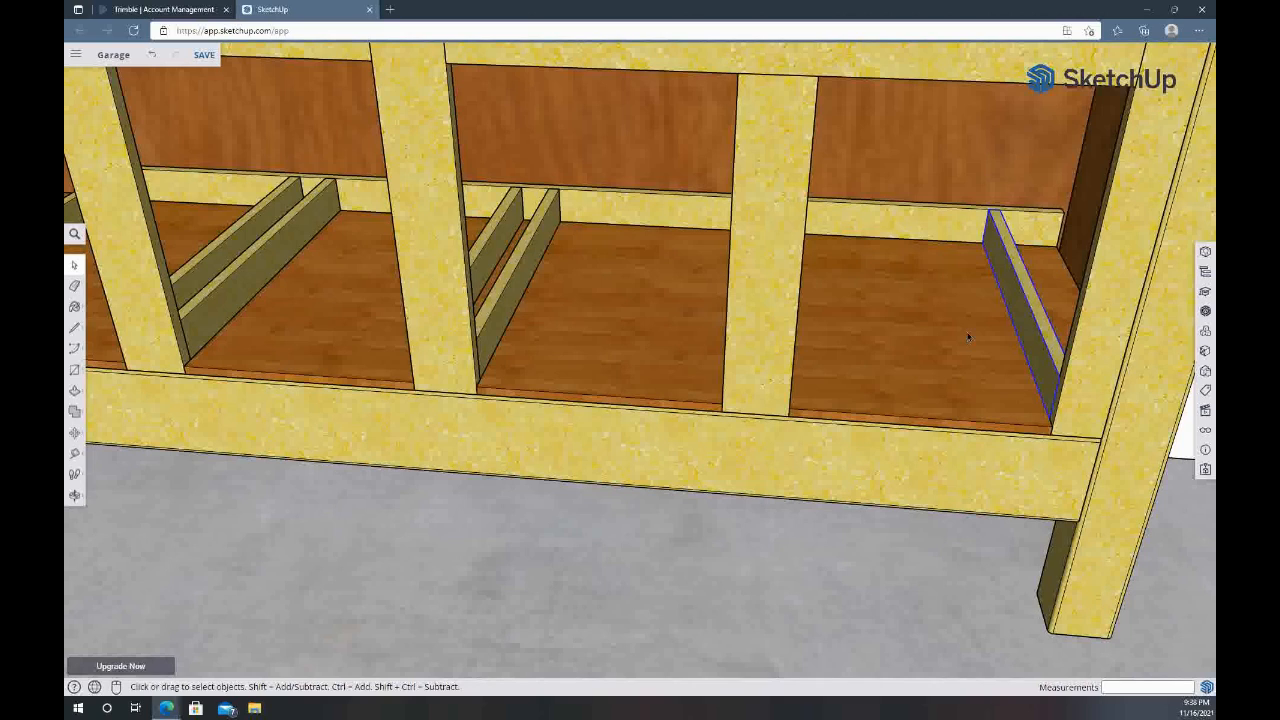
middle_drag(949, 341, 737, 309)
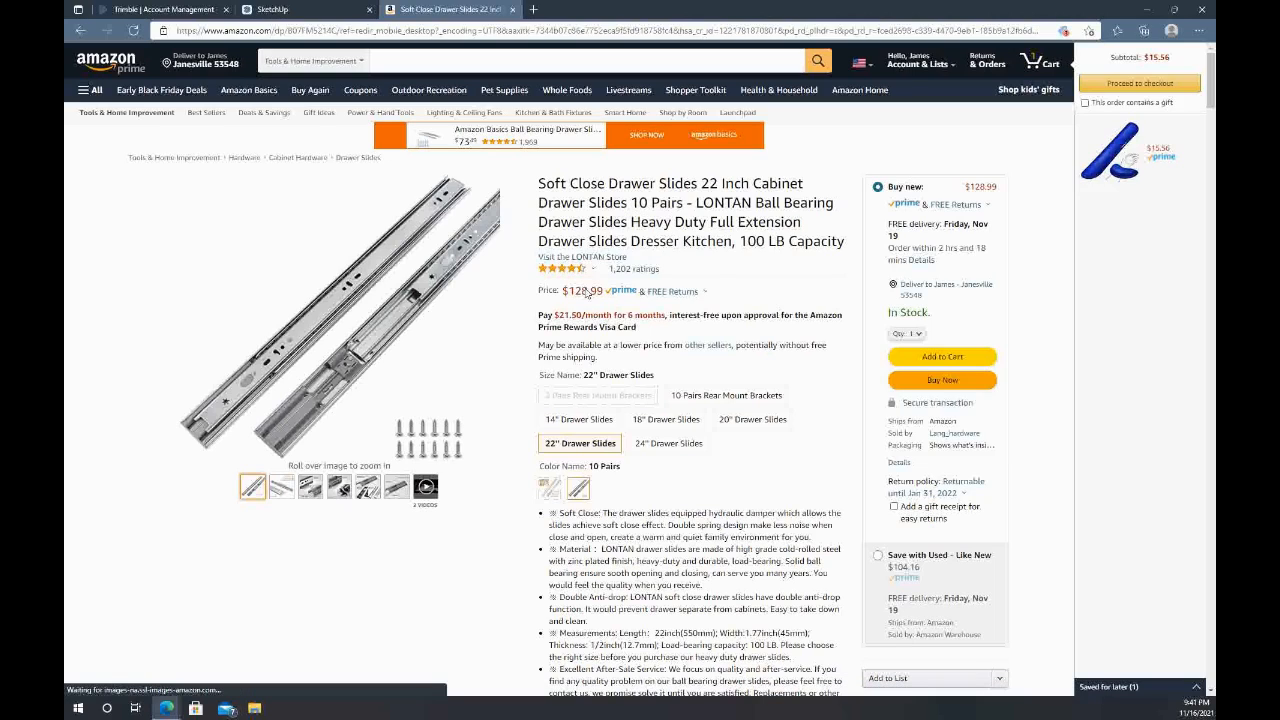
Check the customer ratings of the LONTAN 22 inch soft close drawer slides on Amazon and return to the SketchUp model
mouse_move(588, 273)
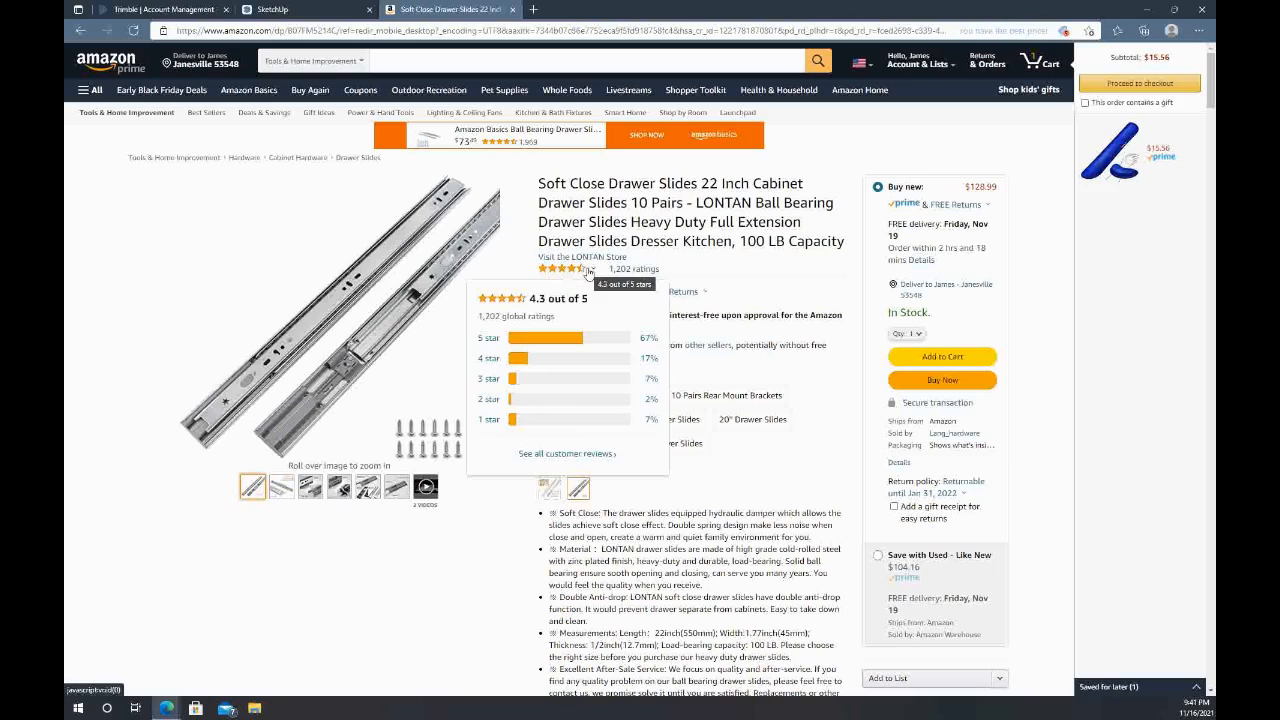
click(290, 9)
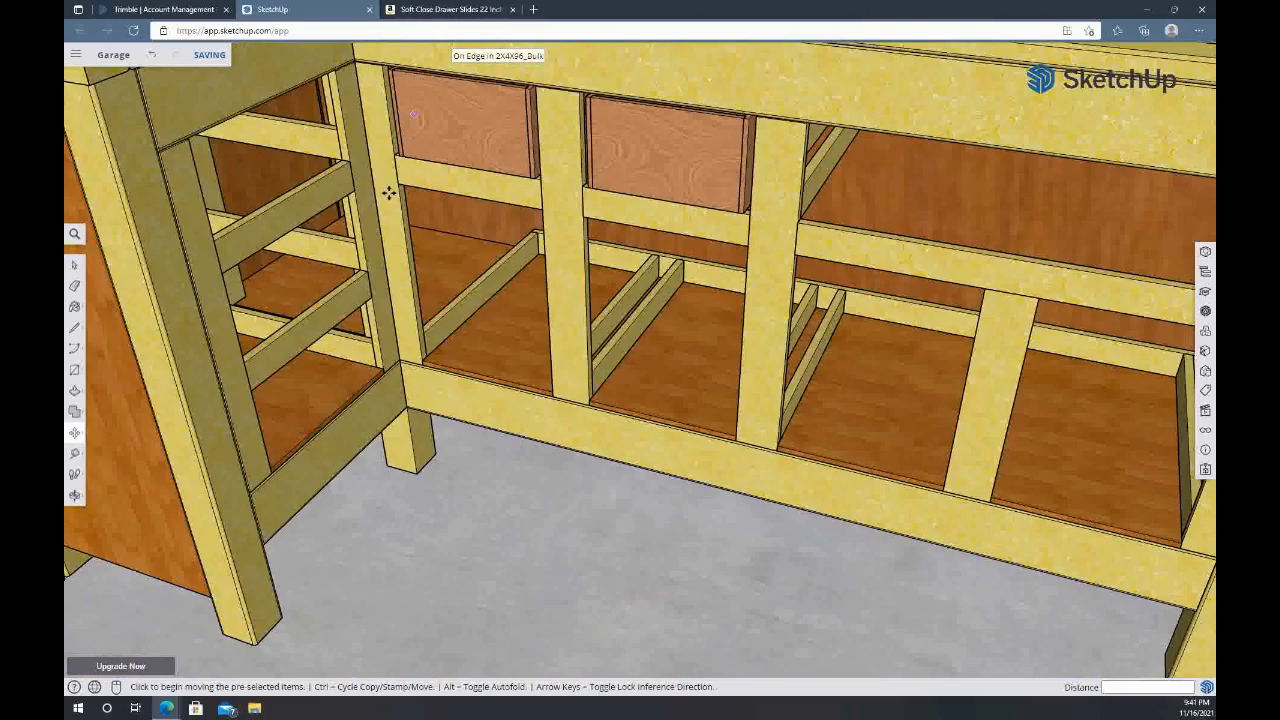
Browse the Amazon results for 20 inch soft close drawer slides, return to the SketchUp model and select the short section's drawer rail
mouse_move(511, 254)
middle_down()
mouse_move(425, 248)
mouse_move(300, 271)
mouse_move(300, 320)
middle_up()
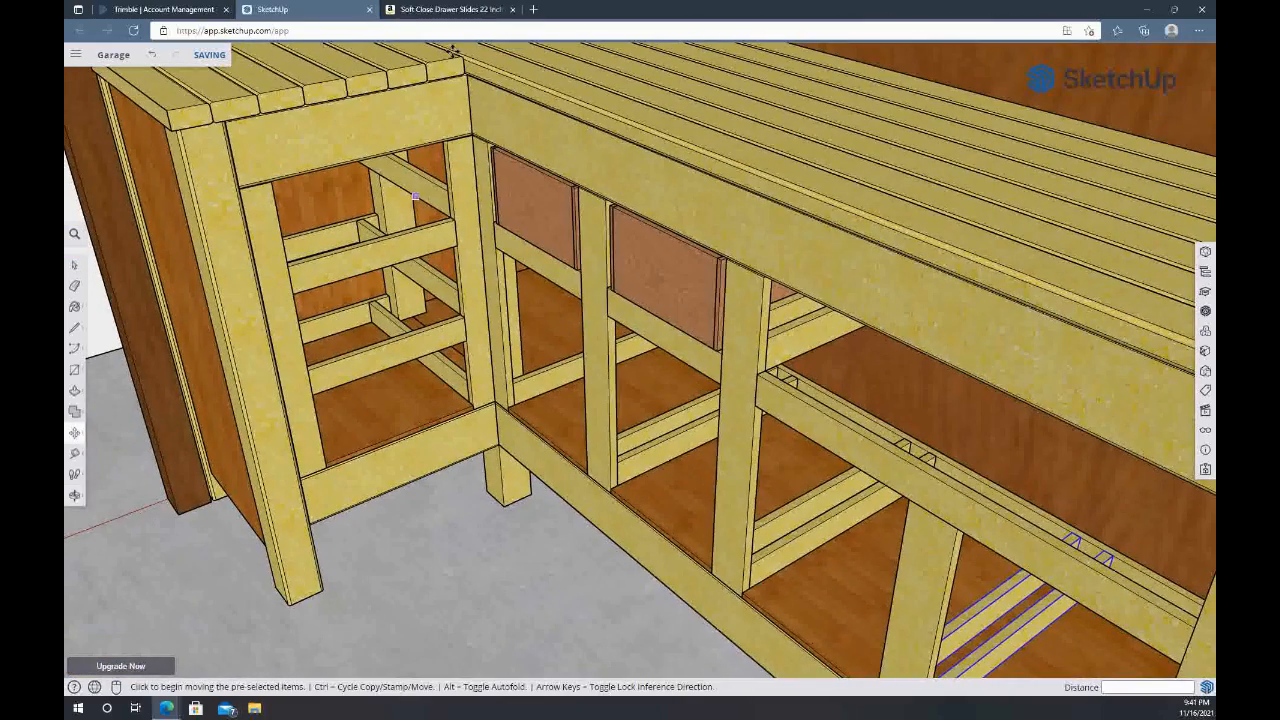
click(462, 10)
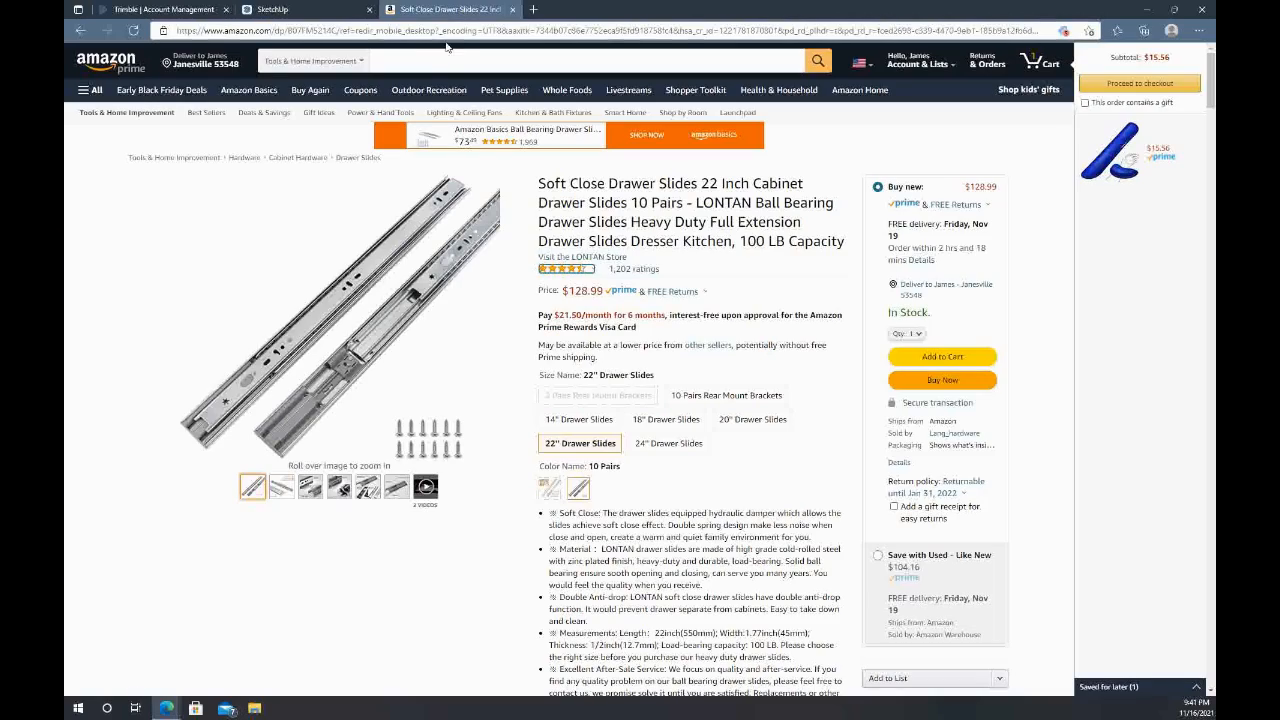
click(80, 33)
scroll(457, 403, down, 4)
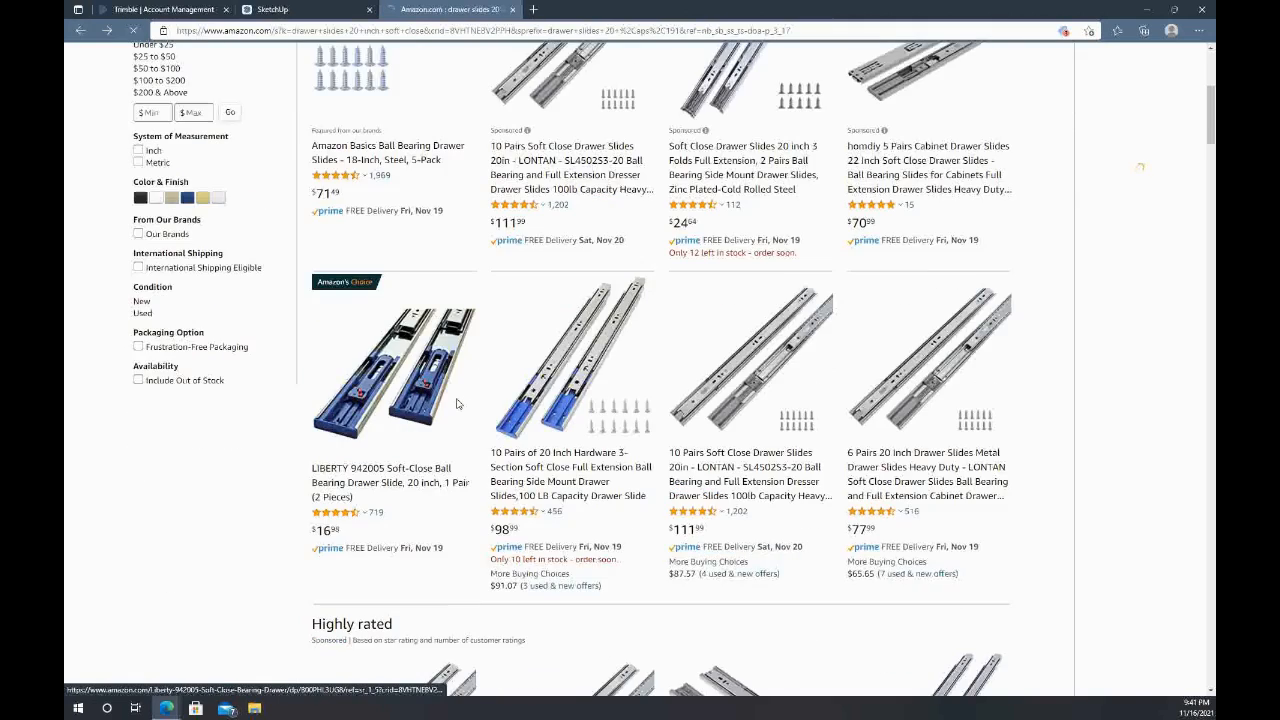
scroll(457, 403, down, 4)
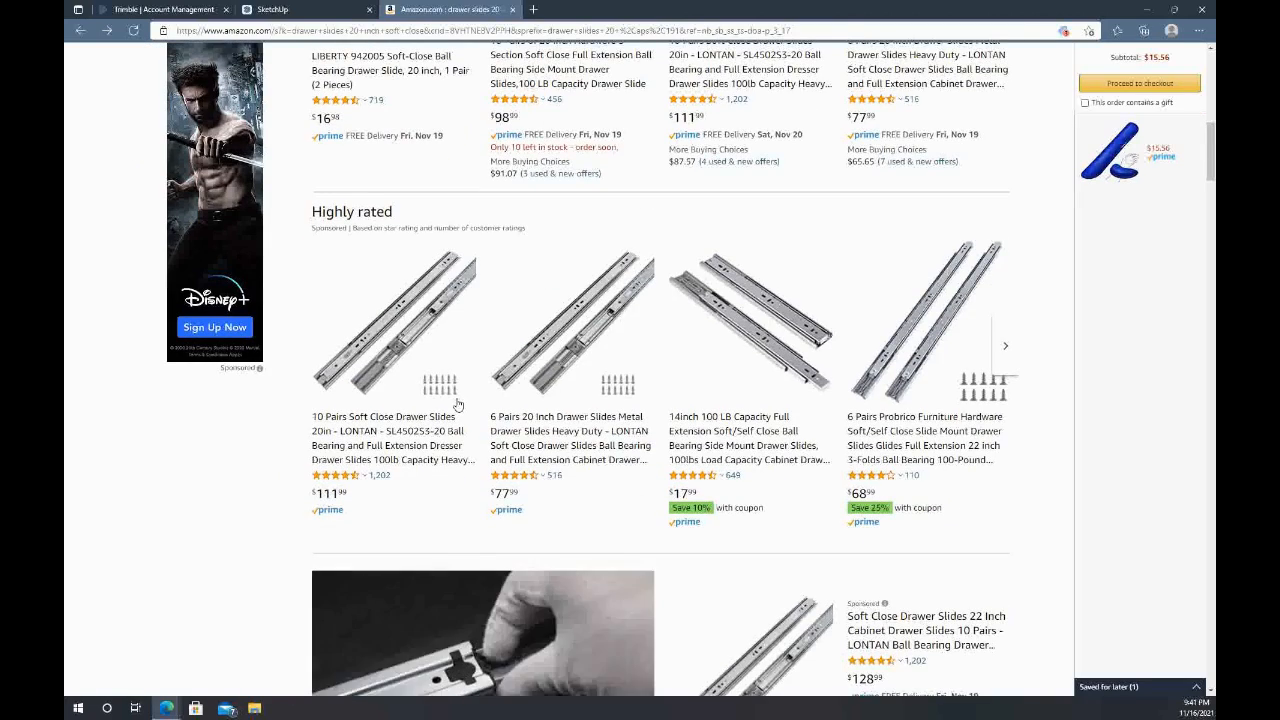
scroll(457, 403, up, 7)
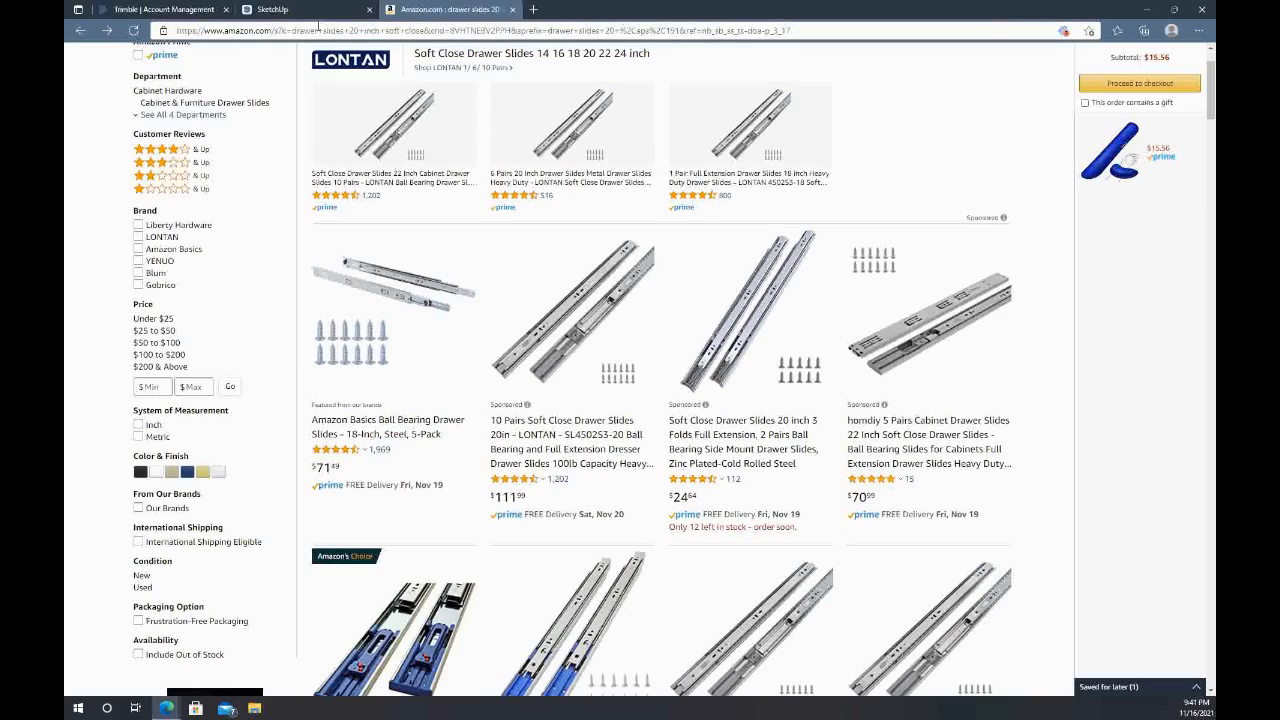
click(319, 12)
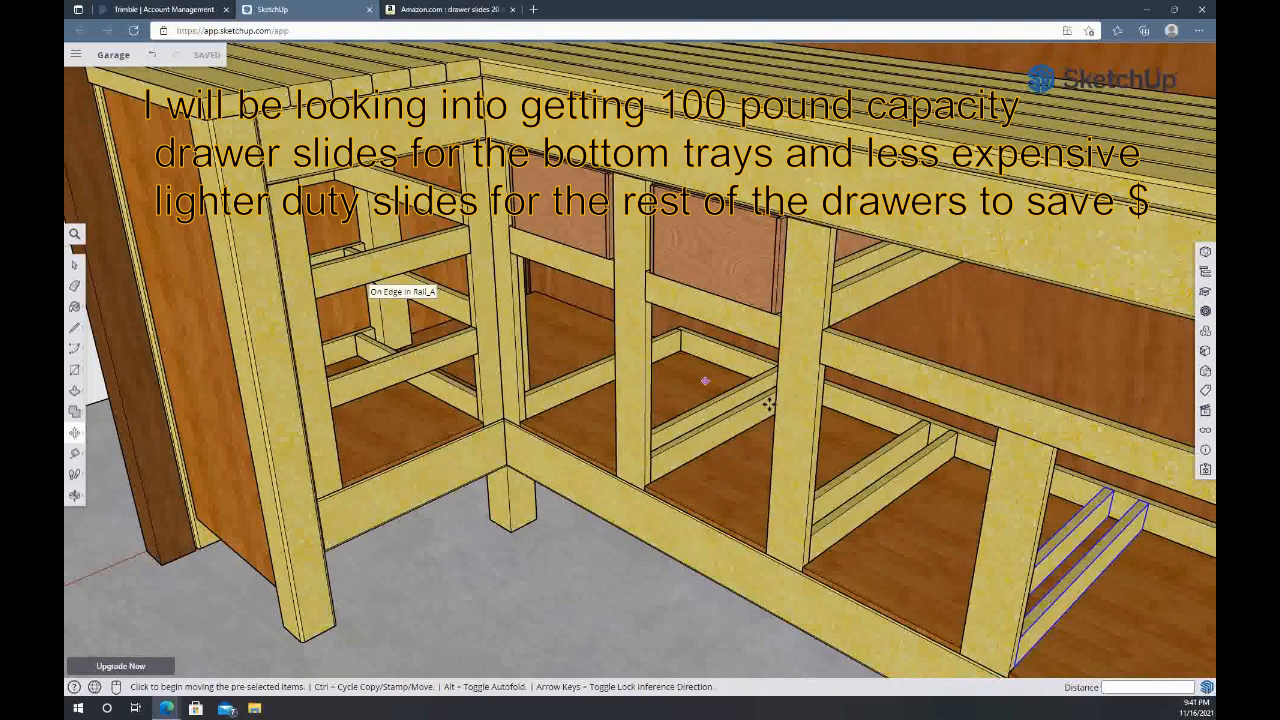
key(space)
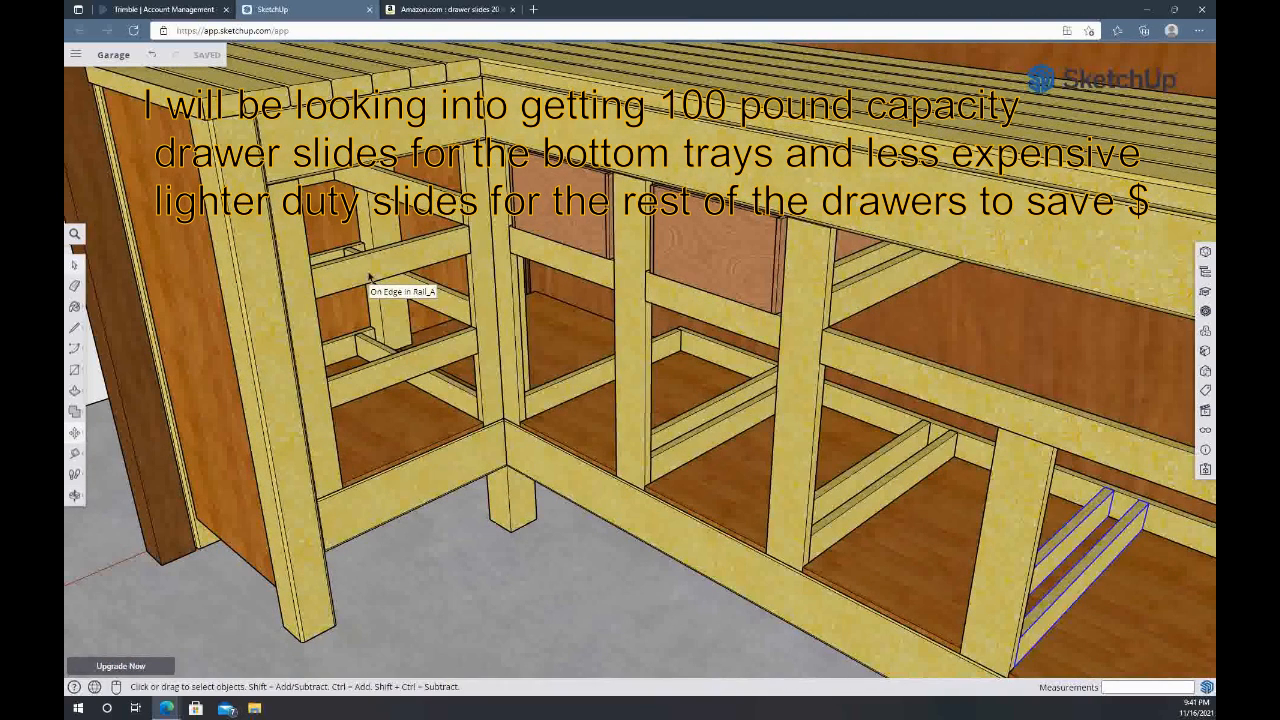
click(369, 272)
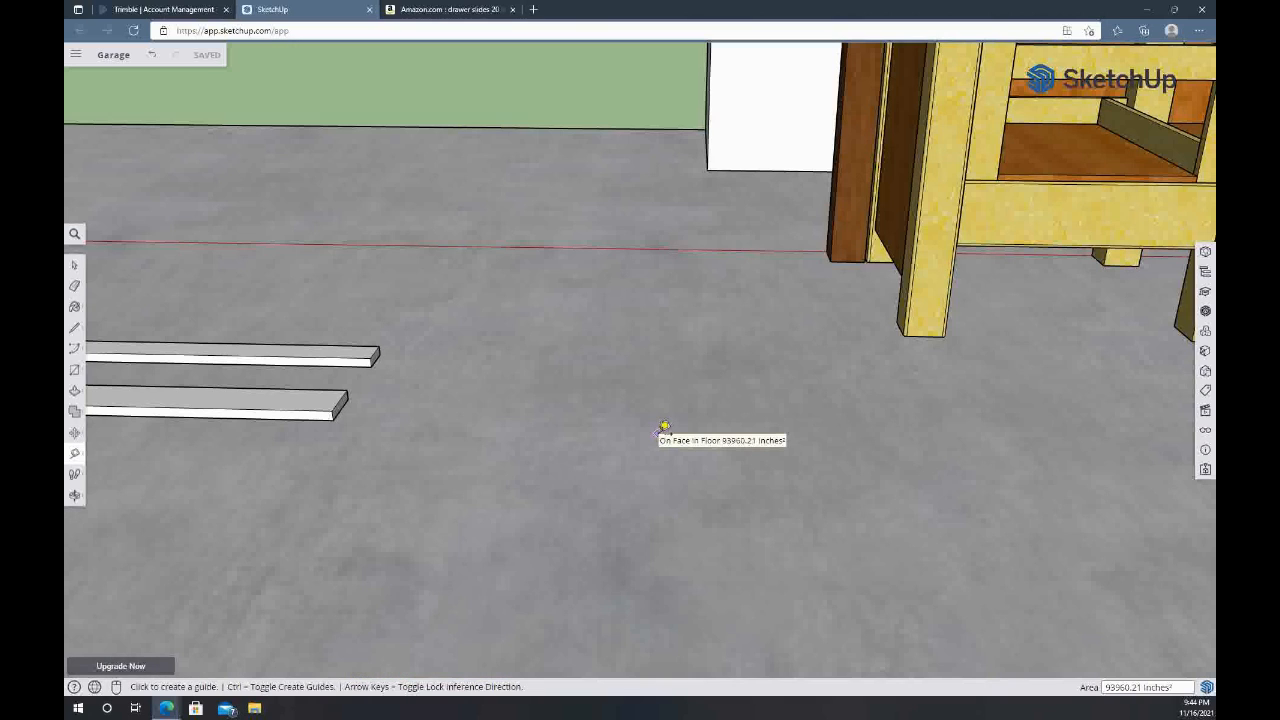
Draw a 0.5 by 20 inch rectangle on the open garage floor beside the workbench
key(r)
click(604, 572)
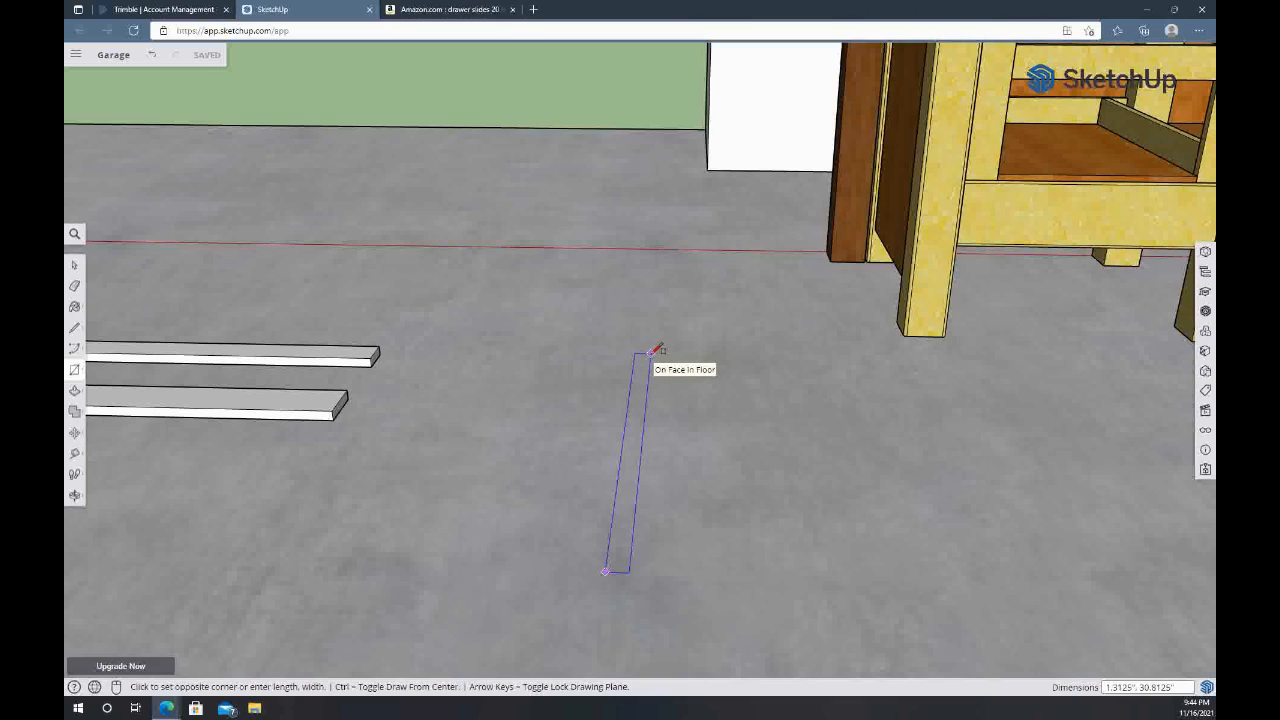
text(0.5,)
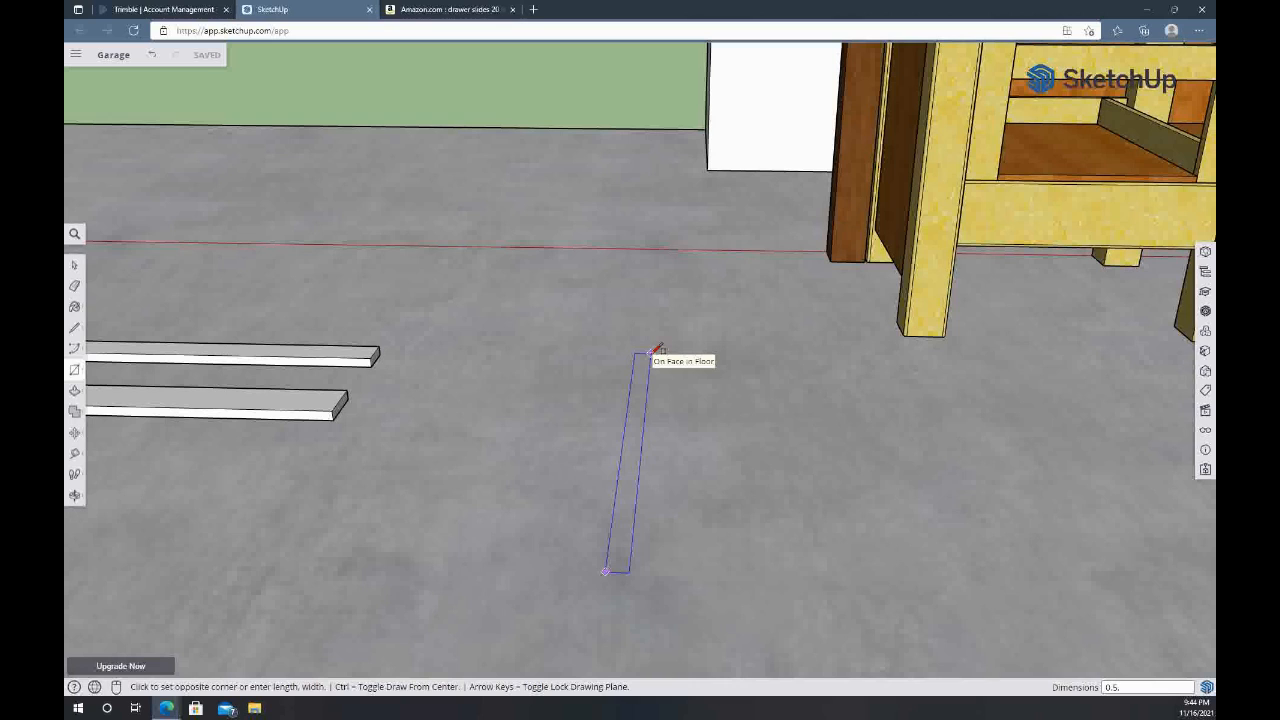
key(Return)
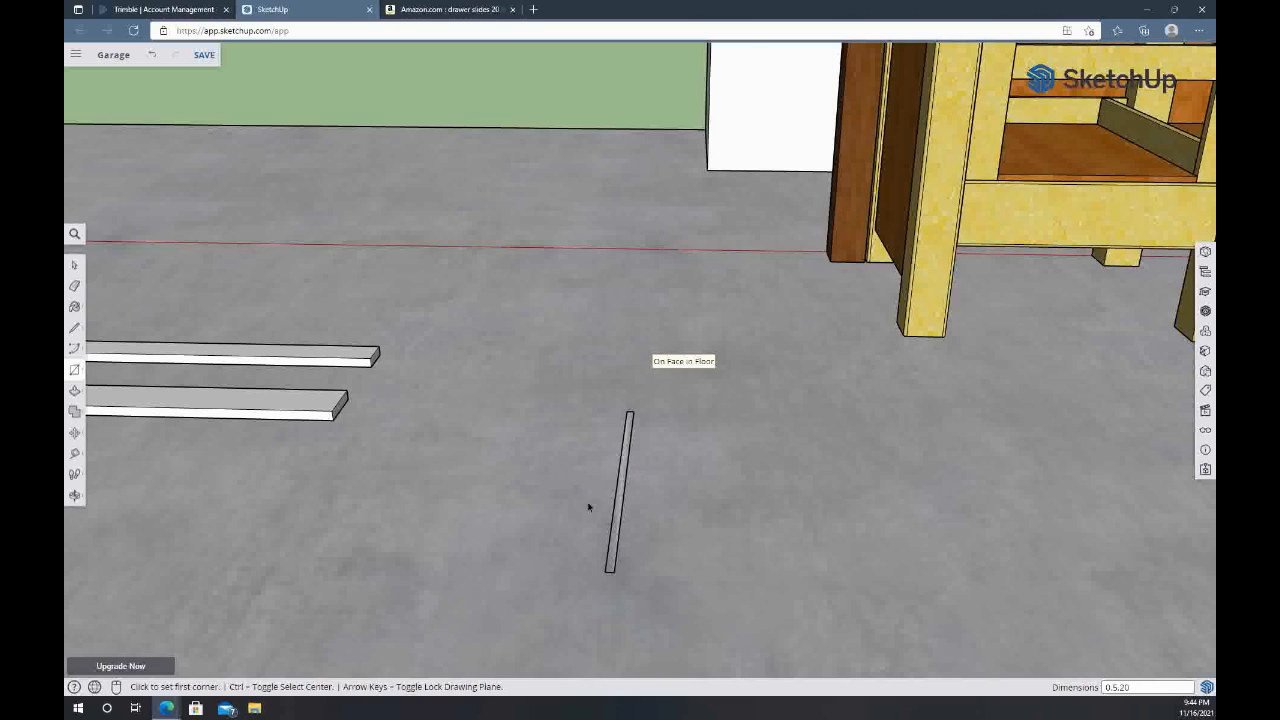
Push/Pull the floor rectangle up 7 inches to form an upright drawer side board
key(space)
scroll(588, 505, up, 4)
shift+middle_drag(632, 527, 612, 405)
click(617, 397)
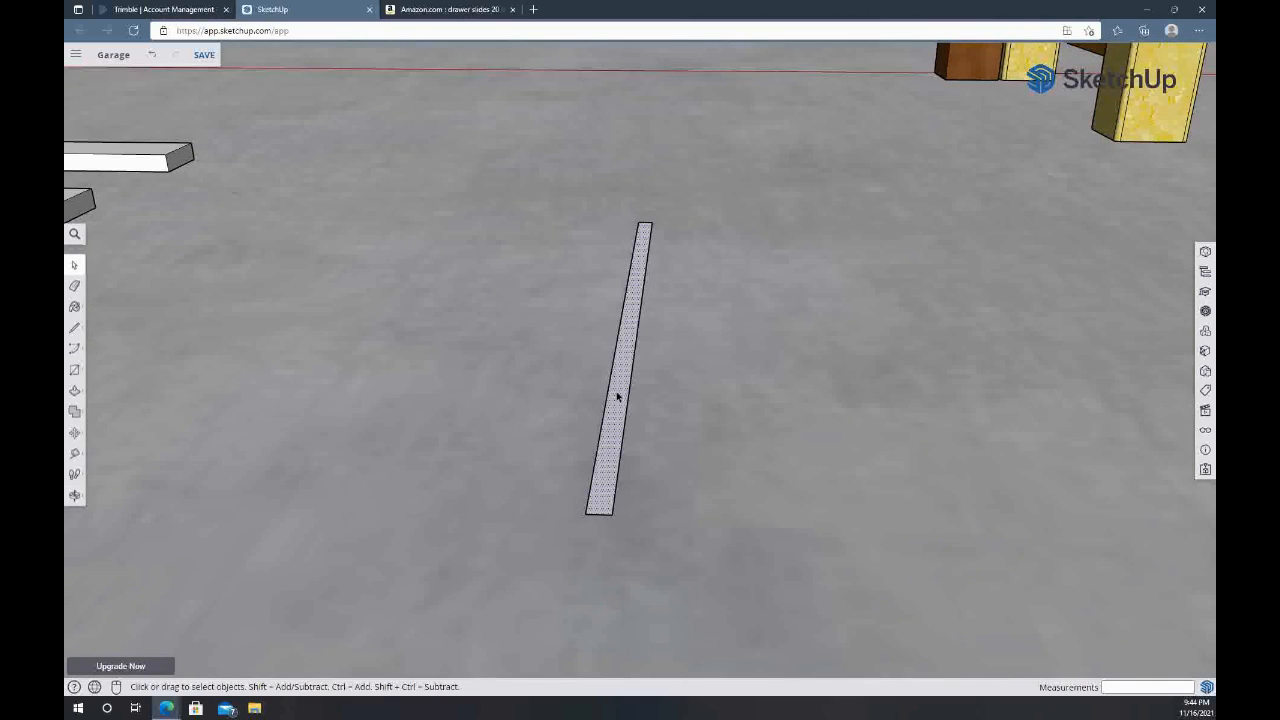
key(p)
click(617, 397)
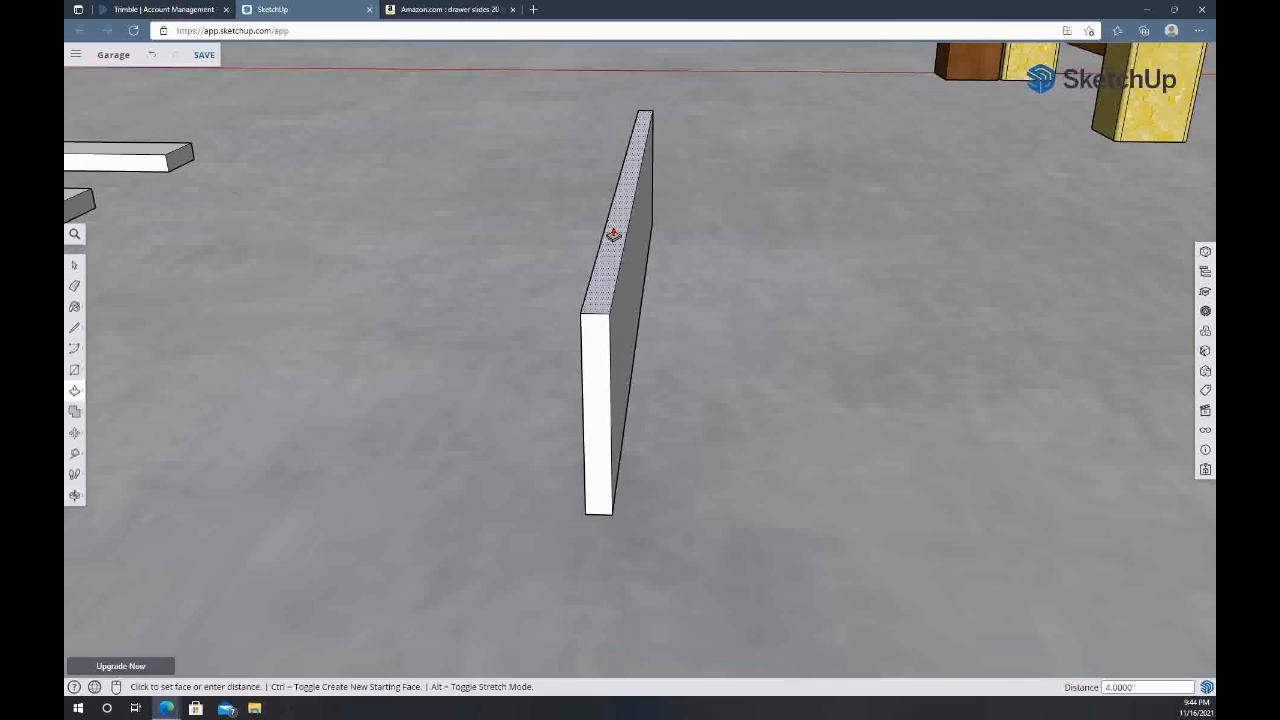
key(Return)
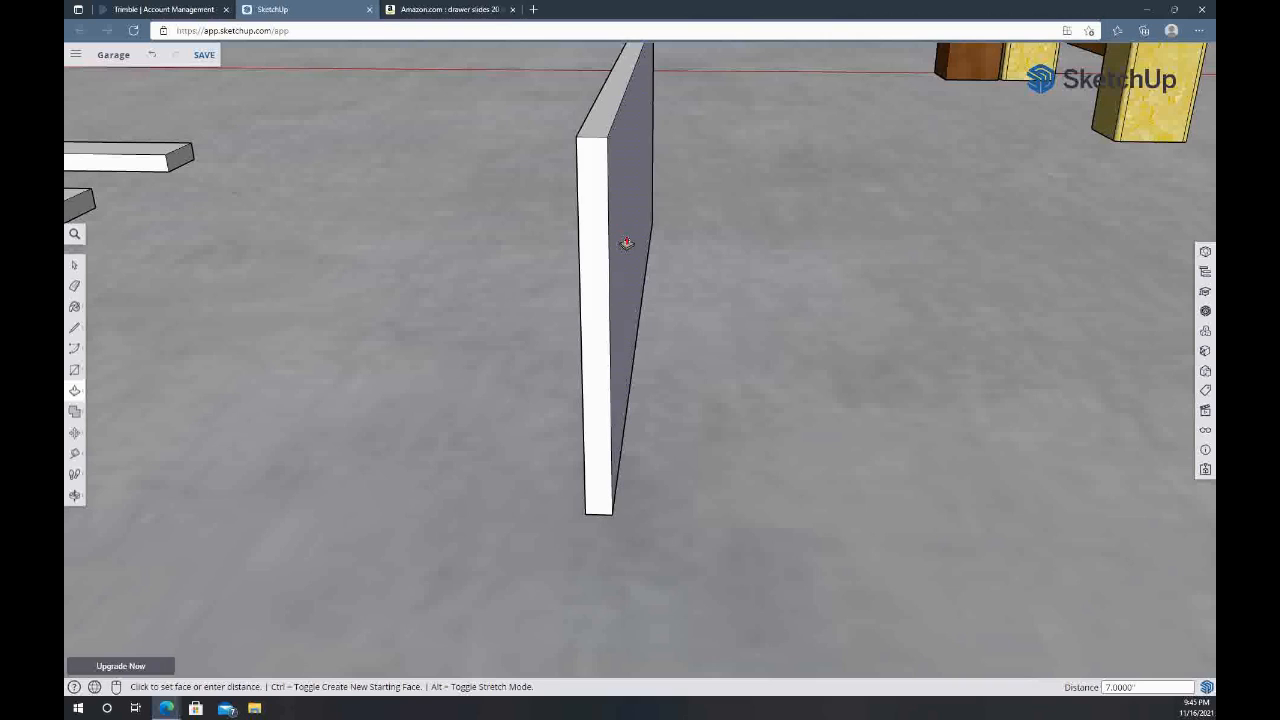
Copy the drawer side board about 16 inches along the red axis to make the opposite side
middle_drag(752, 244, 653, 196)
key(space)
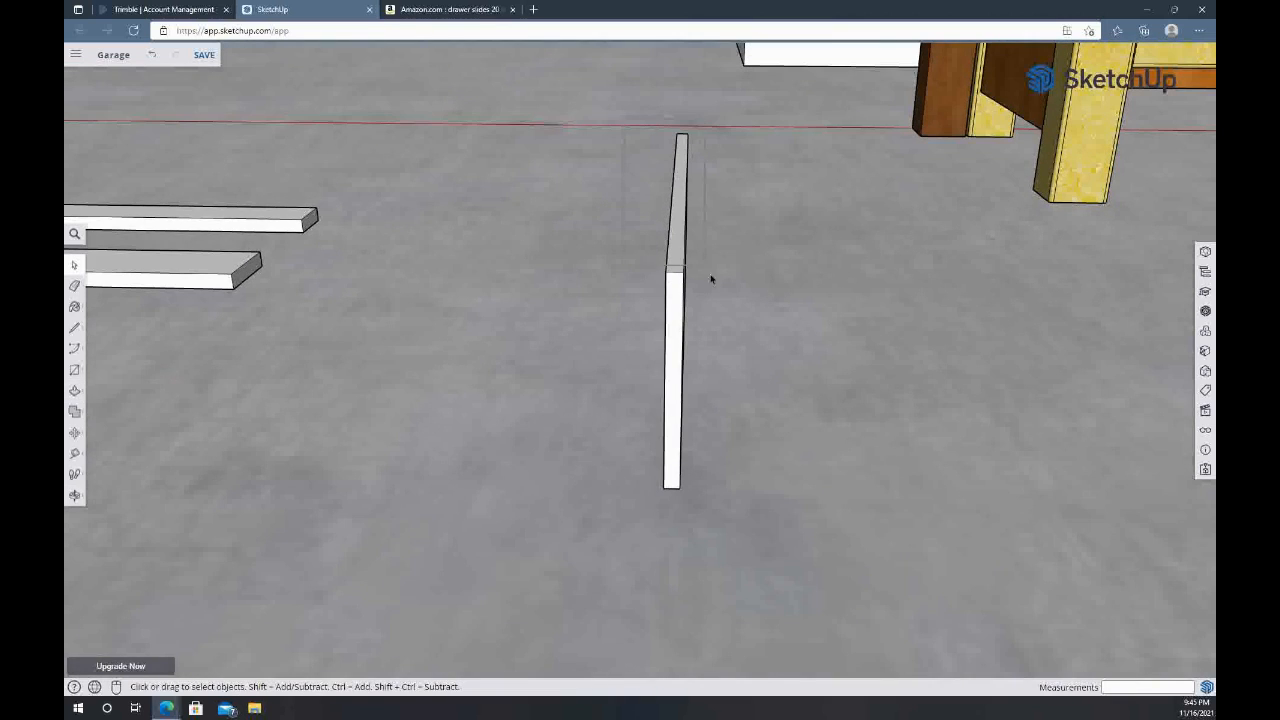
drag(711, 527, 717, 539)
key(m)
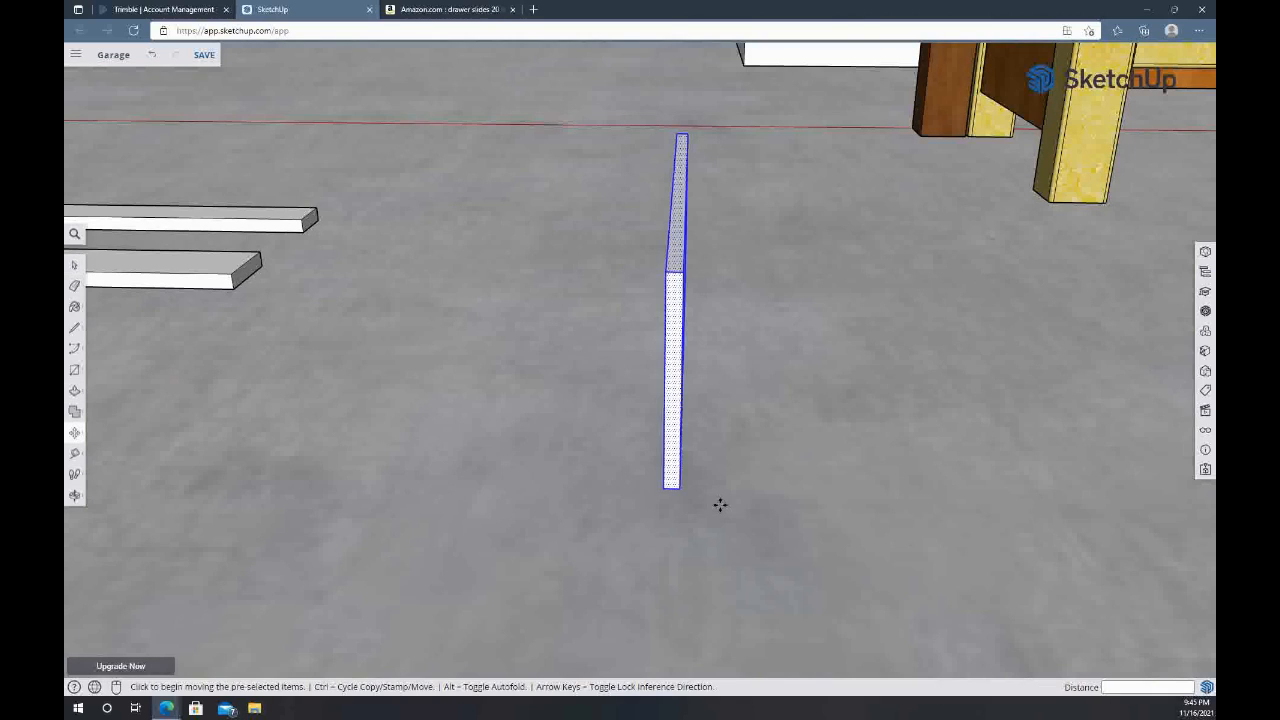
click(668, 272)
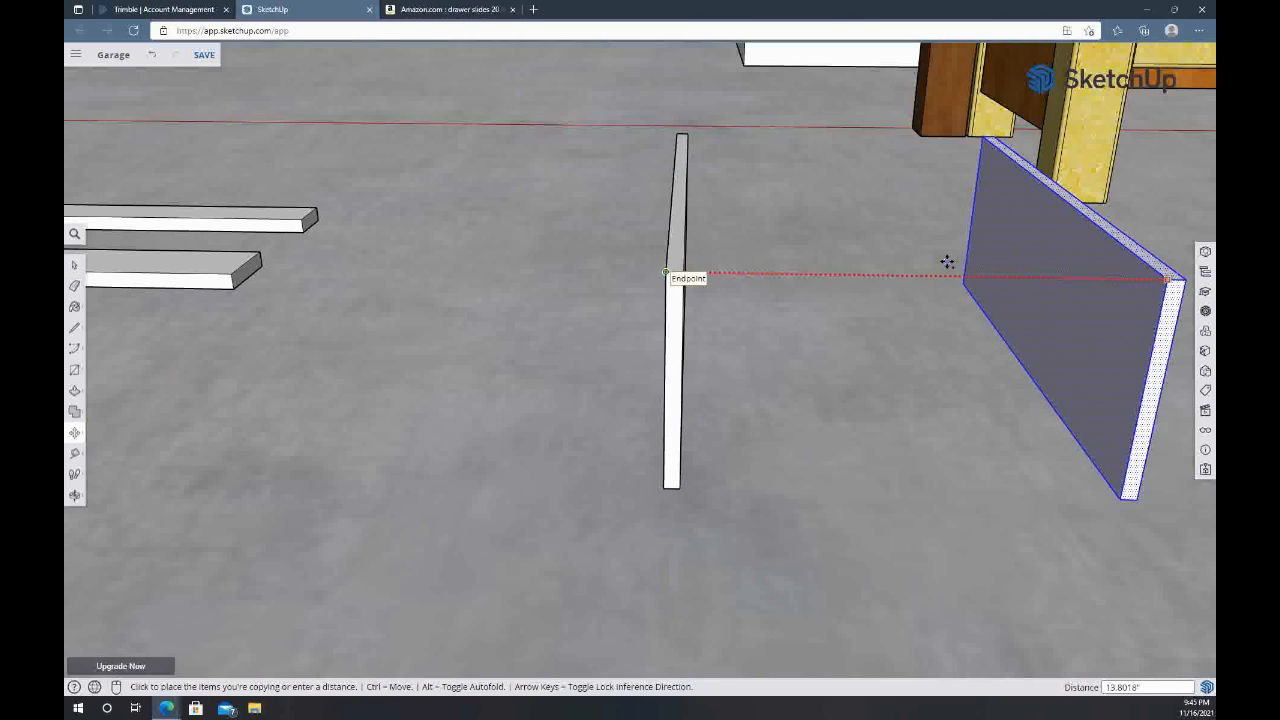
click(982, 263)
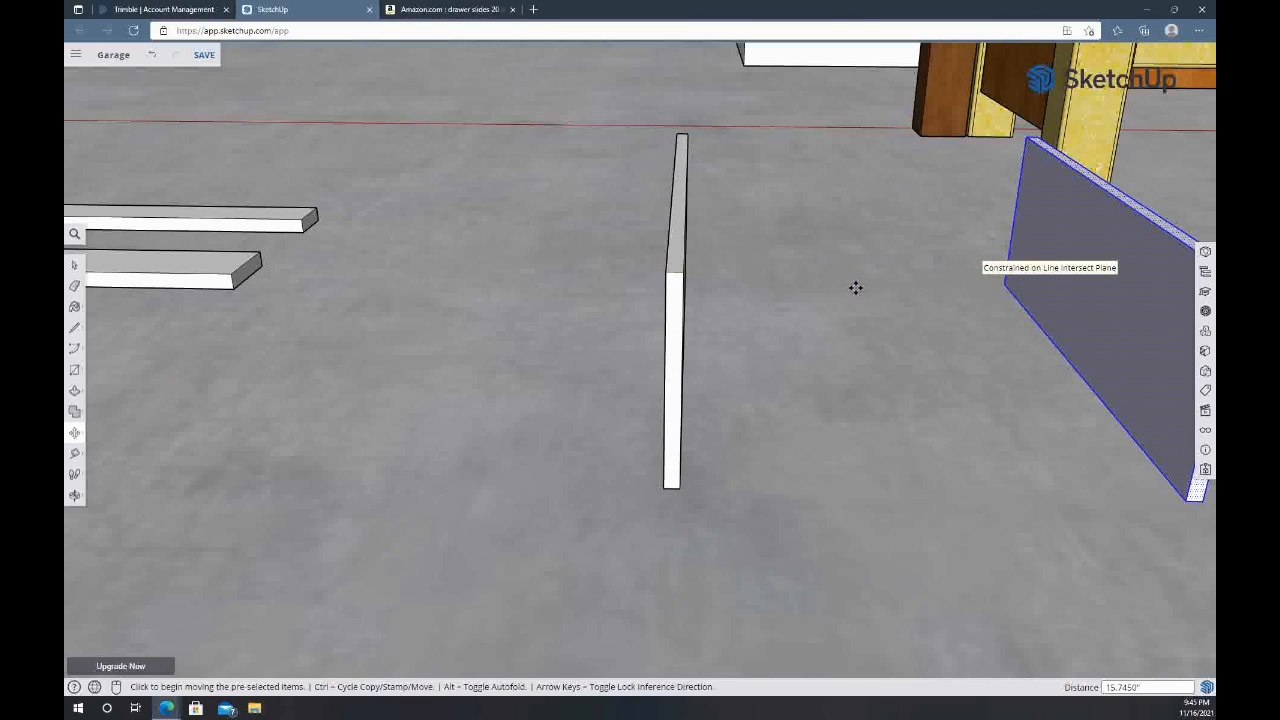
middle_drag(855, 289, 717, 297)
Start a Tape Measure guide from the upper end corner of the first board's inner face
key(space)
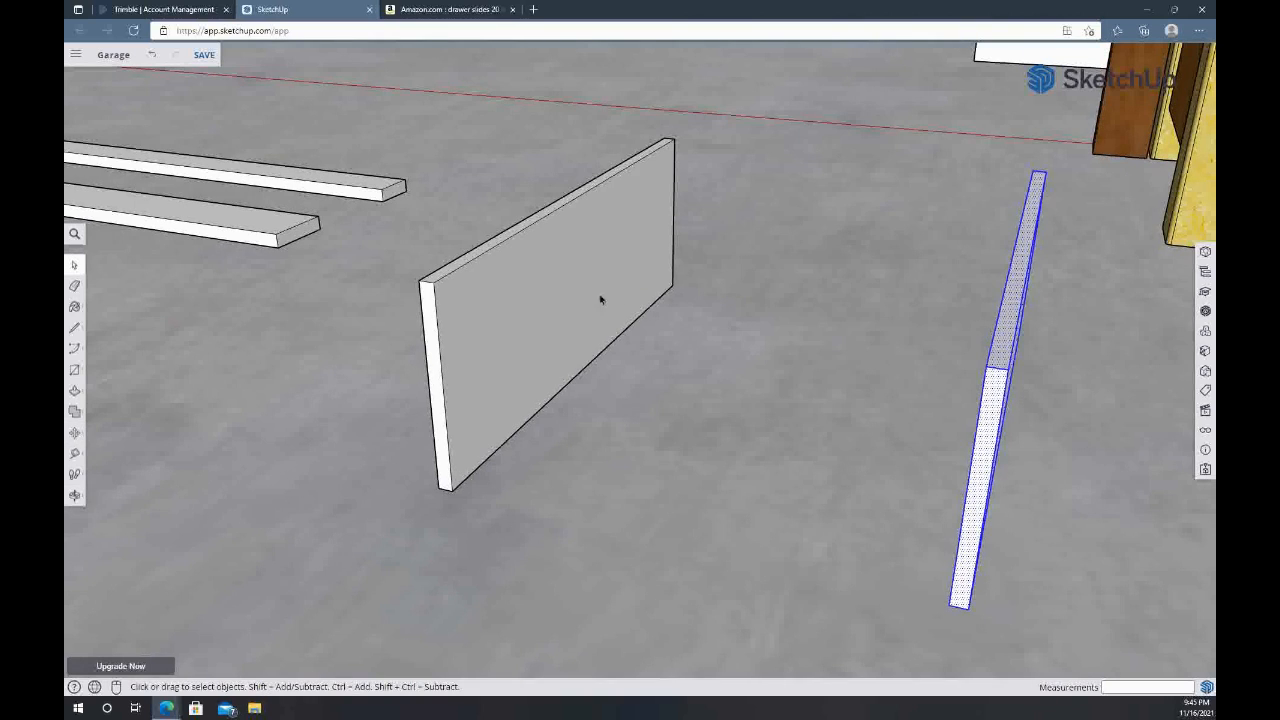
click(540, 274)
scroll(663, 225, up, 3)
scroll(663, 225, down, 5)
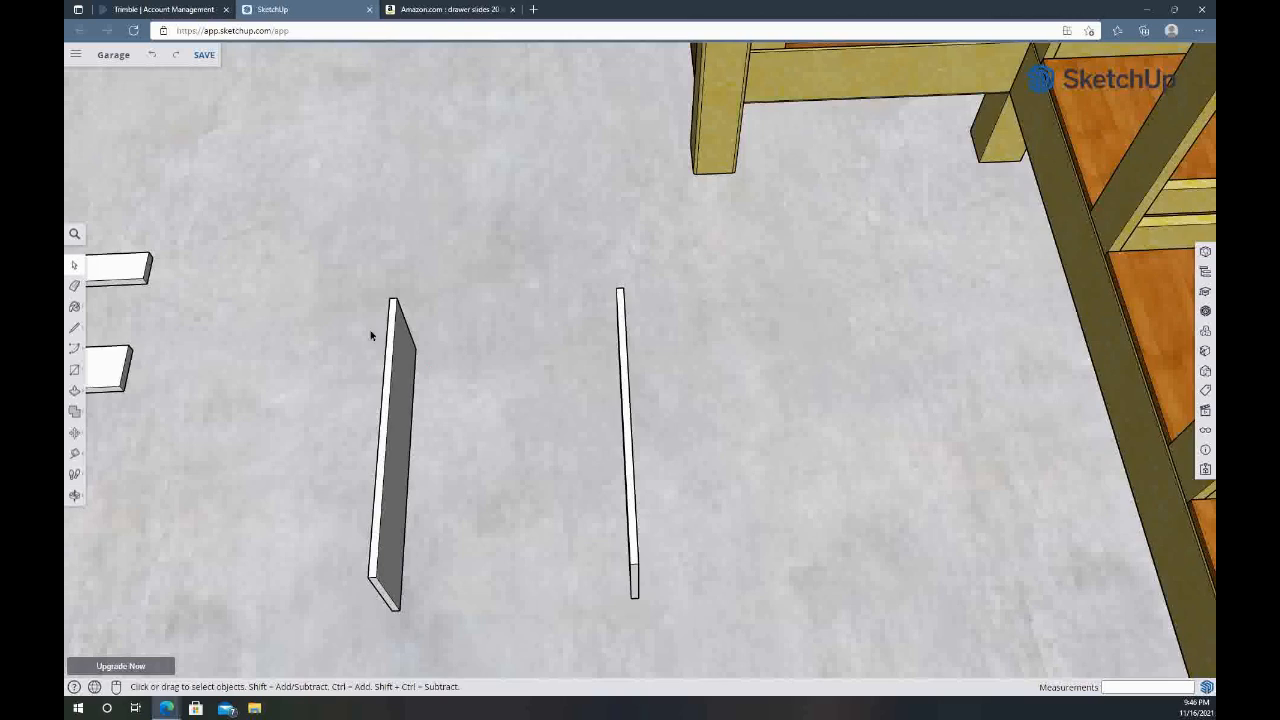
scroll(369, 334, up, 4)
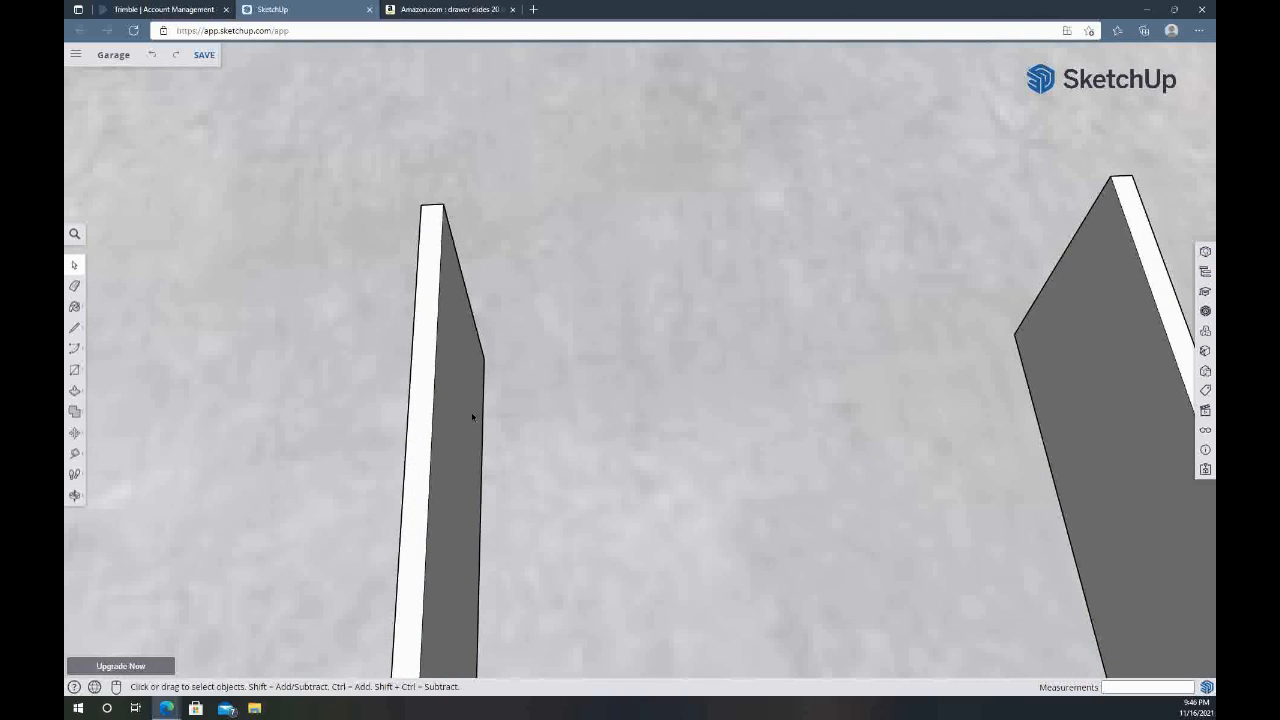
middle_drag(517, 322, 203, 274)
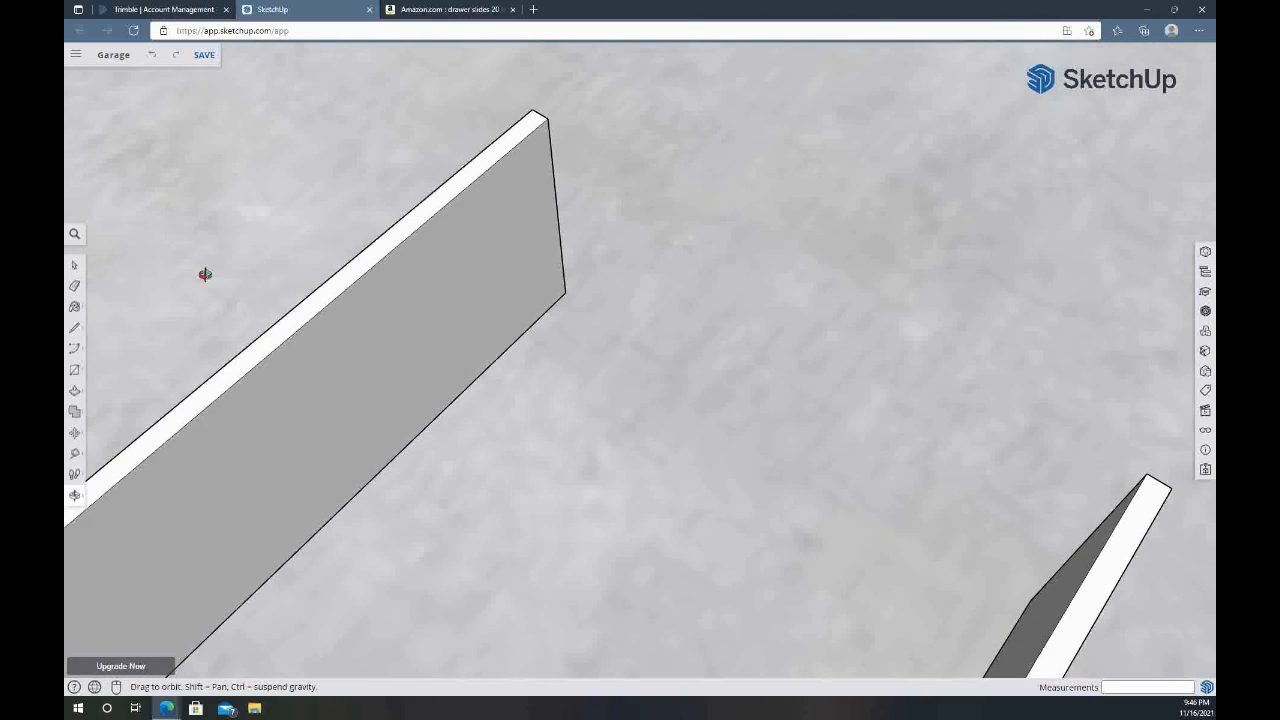
key(t)
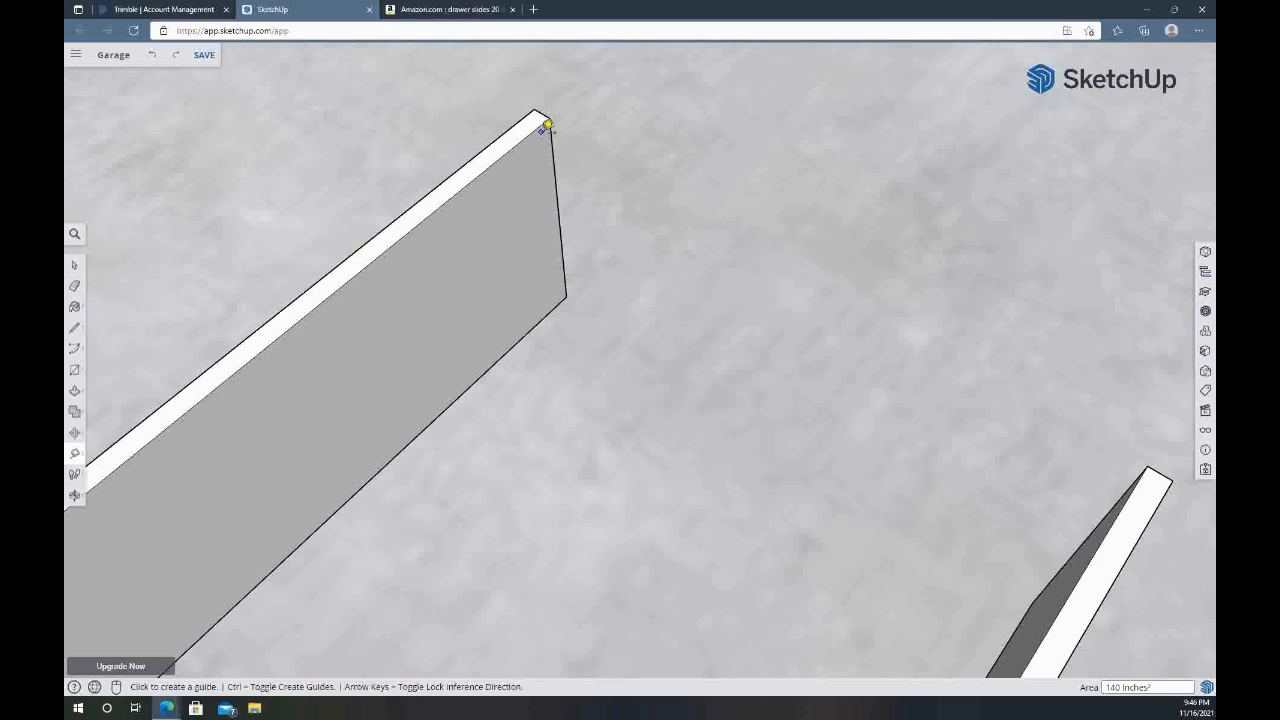
click(549, 117)
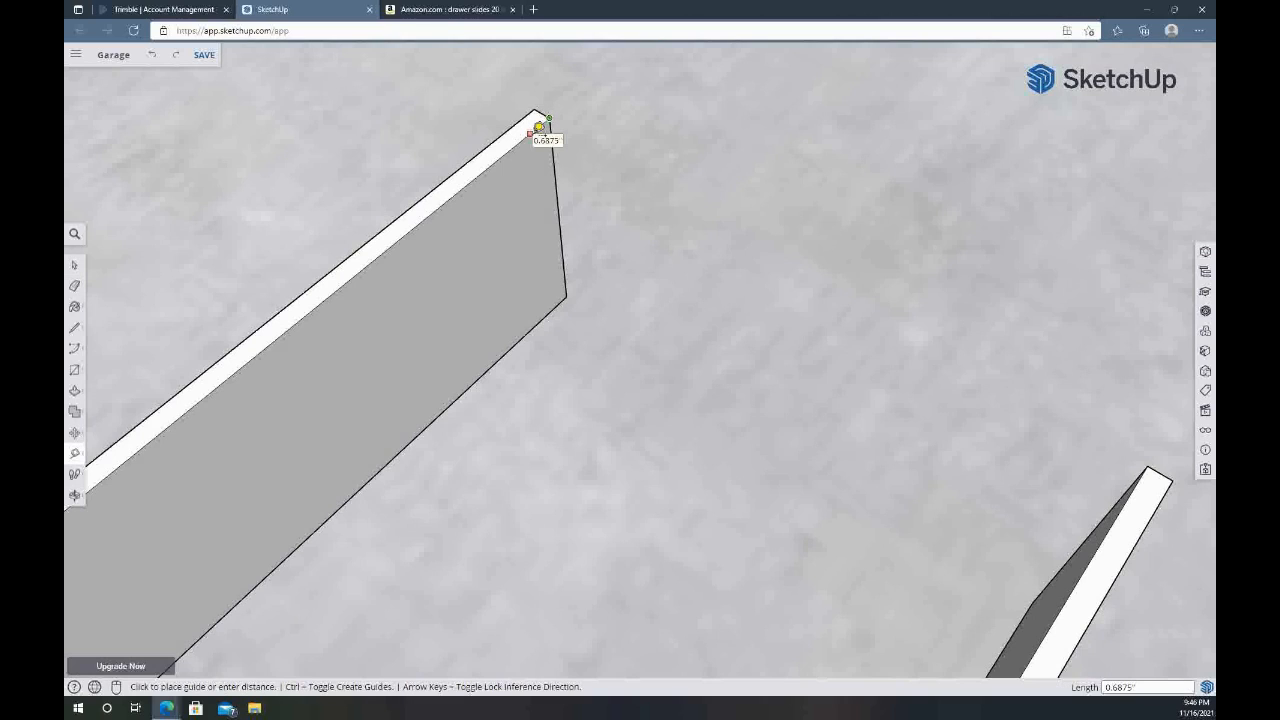
Draw a 7 inch tall strip just inside the first board's end and push it in to cut a vertical groove
key(r)
click(542, 122)
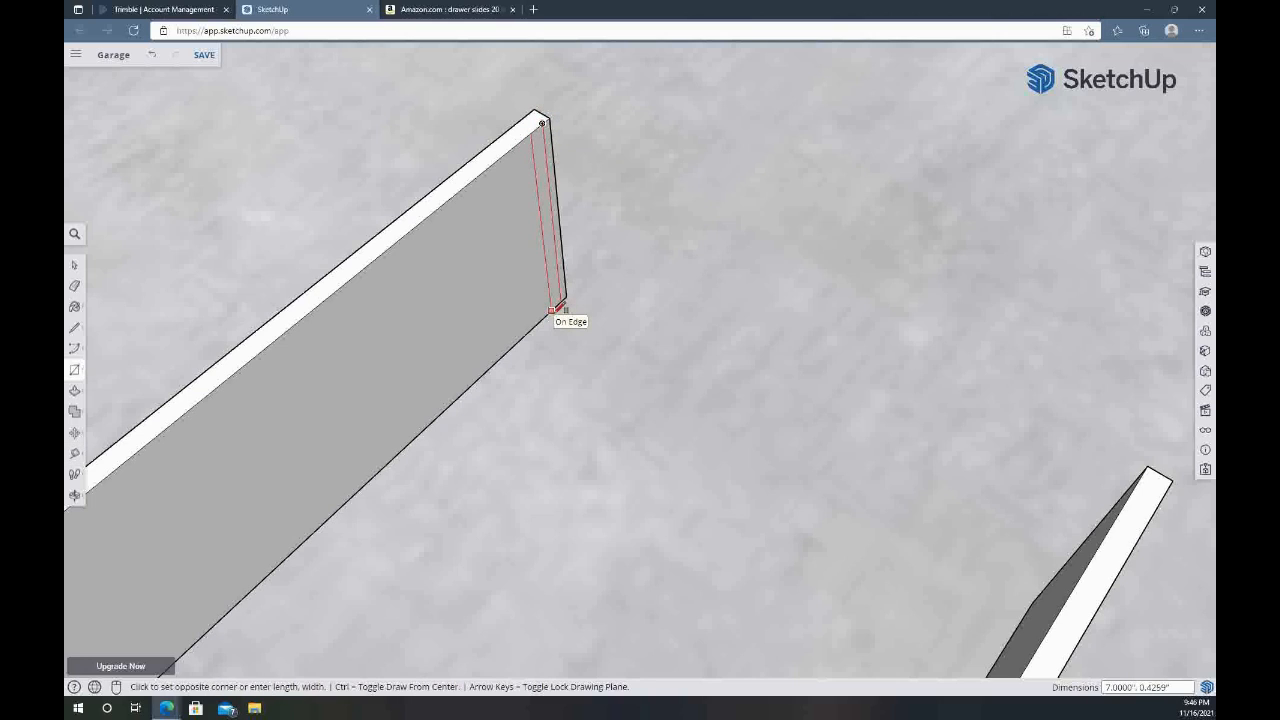
click(551, 311)
key(space)
click(549, 222)
key(p)
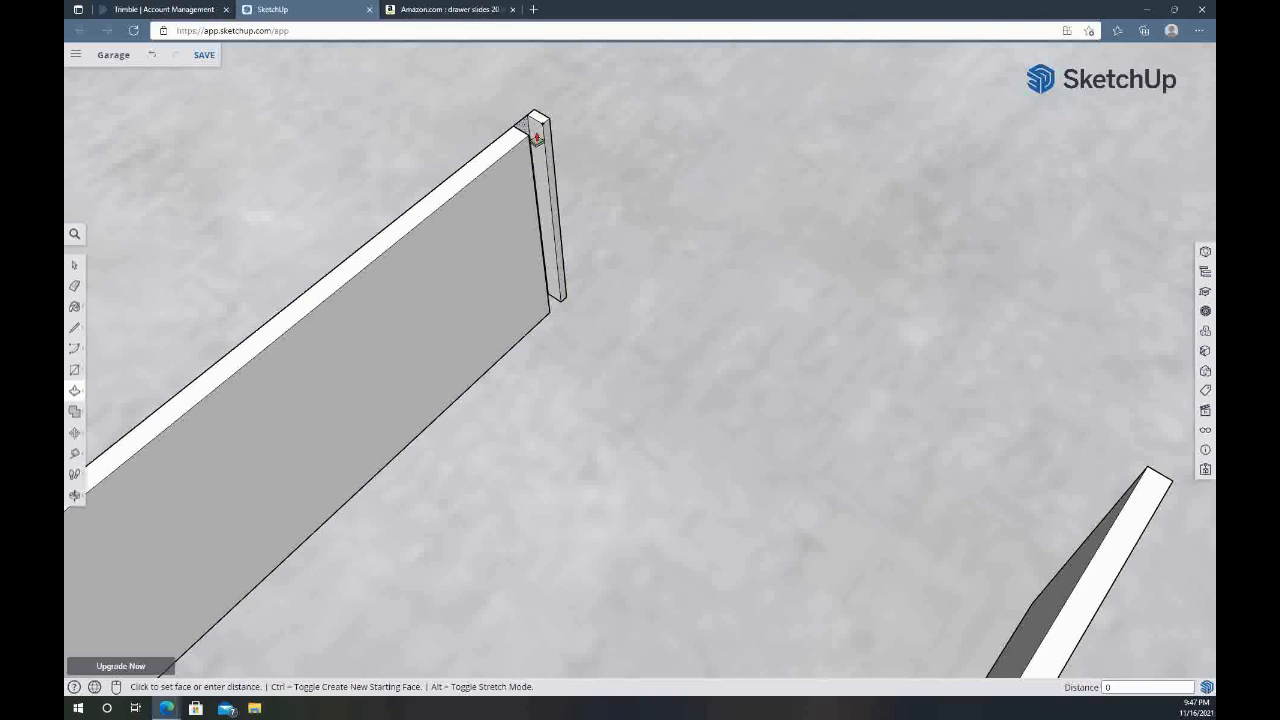
click(537, 141)
Mark a guide point 0.25 inch from the second board's end and draw a 7 by 0.5 inch rectangle from it on the inner face
middle_drag(566, 369, 1140, 220)
key(t)
click(772, 138)
text(0.25)
key(Return)
key(r)
click(782, 140)
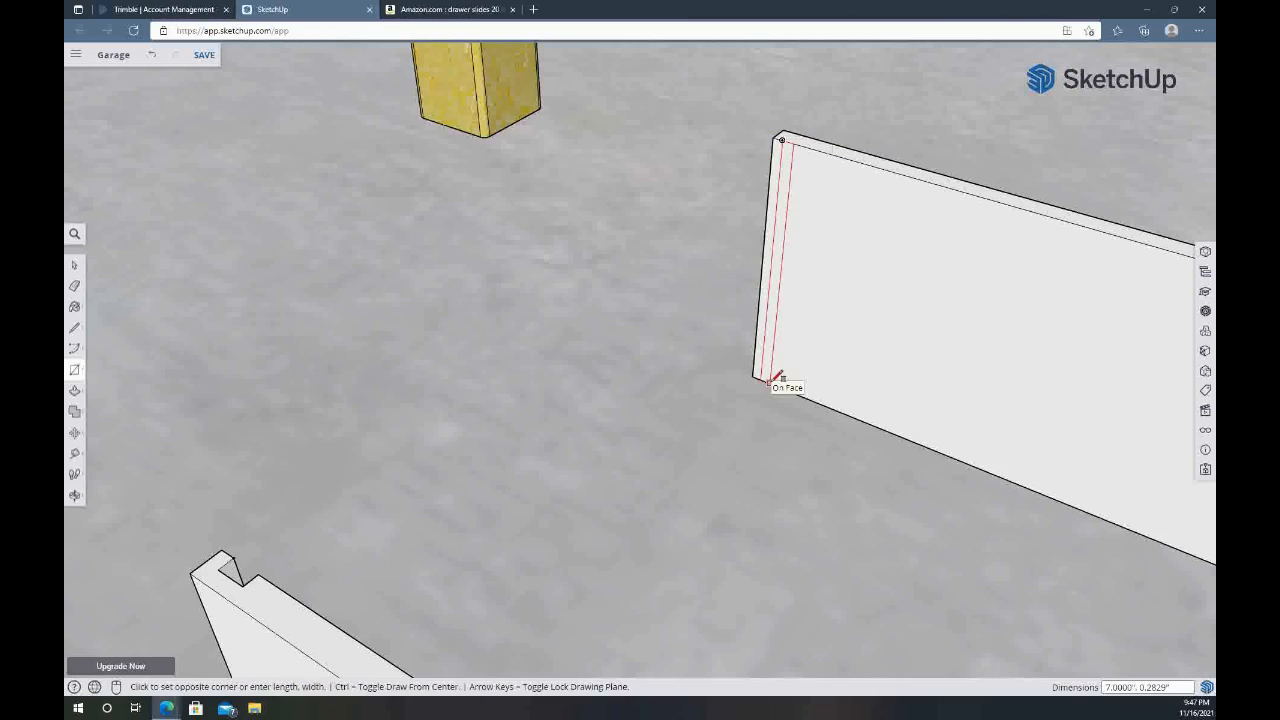
text(7,0.5)
key(Return)
Push the second board's end rectangle in 0.25 inch to cut its vertical groove
key(space)
click(793, 168)
key(p)
click(793, 168)
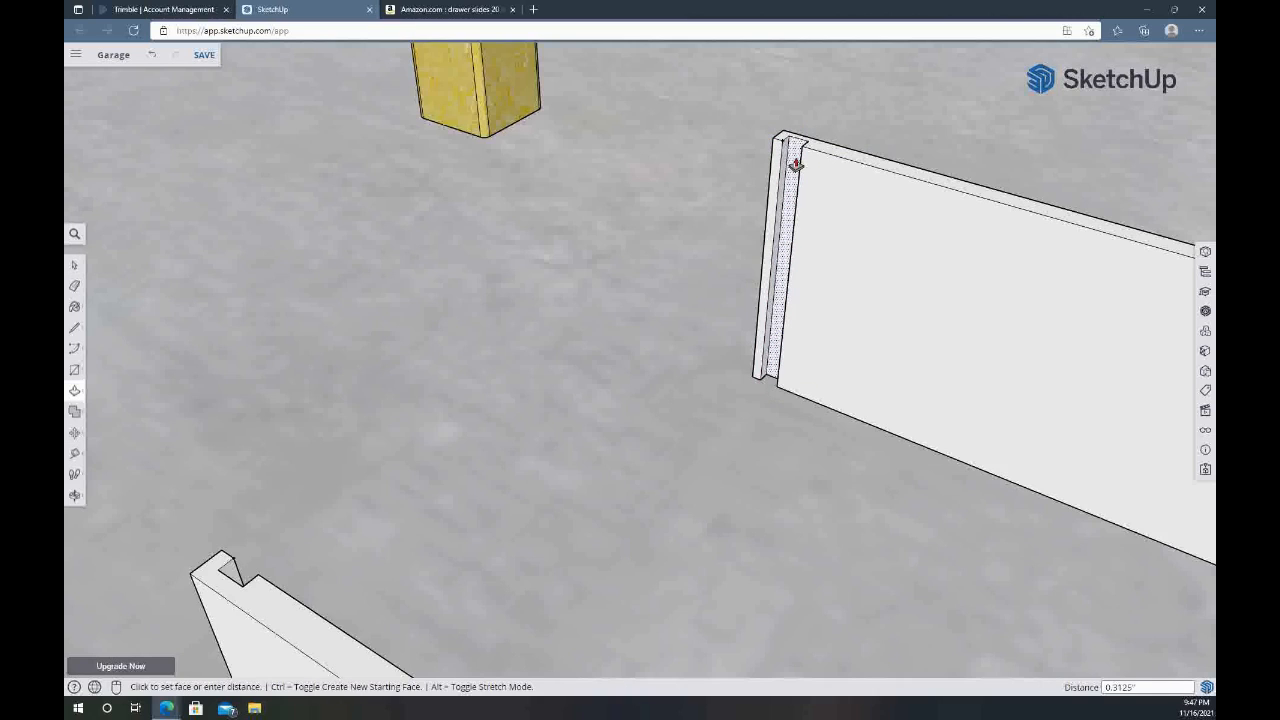
text(0.25)
key(Return)
key(space)
Mark a guide point 0.5 inch from the opposite end along the second board's upper inner edge
scroll(893, 367, down, 1)
shift+middle_drag(893, 367, 335, 315)
click(600, 300)
key(t)
click(919, 298)
text(0.5)
key(Return)
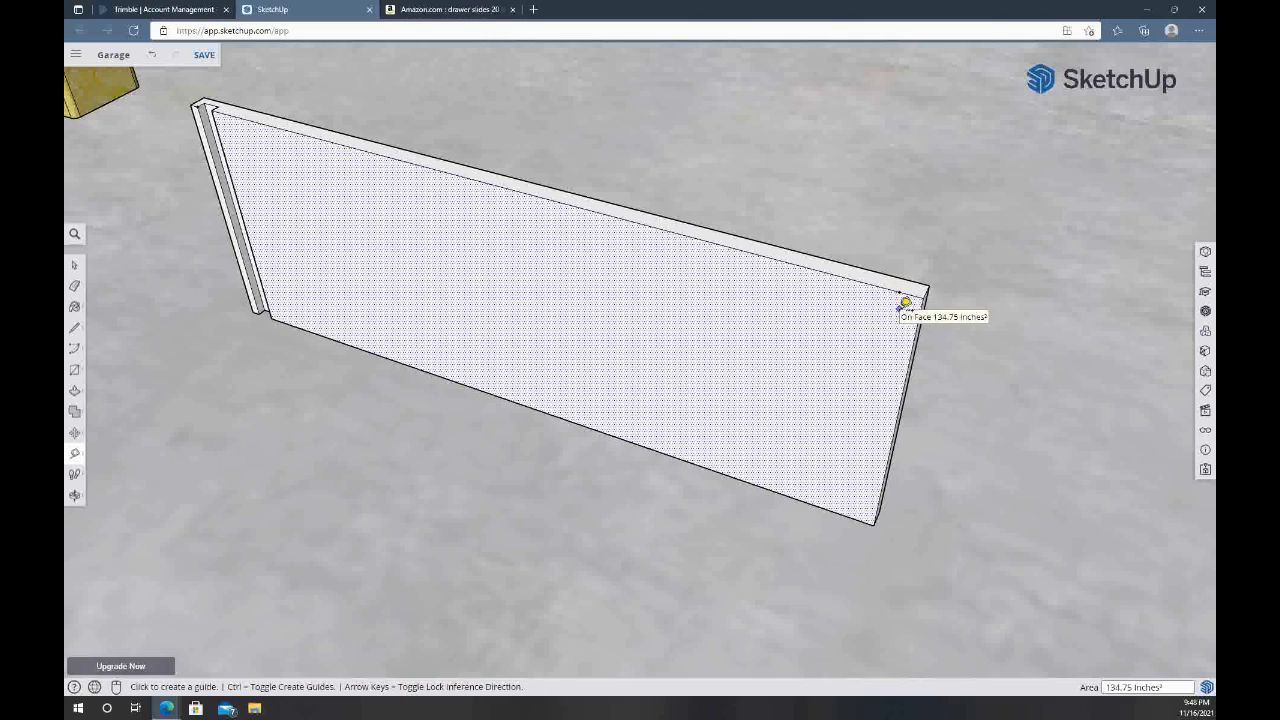
Draw a 7 by 0.5 inch rectangle at that end and push it in 0.25 inch to cut a rabbet
key(r)
click(902, 289)
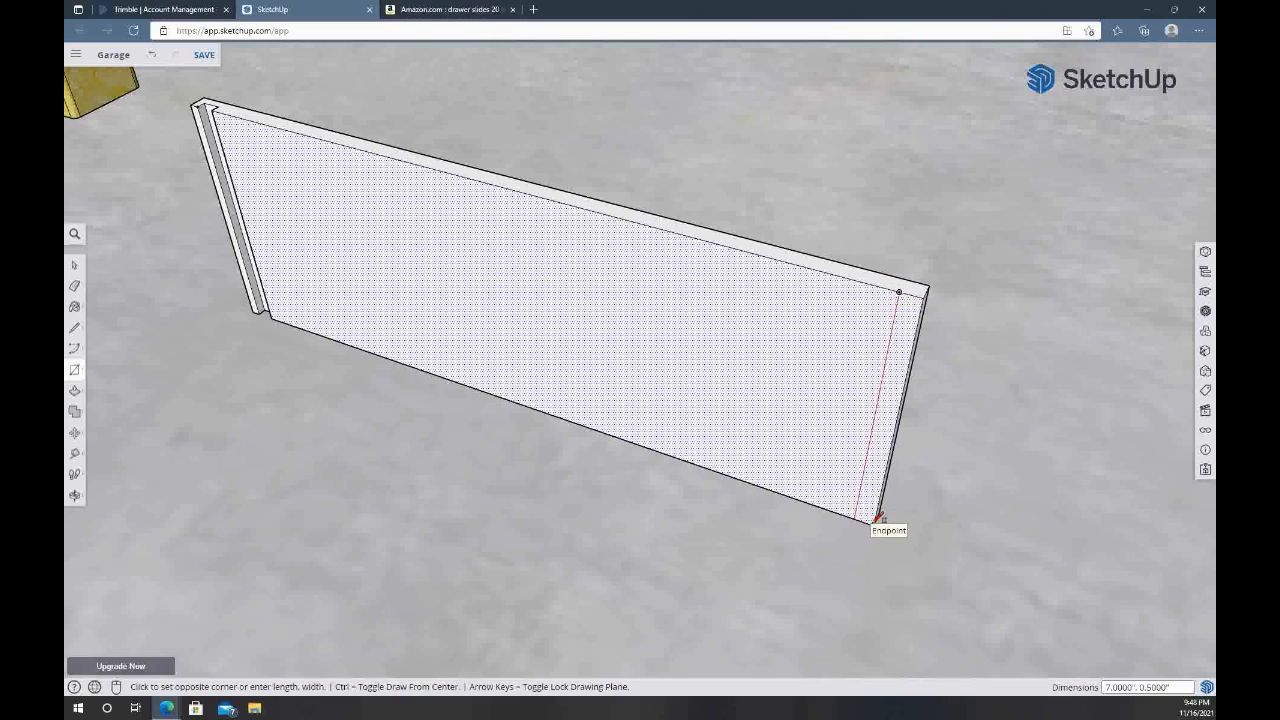
click(874, 516)
key(space)
click(888, 430)
text(p0.25)
key(Return)
key(space)
Cut a matching full-height rabbet into the ungrooved end of the first board's inner face
middle_drag(888, 425, 486, 206)
key(t)
key(r)
click(470, 178)
click(485, 370)
key(space)
click(485, 343)
key(p)
click(480, 334)
key(space)
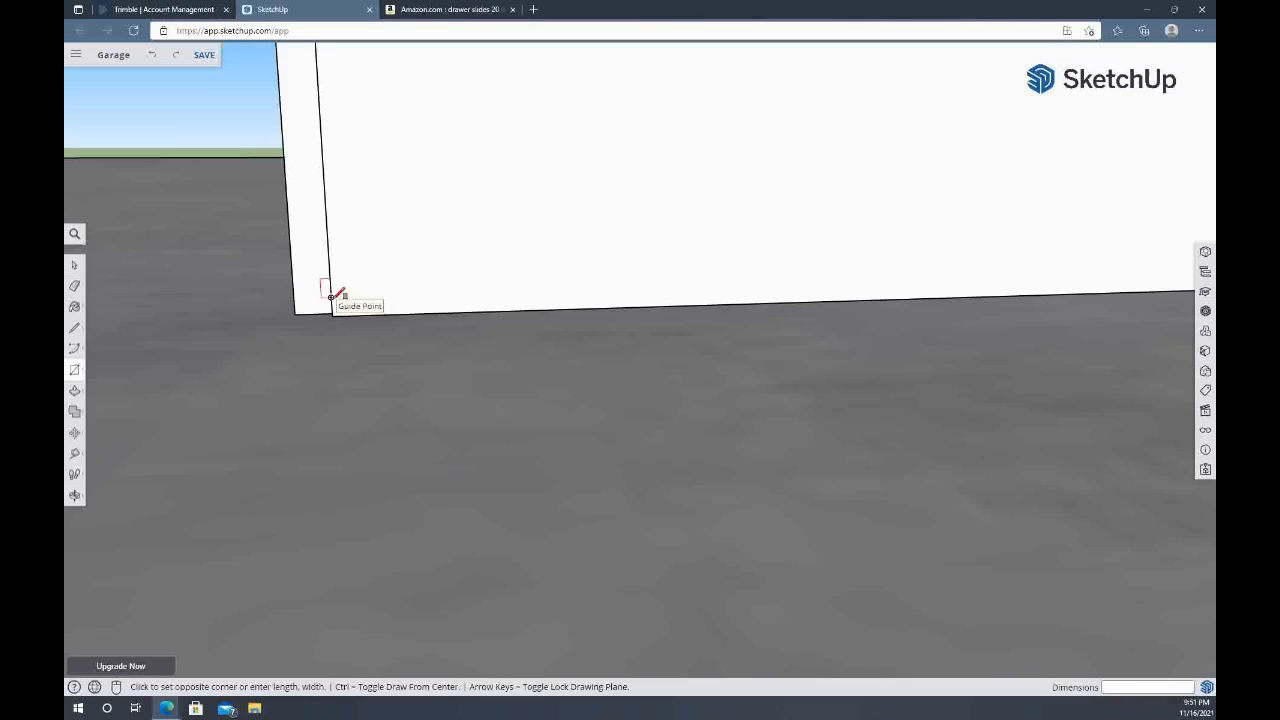
Draw a 19.5 inch long strip just above the board's lower inner edge and push it in to cut the bottom panel groove
mouse_move(1020, 234)
middle_down()
mouse_move(263, 331)
mouse_move(606, 300)
middle_up()
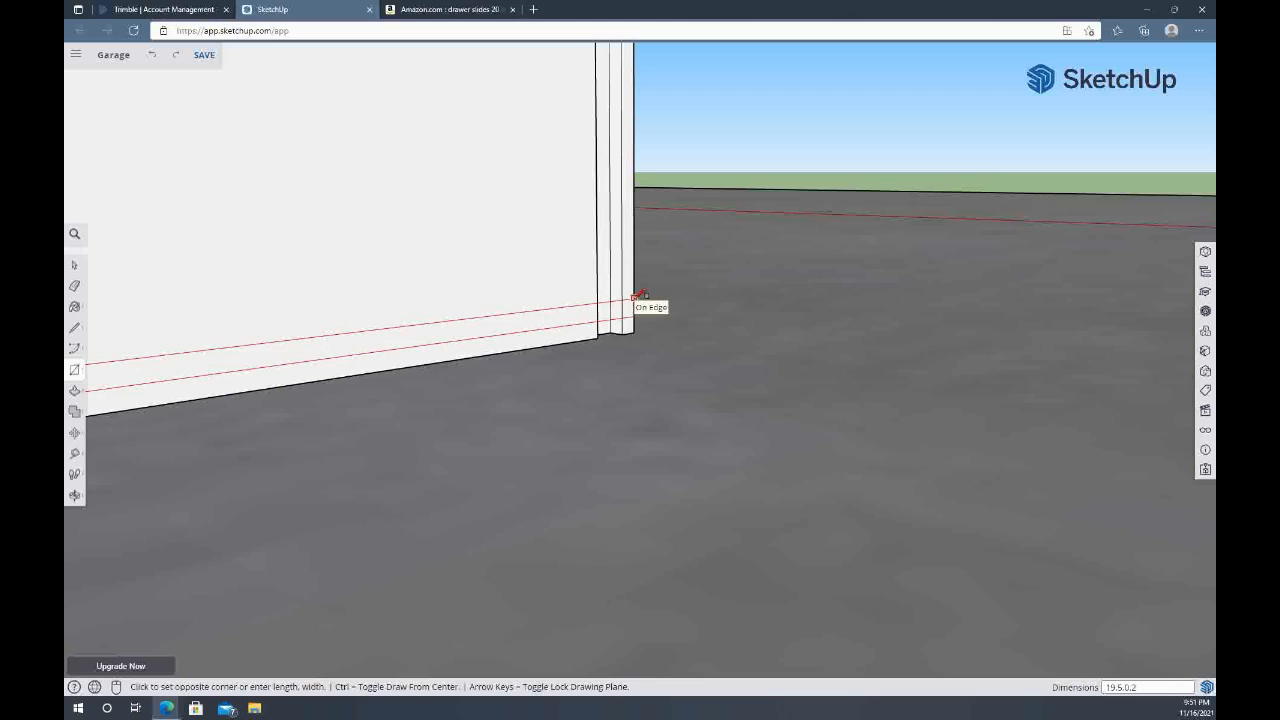
click(640, 297)
key(space)
click(523, 323)
key(p)
click(514, 328)
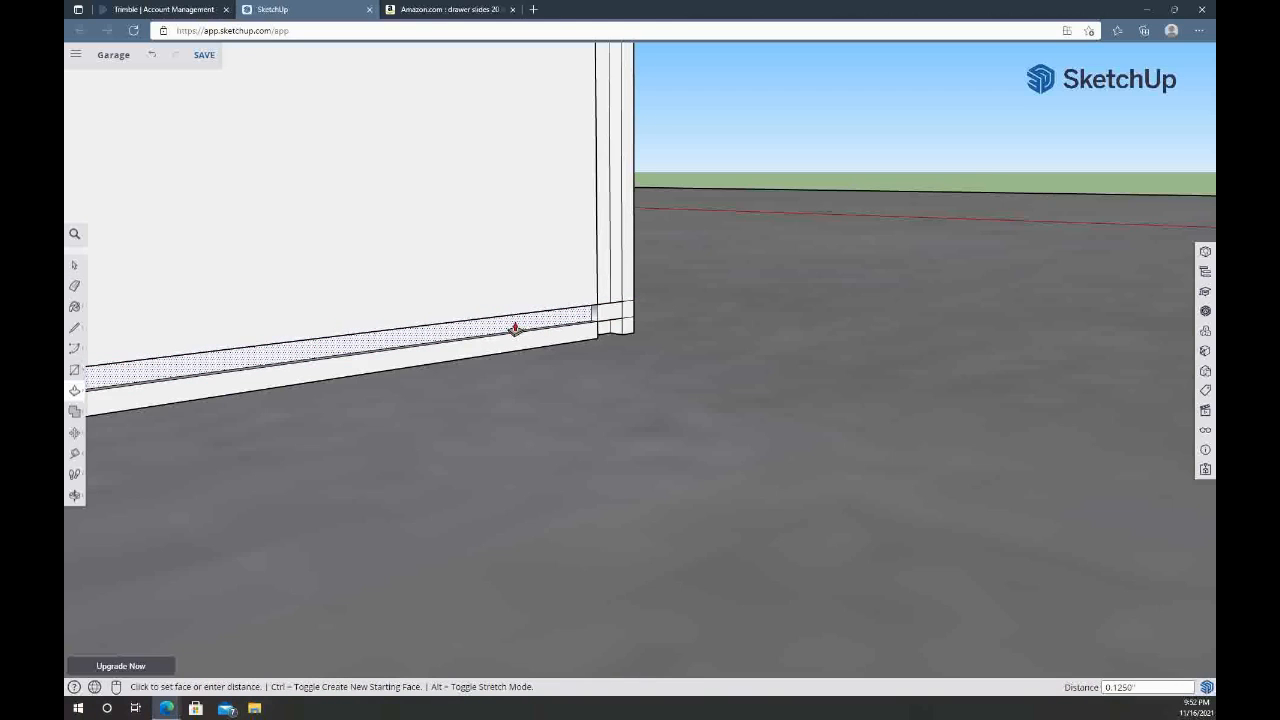
key(Return)
key(space)
Cut the bottom panel groove through the end lip beyond the vertical groove
scroll(613, 318, up, 5)
click(673, 302)
key(p)
click(671, 301)
click(646, 292)
key(space)
Push the remaining face at the vertical groove back level with the bottom panel groove
click(605, 295)
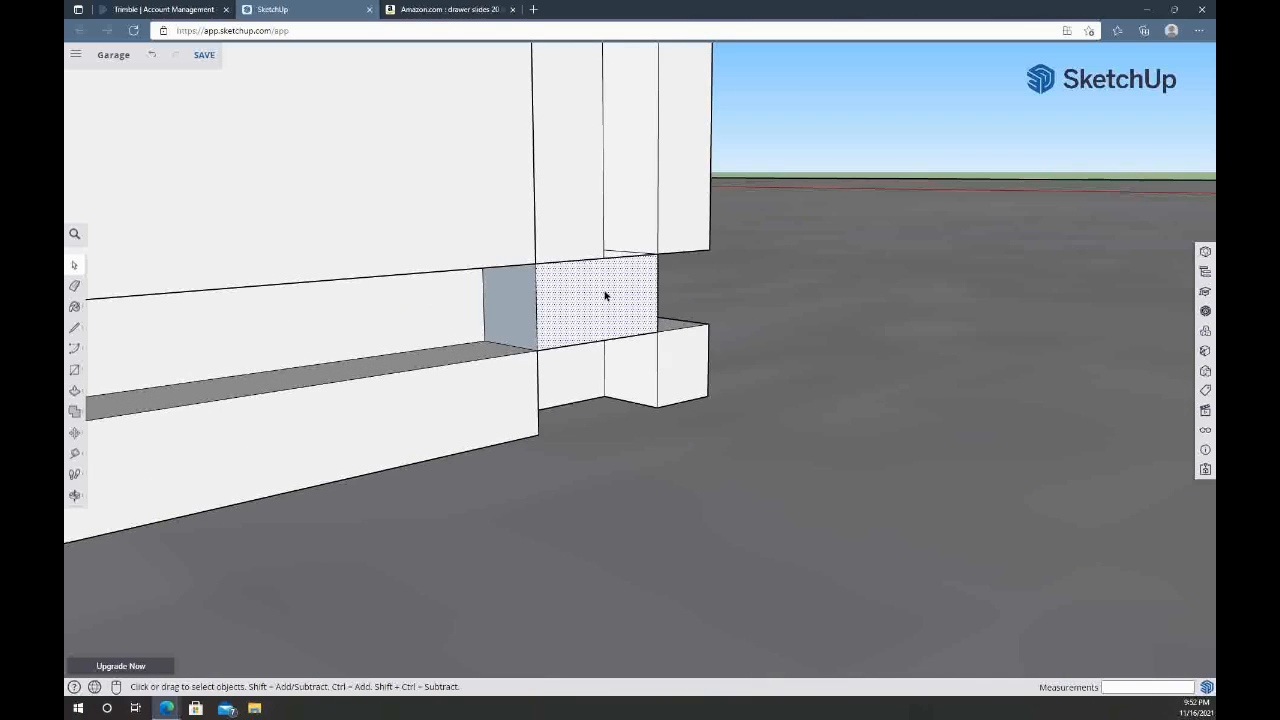
key(p)
click(603, 298)
click(576, 245)
key(space)
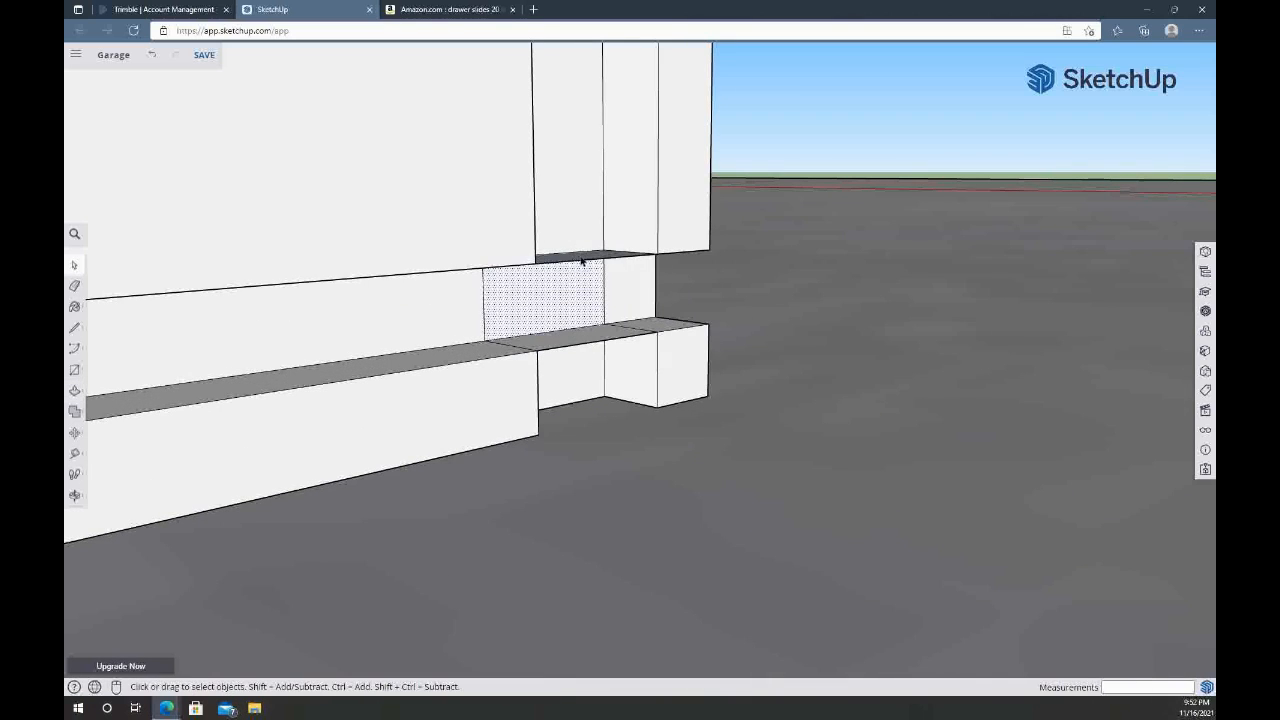
Erase the leftover edges where the bottom panel groove crosses the vertical groove and check the groove at the rabbeted end
middle_drag(581, 260, 471, 334)
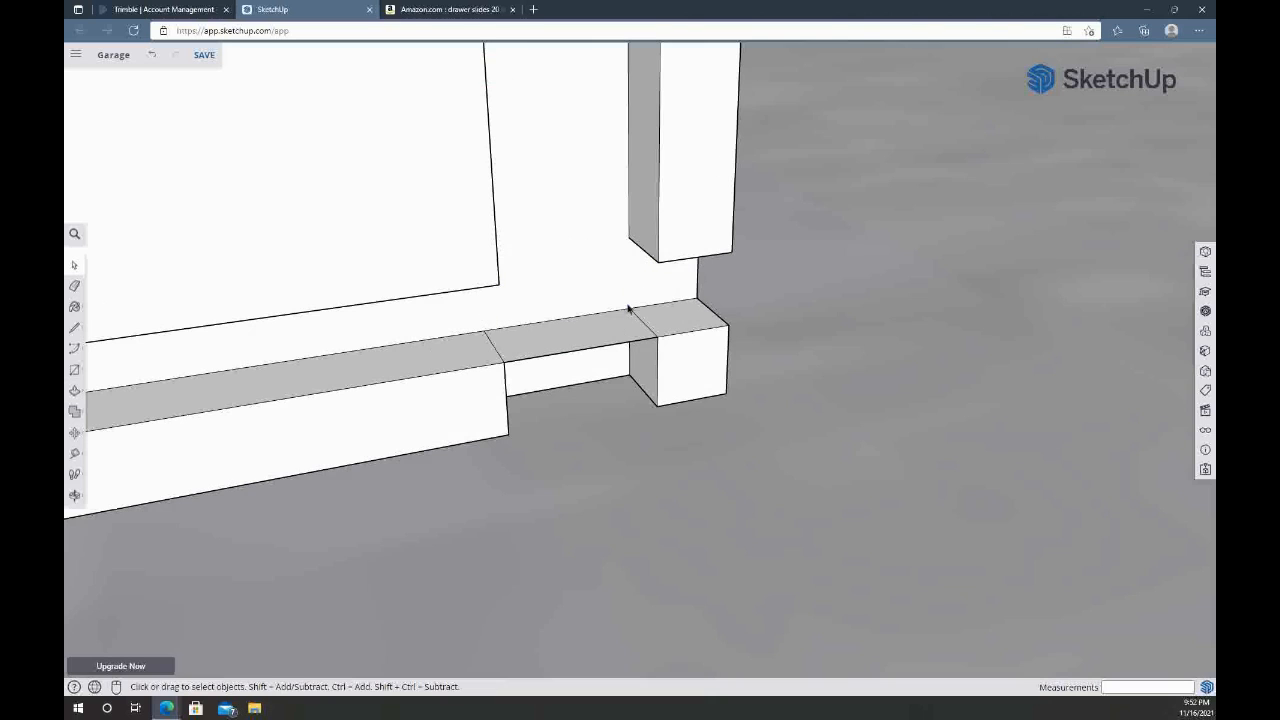
middle_drag(514, 337, 1120, 288)
middle_drag(463, 297, 980, 330)
middle_drag(329, 423, 1004, 399)
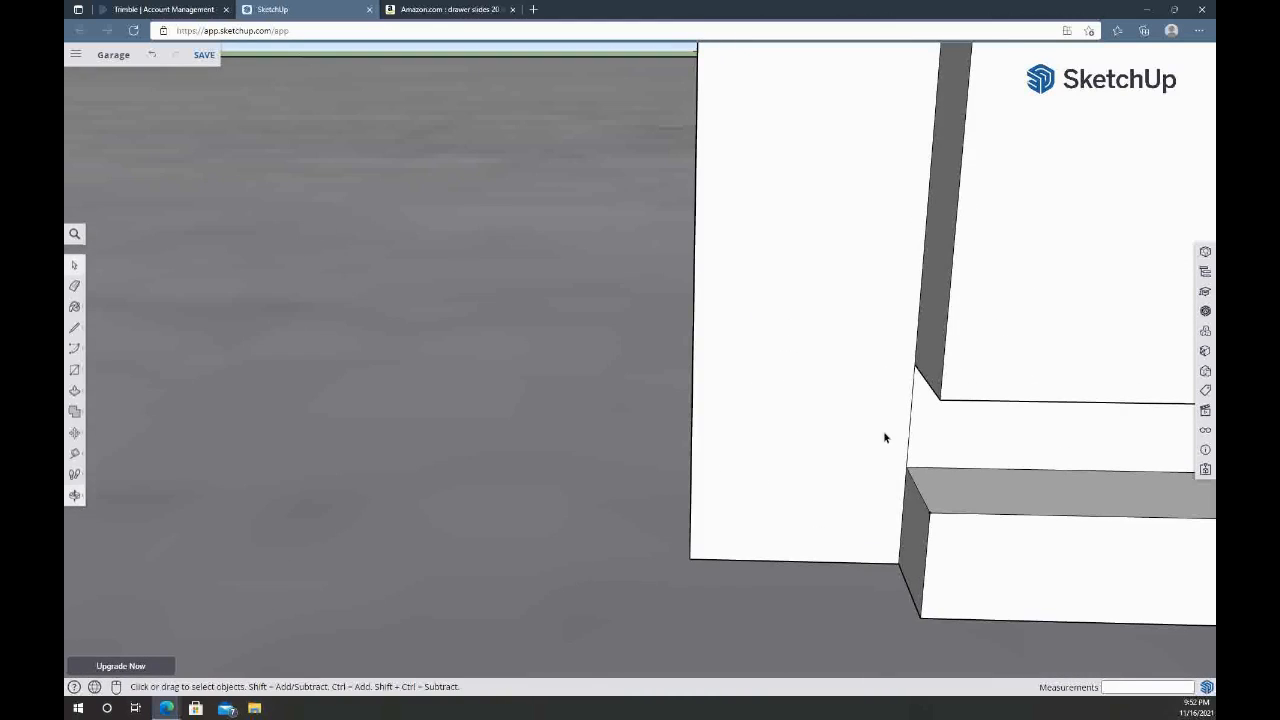
middle_drag(908, 428, 643, 466)
scroll(643, 466, down, 8)
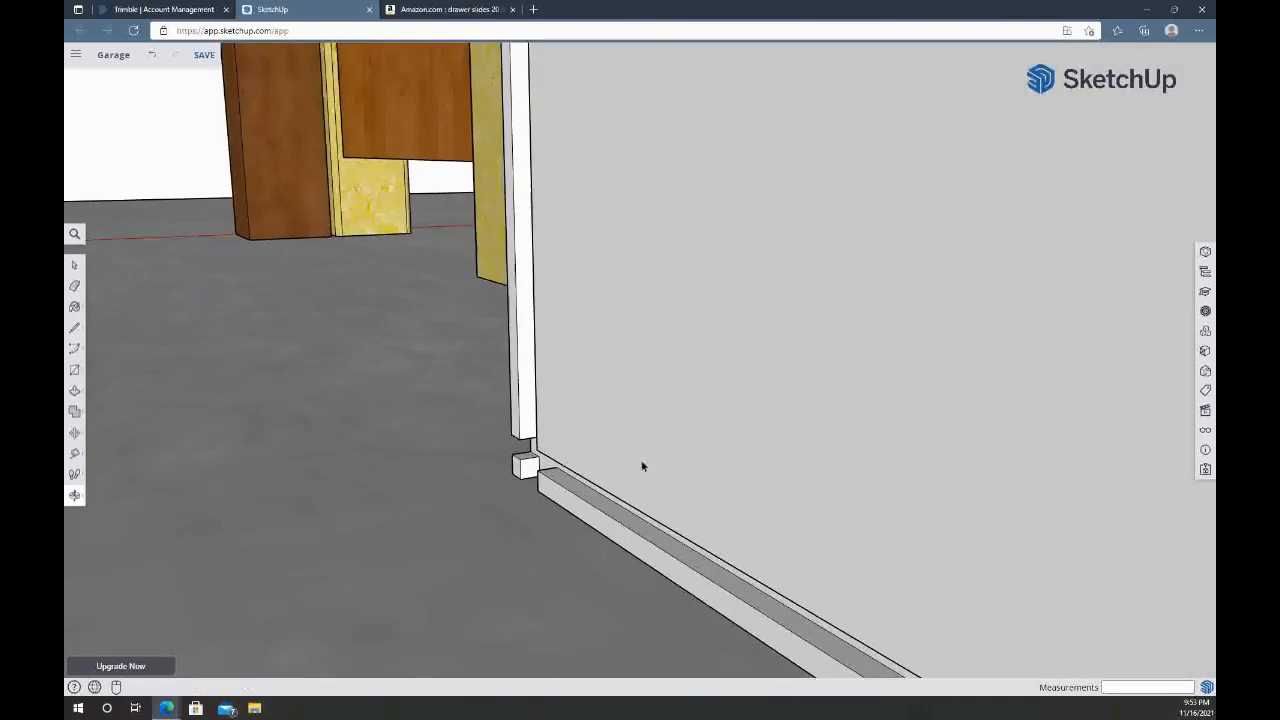
Delete all guides from the model
click(1208, 432)
click(1081, 334)
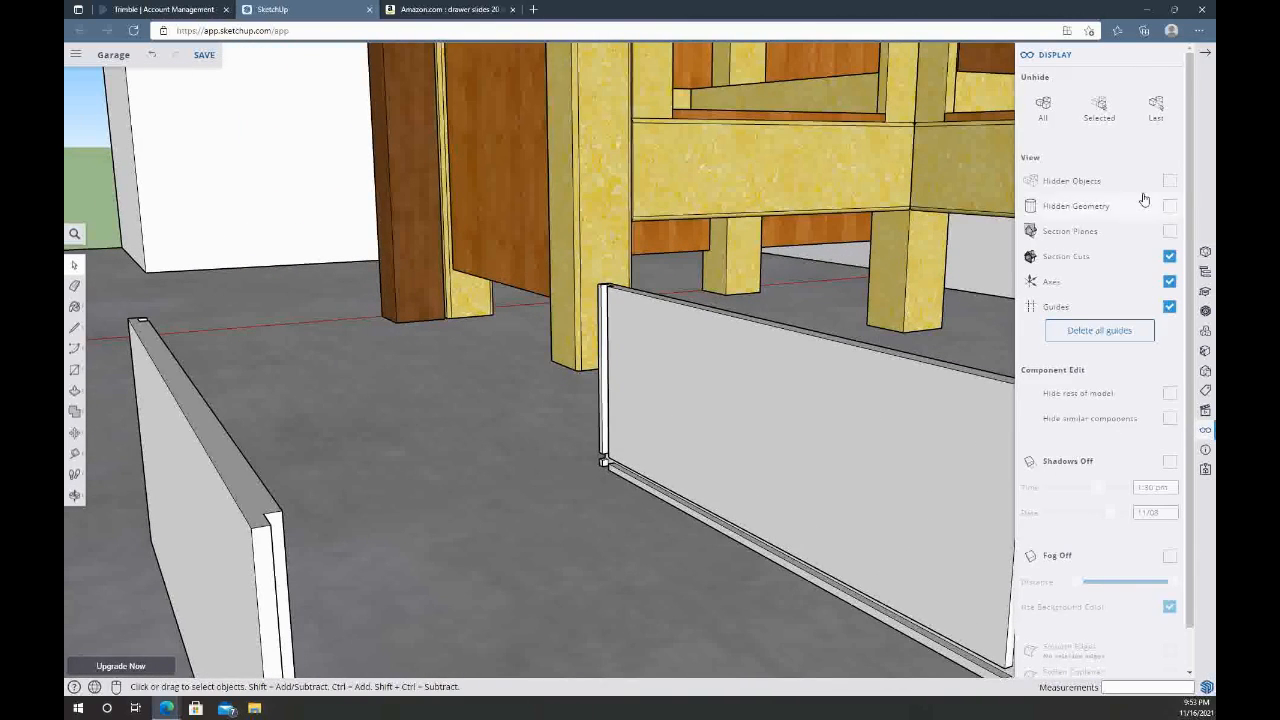
click(1210, 57)
Look over the workbench drawer openings, then switch to Amazon and check the measurements of the LONTAN 22 inch soft close drawer slides
middle_drag(961, 418, 928, 385)
scroll(748, 468, down, 3)
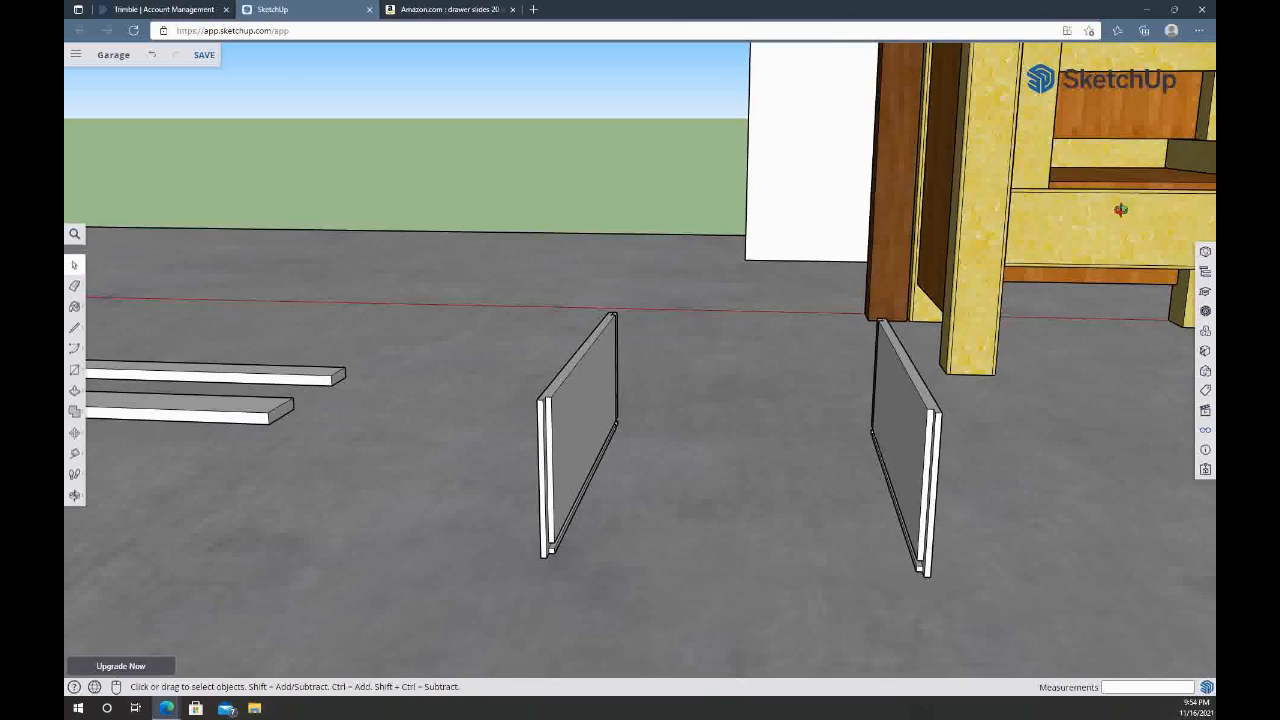
scroll(1121, 209, up, 3)
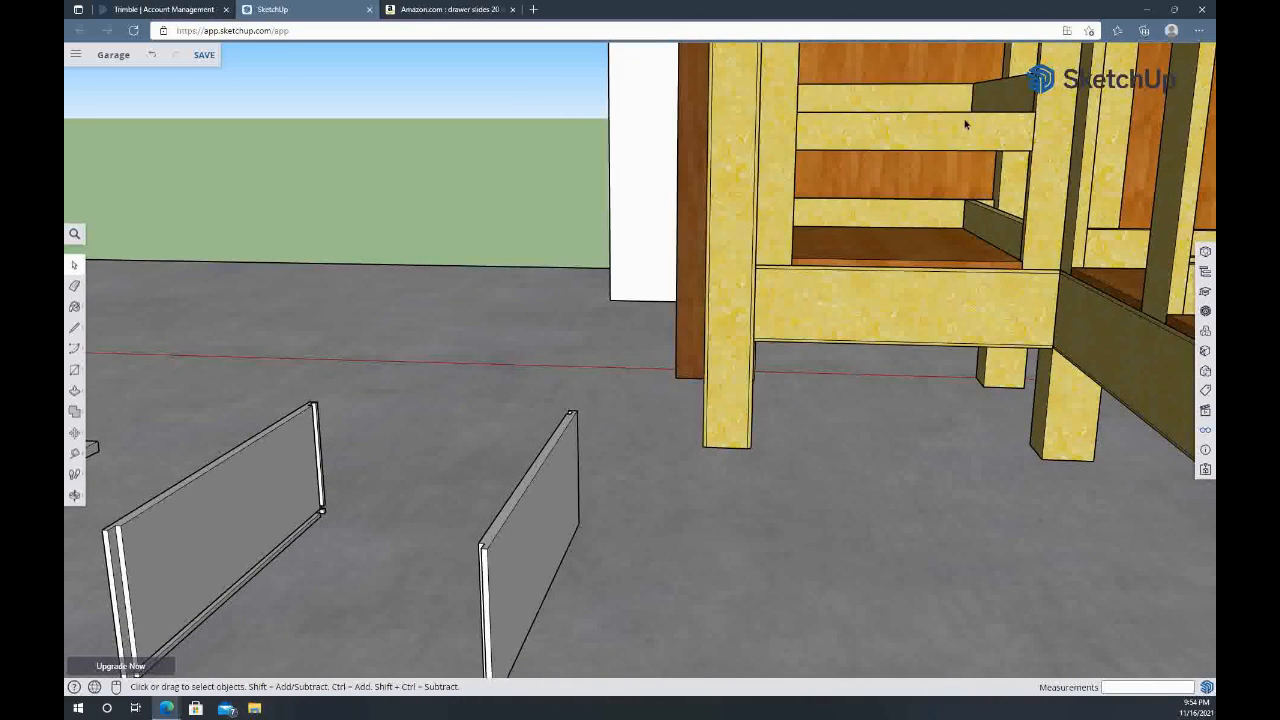
shift+middle_drag(956, 160, 920, 415)
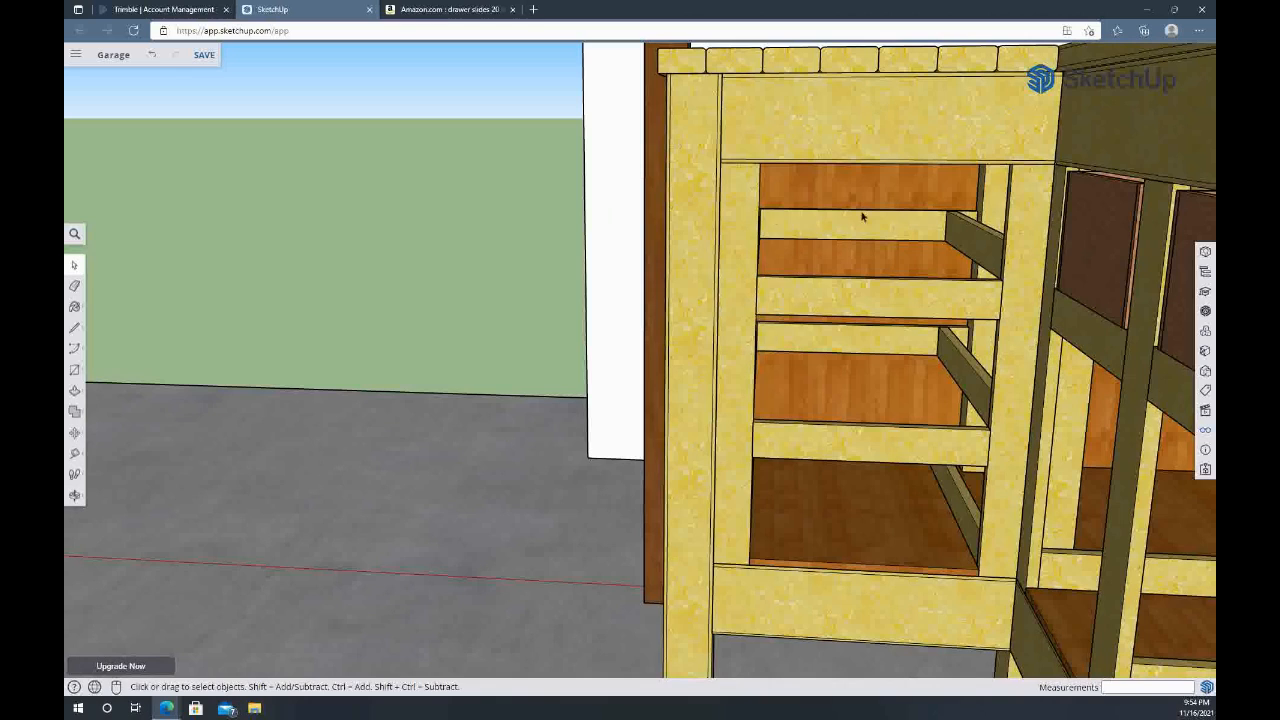
click(447, 10)
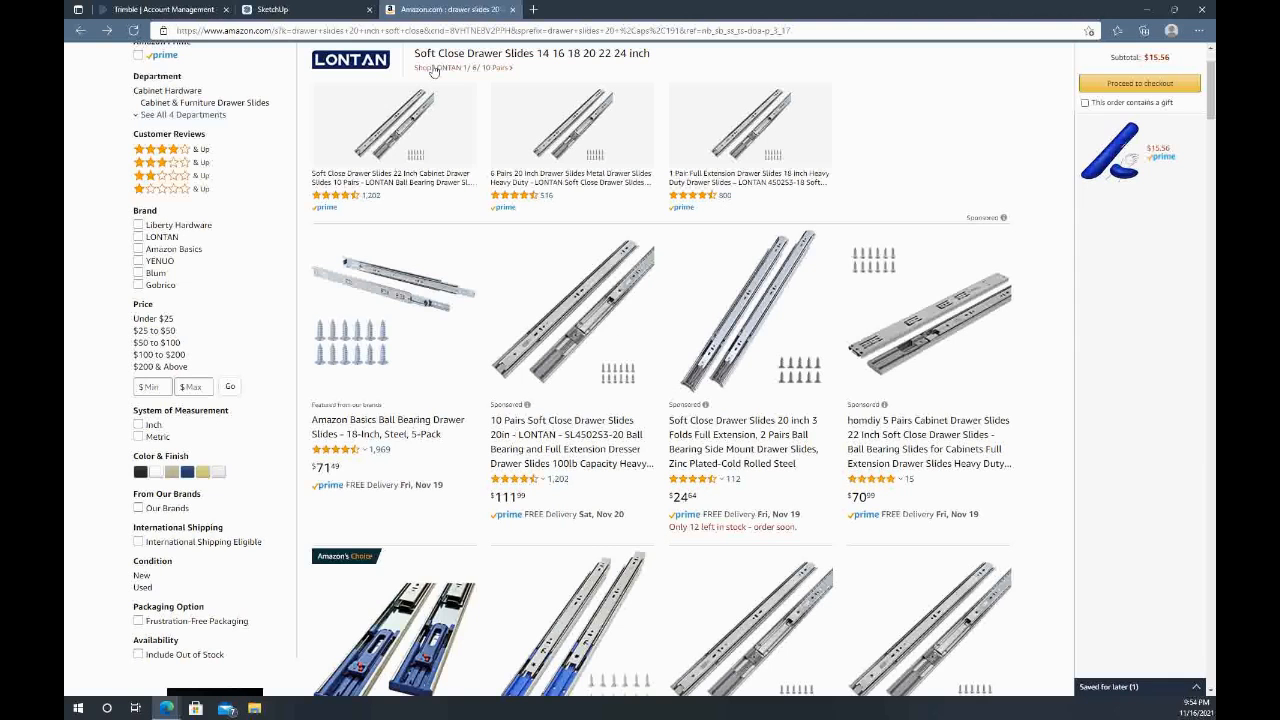
click(376, 128)
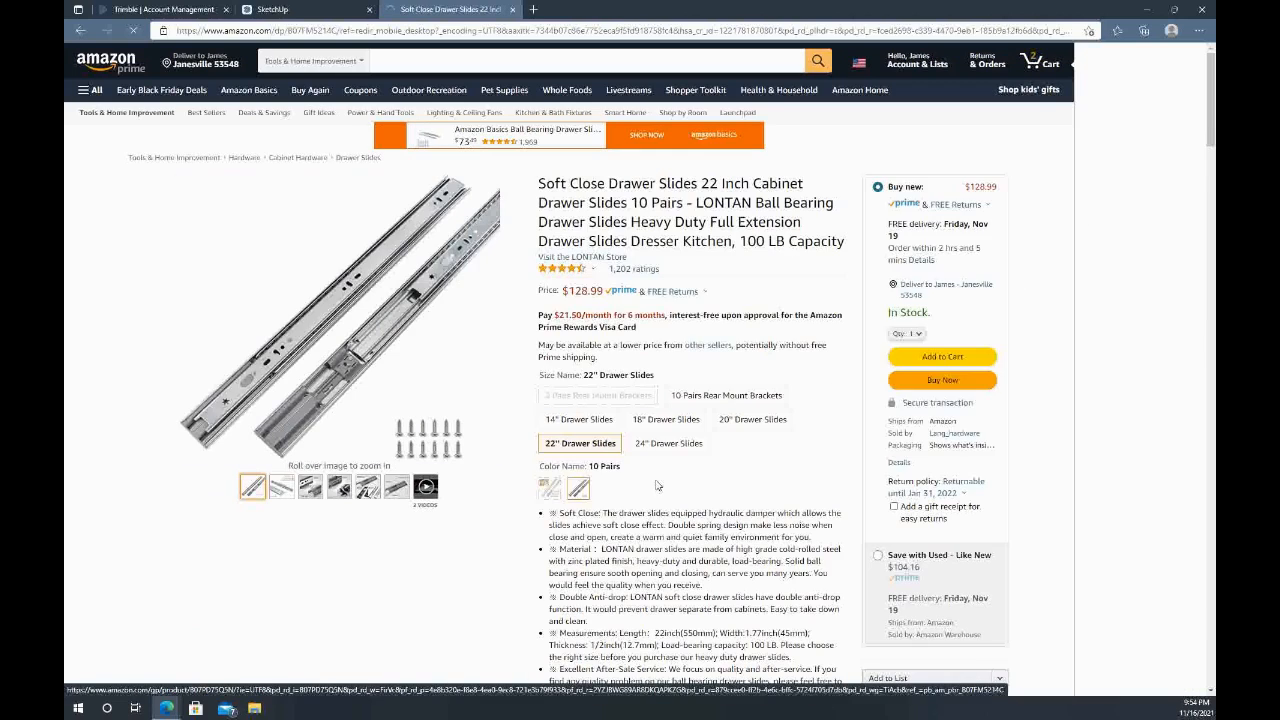
scroll(647, 437, down, 2)
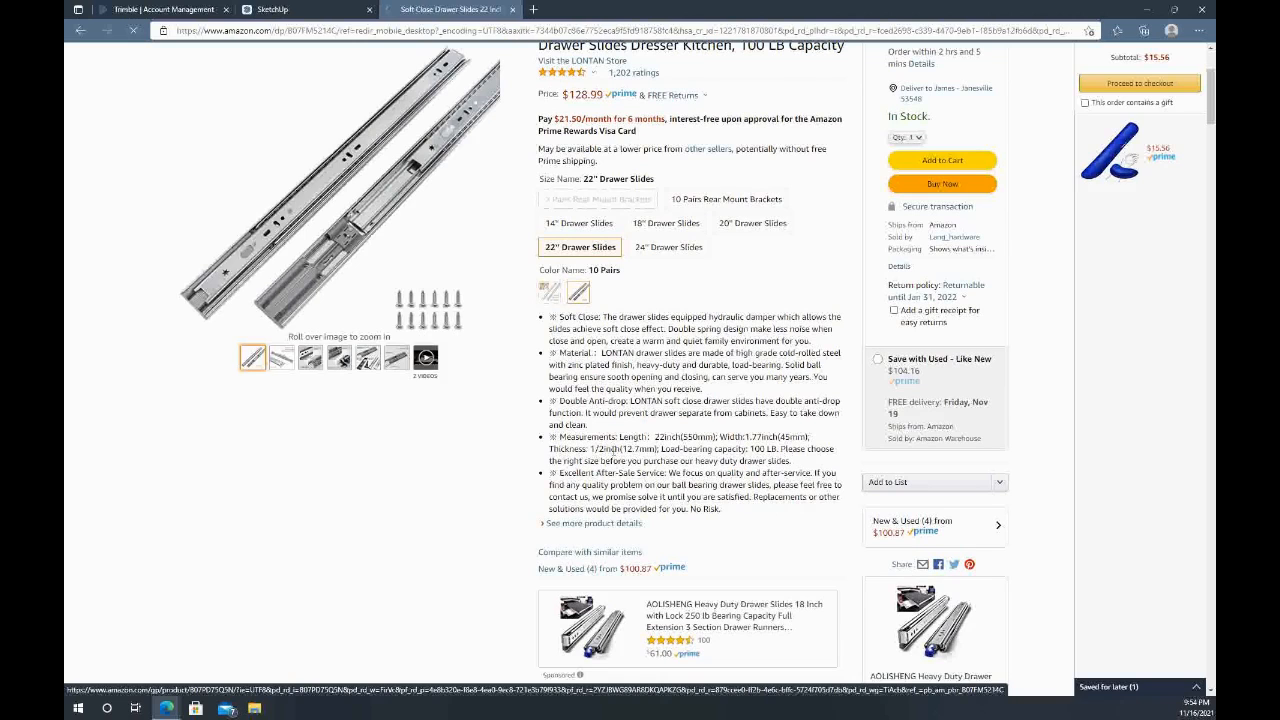
Switch back to SketchUp and measure the drawer opening's width along the upper edge of the front rail
click(317, 10)
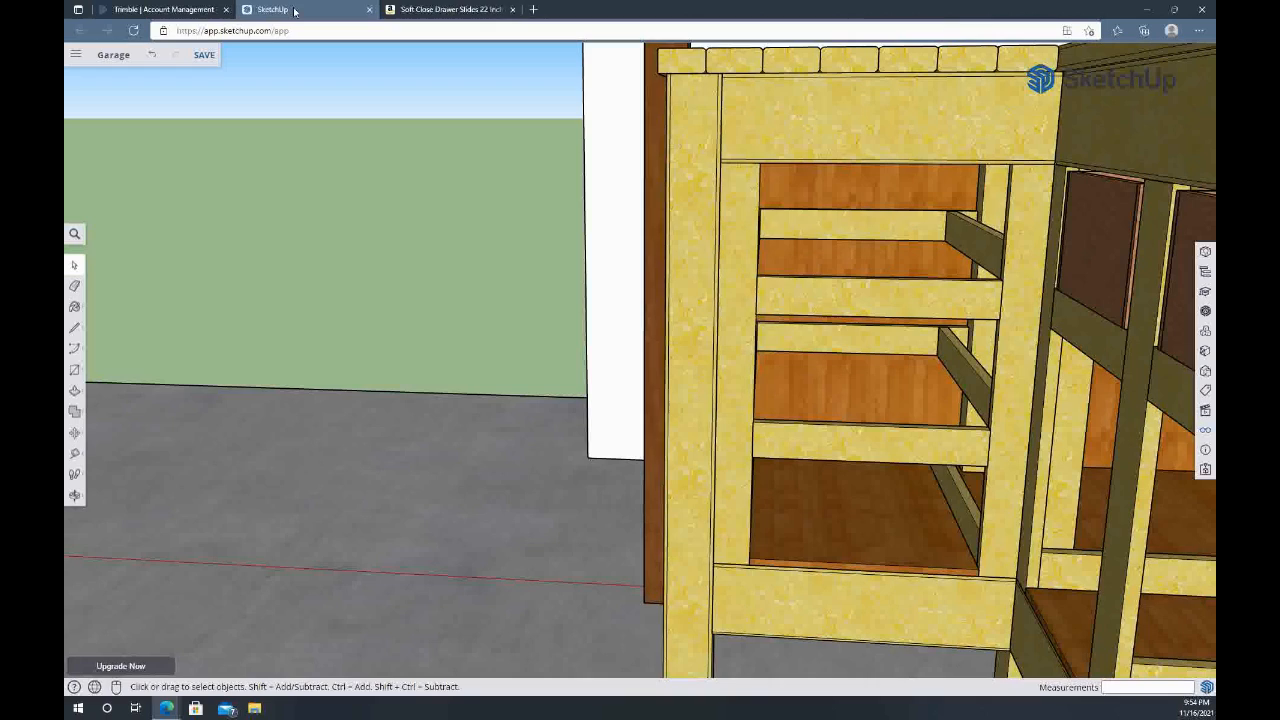
scroll(960, 299, up, 6)
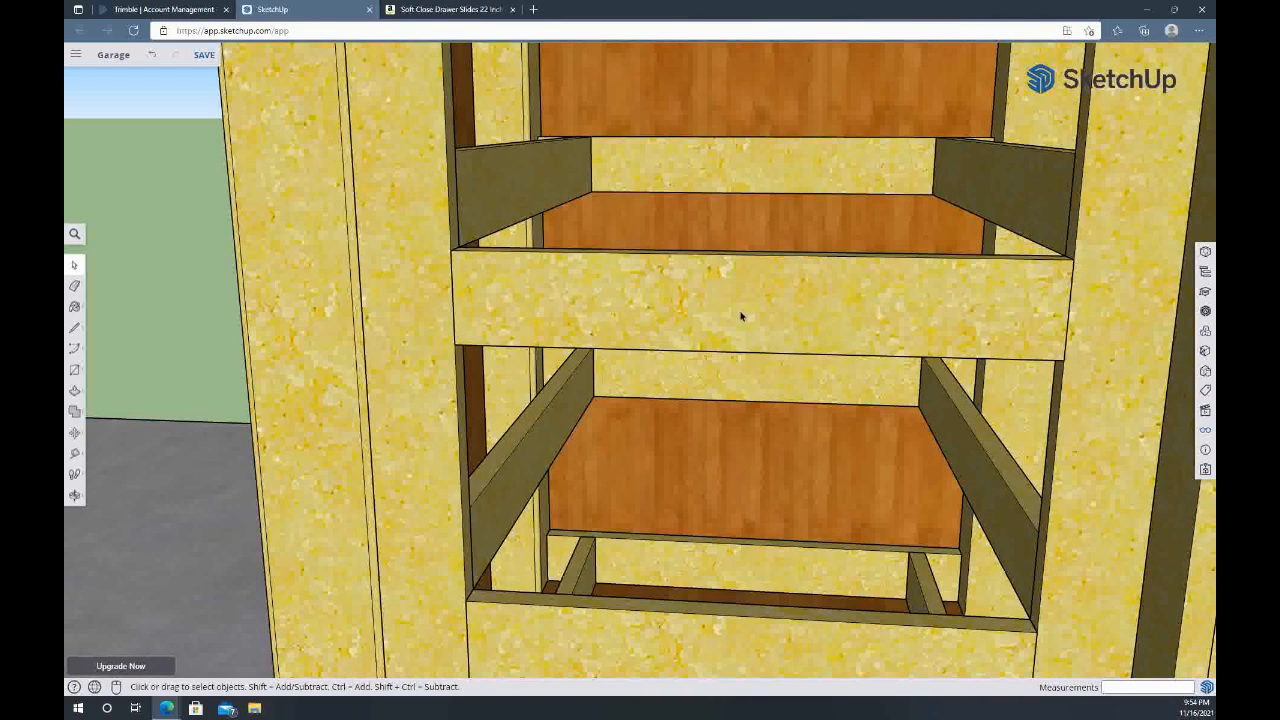
key(t)
click(450, 249)
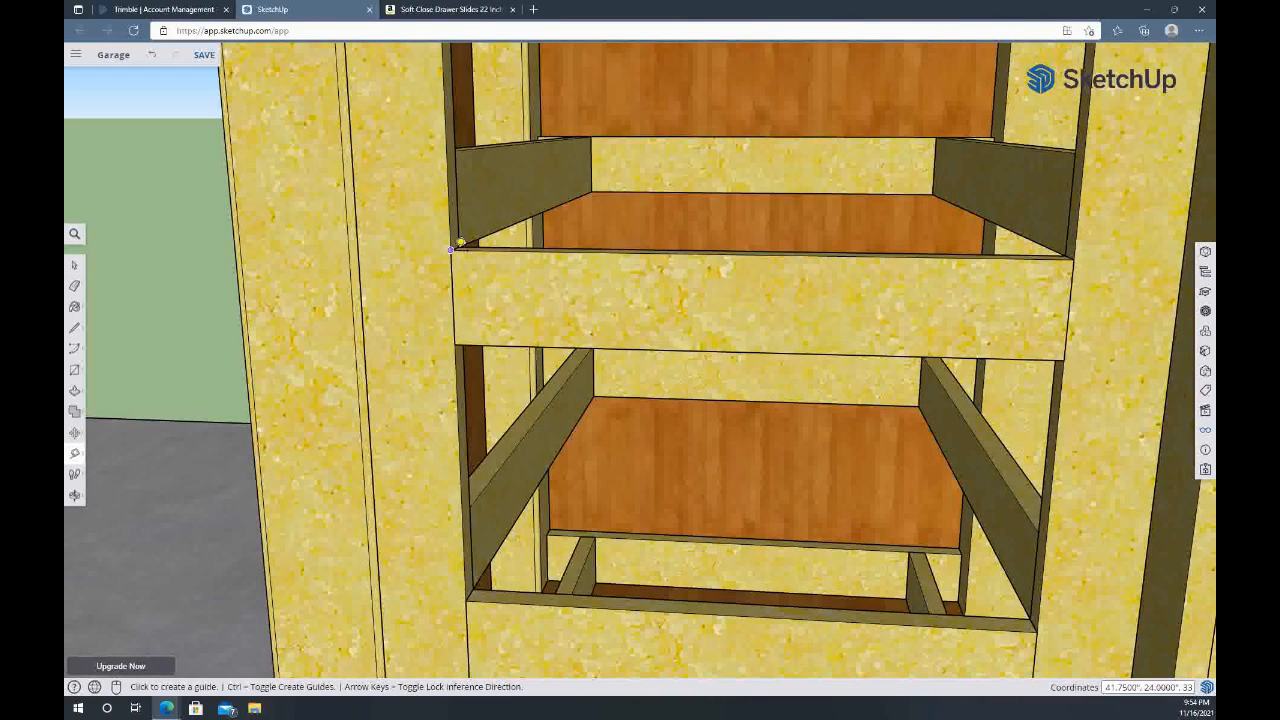
click(1077, 257)
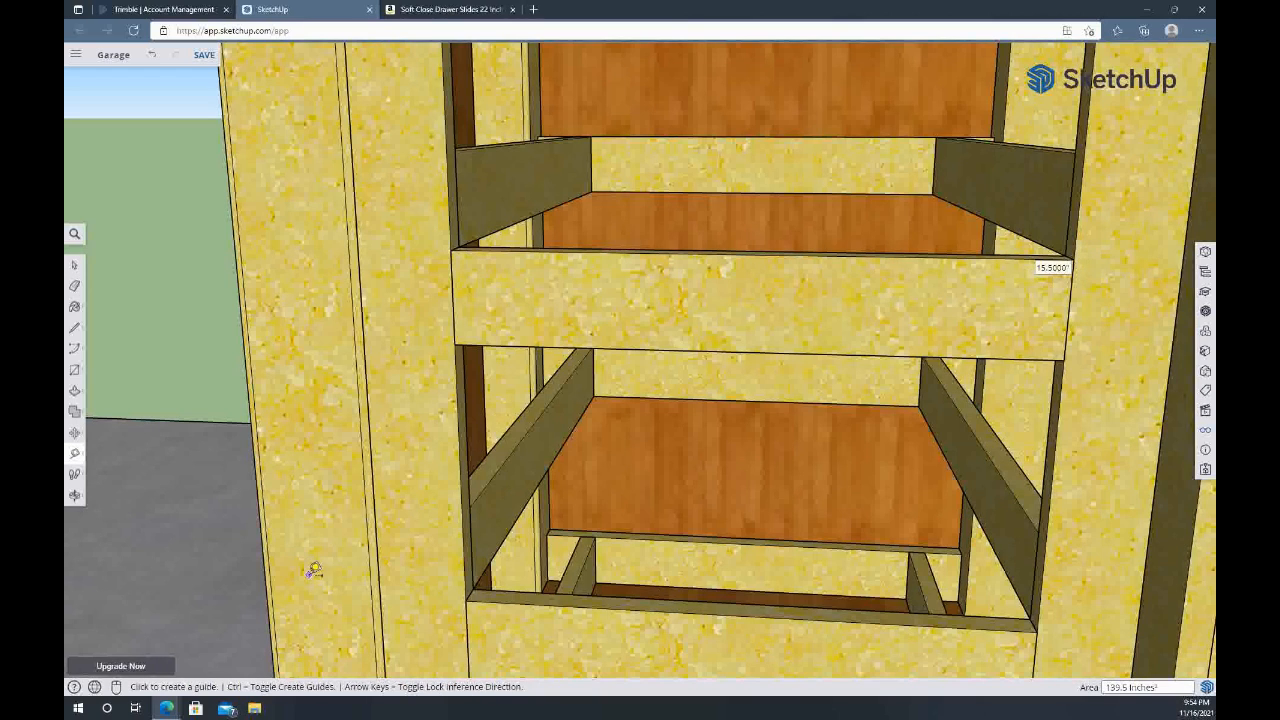
Make the drawer side board nearest the workbench a component named Drawer_L-Side_Short_Right
shift+middle_drag(307, 597, 805, 255)
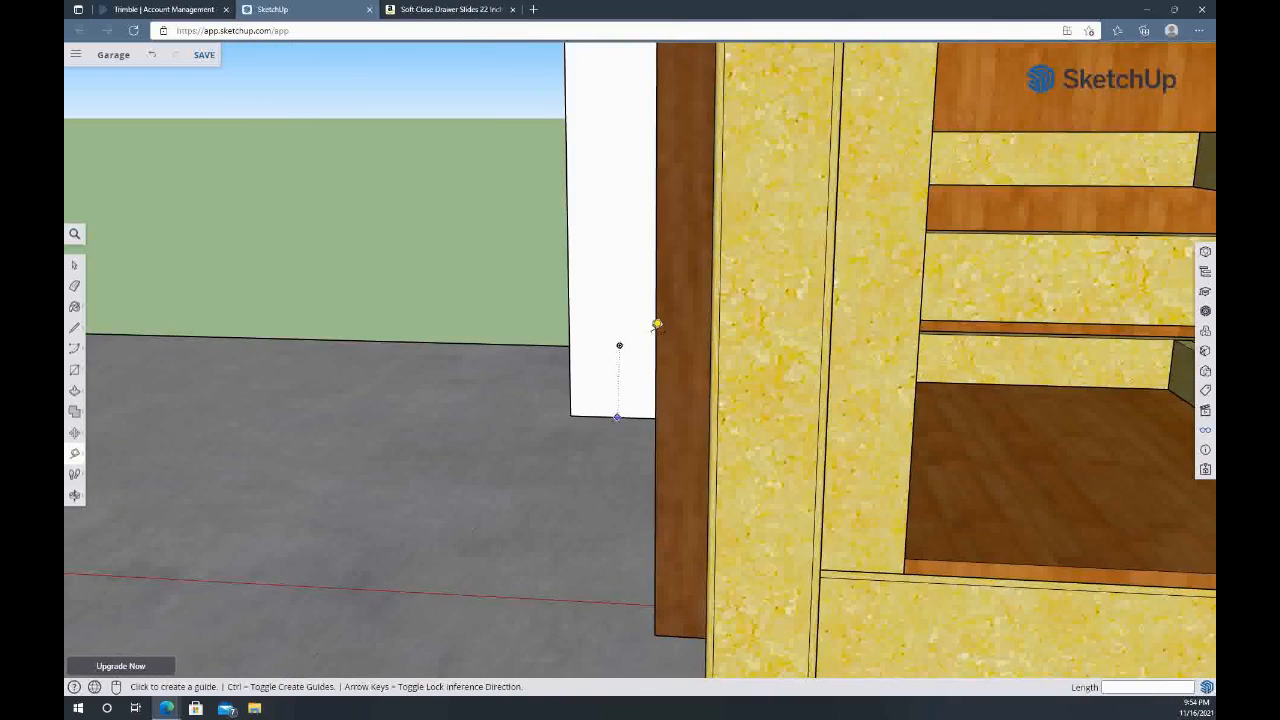
middle_drag(246, 626, 648, 487)
middle_drag(907, 490, 805, 355)
key(space)
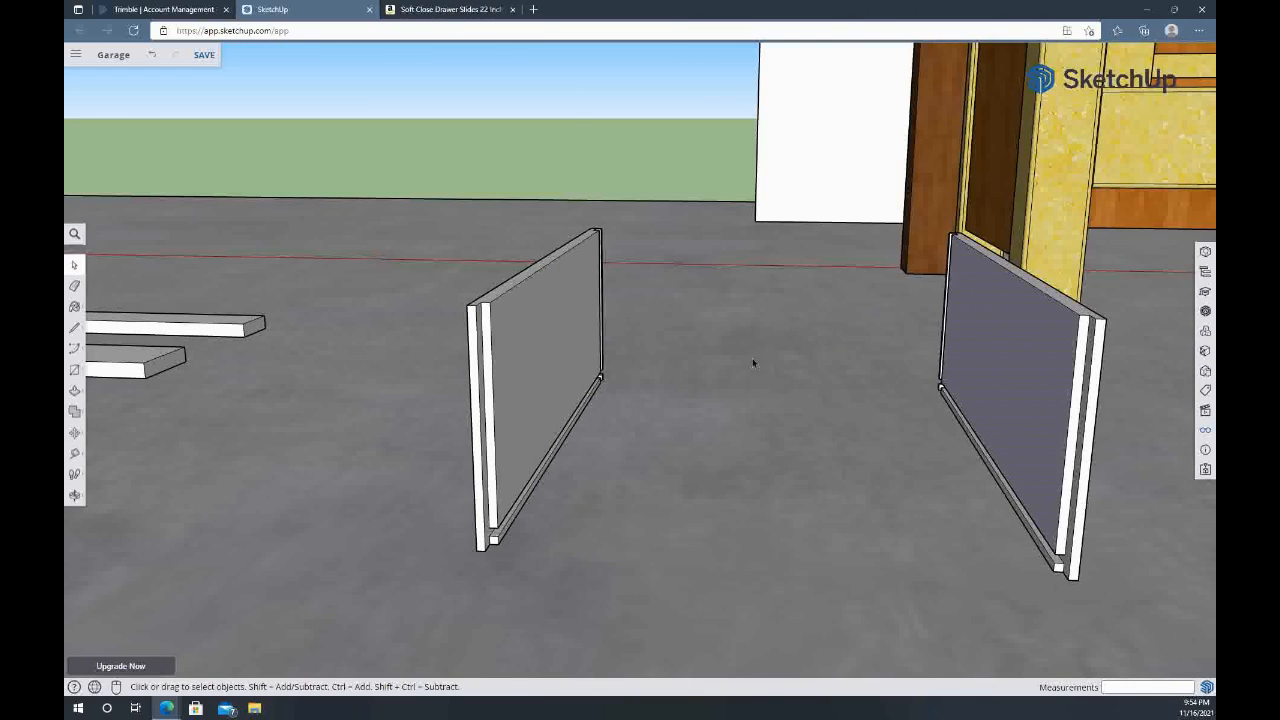
middle_drag(614, 431, 720, 449)
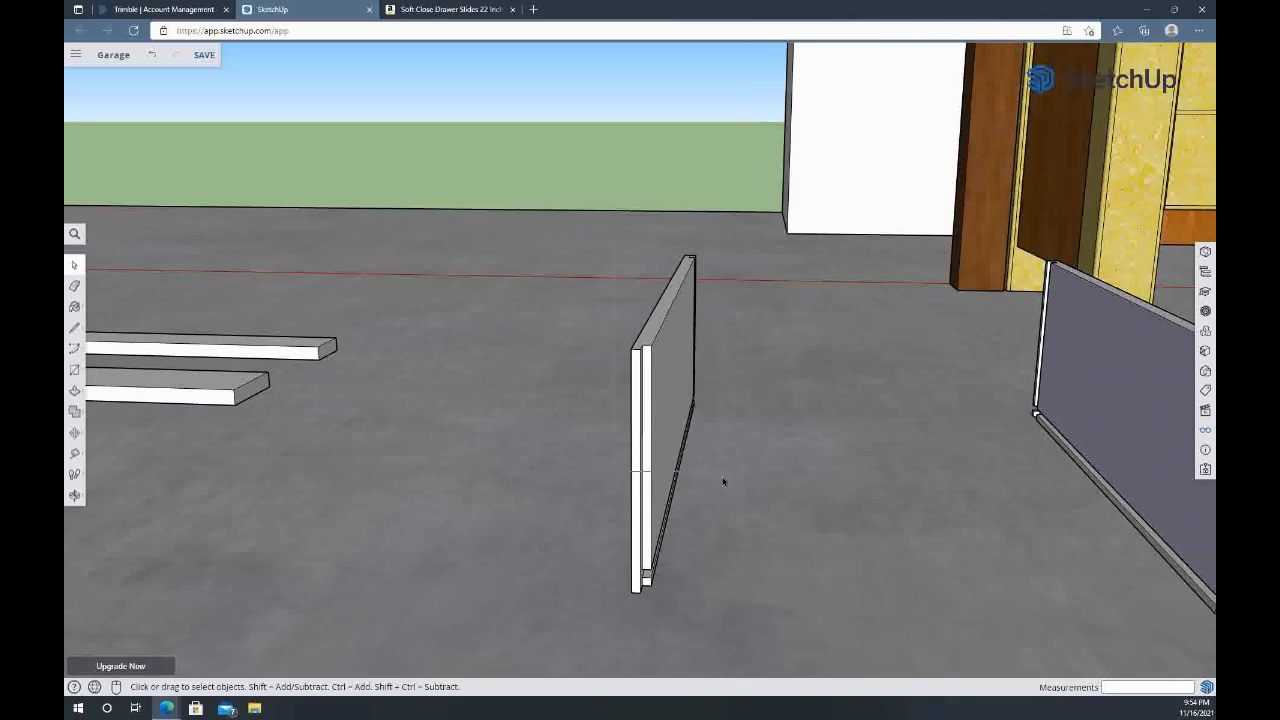
drag(726, 578, 723, 635)
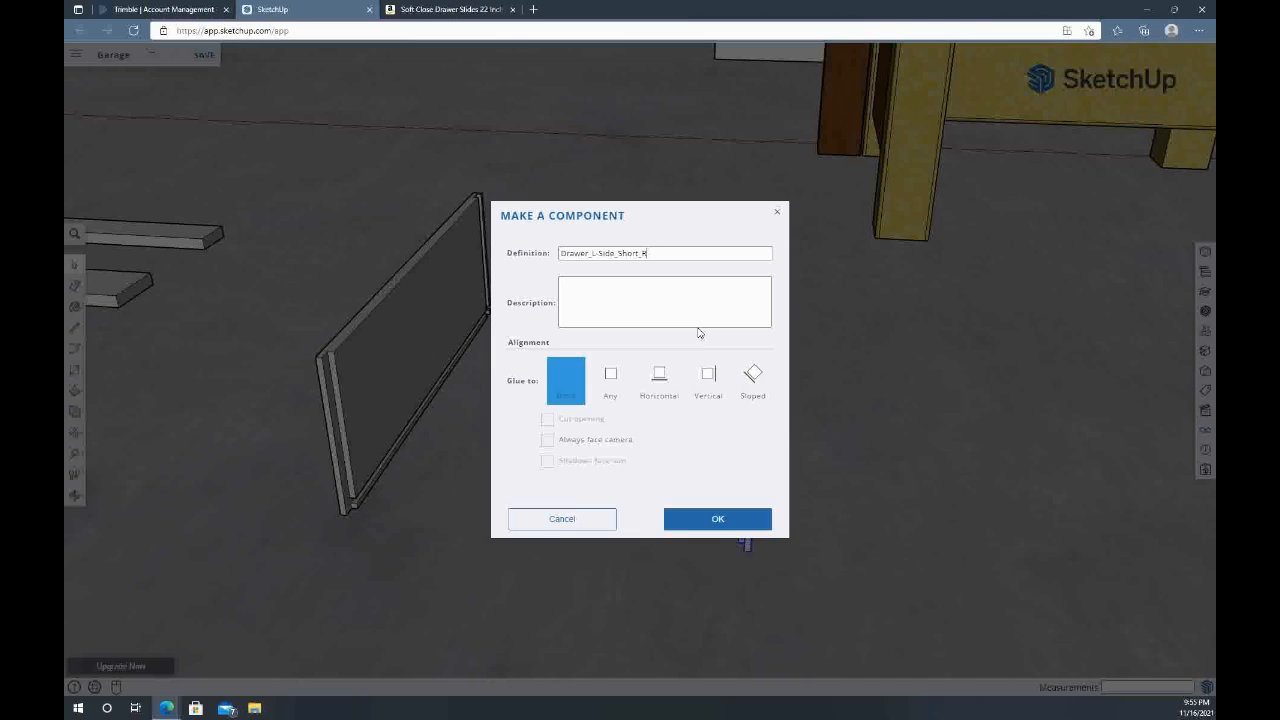
click(730, 527)
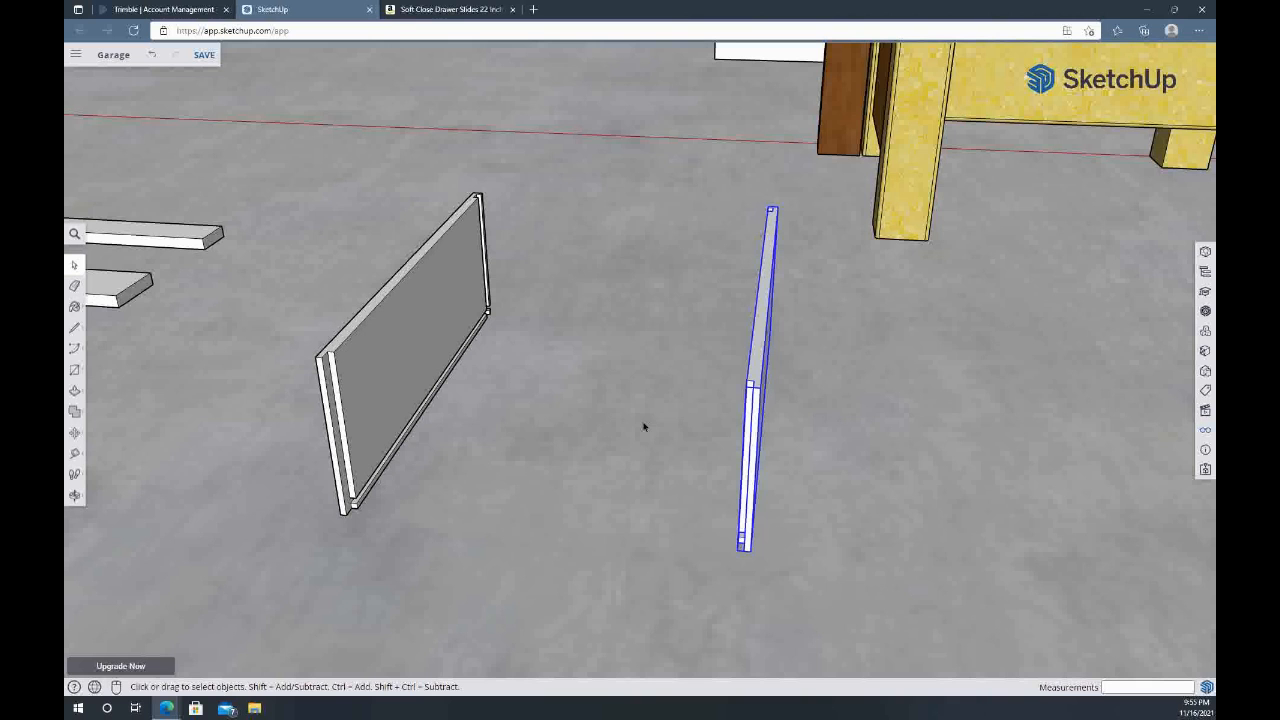
Place a guide point 14.5 inches along the red axis from the left drawer side's upper outer front corner
key(m)
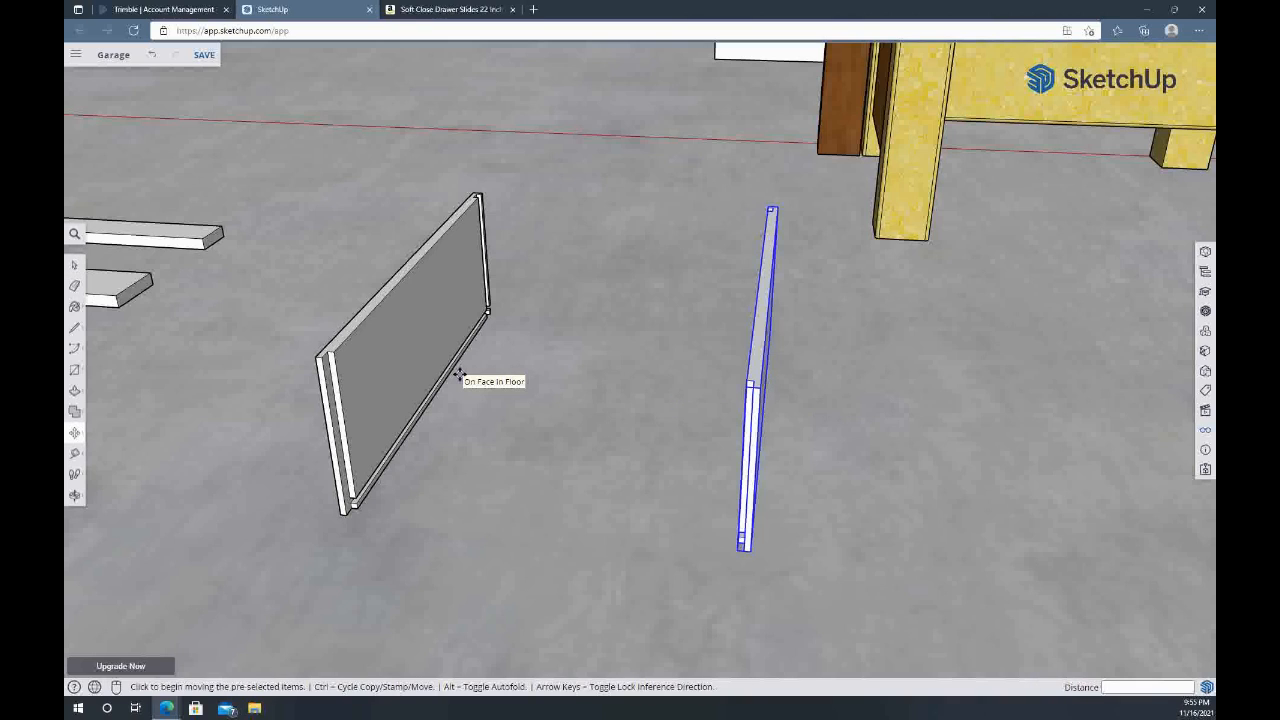
key(t)
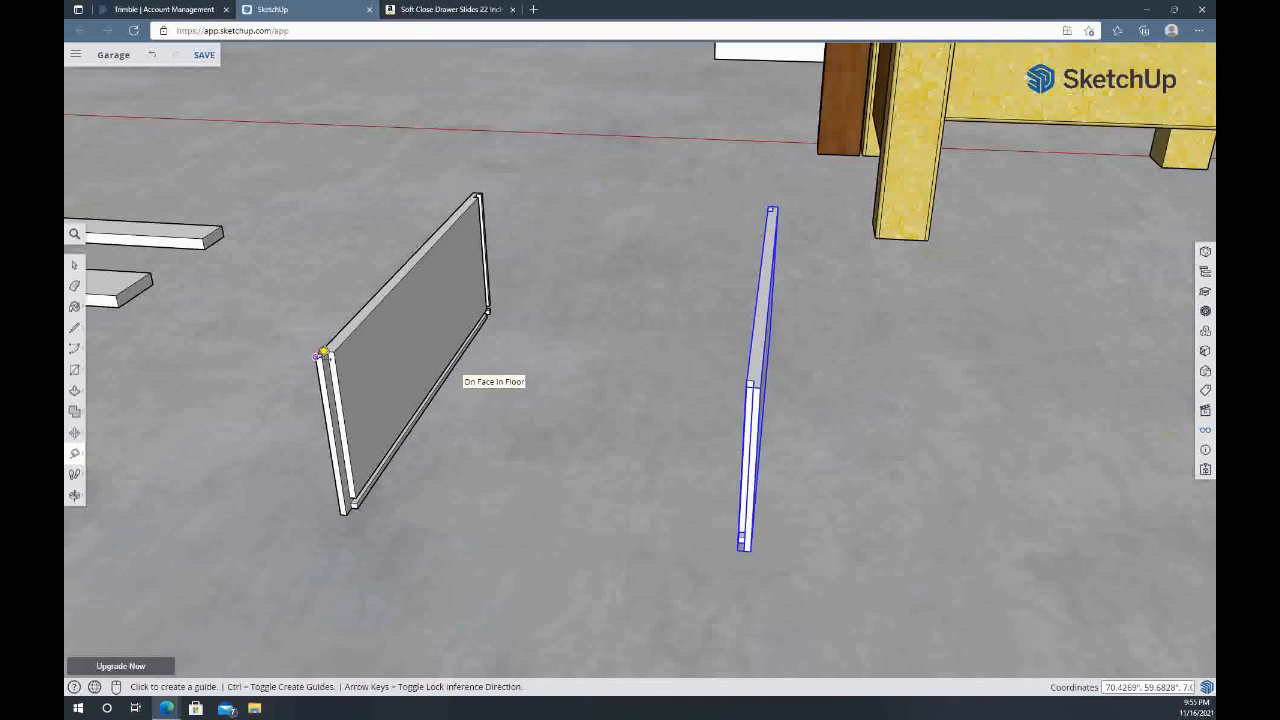
click(323, 352)
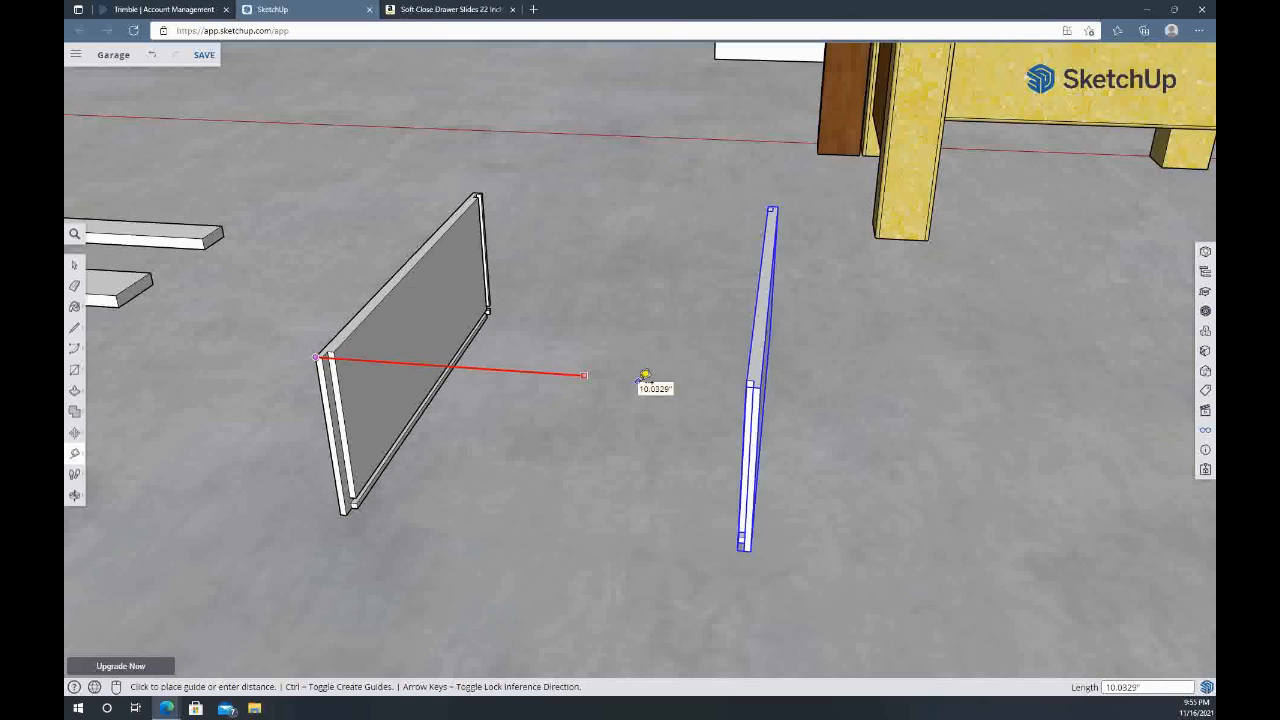
text(14.5)
key(Return)
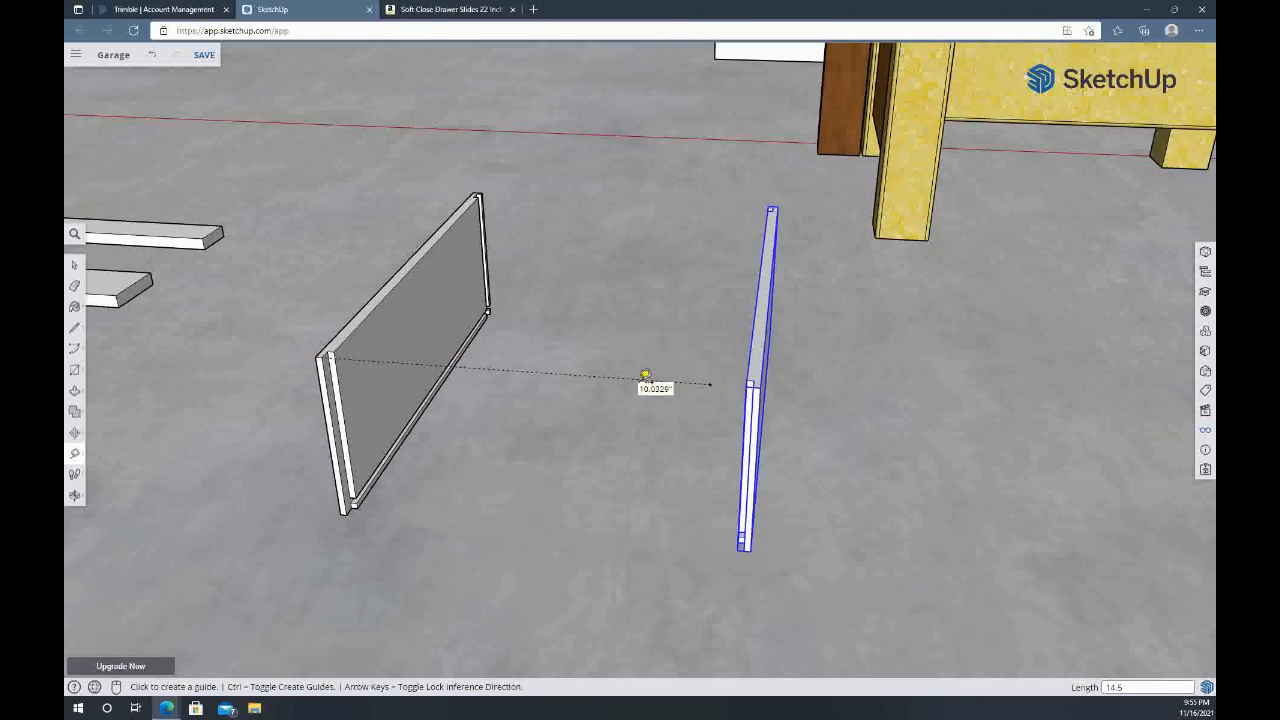
Move the right drawer side so its upper outer front corner meets the 14.5 inch guide point
key(space)
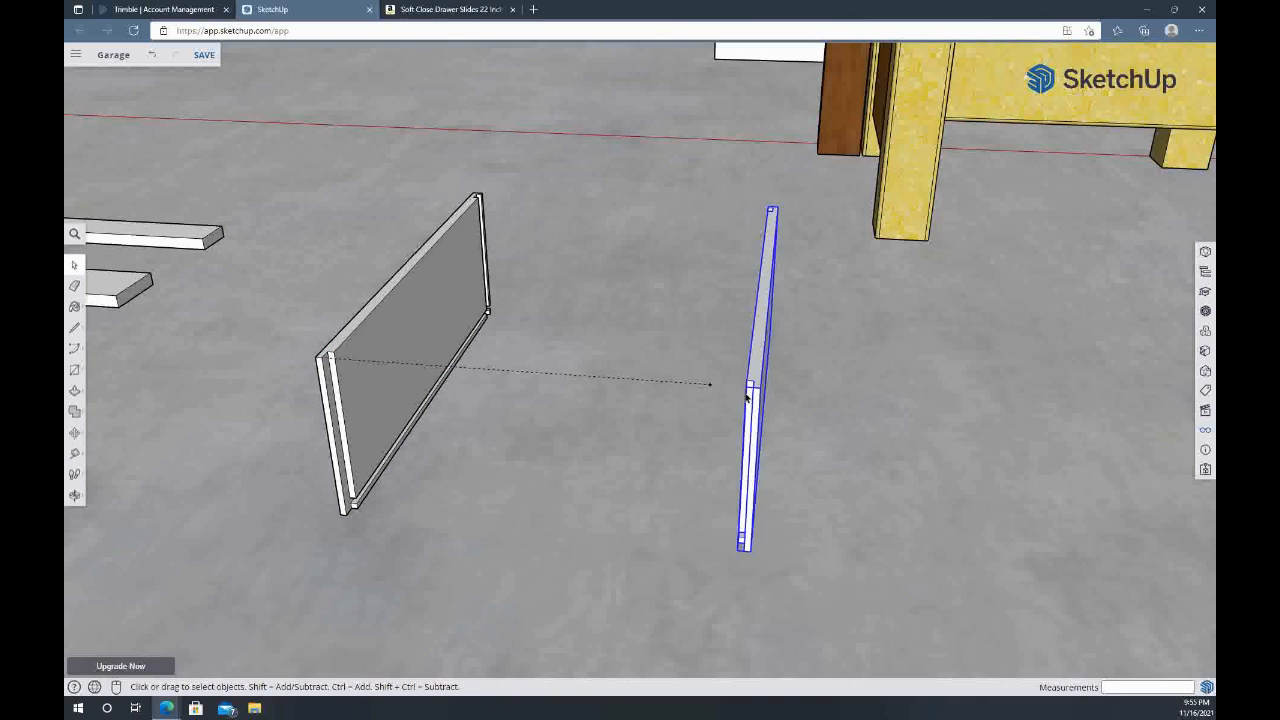
key(m)
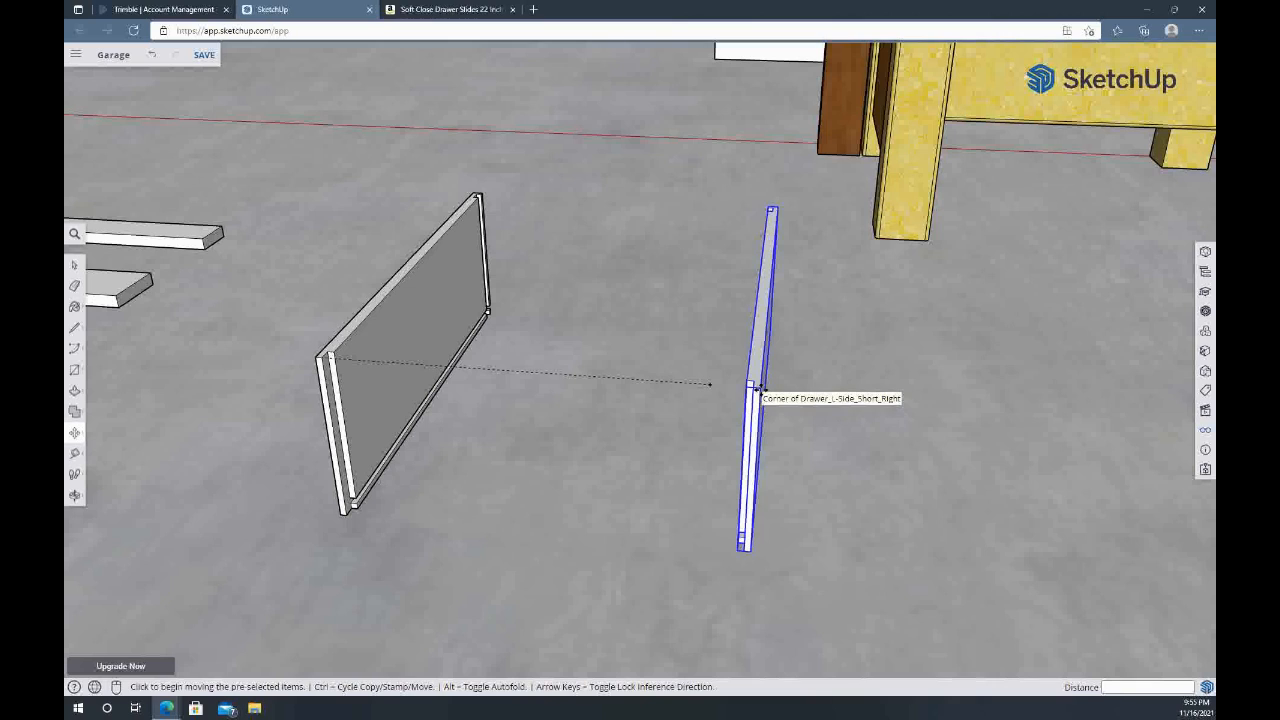
click(757, 389)
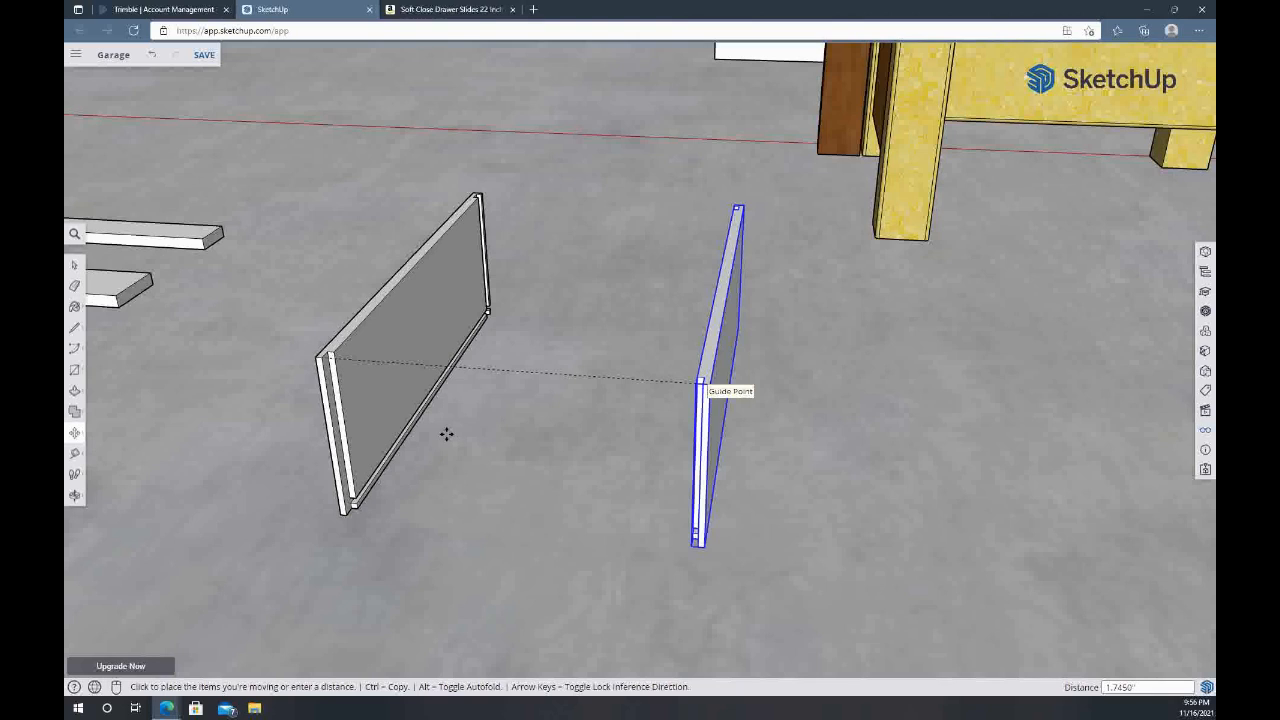
key(space)
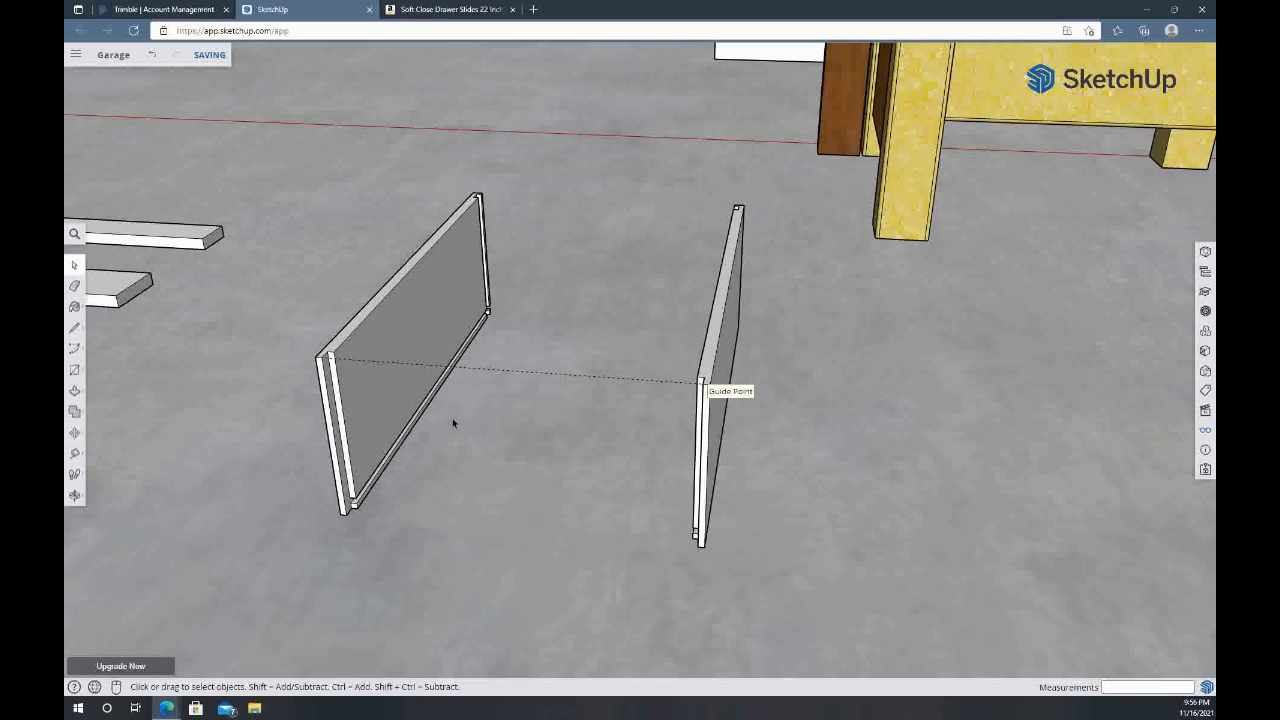
Draw a 14 x 0.5 inch rectangle on the floor between the rabbets at the near ends of the two drawer sides
key(r)
scroll(356, 511, up, 1)
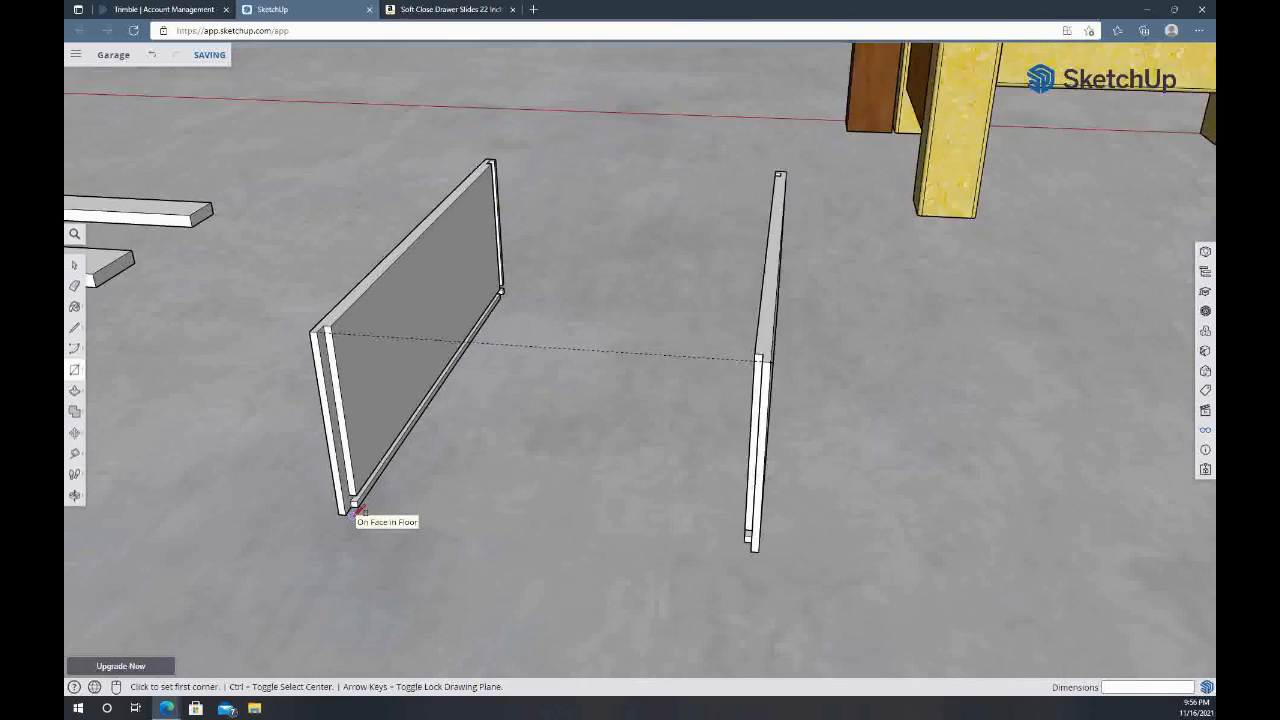
scroll(356, 511, up, 3)
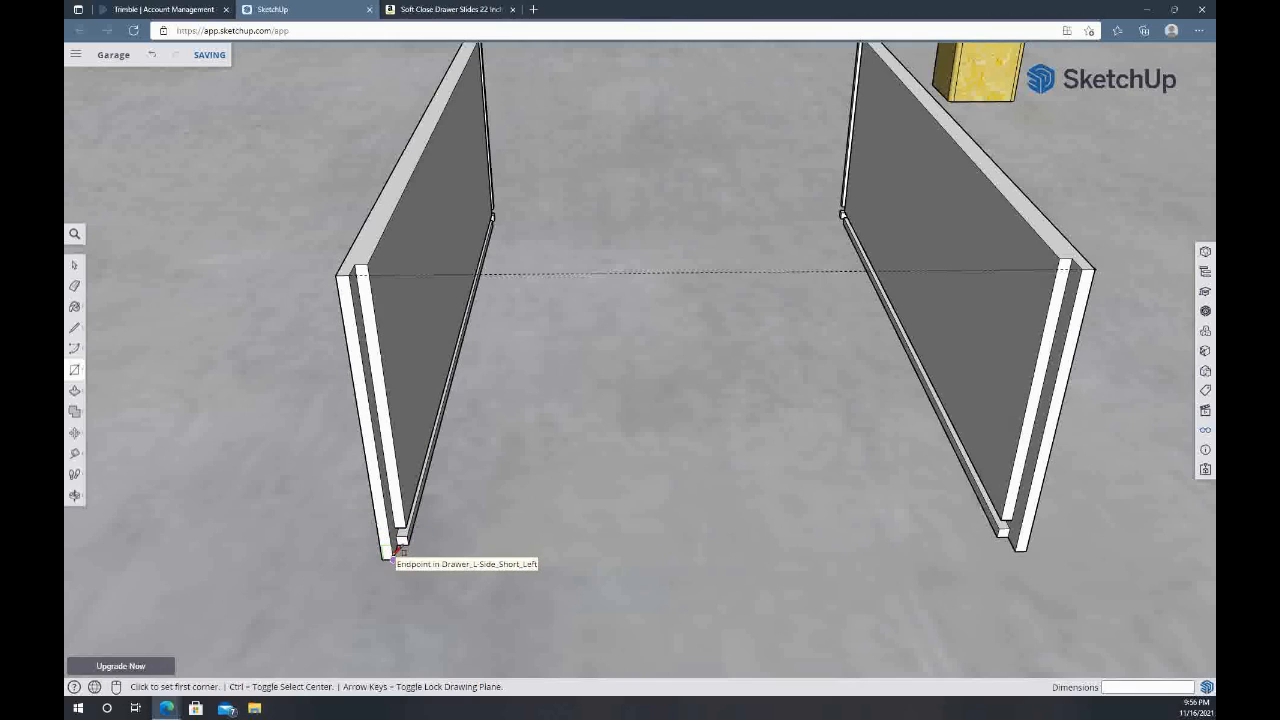
click(393, 553)
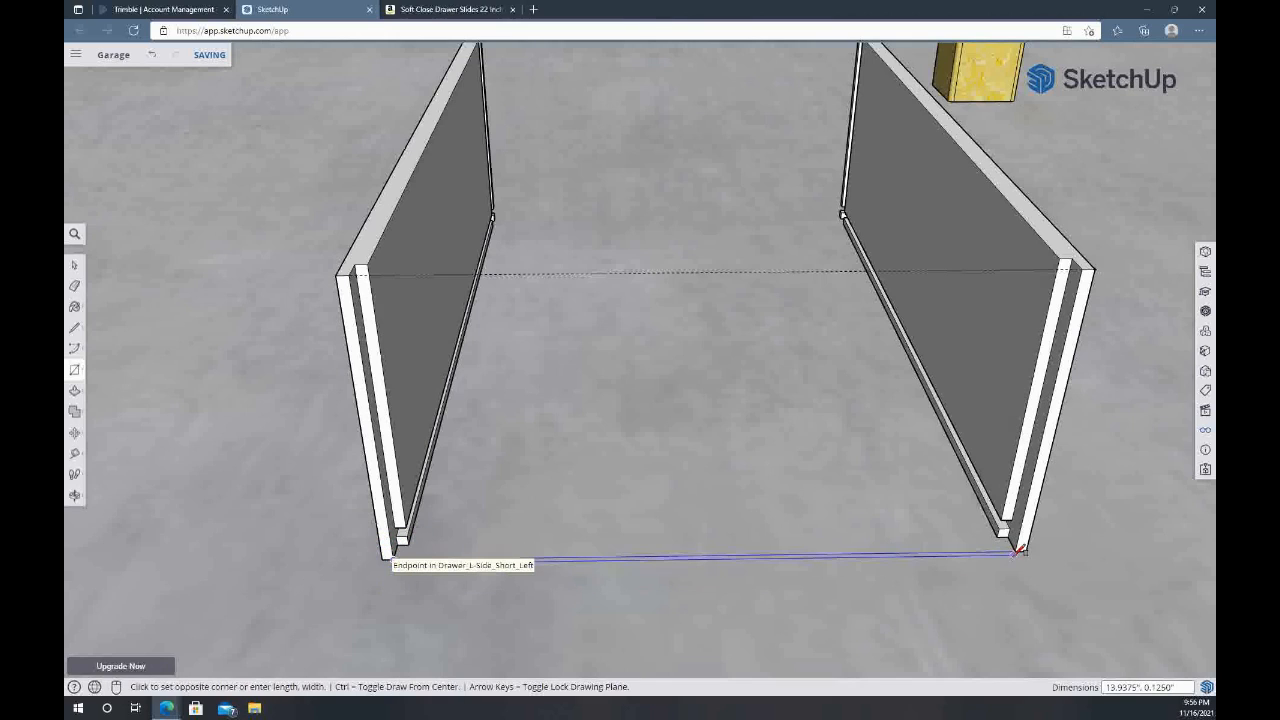
click(1008, 537)
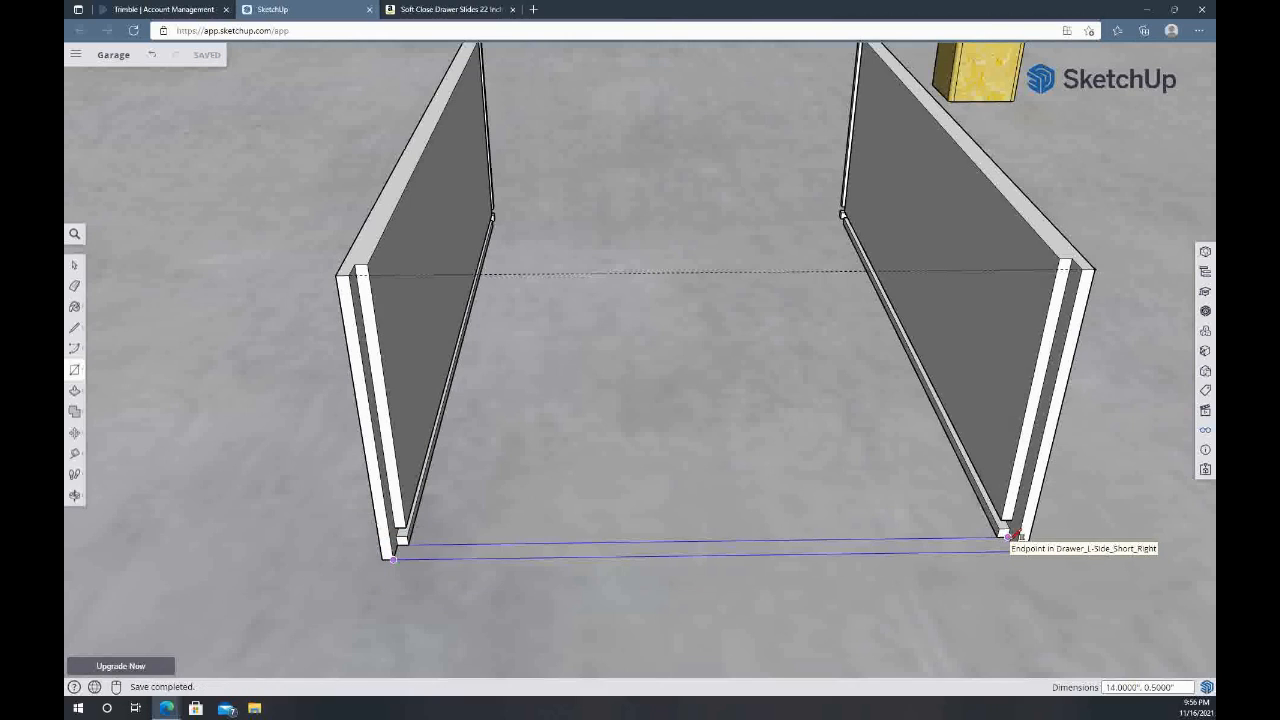
Pull the rectangle up 7 inches flush with the sides and build a matching board in the grooves at the far end
key(p)
click(866, 549)
click(1086, 272)
middle_drag(474, 141, 570, 375)
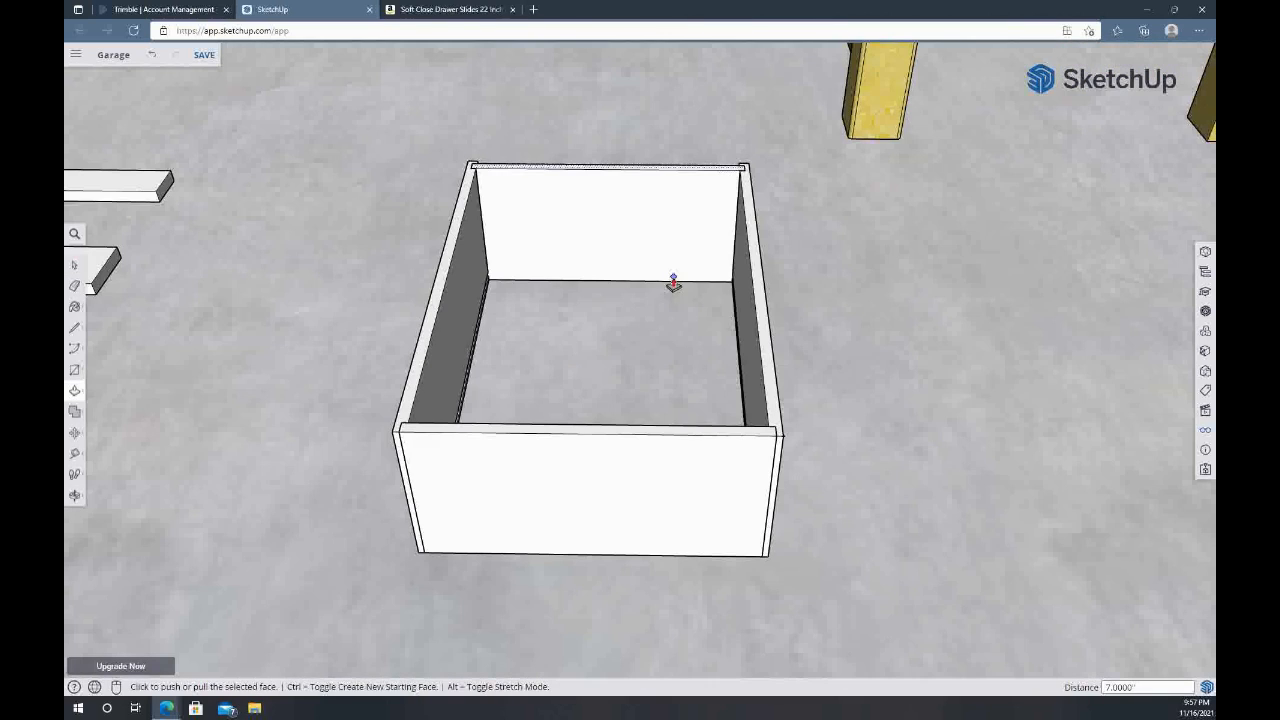
Move both drawer sides outward along the red axis, clear of the front and back boards
key(space)
click(464, 269)
key(m)
click(464, 269)
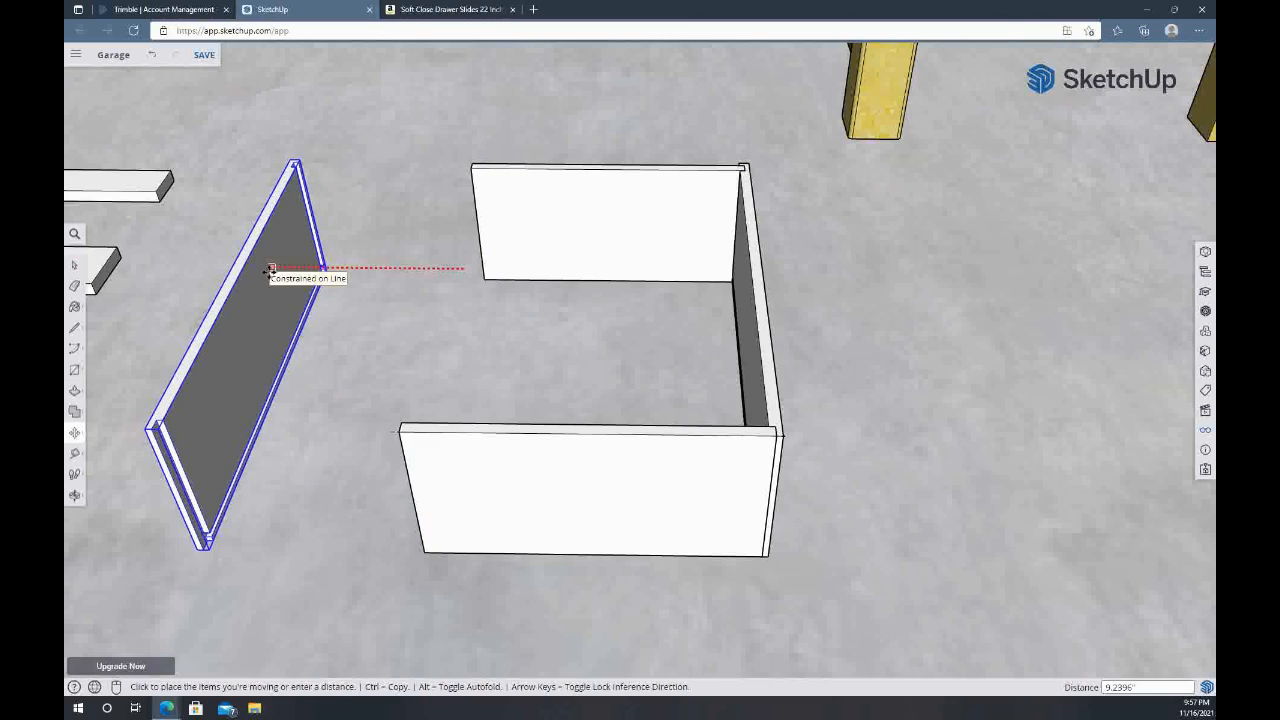
click(381, 270)
click(756, 297)
click(876, 298)
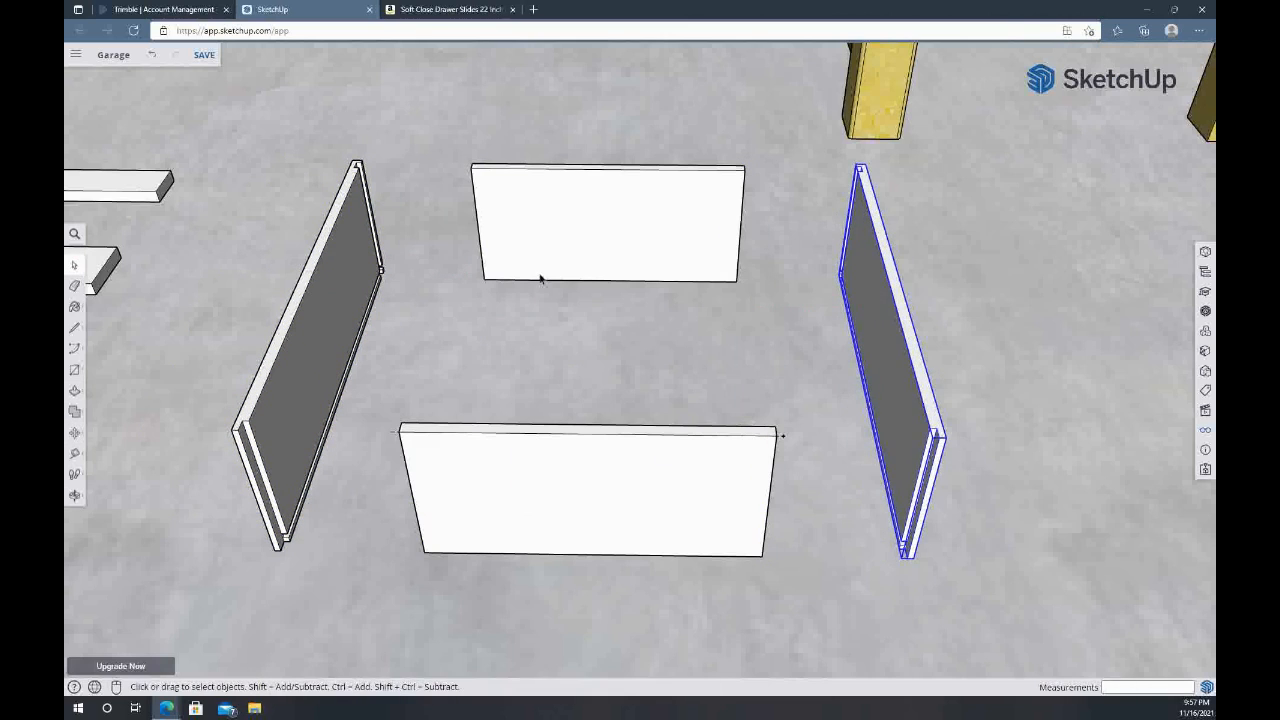
Draw a 14 inch long groove strip on the far board's inner face, starting 0.25 inch above its bottom corner
scroll(540, 277, up, 5)
key(t)
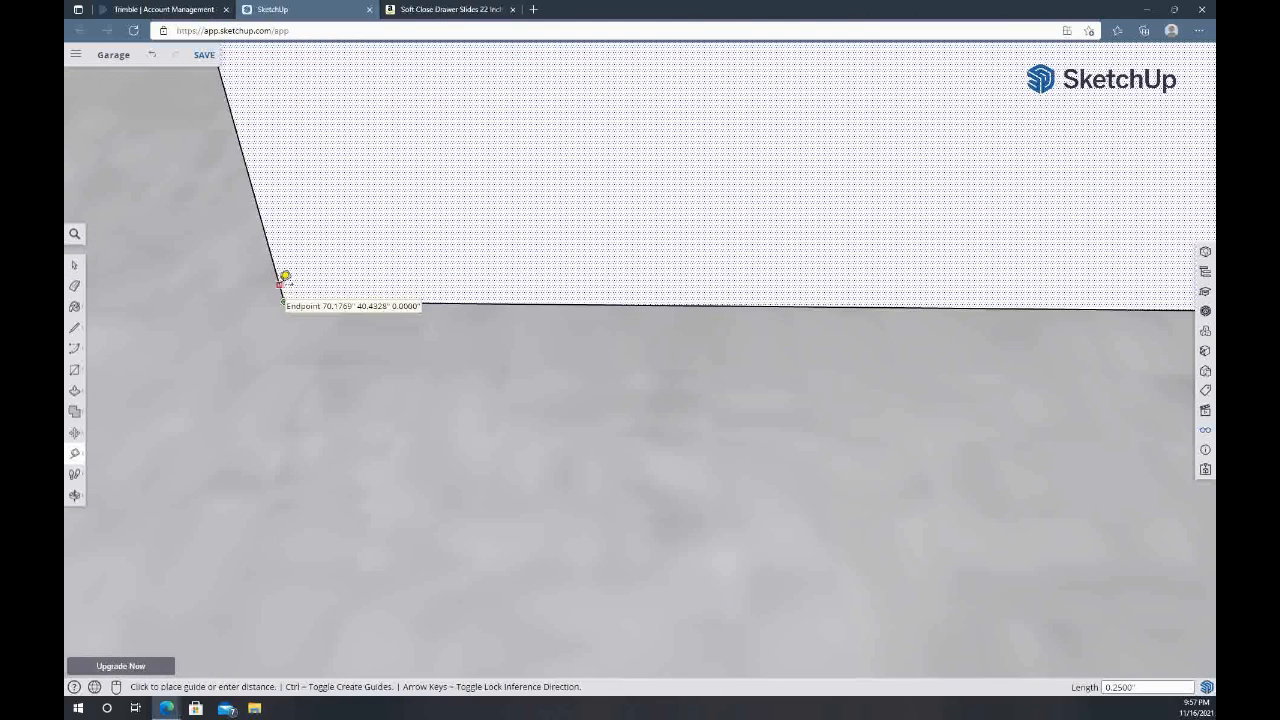
key(space)
key(r)
click(279, 284)
scroll(944, 243, down, 2)
shift+middle_drag(944, 243, 400, 248)
text(14.)
key(Return)
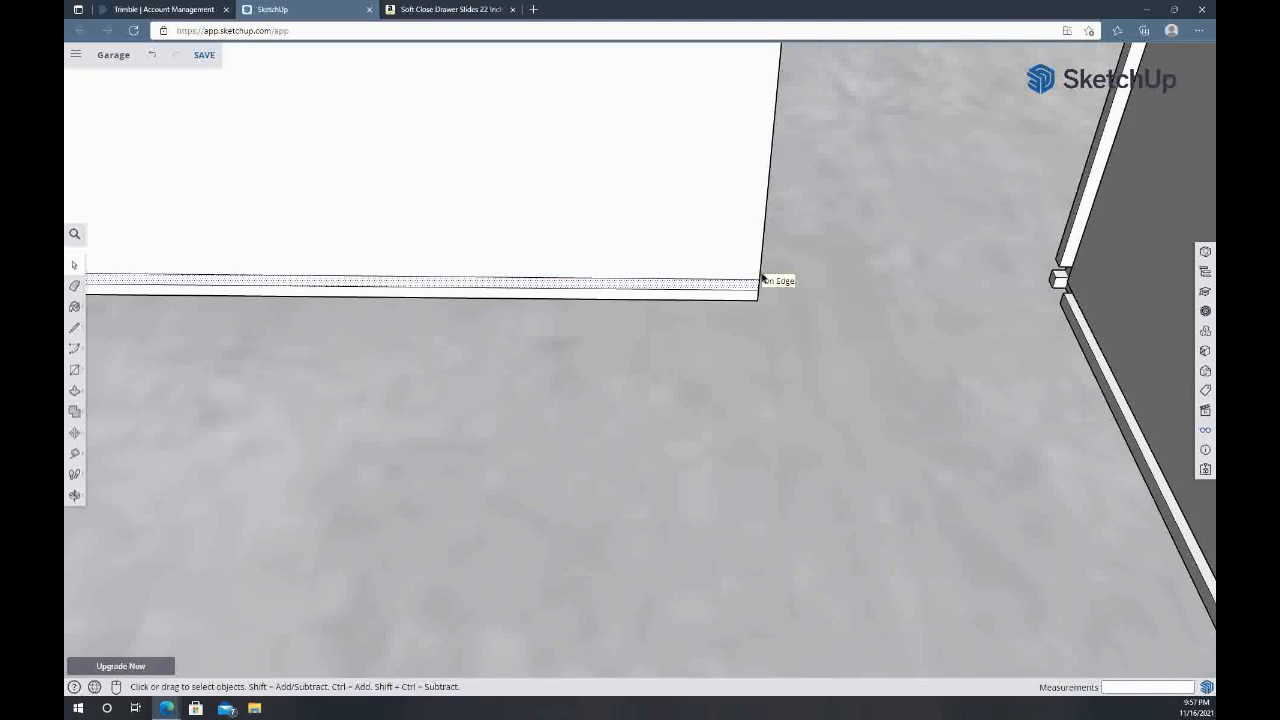
Push the strip into the far board to cut the bottom panel groove
key(p)
click(649, 278)
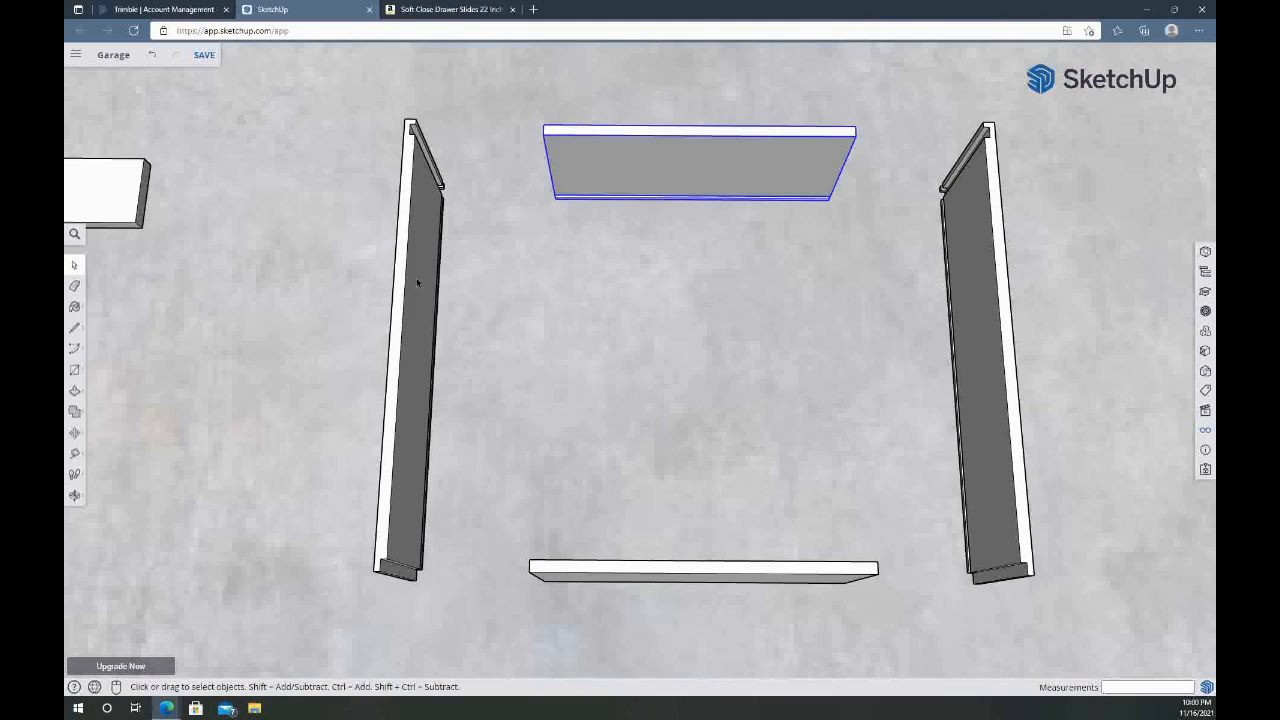
click(416, 277)
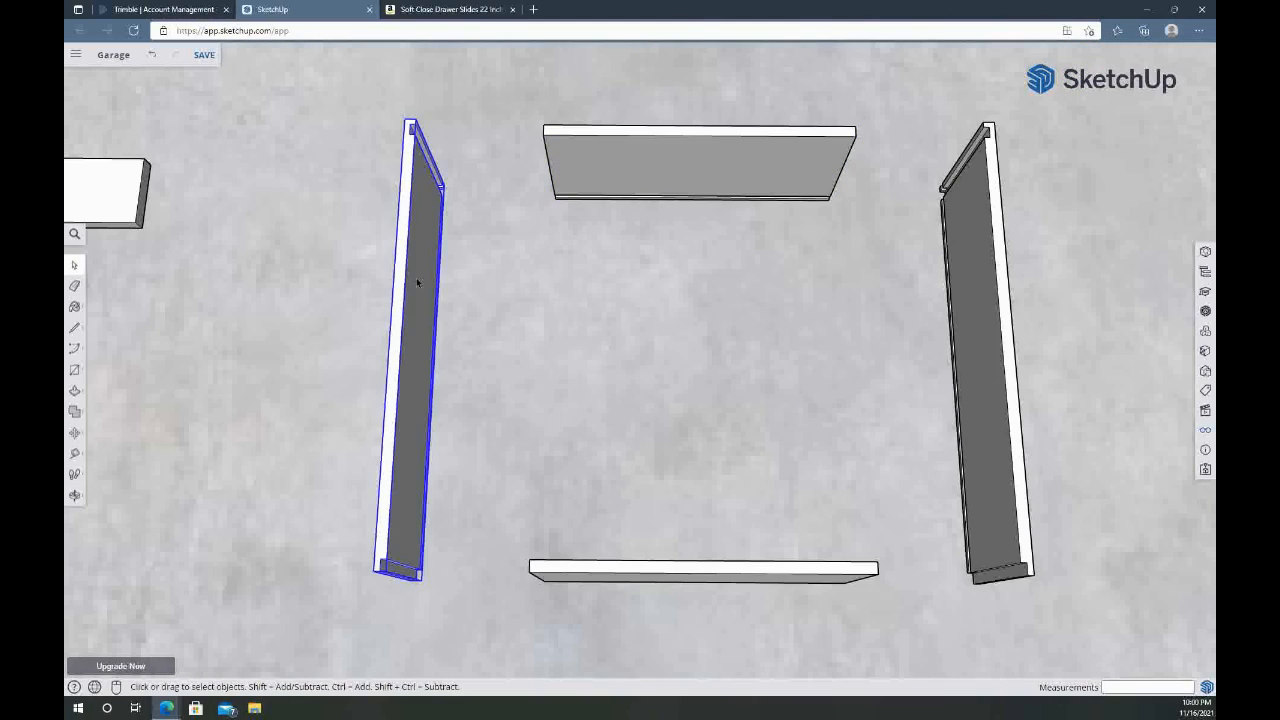
Draw a rectangle for the drawer's bottom panel in the board's groove and pull it 19.25 inches to the opposite board
scroll(537, 209, up, 3)
key(o)
middle_drag(511, 135, 437, 291)
scroll(462, 359, up, 5)
key(r)
middle_drag(393, 330, 671, 400)
key(space)
key(p)
click(610, 391)
middle_drag(517, 403, 838, 645)
scroll(480, 358, up, 8)
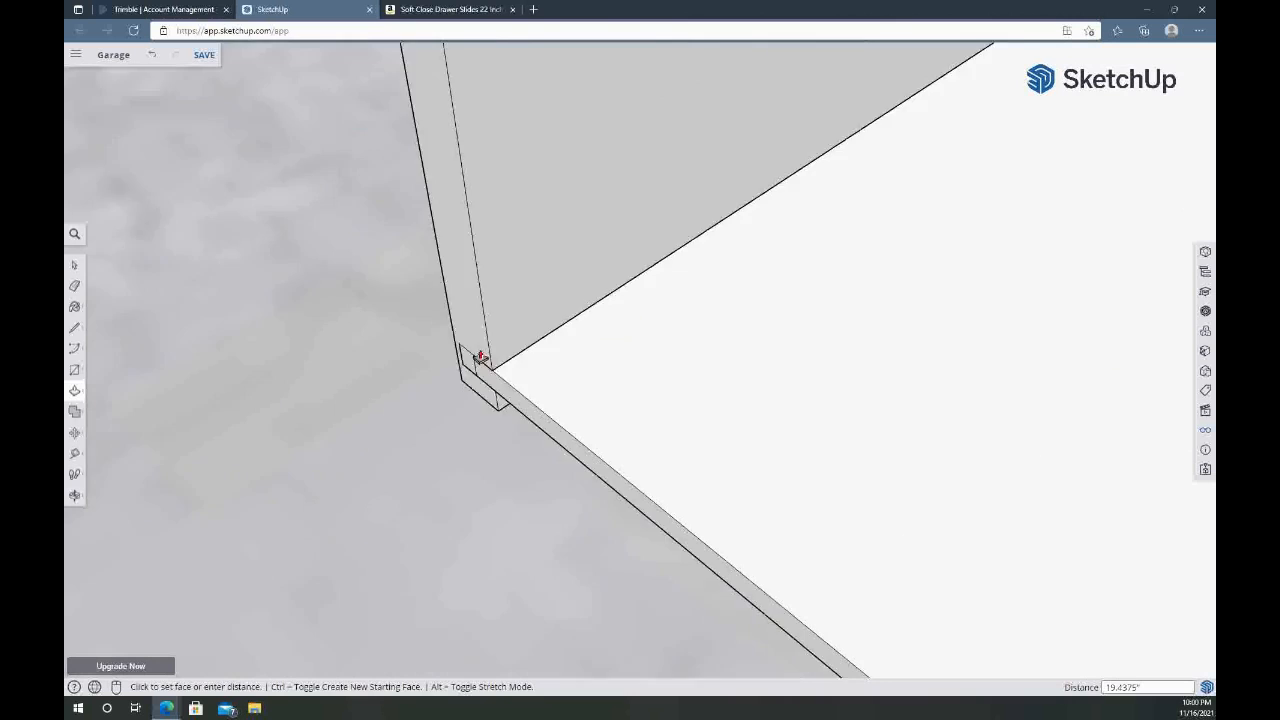
click(467, 397)
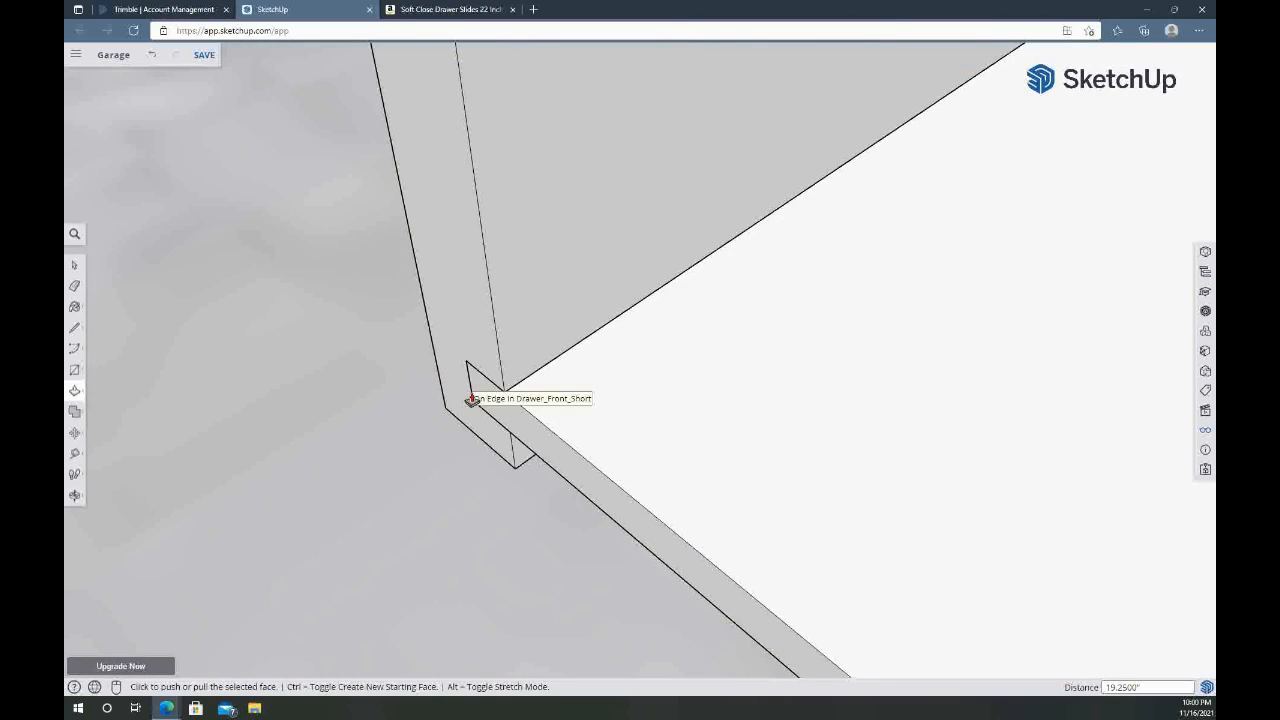
Extend one edge of the drawer's bottom panel by 0.25 inch and push or pull another edge to fit the grooves
middle_drag(909, 342, 748, 357)
key(space)
key(p)
click(657, 475)
text(.25)
key(Return)
middle_drag(634, 497, 475, 389)
scroll(566, 351, down, 6)
scroll(520, 430, up, 5)
key(space)
key(p)
click(817, 482)
click(840, 491)
Move the front board 6 inches along the green axis into the rabbets of the drawer sides
key(space)
scroll(892, 269, down, 6)
middle_drag(892, 269, 512, 352)
scroll(512, 352, down, 5)
key(m)
click(349, 549)
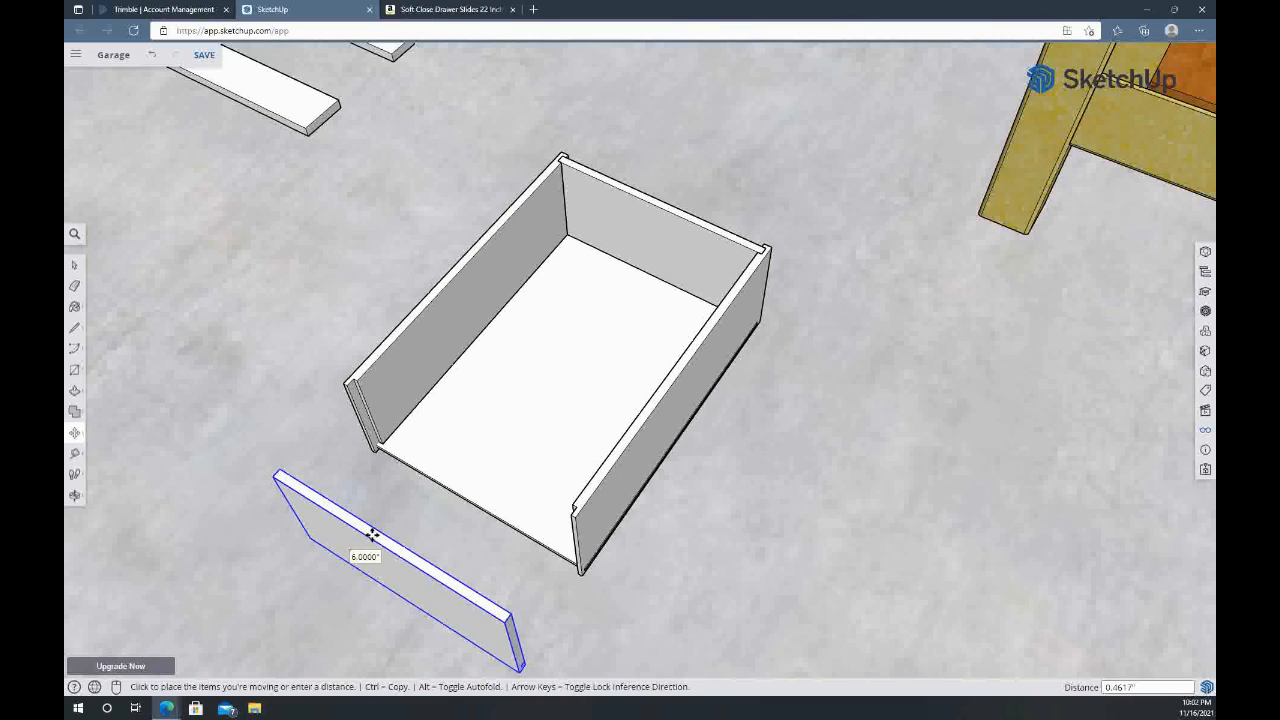
key(Left)
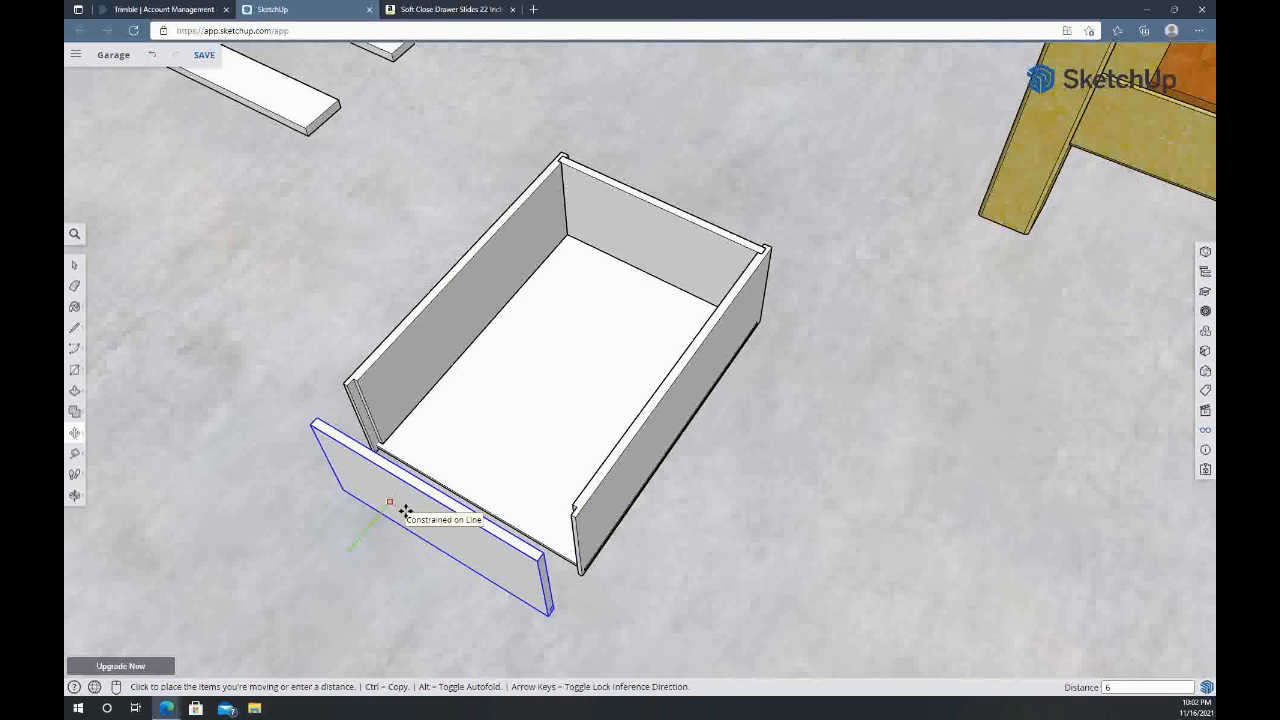
key(Return)
key(space)
Paint the drawer's back, bottom, both sides and front with the wood-grain material
middle_drag(409, 506, 643, 437)
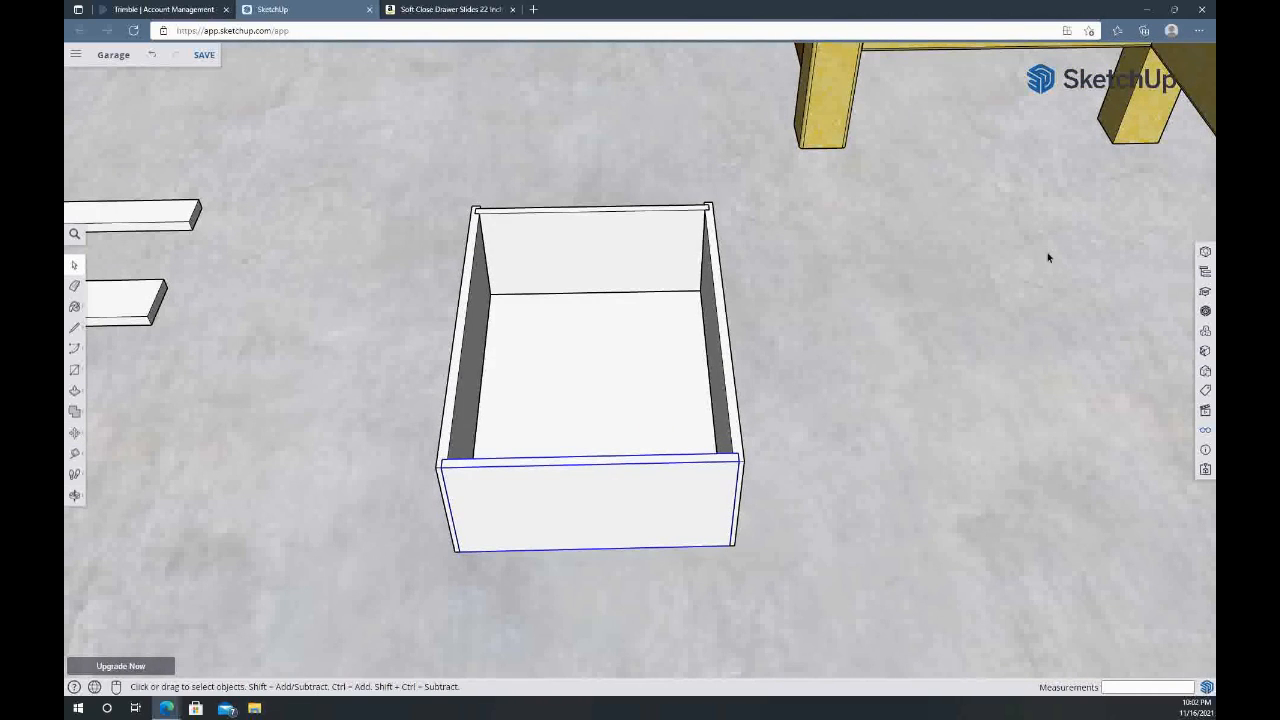
key(b)
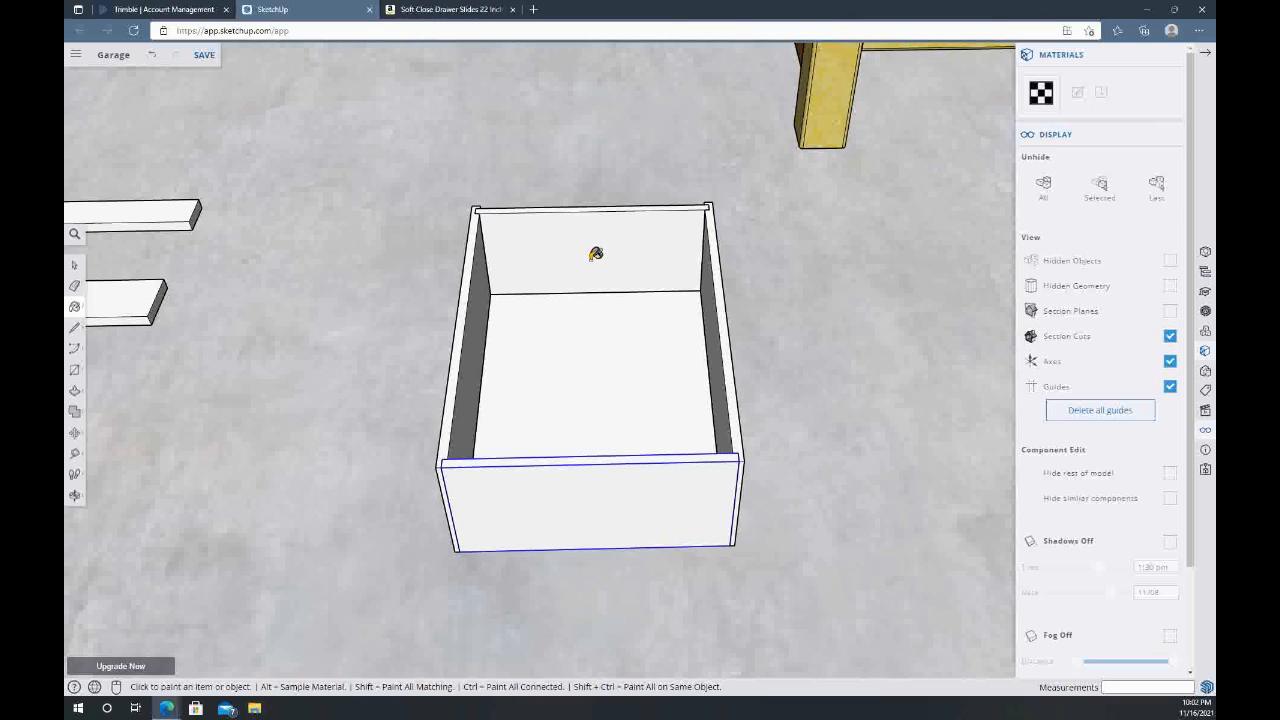
click(593, 300)
click(518, 332)
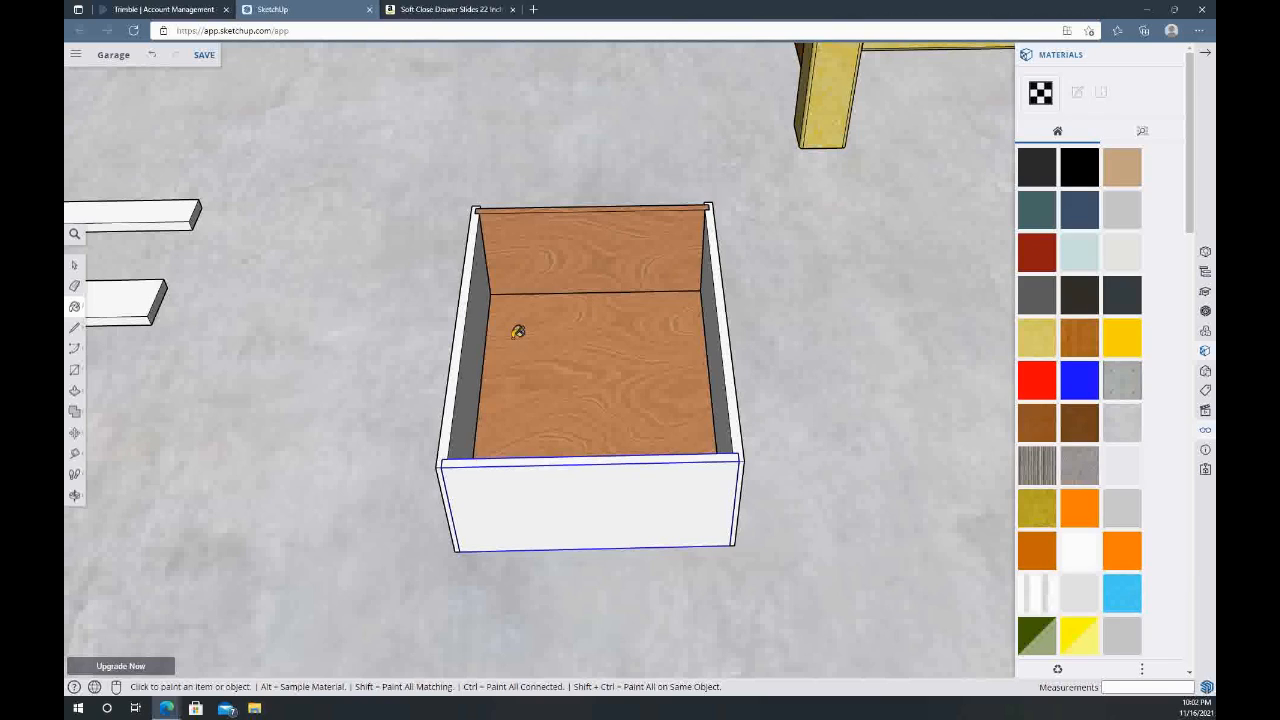
click(480, 336)
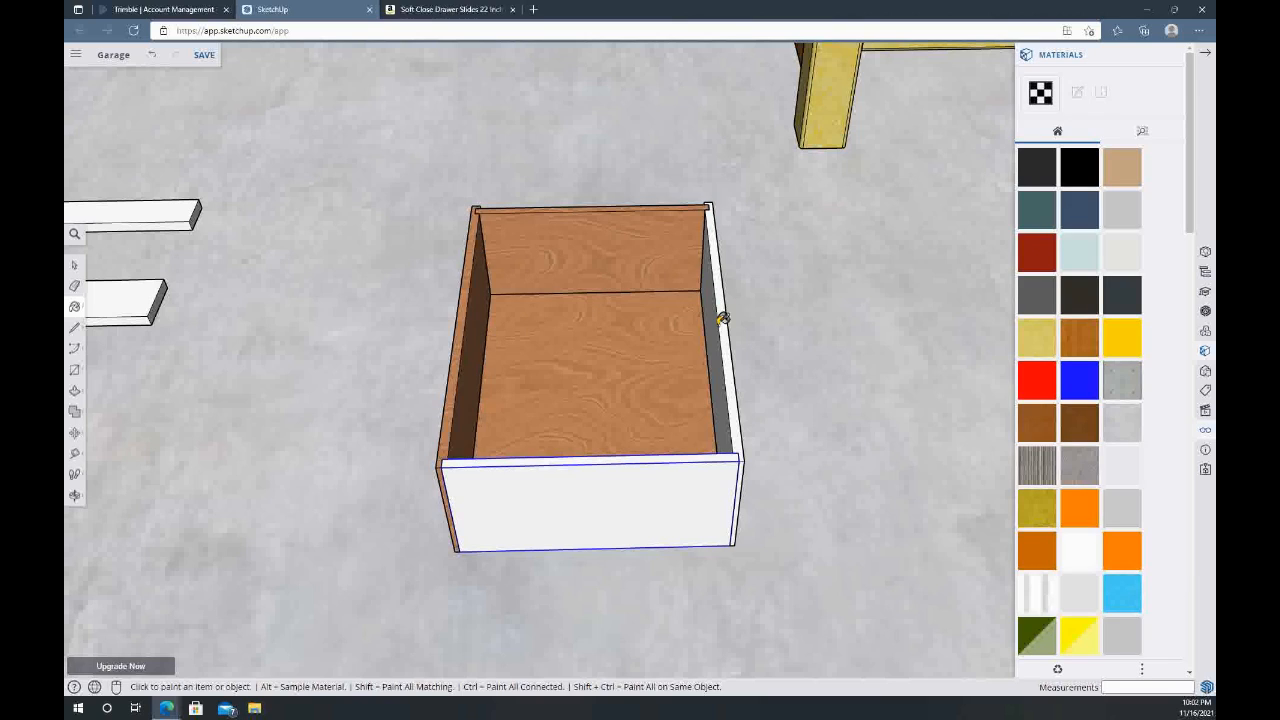
click(716, 318)
click(649, 477)
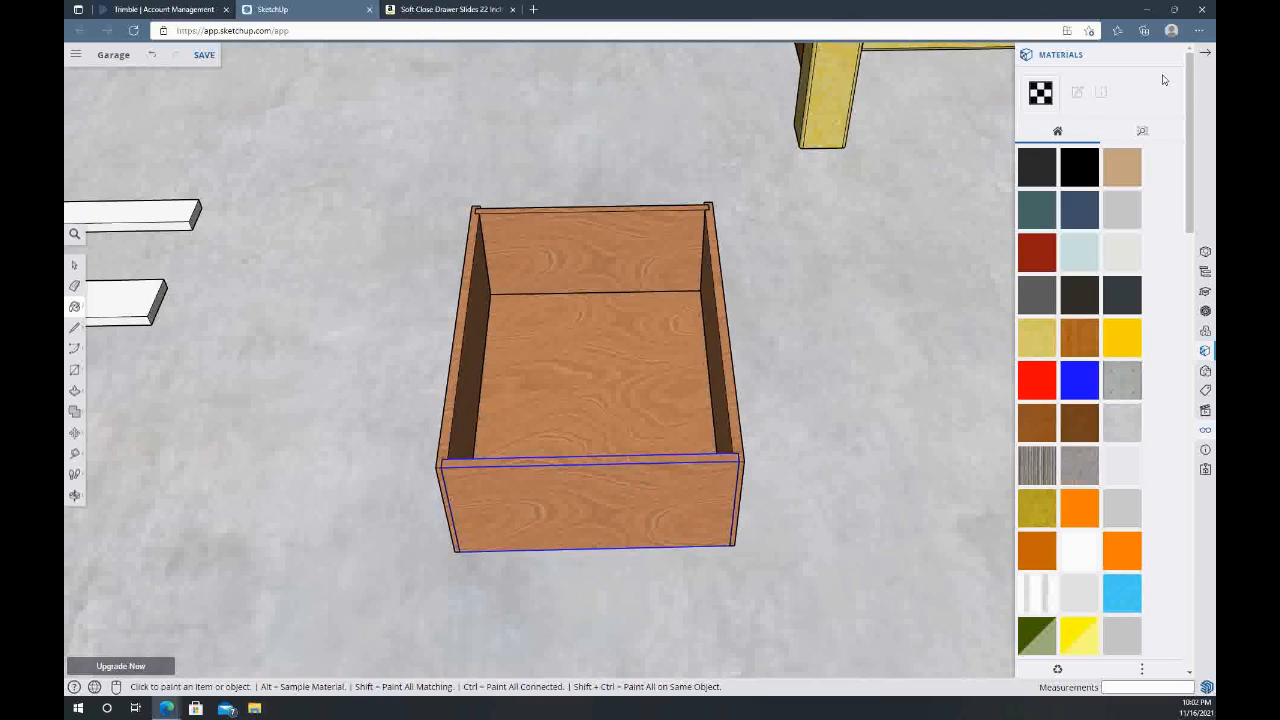
click(1207, 55)
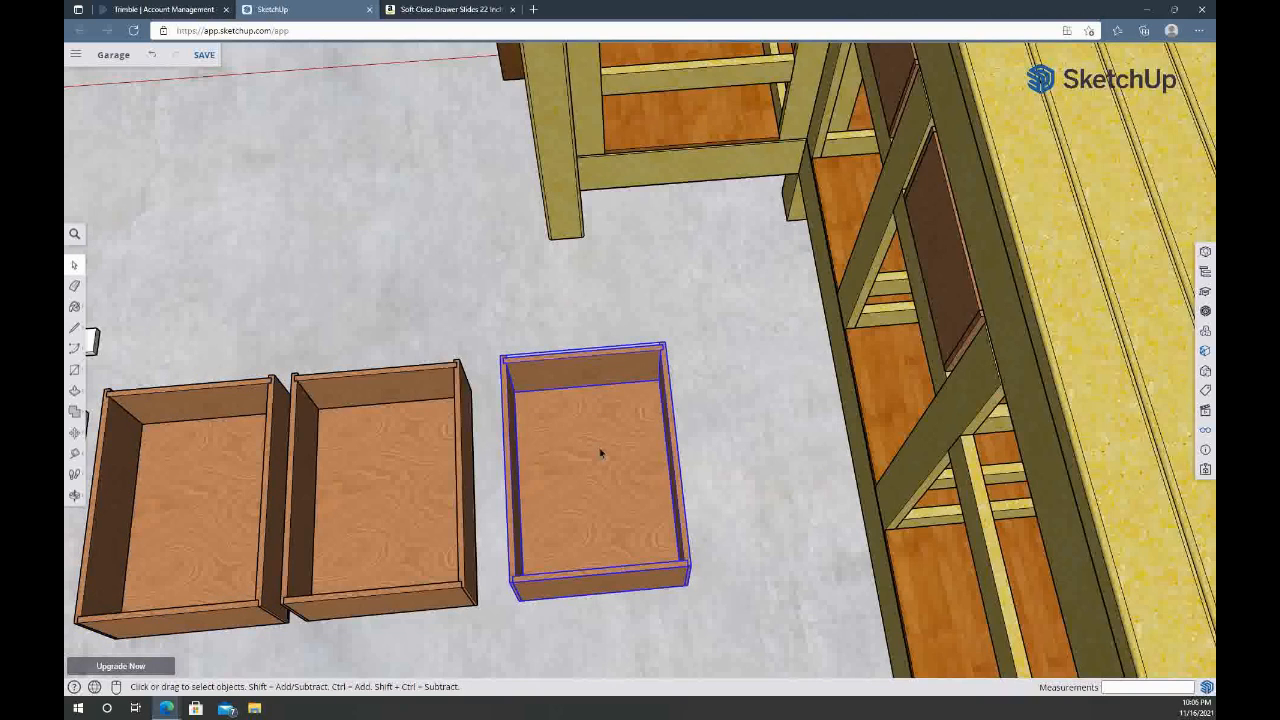
Move the selected drawer by its lower front corner to the floor panel's corner in the lowest bay of the short bench side
key(m)
scroll(549, 543, up, 5)
shift+middle_drag(549, 543, 492, 452)
click(467, 405)
middle_drag(491, 354, 516, 600)
middle_drag(600, 245, 603, 95)
shift+middle_drag(603, 95, 569, 465)
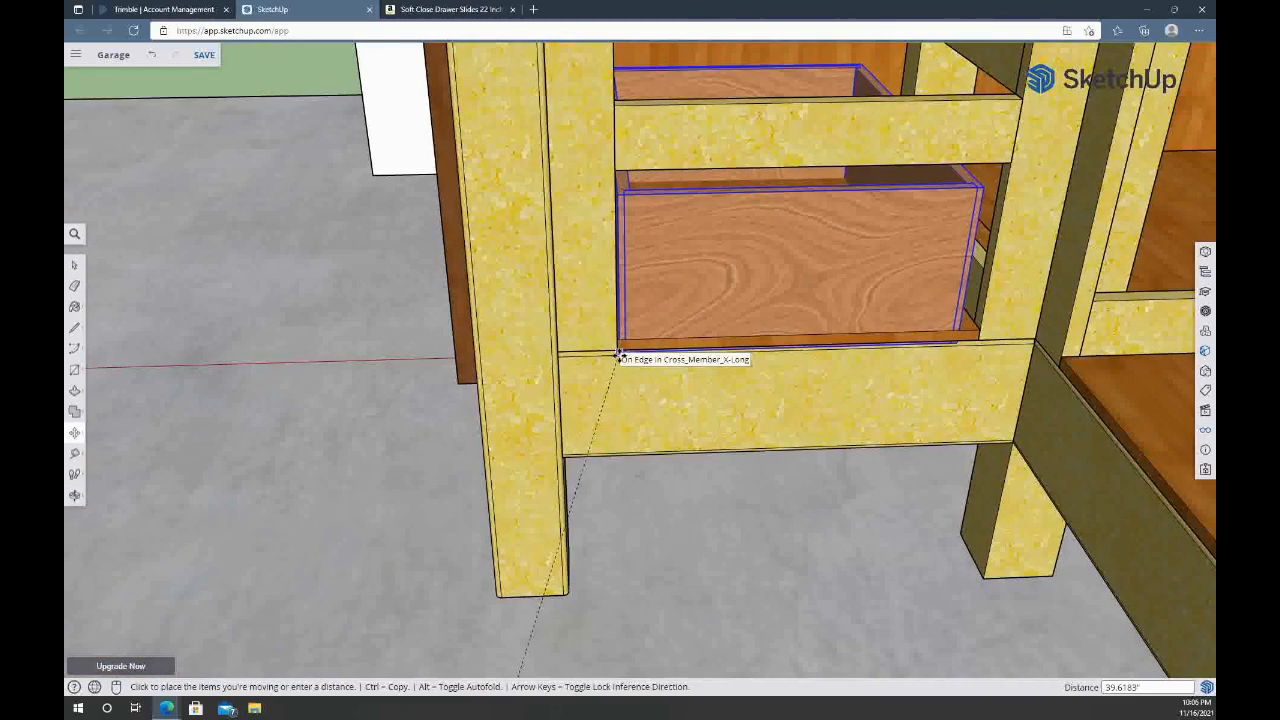
scroll(618, 354, up, 2)
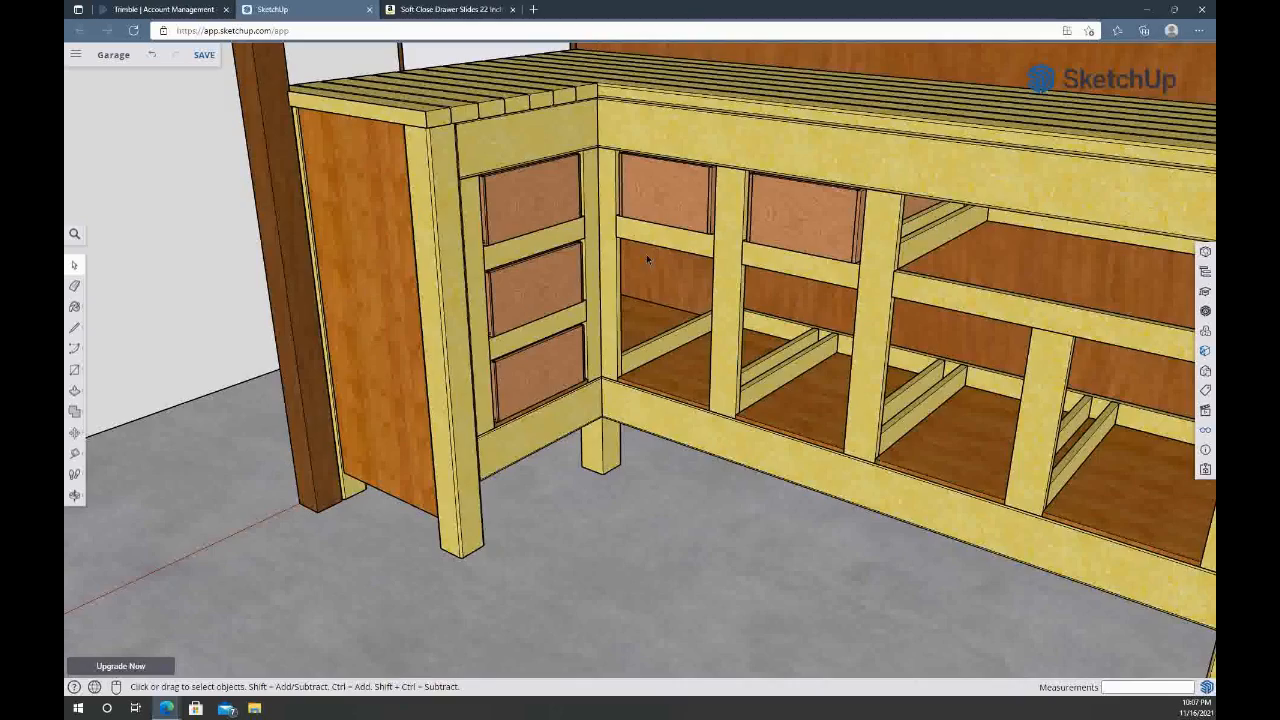
middle_drag(646, 254, 543, 266)
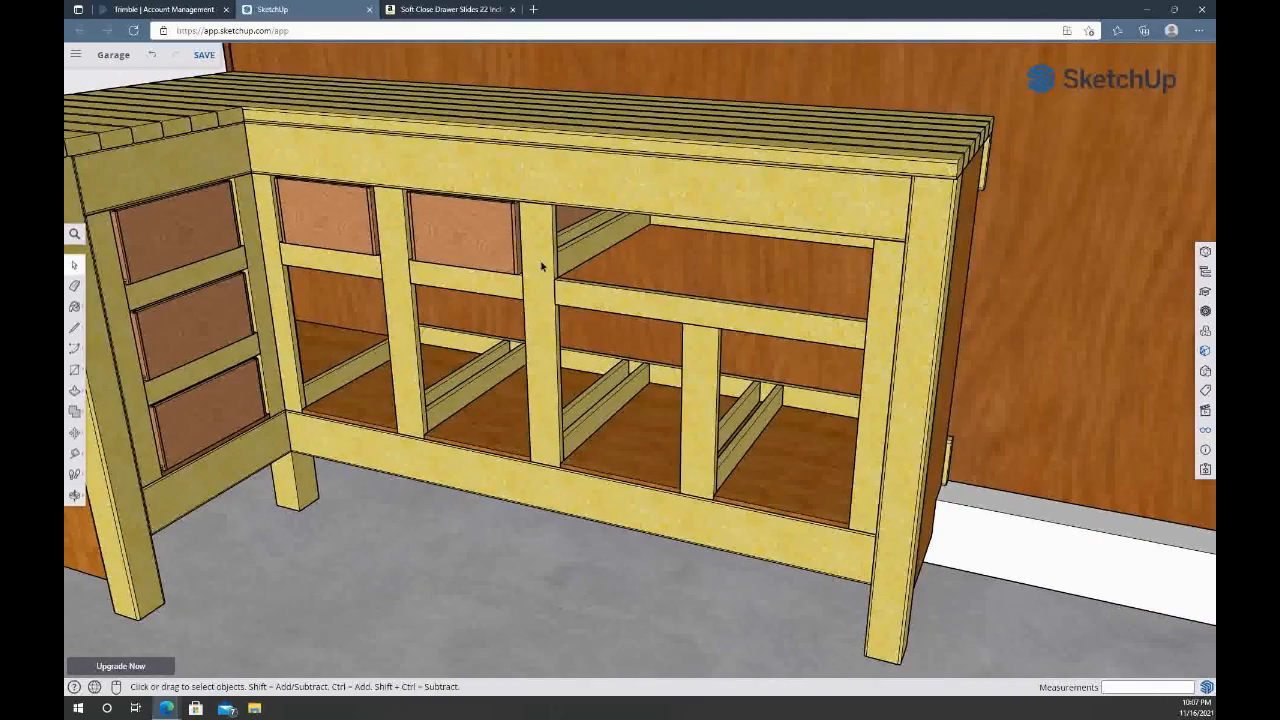
Move the long drawer by its lower front corner to the post corner of the wide upper bay
scroll(541, 265, up, 5)
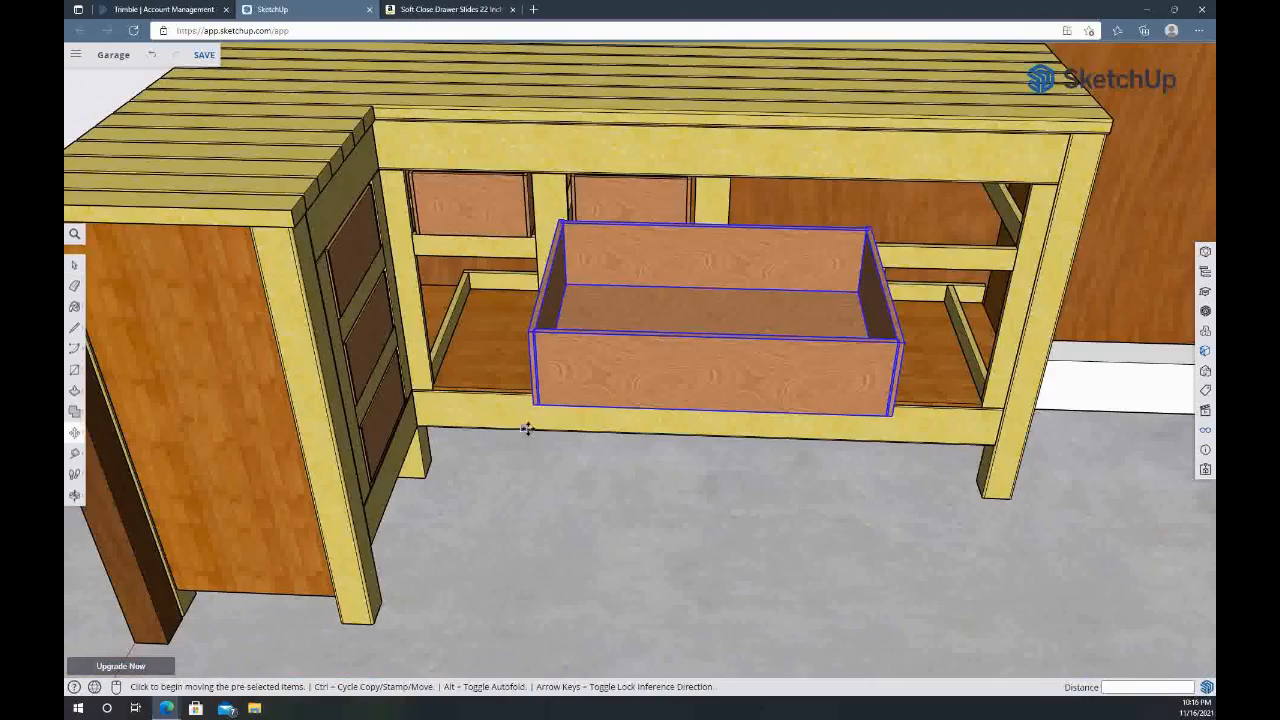
scroll(533, 403, up, 5)
scroll(535, 403, up, 3)
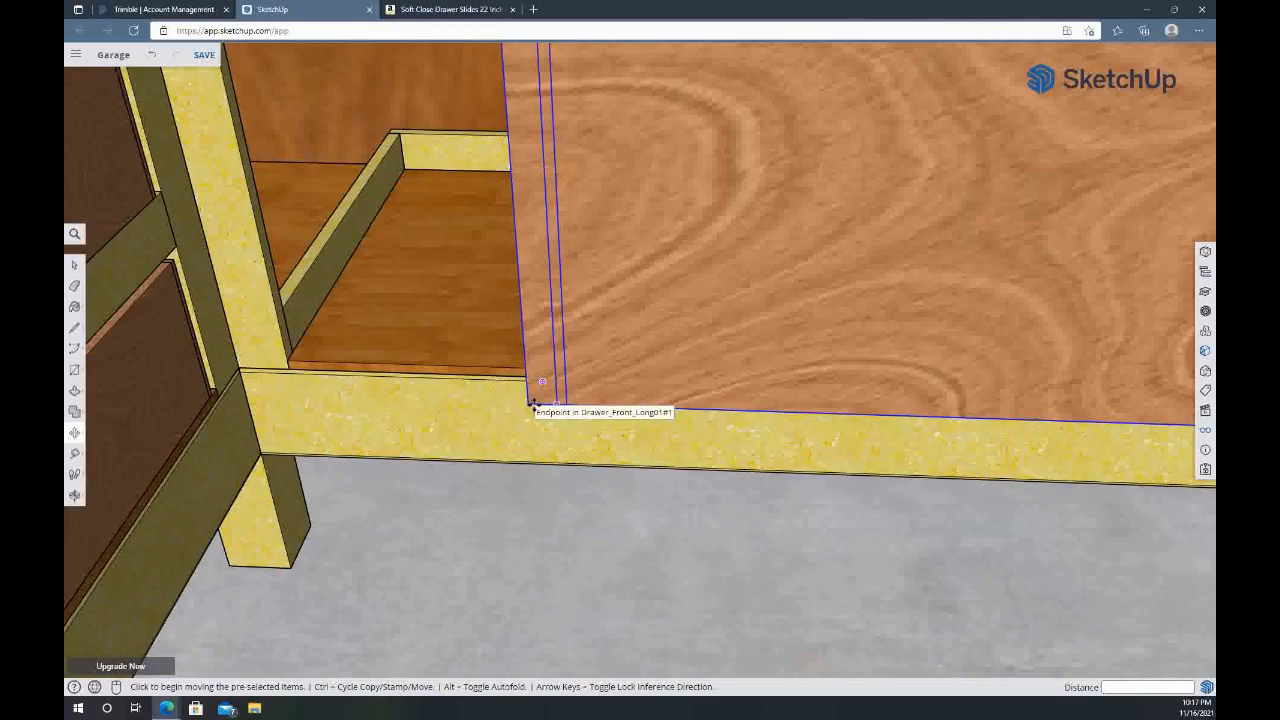
click(527, 406)
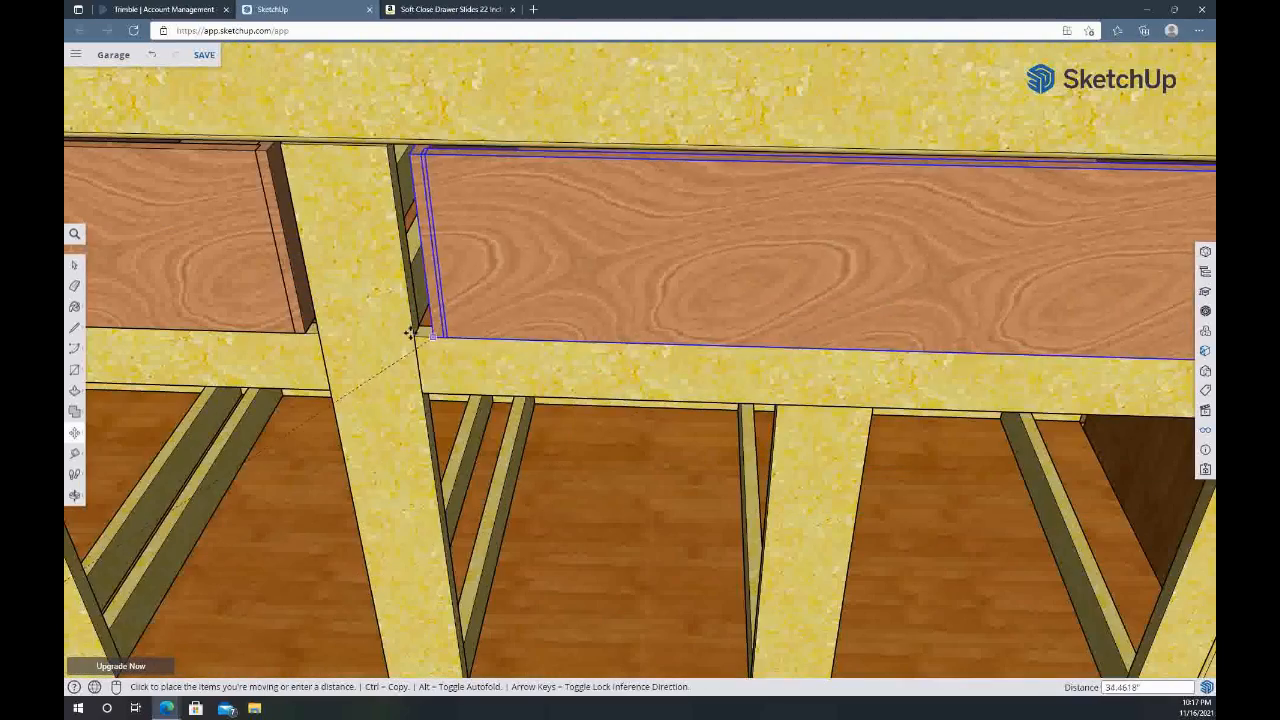
click(412, 340)
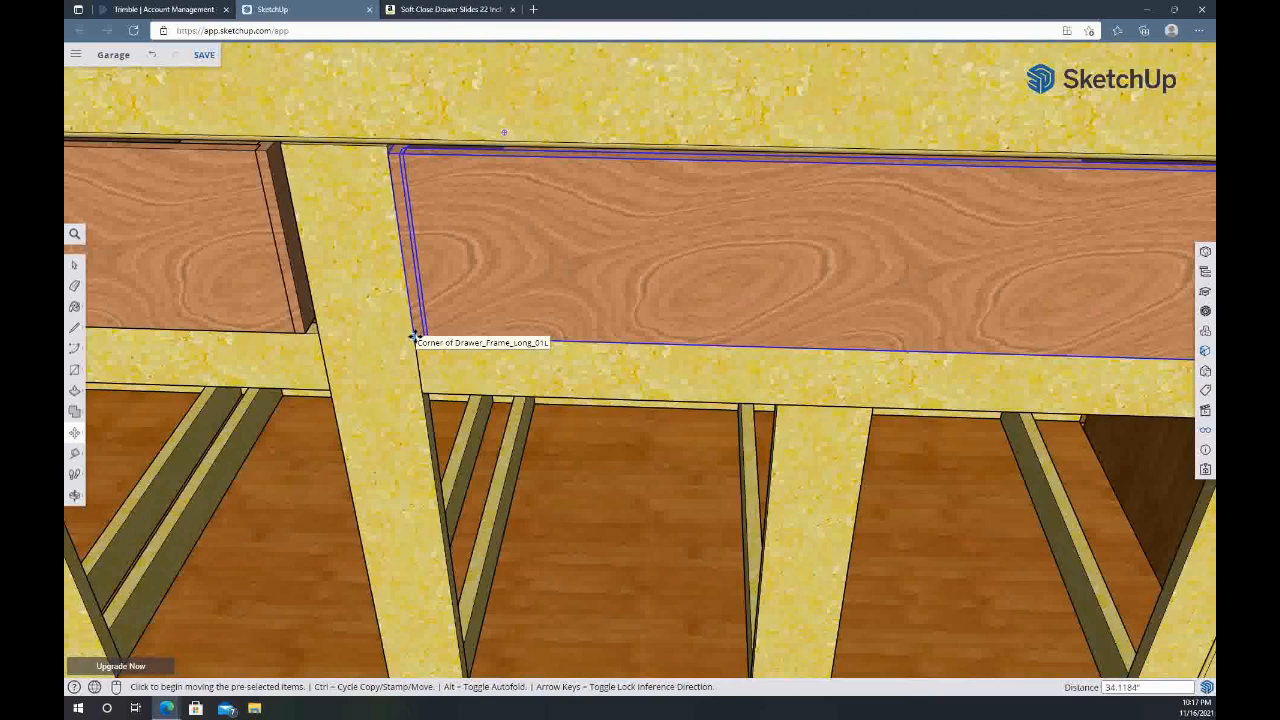
Shift the long drawer 0.5 inch sideways away from the post to leave room for the slide
click(412, 338)
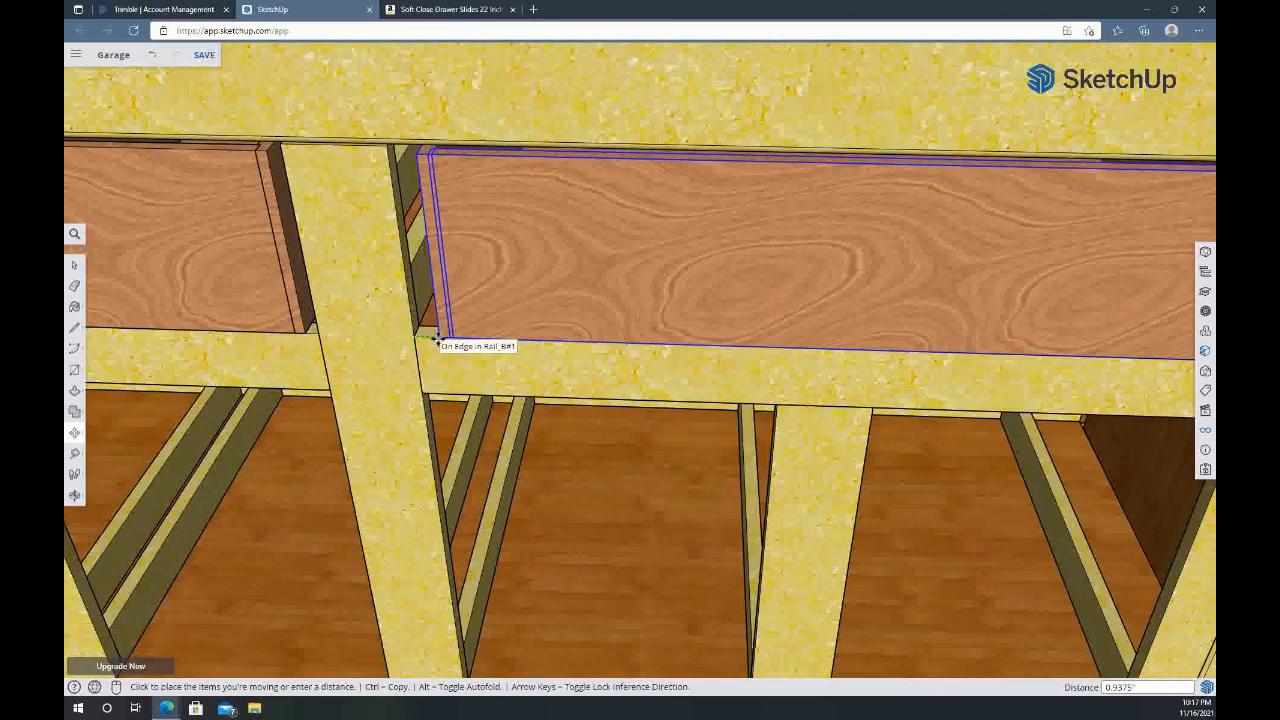
text(.5)
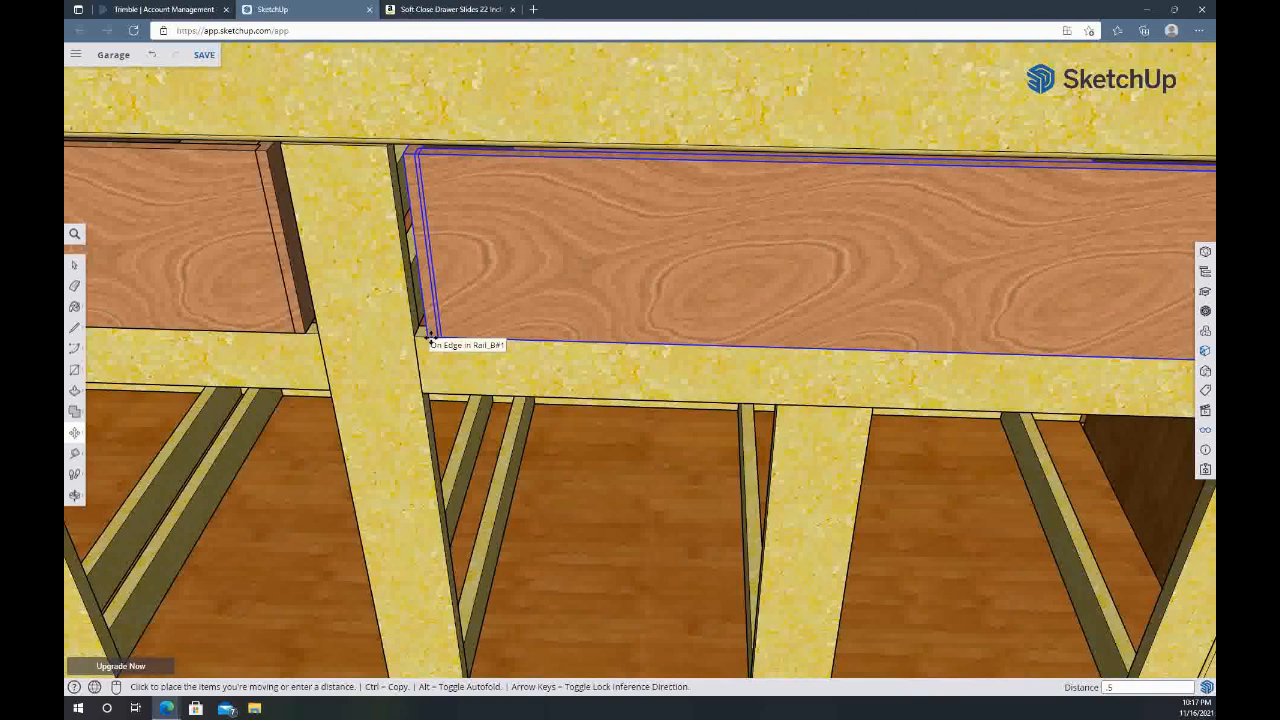
key(Return)
key(space)
scroll(432, 343, down, 3)
Measure the front opening width between the posts of the lower bay nearest the inside corner
click(518, 424)
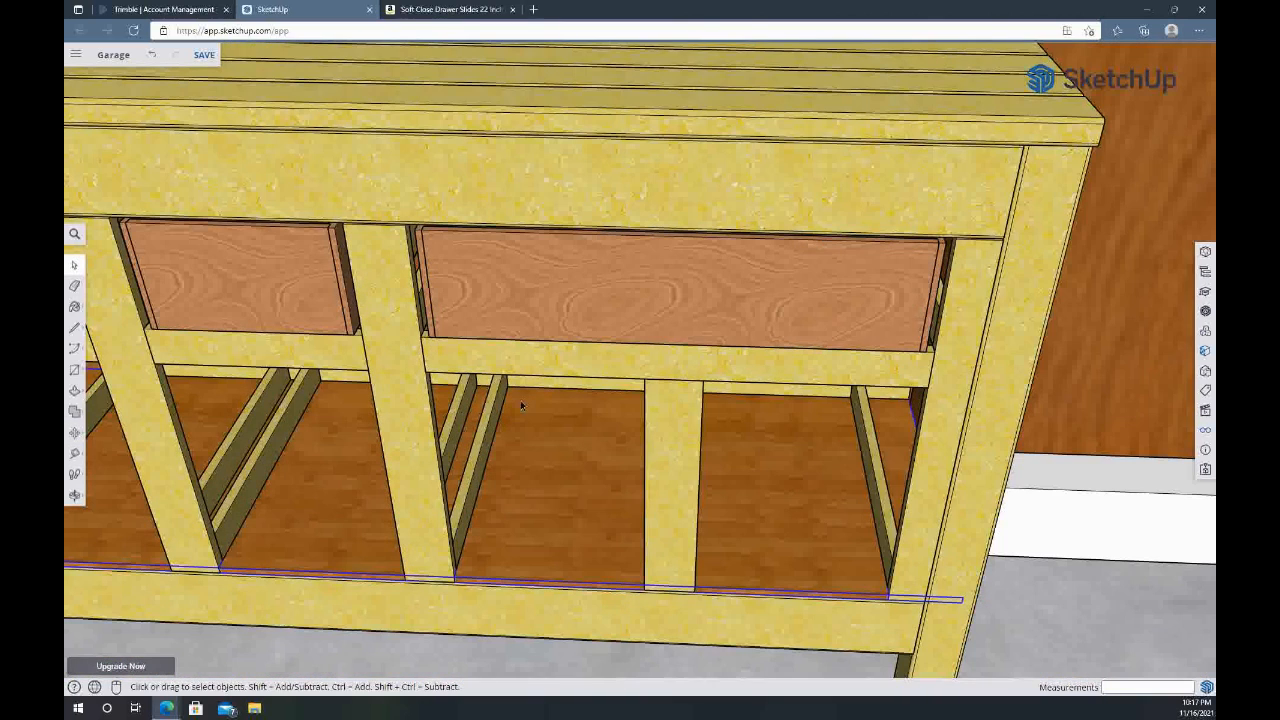
middle_drag(629, 455, 879, 372)
scroll(879, 372, down, 5)
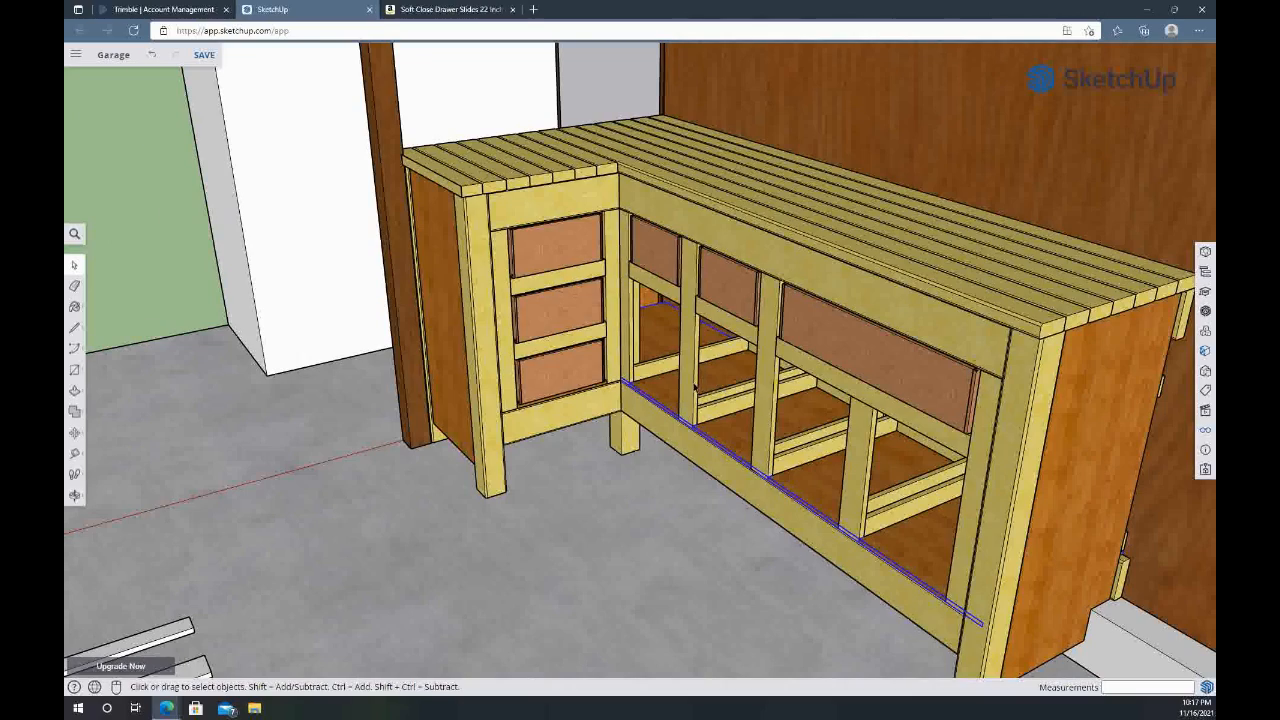
scroll(695, 388, up, 5)
scroll(690, 370, up, 3)
middle_drag(687, 348, 683, 306)
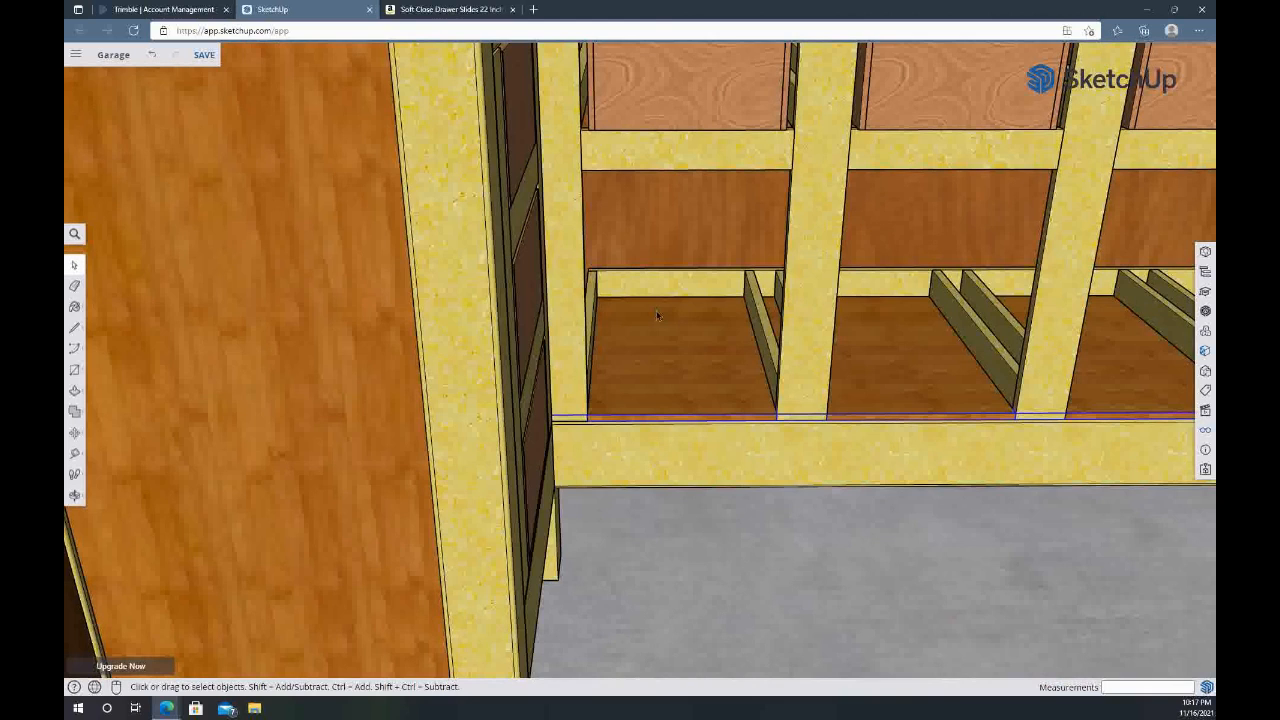
scroll(656, 315, up, 3)
scroll(656, 315, down, 1)
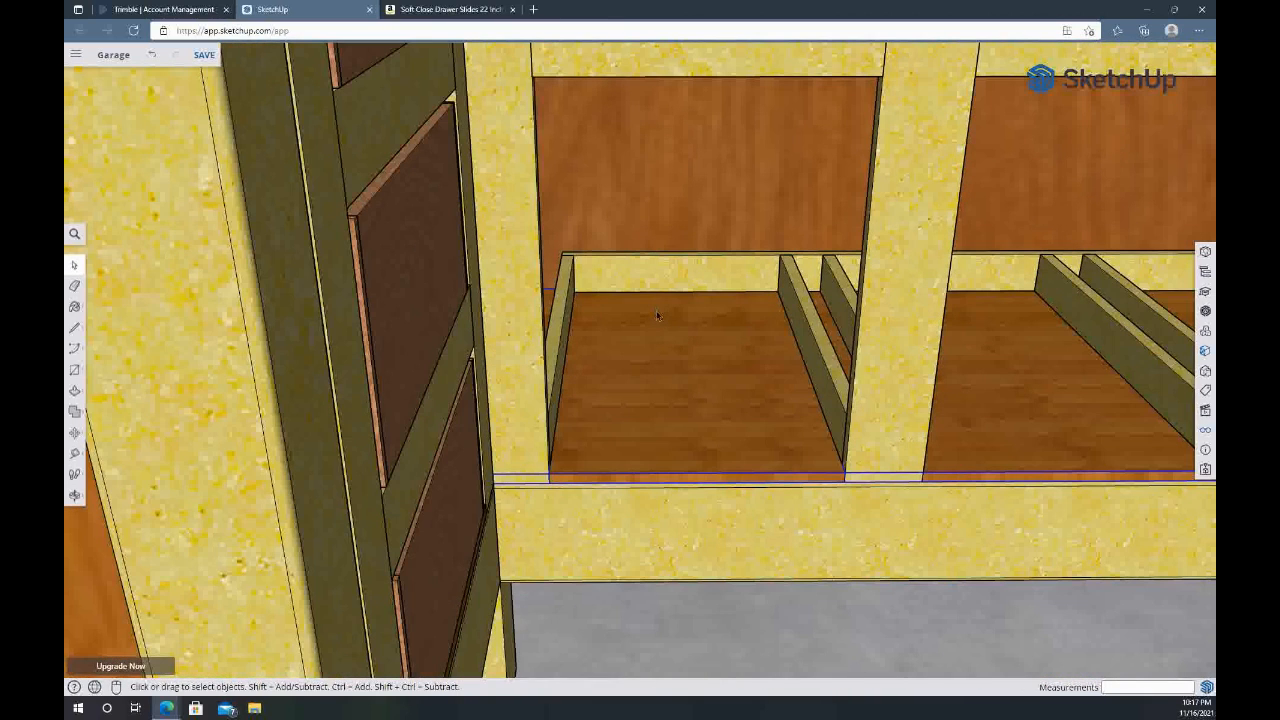
key(t)
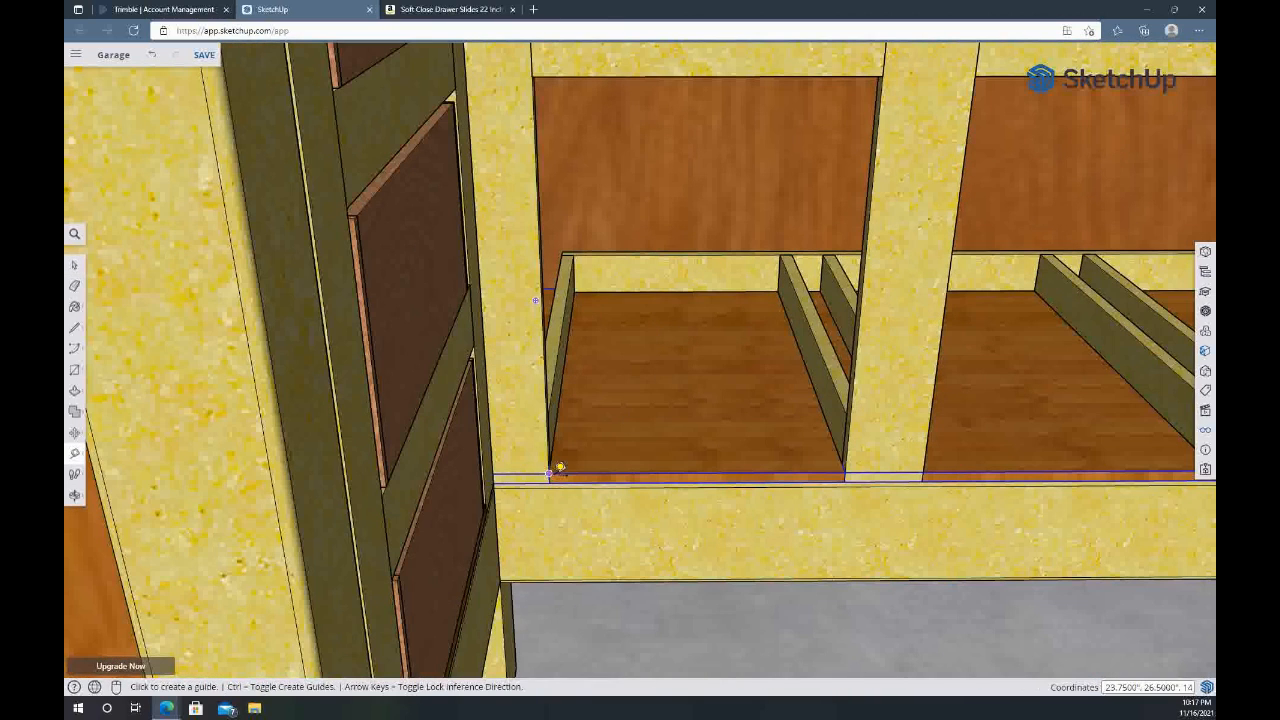
click(548, 473)
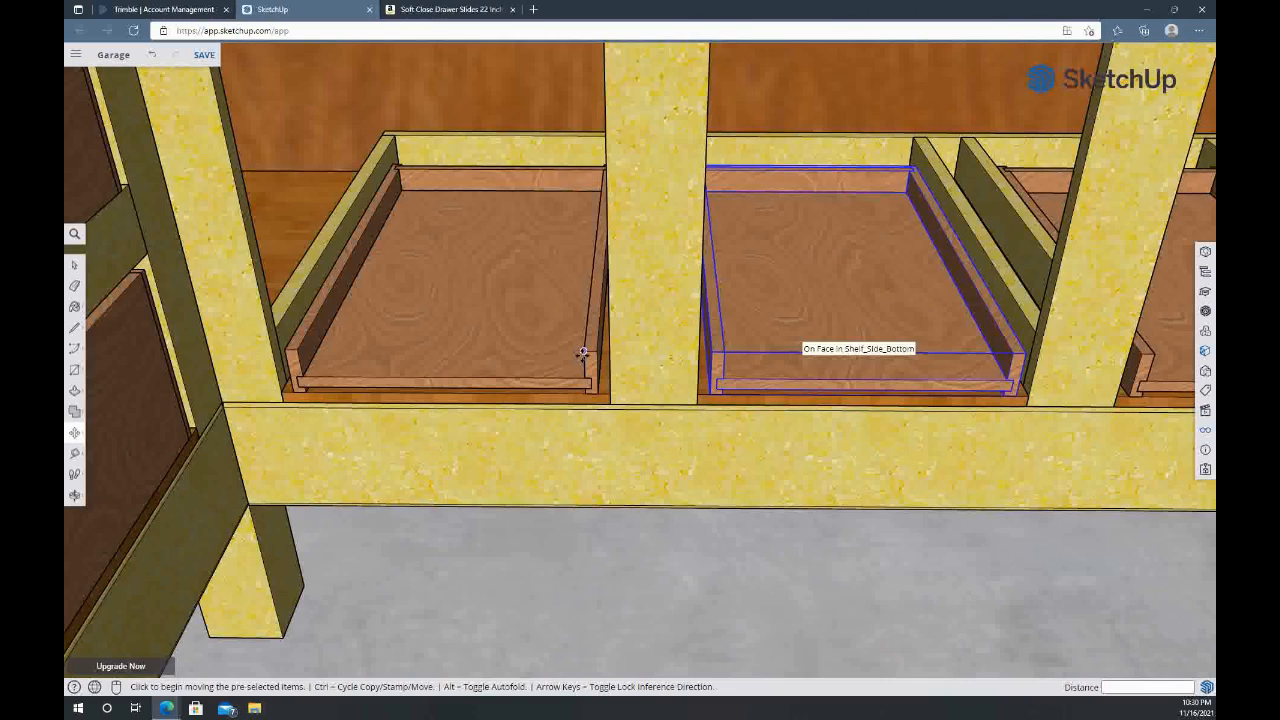
Examine the workbench's lower pull-out shelves, drawers, door fronts and slatted top from several angles
scroll(623, 323, down, 2)
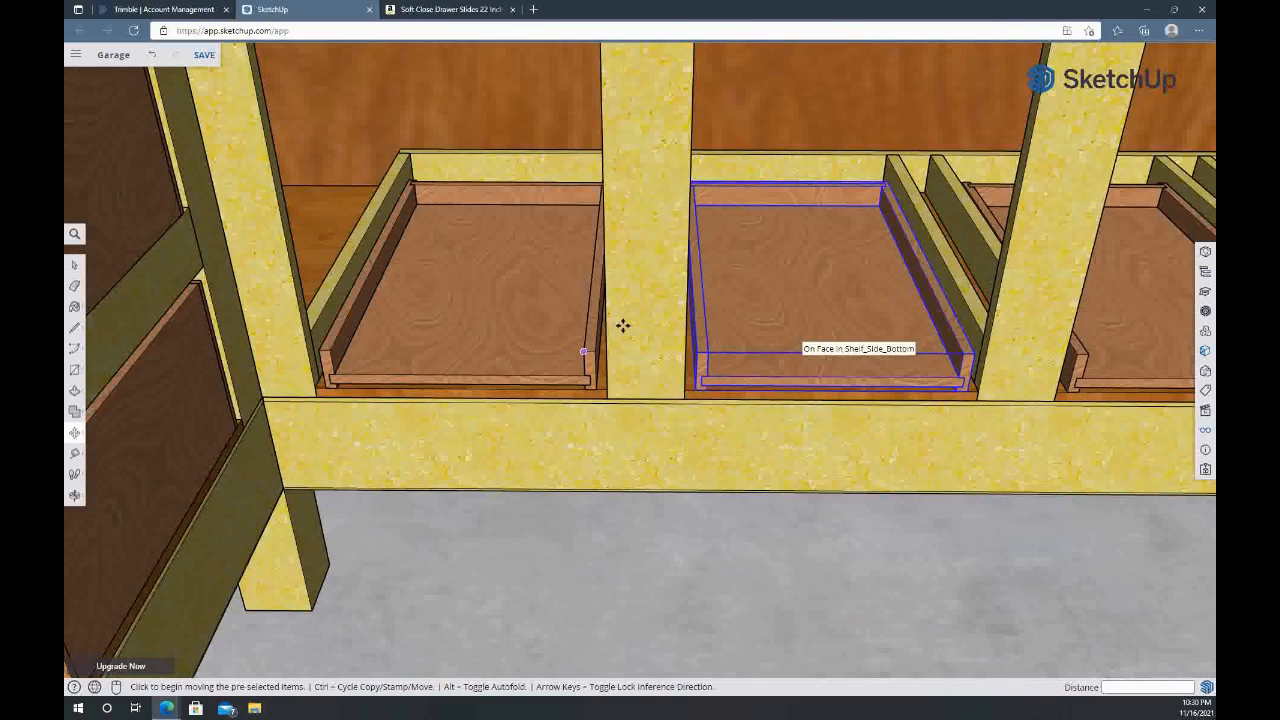
scroll(625, 306, down, 2)
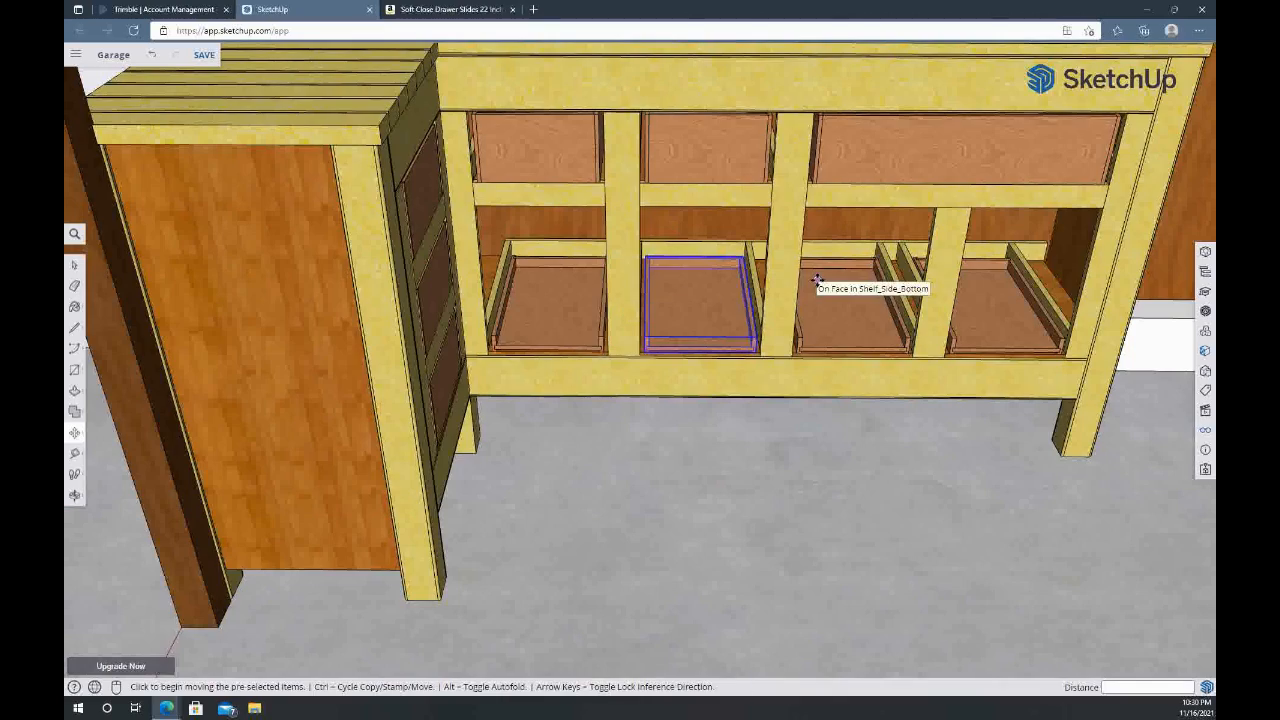
middle_drag(891, 286, 799, 283)
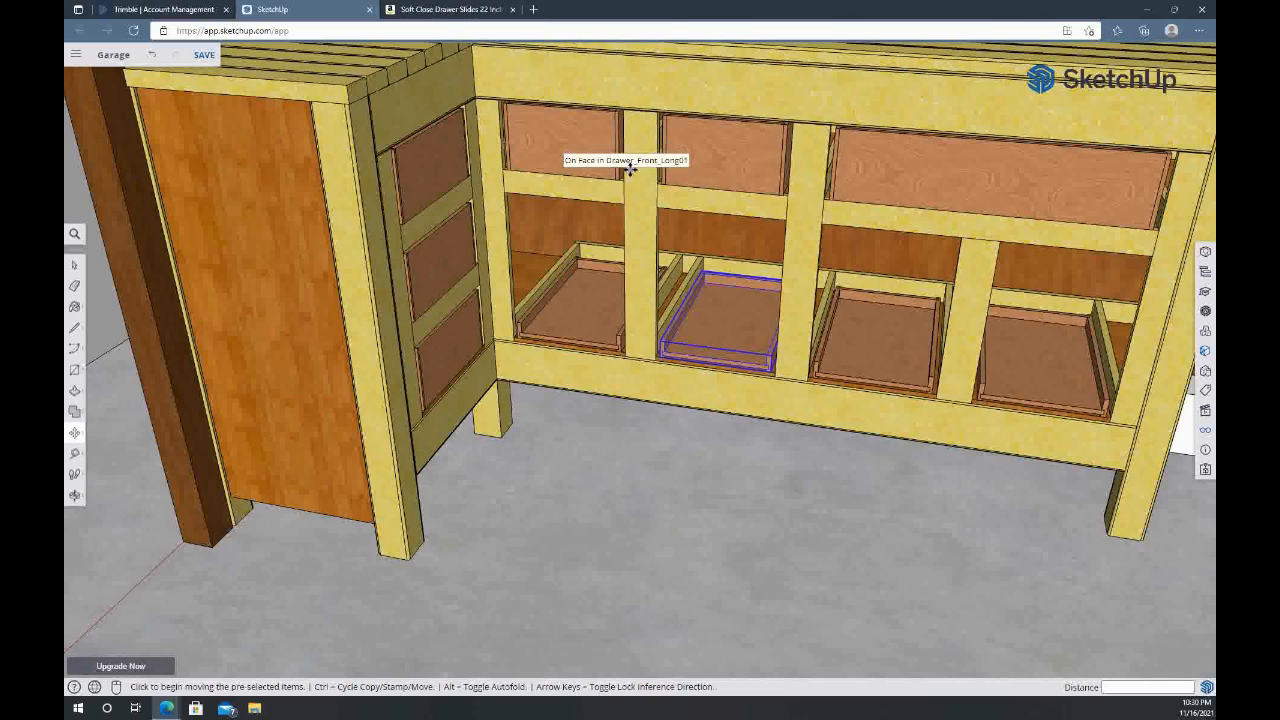
middle_drag(631, 171, 209, 200)
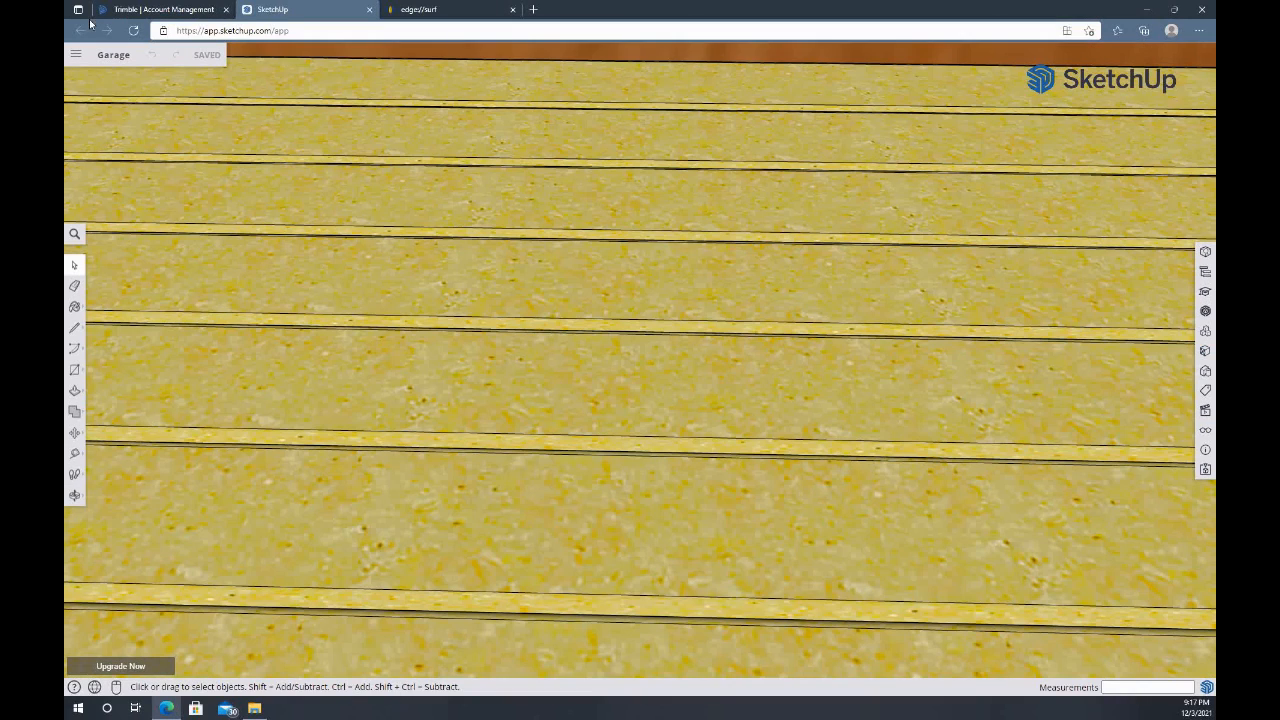
scroll(652, 308, down, 10)
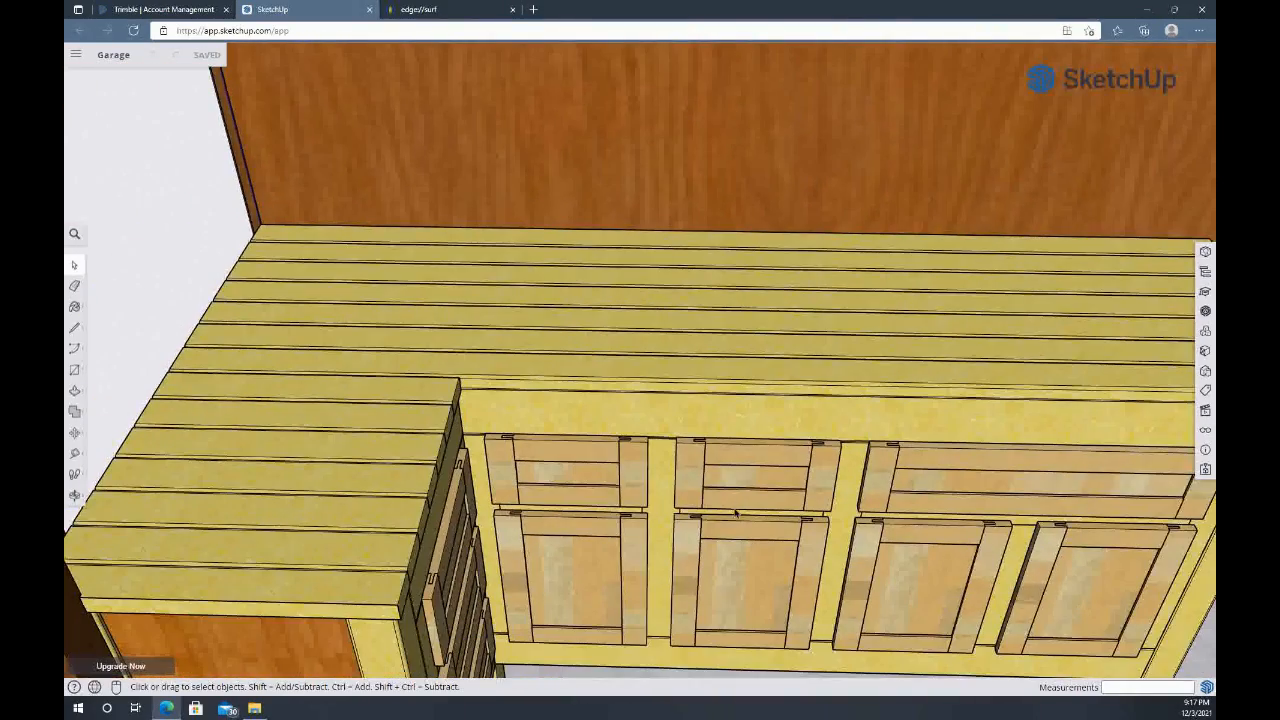
middle_drag(736, 513, 643, 374)
scroll(643, 374, down, 5)
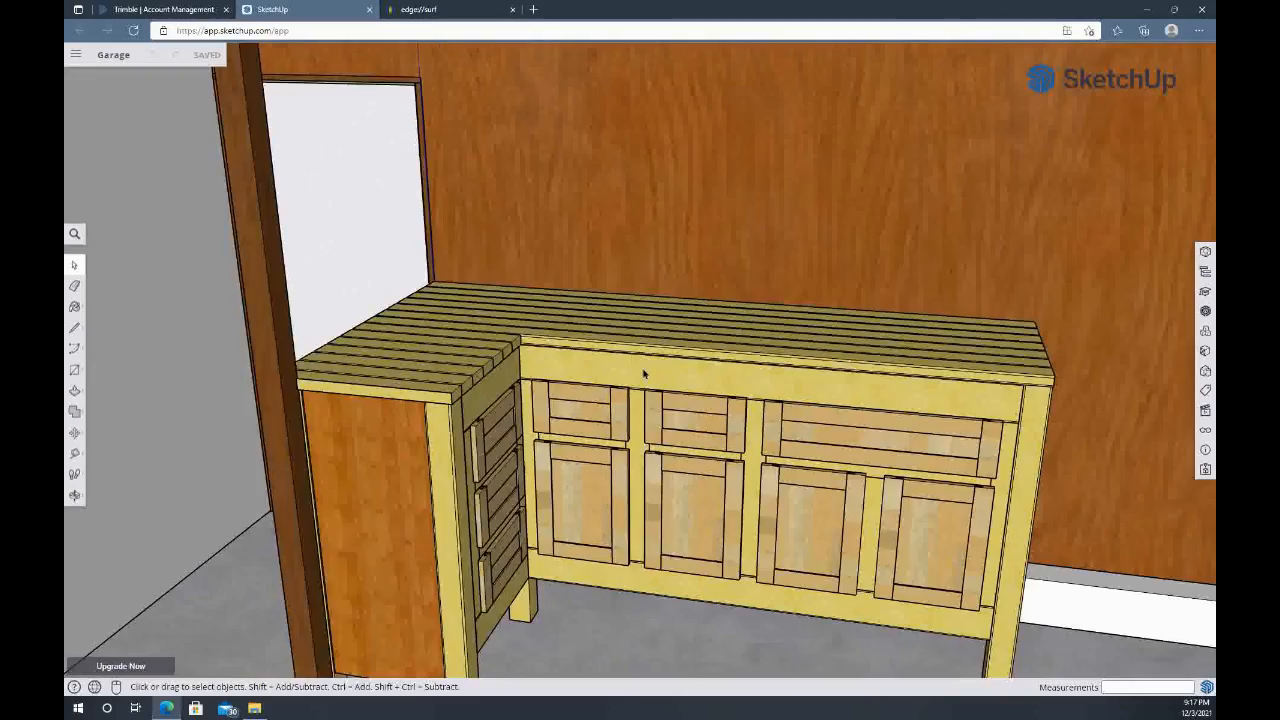
Examine the Shaker-style drawer fronts and doors on both legs of the workbench from several angles, picking out individual fronts
middle_drag(714, 460, 829, 410)
middle_drag(418, 417, 320, 465)
middle_drag(693, 500, 662, 456)
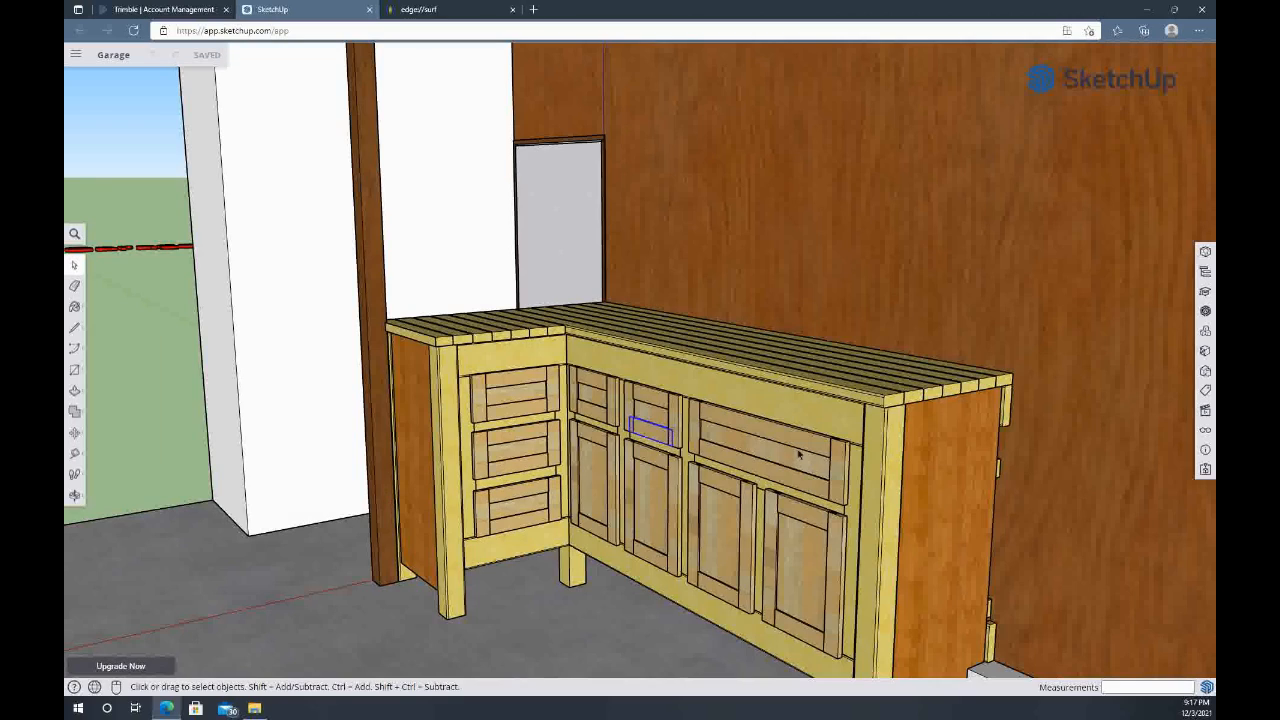
scroll(837, 467, up, 4)
middle_drag(821, 438, 700, 488)
scroll(662, 600, up, 5)
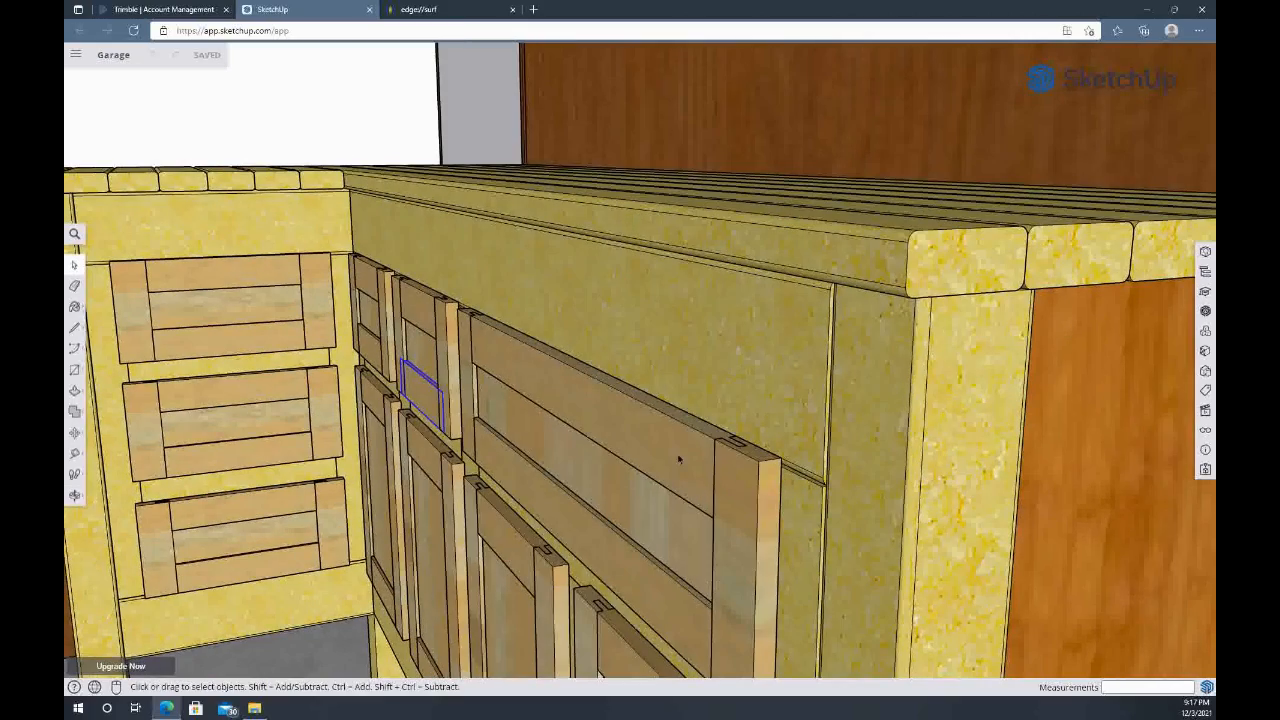
middle_drag(240, 408, 514, 234)
click(494, 253)
click(493, 361)
click(523, 483)
click(668, 469)
click(834, 497)
scroll(912, 507, down, 3)
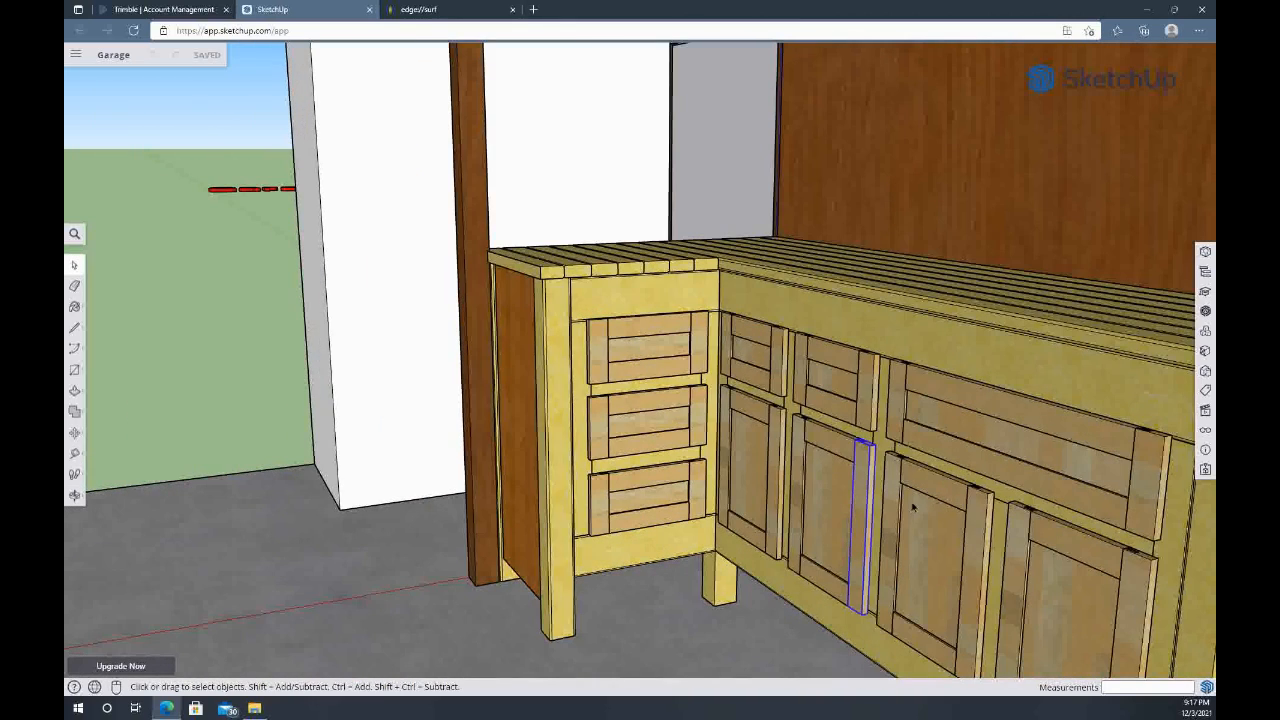
middle_drag(920, 543, 864, 452)
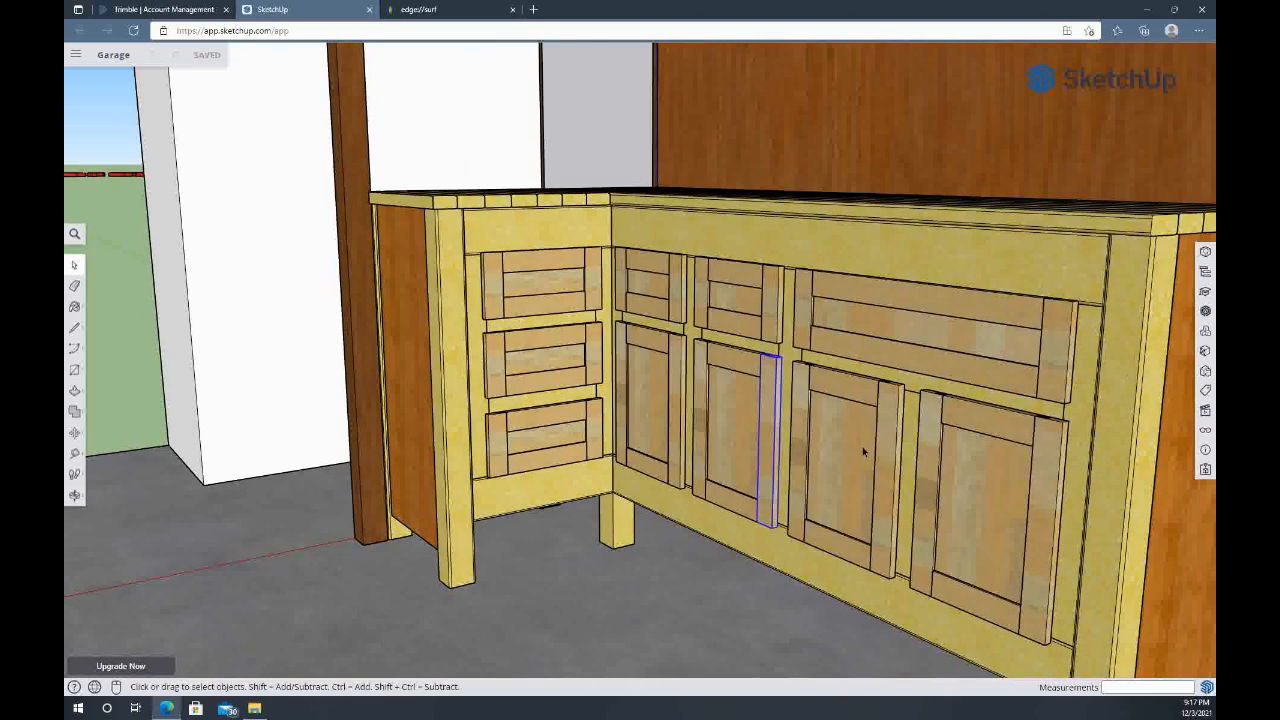
click(855, 453)
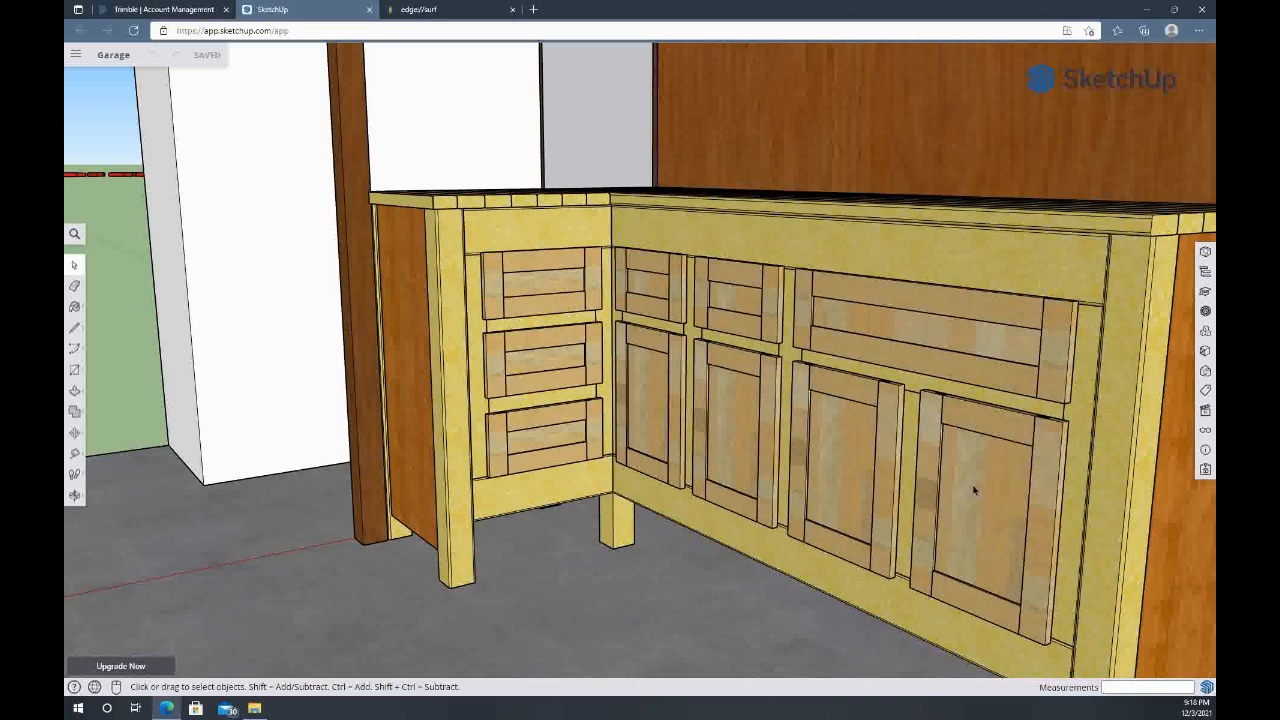
middle_drag(975, 489, 838, 487)
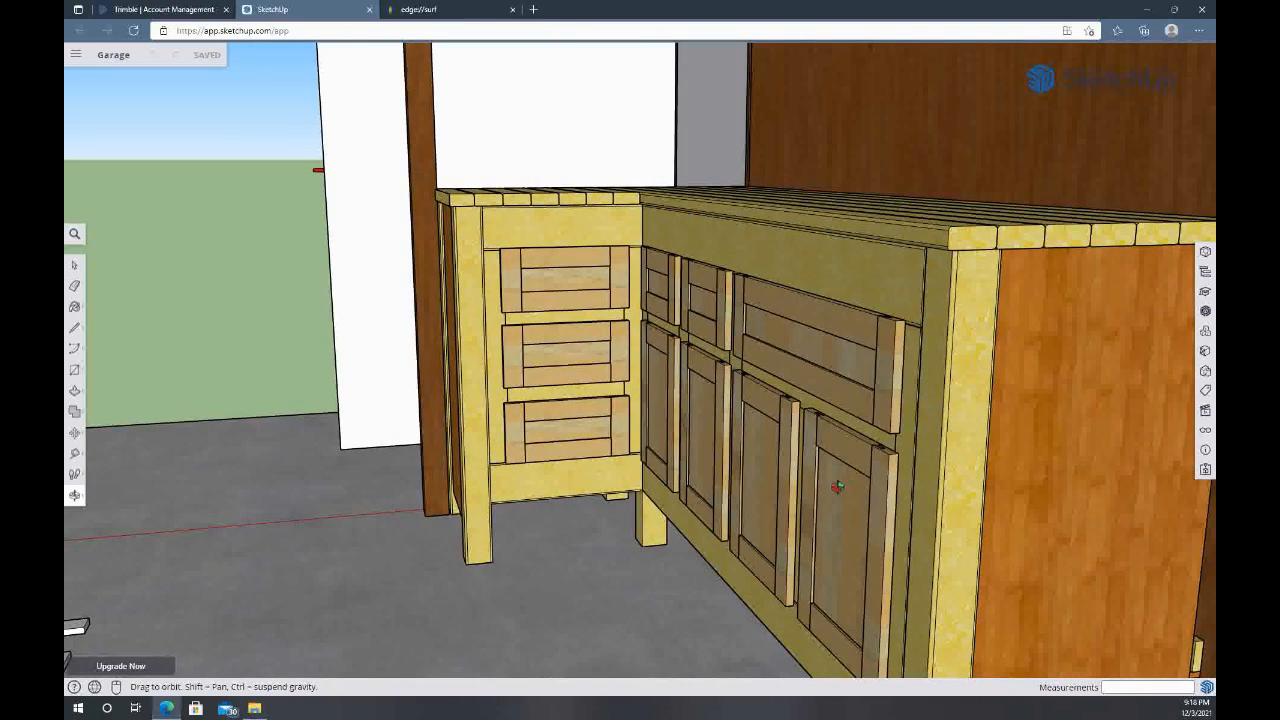
scroll(835, 484, up, 2)
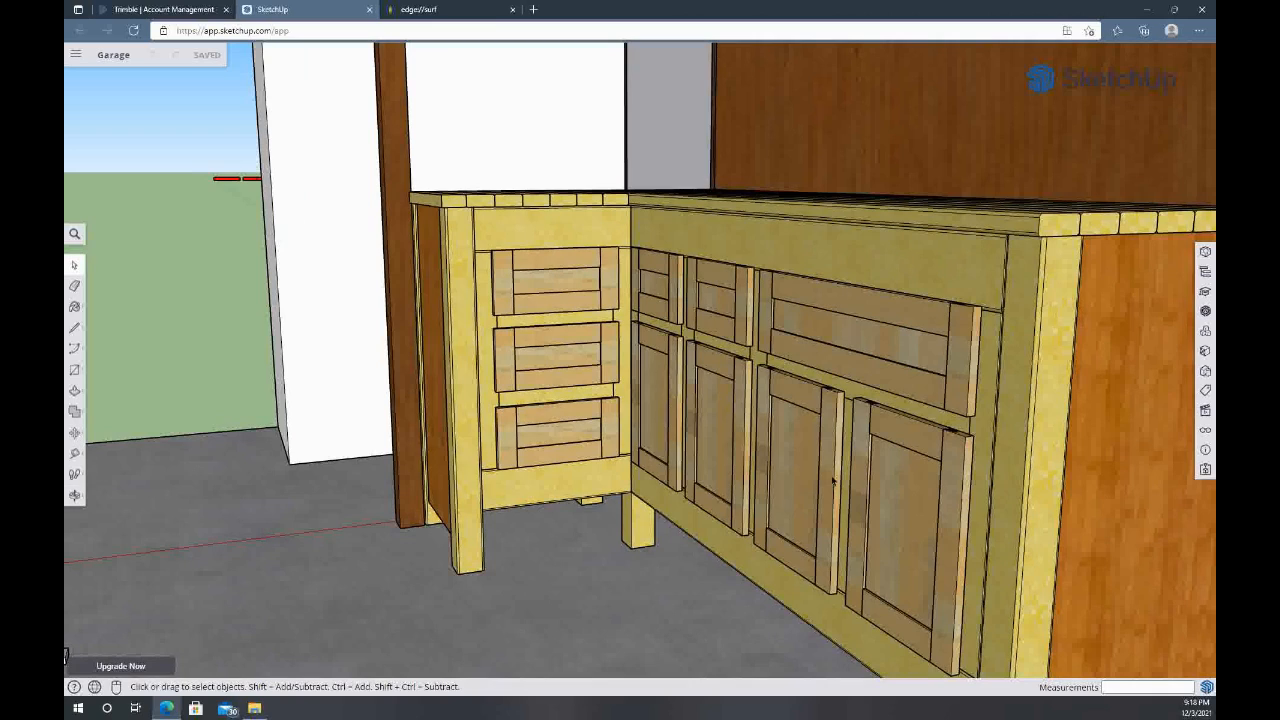
Examine the three stacked drawer fronts on the bench's short leg and the rail above them up close
click(581, 357)
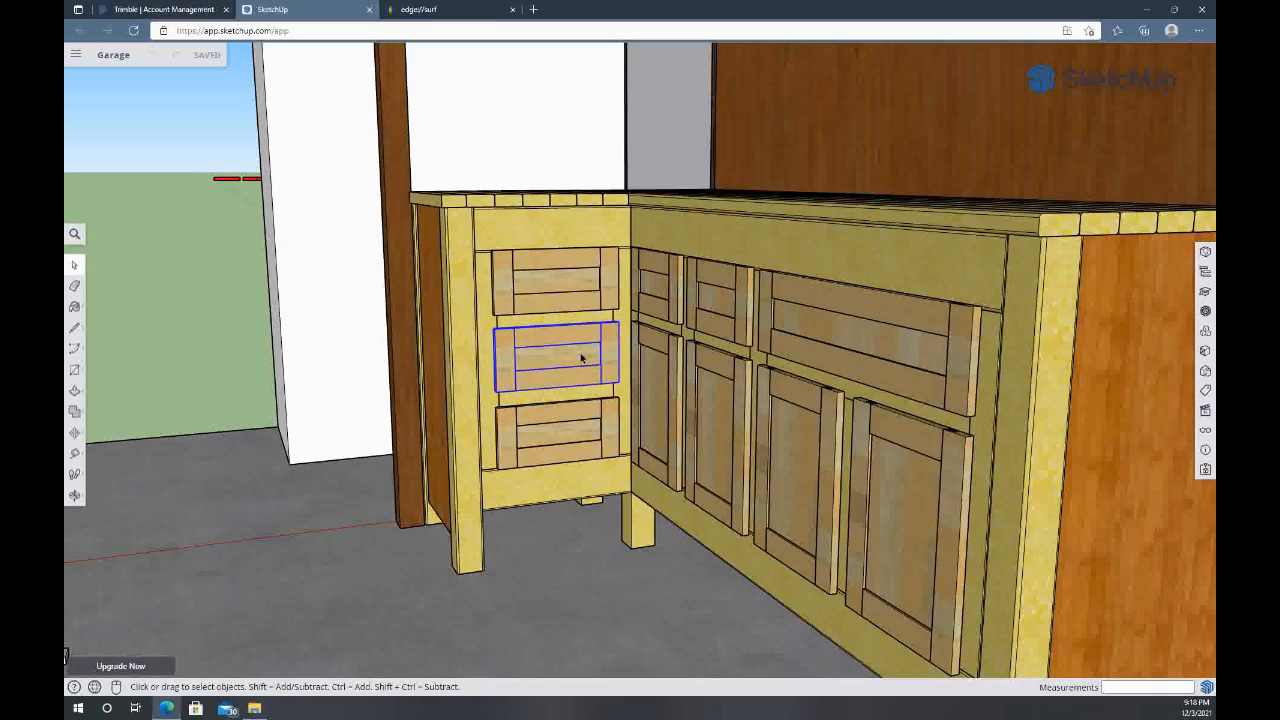
click(651, 285)
click(565, 265)
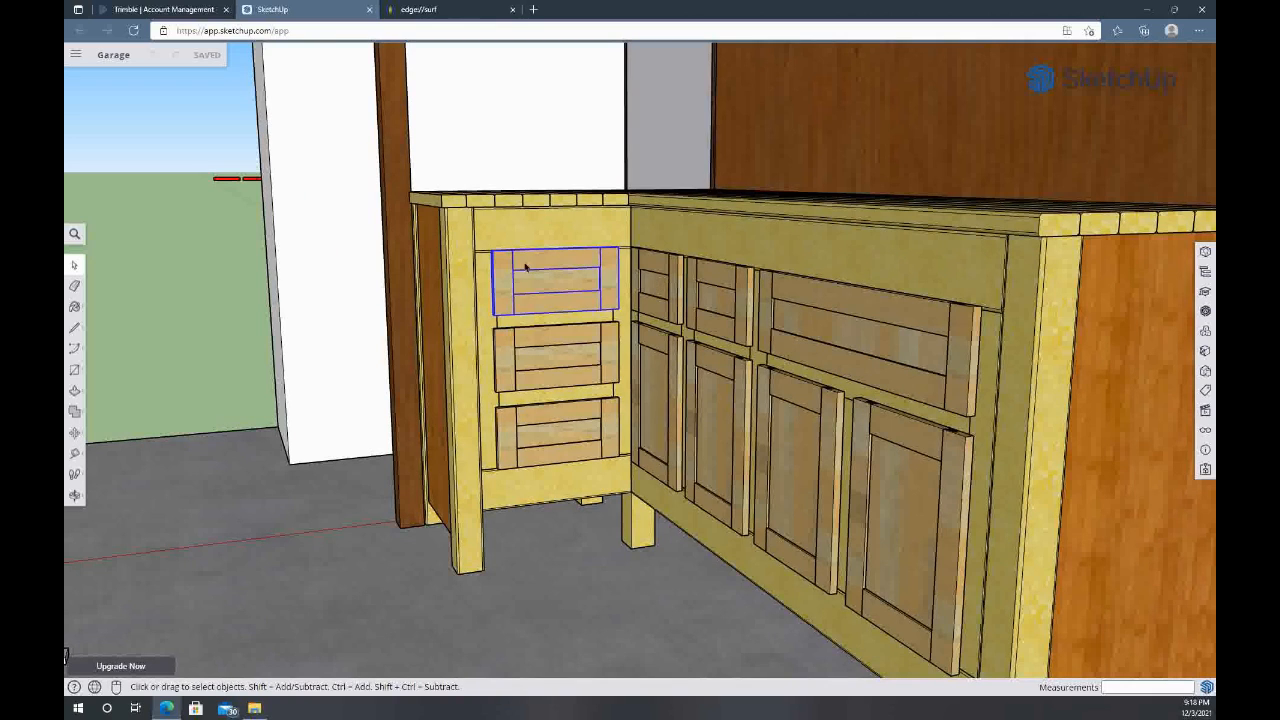
scroll(518, 280, up, 1)
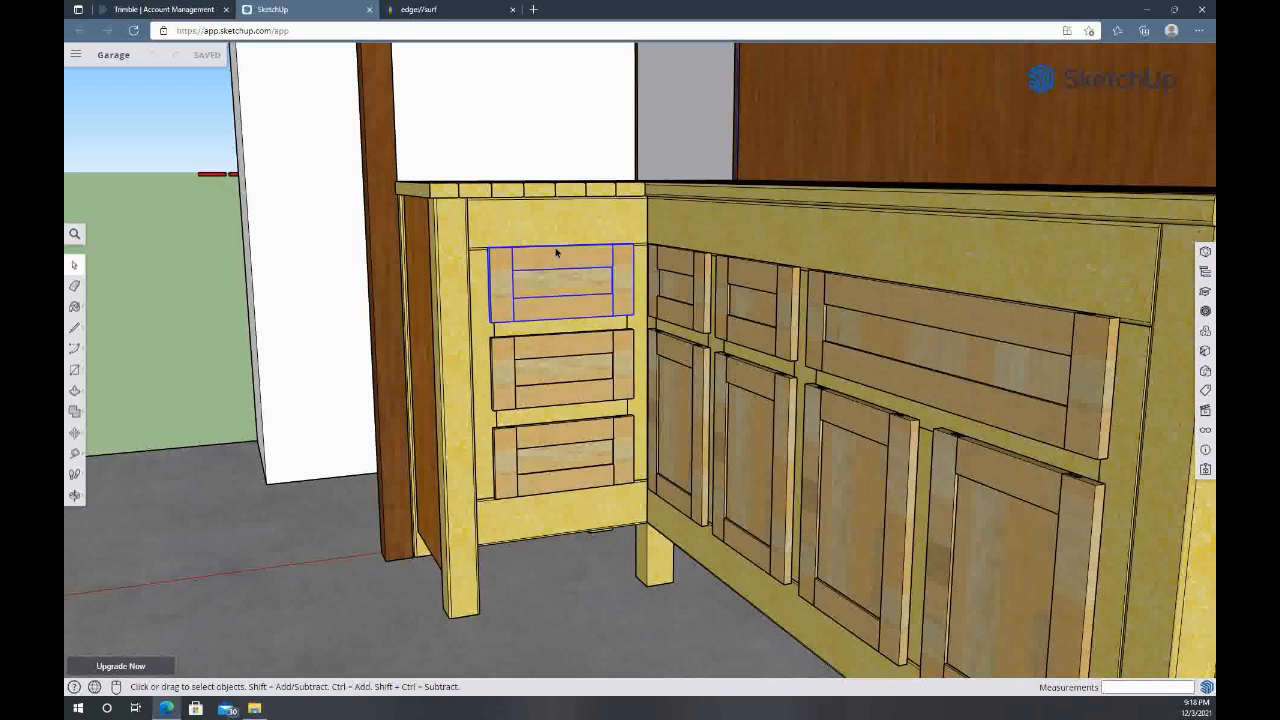
scroll(557, 255, up, 3)
middle_drag(557, 257, 500, 336)
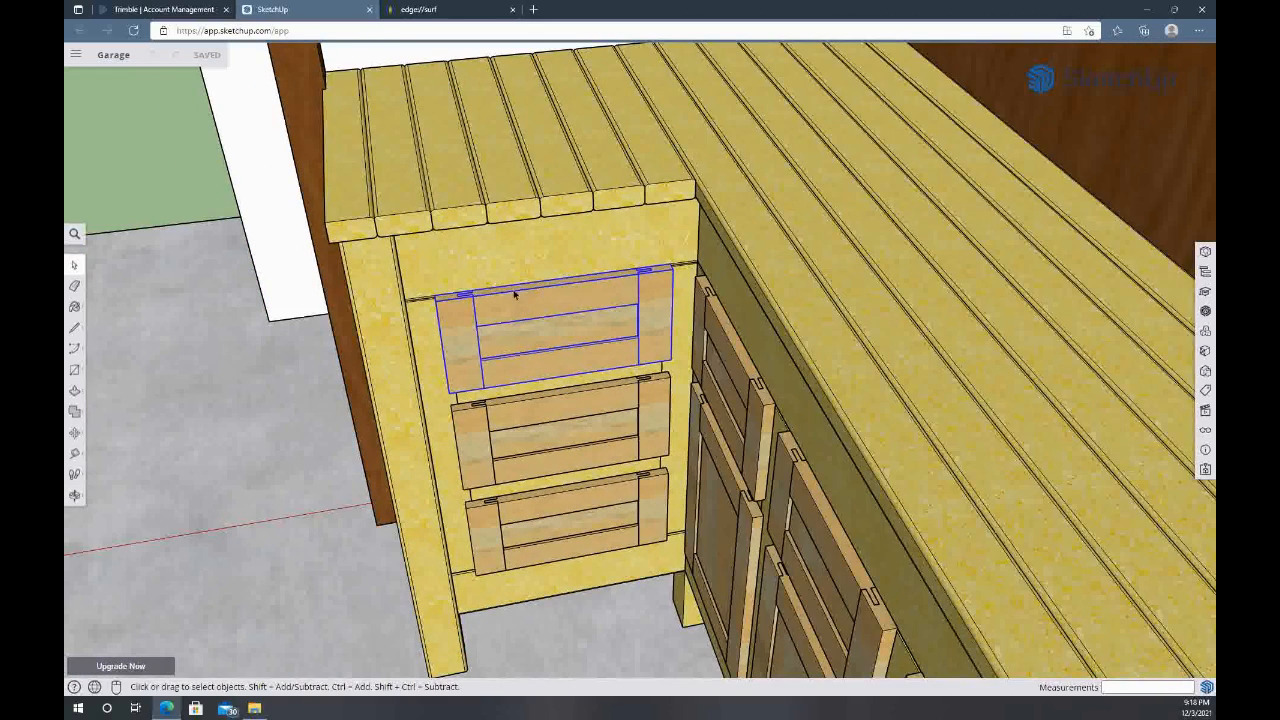
click(530, 264)
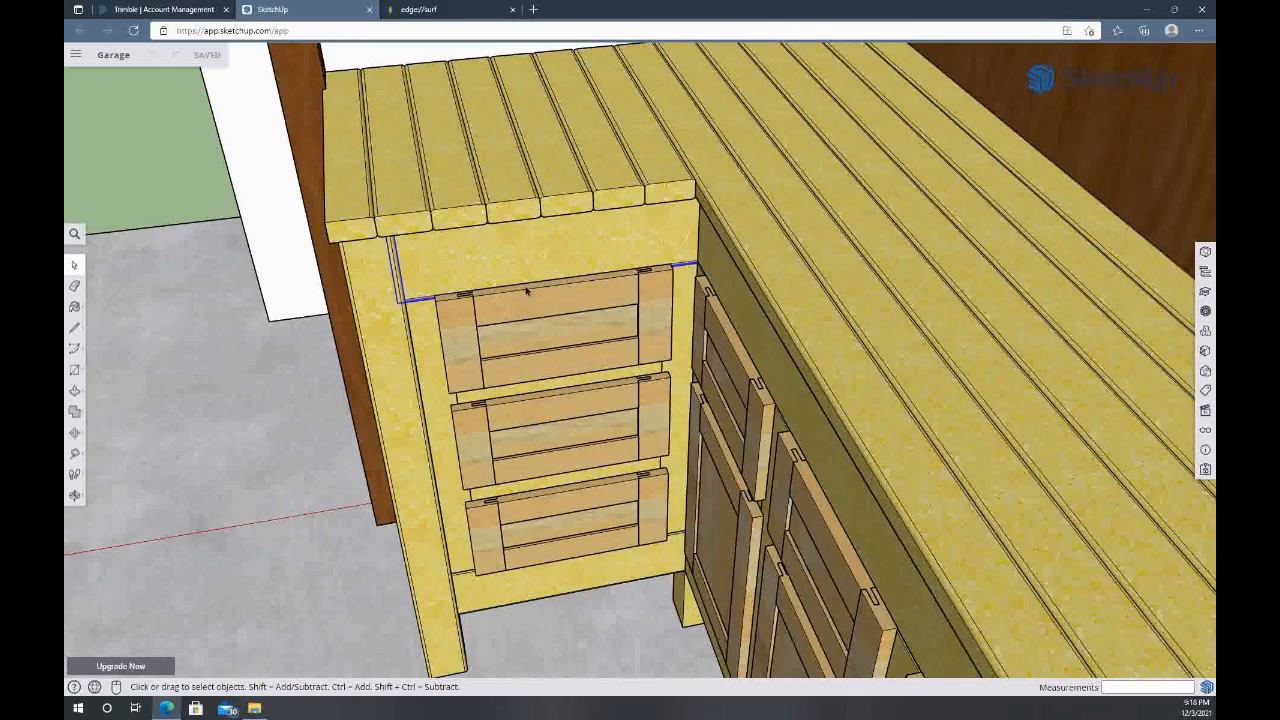
scroll(527, 308, up, 2)
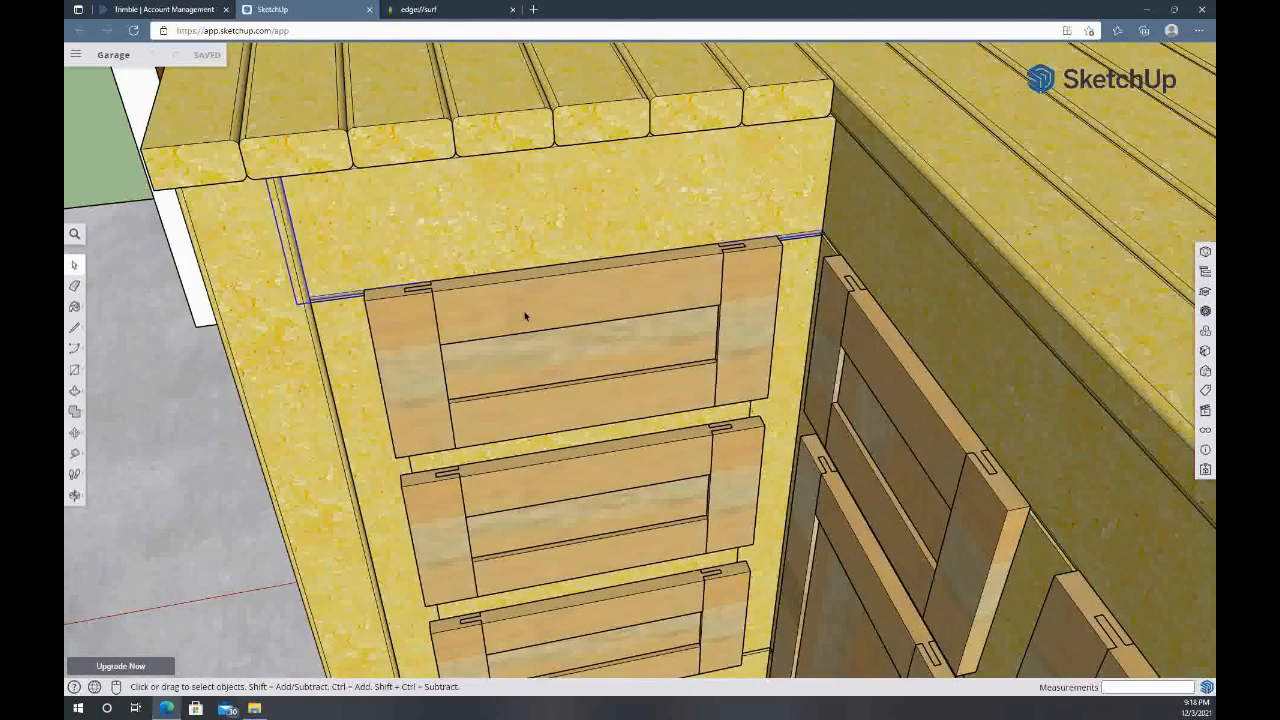
scroll(525, 316, down, 6)
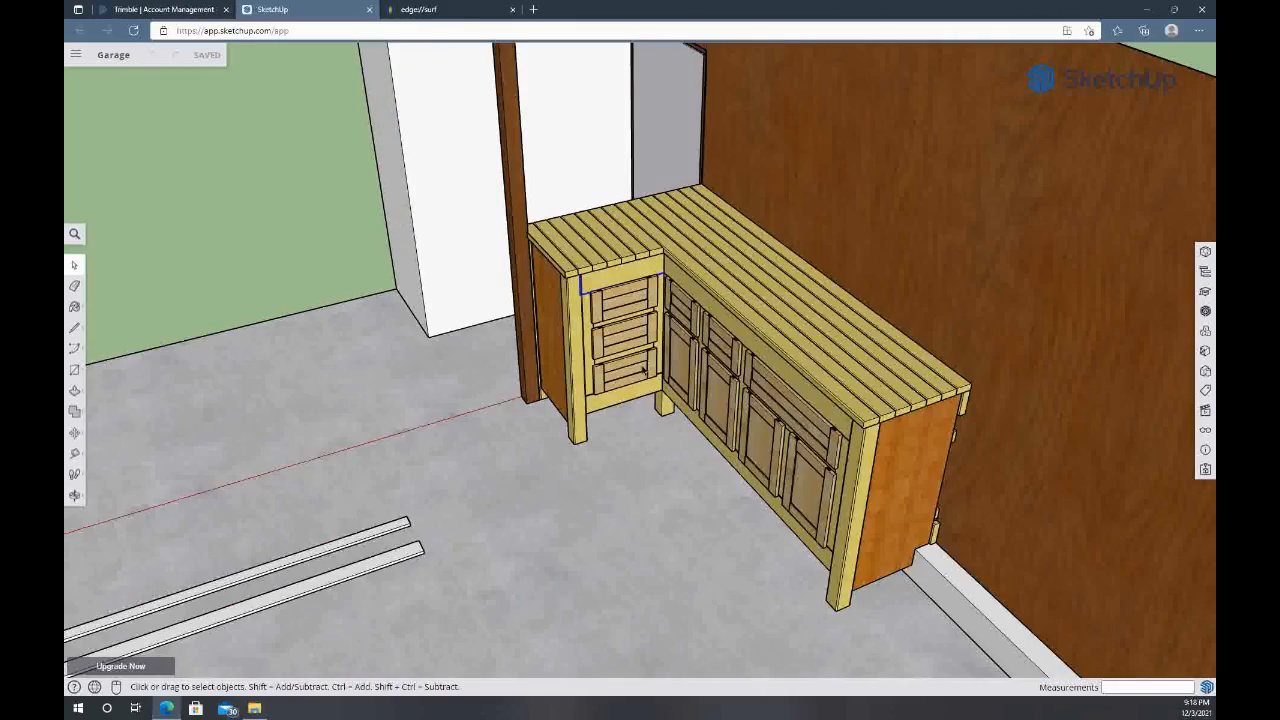
scroll(649, 327, up, 5)
middle_drag(563, 209, 680, 291)
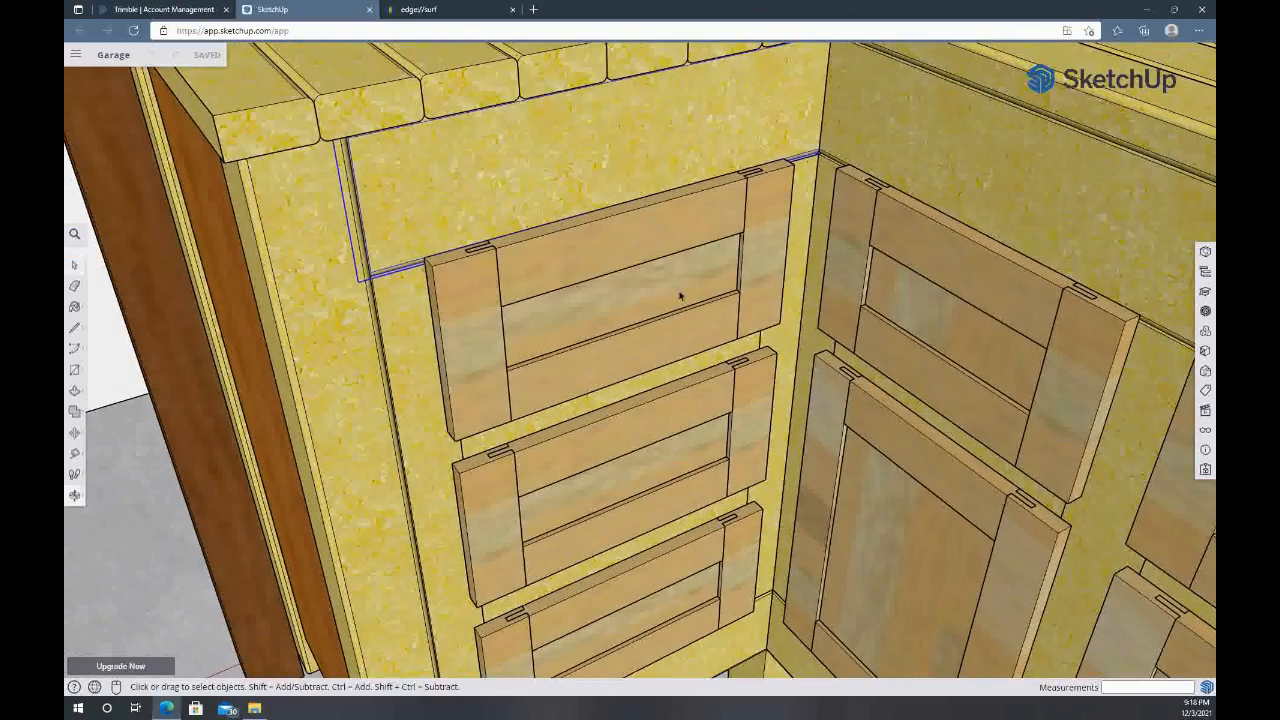
scroll(667, 285, down, 2)
scroll(667, 285, down, 1)
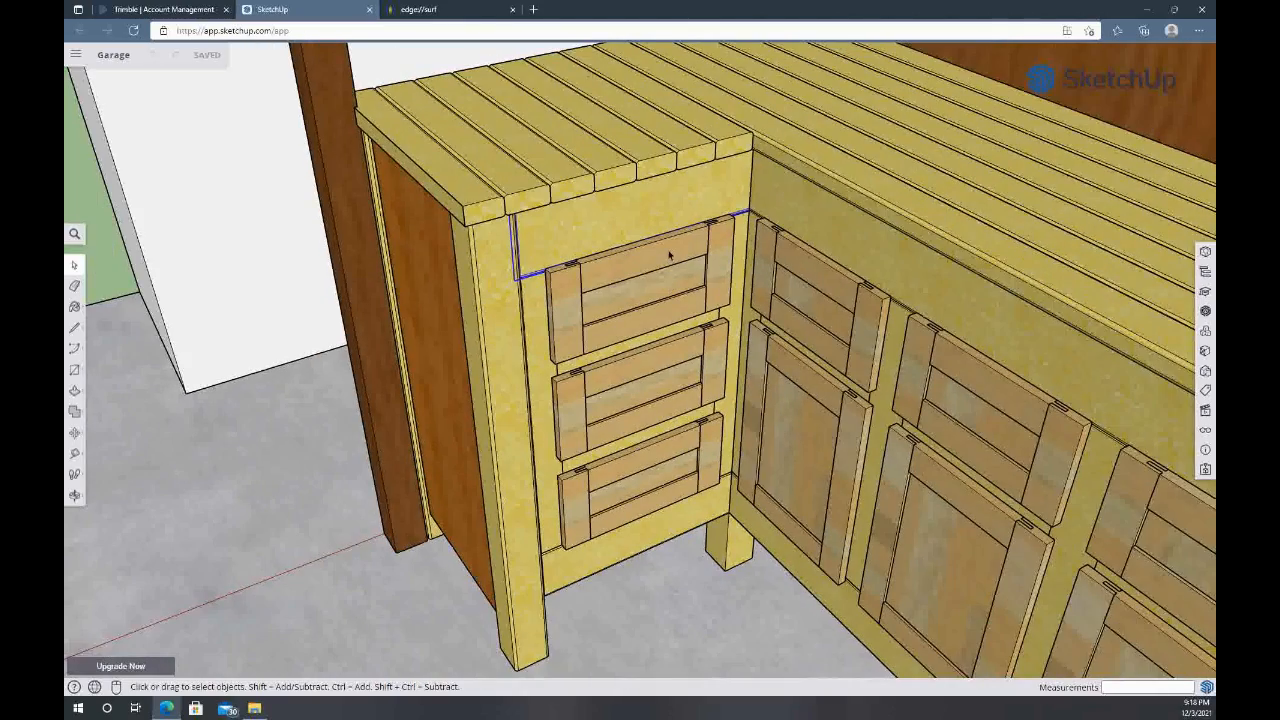
middle_drag(670, 255, 531, 257)
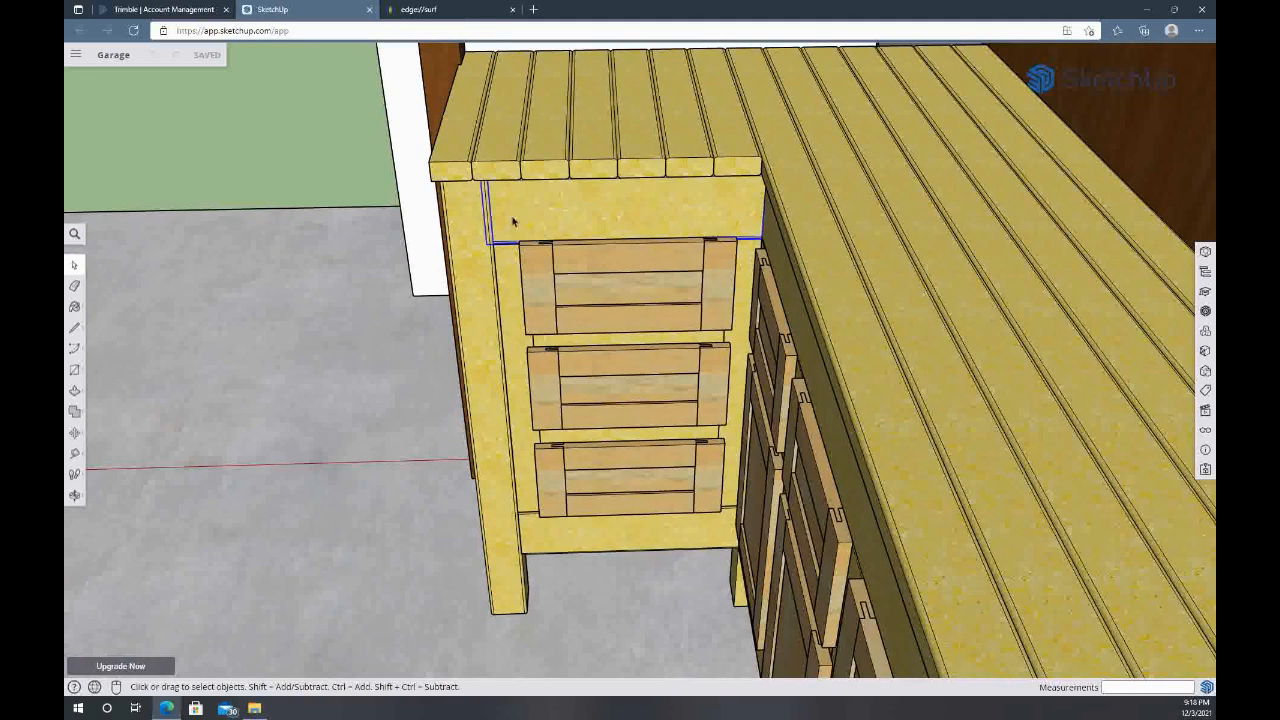
Move the short leg's top drawer front 24 inches sideways, clear of the end panel
key(m)
click(531, 252)
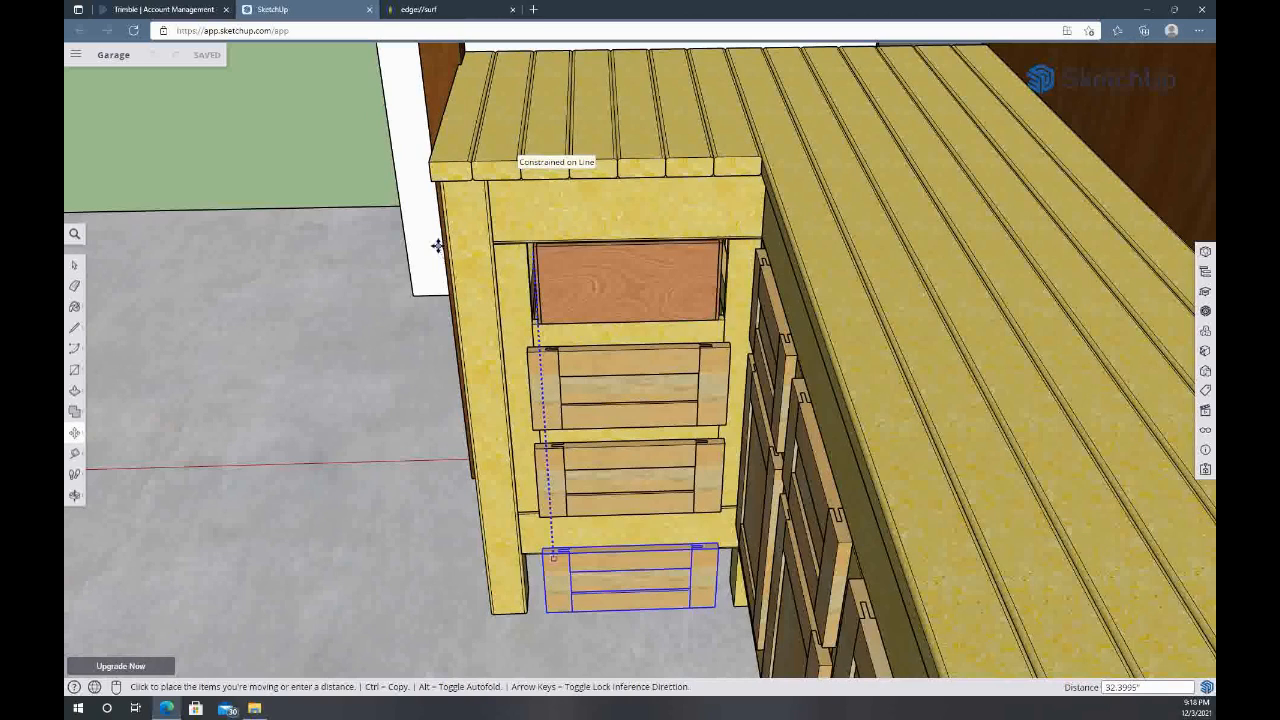
text(24)
key(Return)
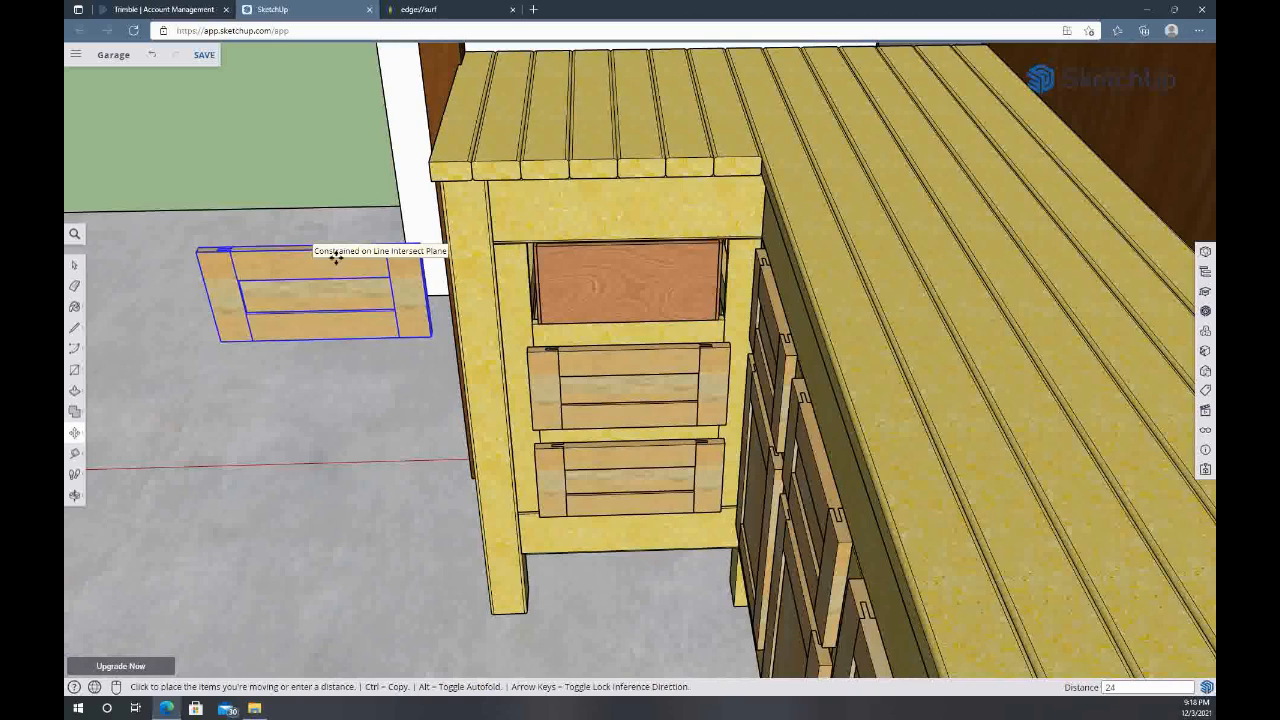
middle_drag(368, 287, 512, 245)
key(space)
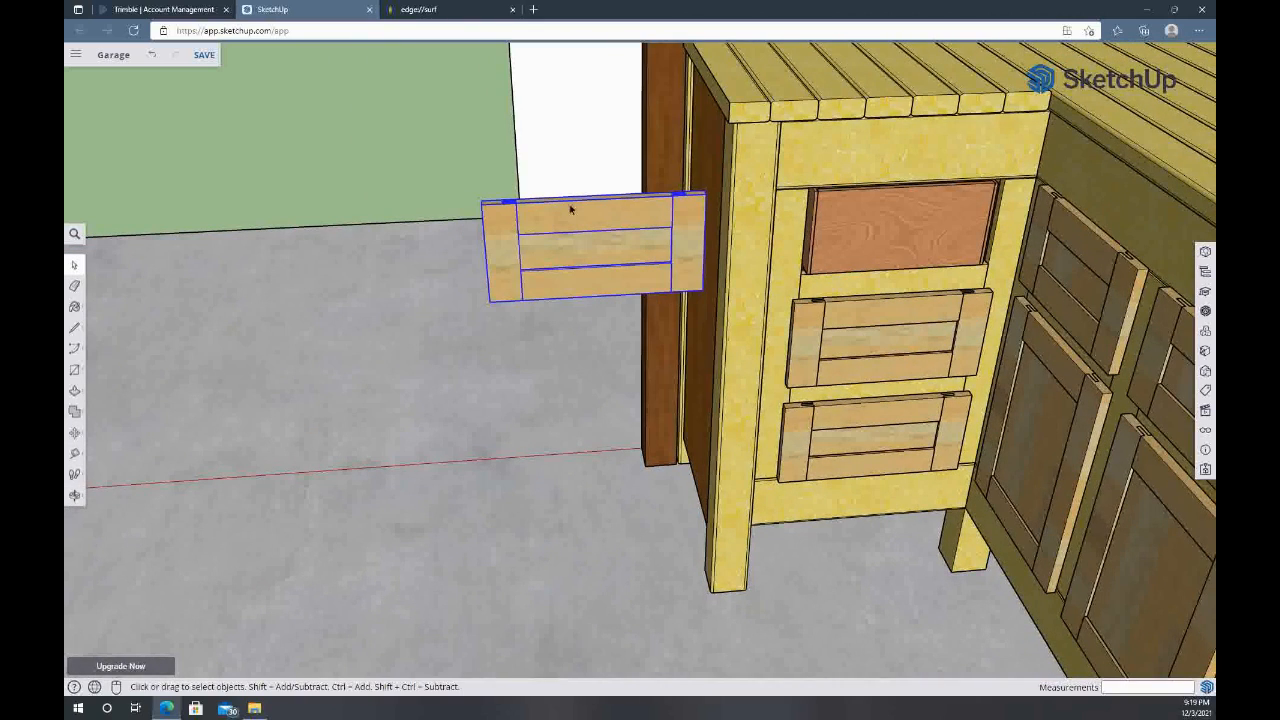
Open the detached drawer front for editing, inspect its stiles and rails, and select its upper rail
double_click(570, 209)
click(587, 210)
scroll(587, 212, up, 4)
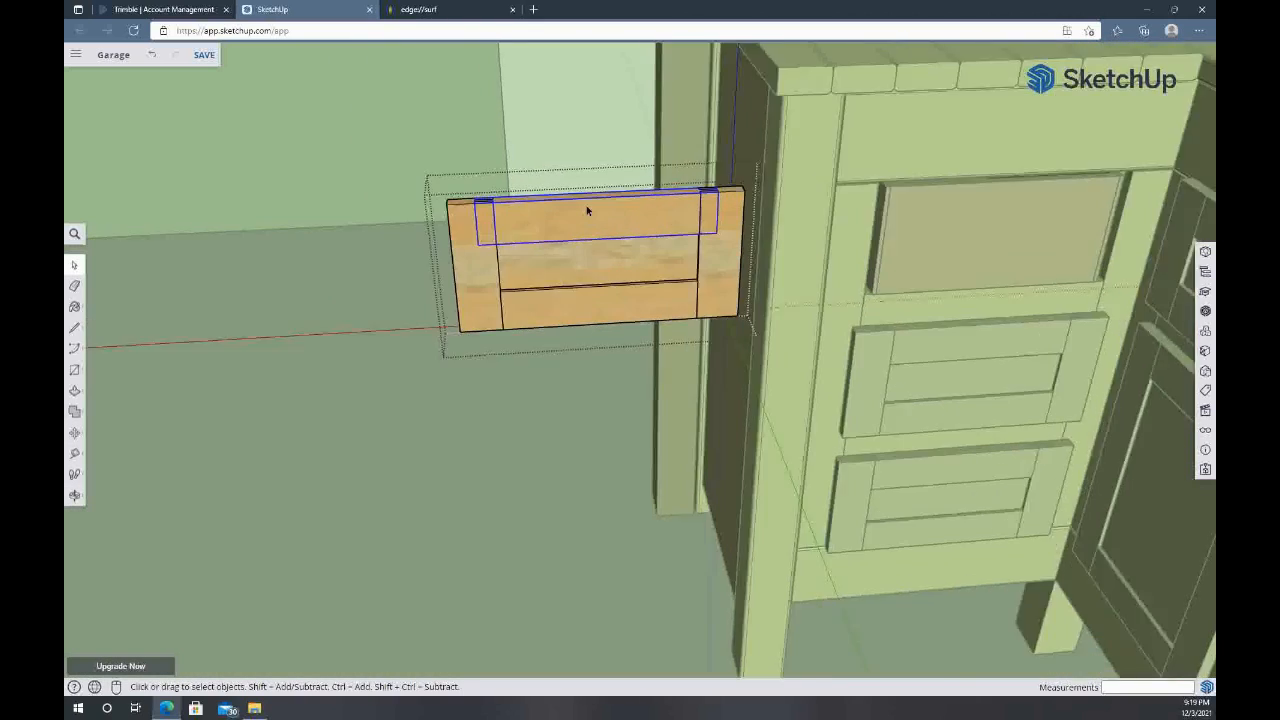
scroll(845, 268, down, 4)
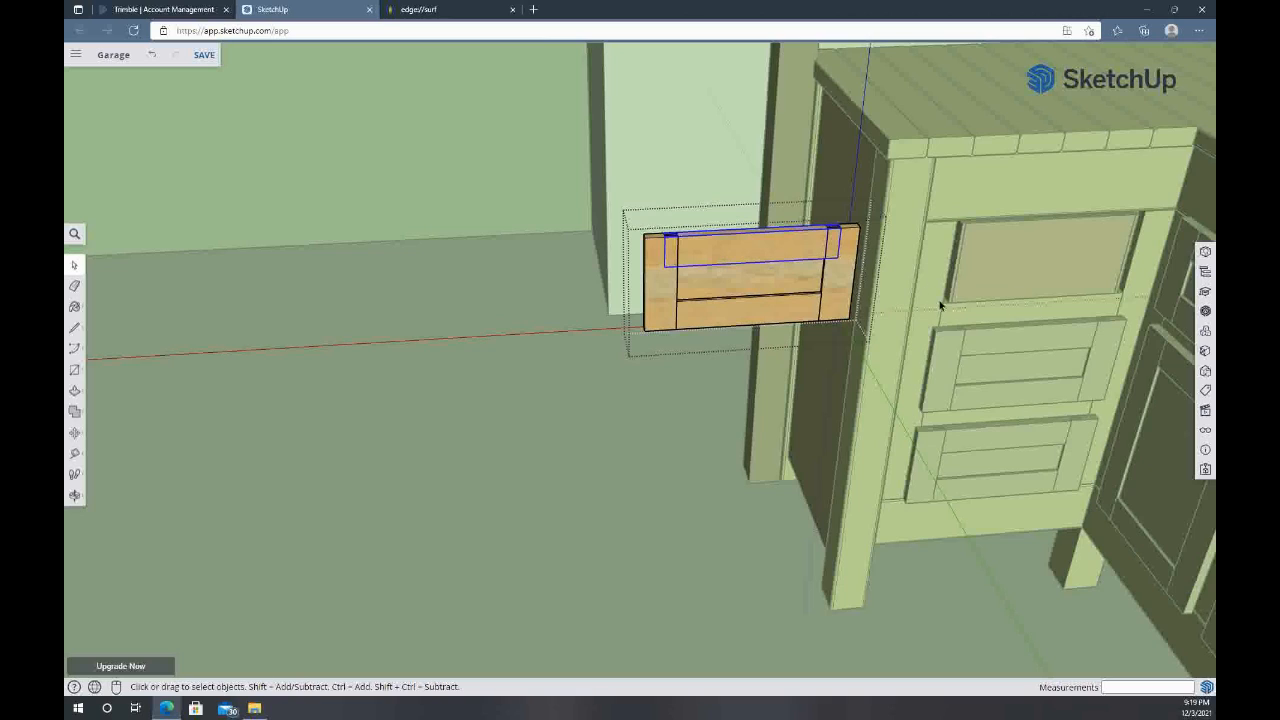
click(669, 290)
click(839, 273)
click(771, 259)
click(760, 306)
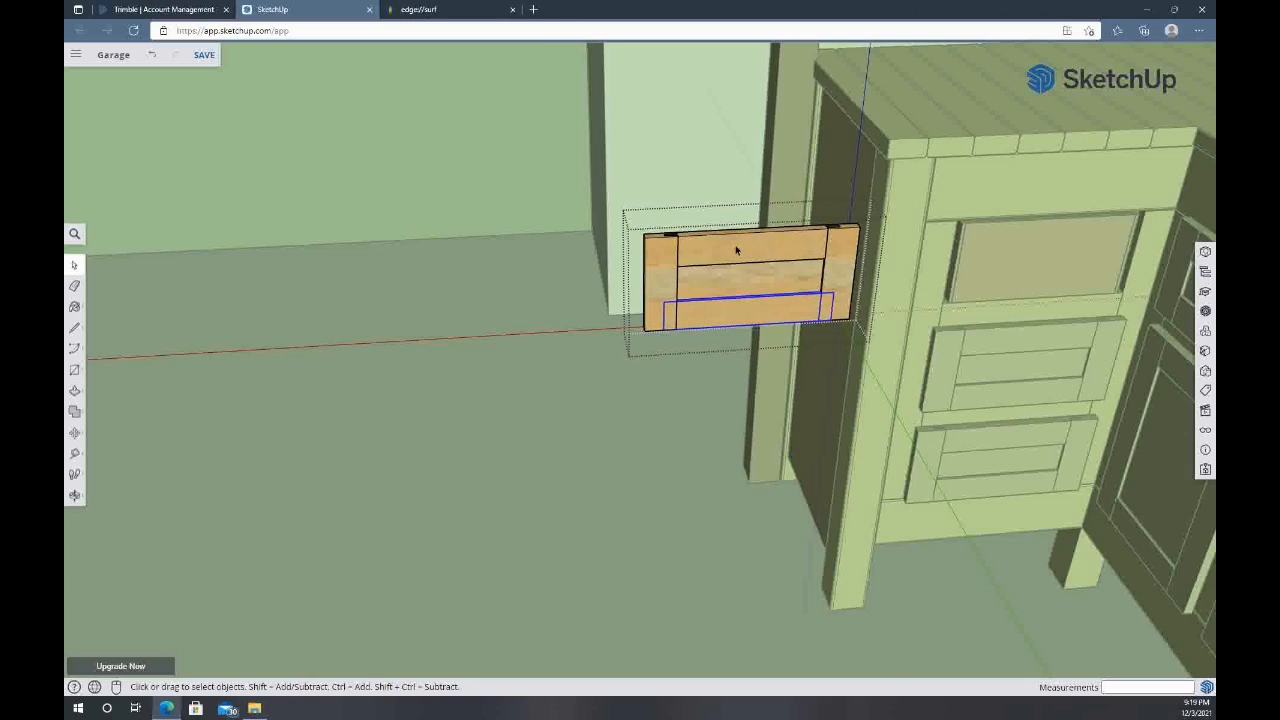
scroll(736, 250, up, 5)
middle_drag(665, 258, 478, 460)
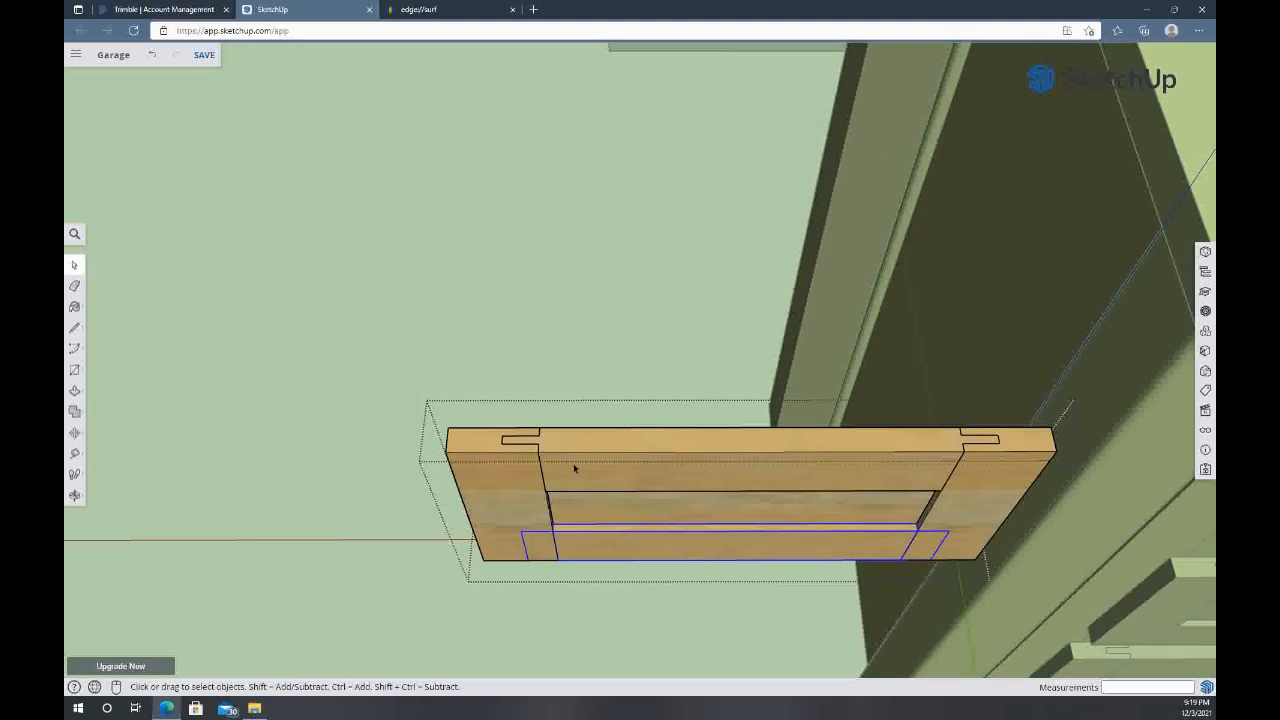
middle_drag(600, 472, 624, 354)
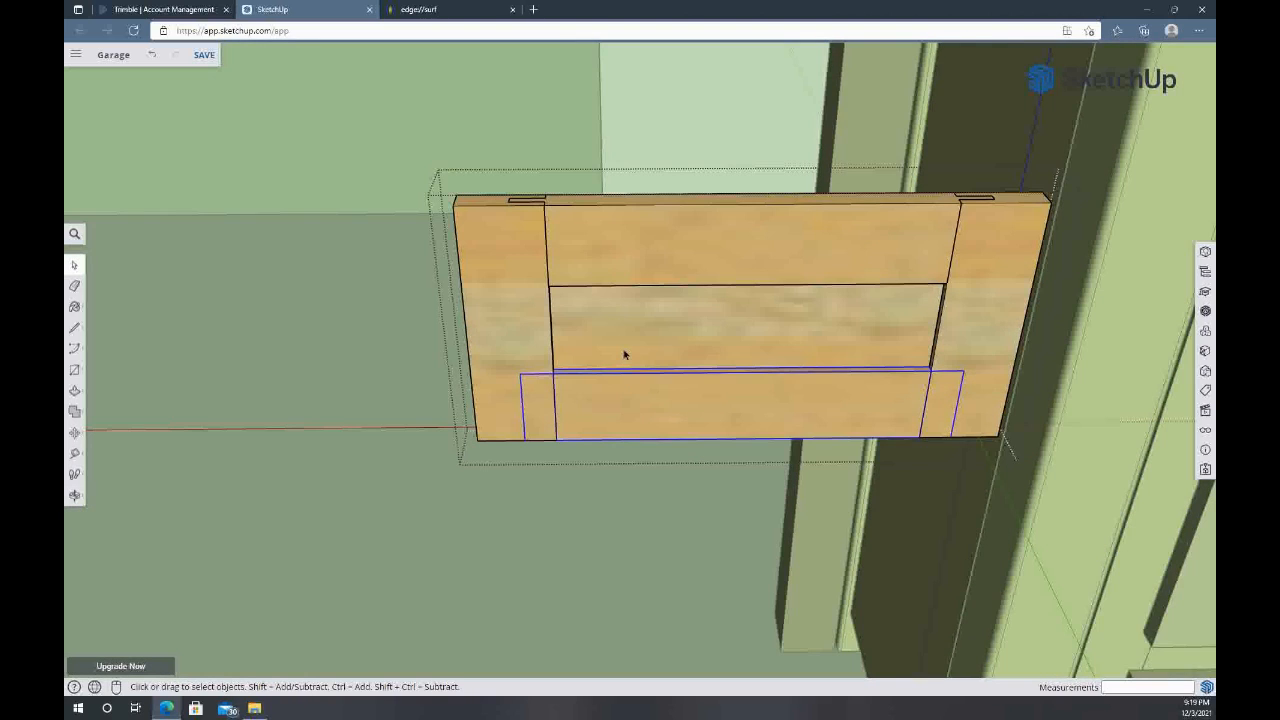
click(658, 249)
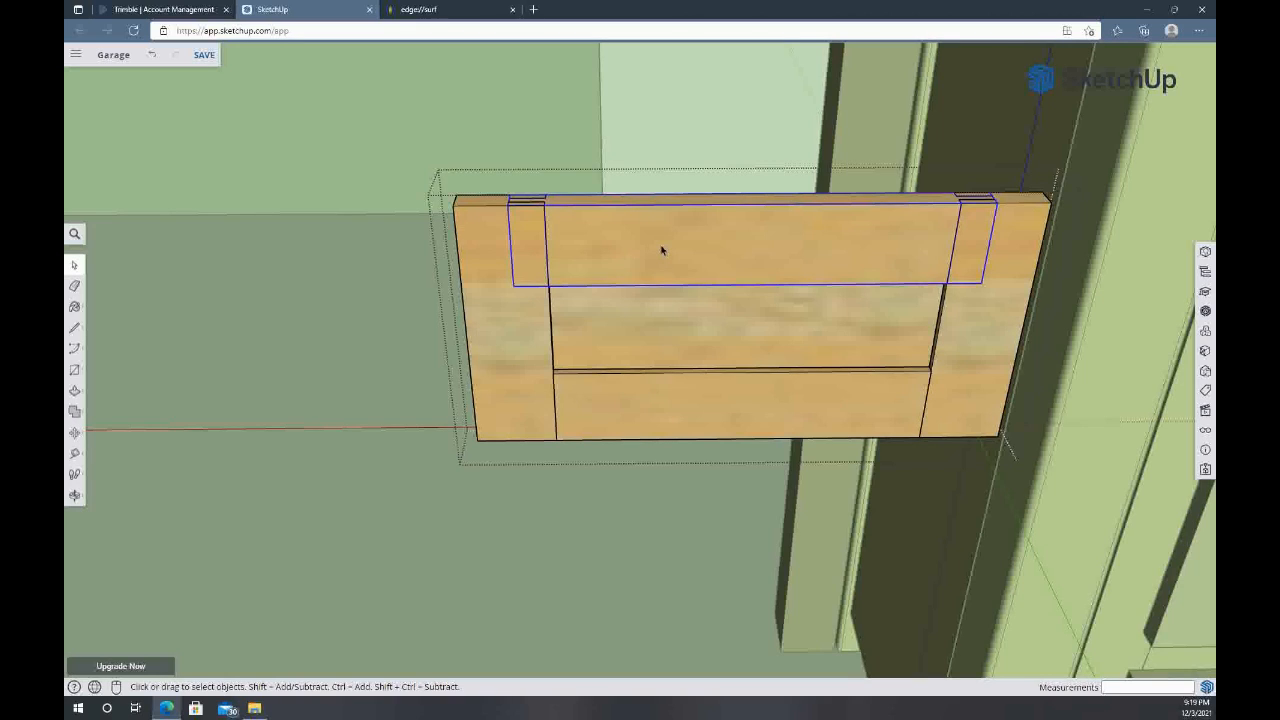
key(m)
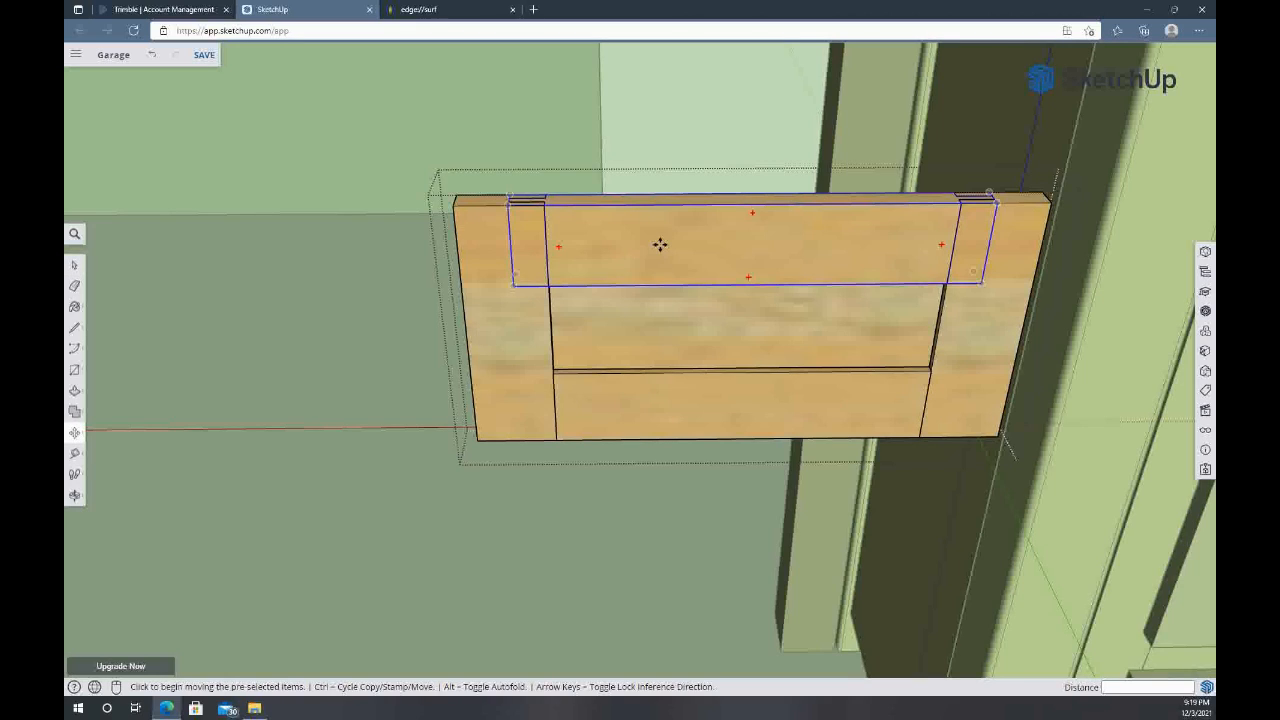
click(660, 244)
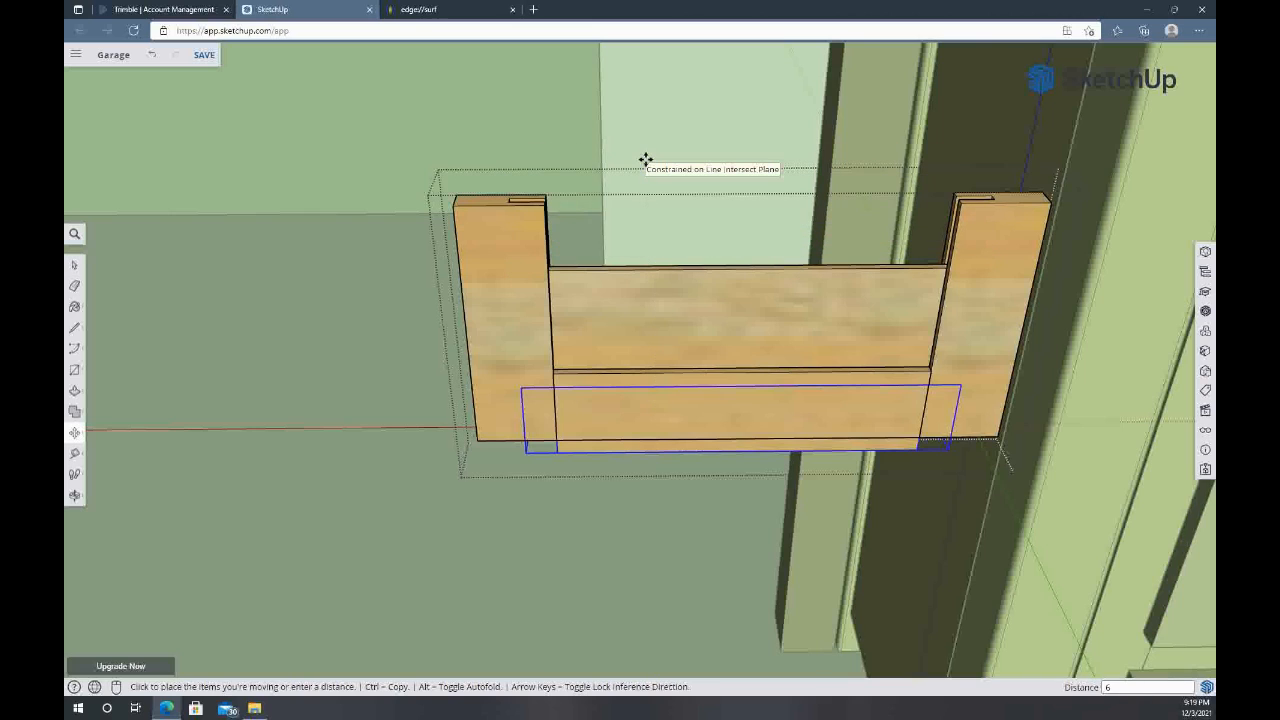
click(645, 160)
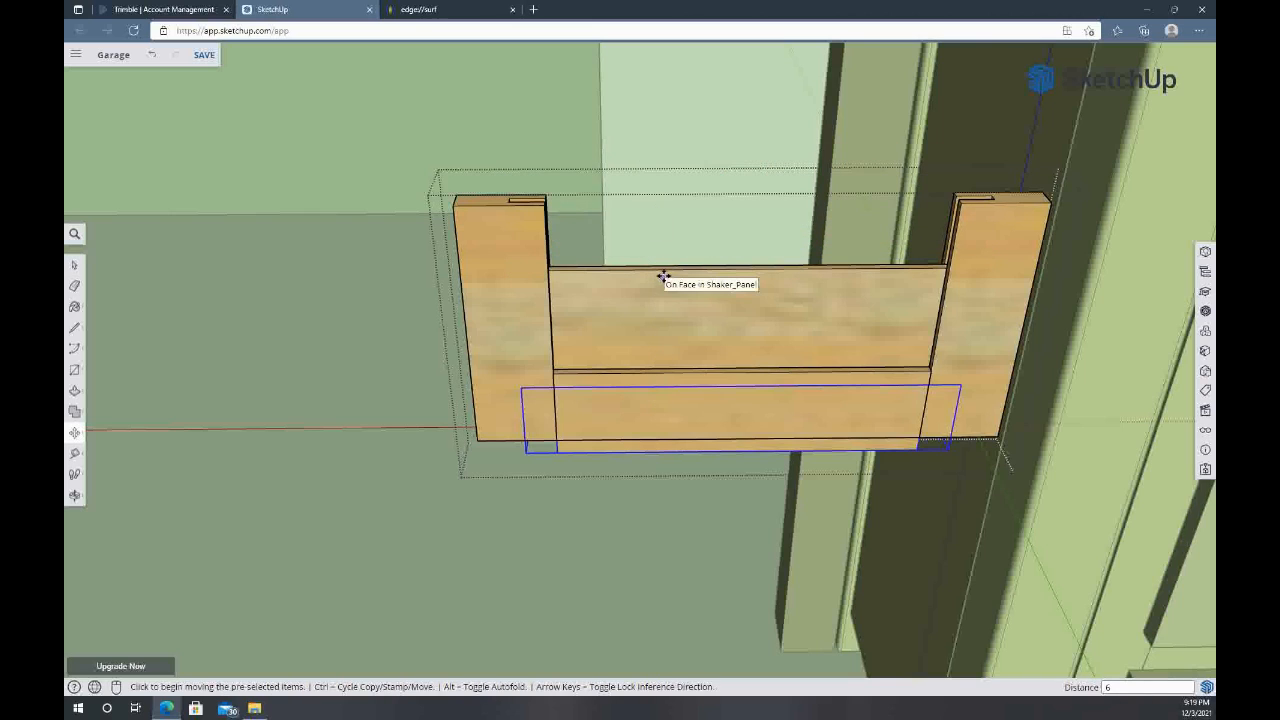
key(ctrl+z)
Move the drawer front's upper rail 6 inches straight up out of the stiles
click(697, 227)
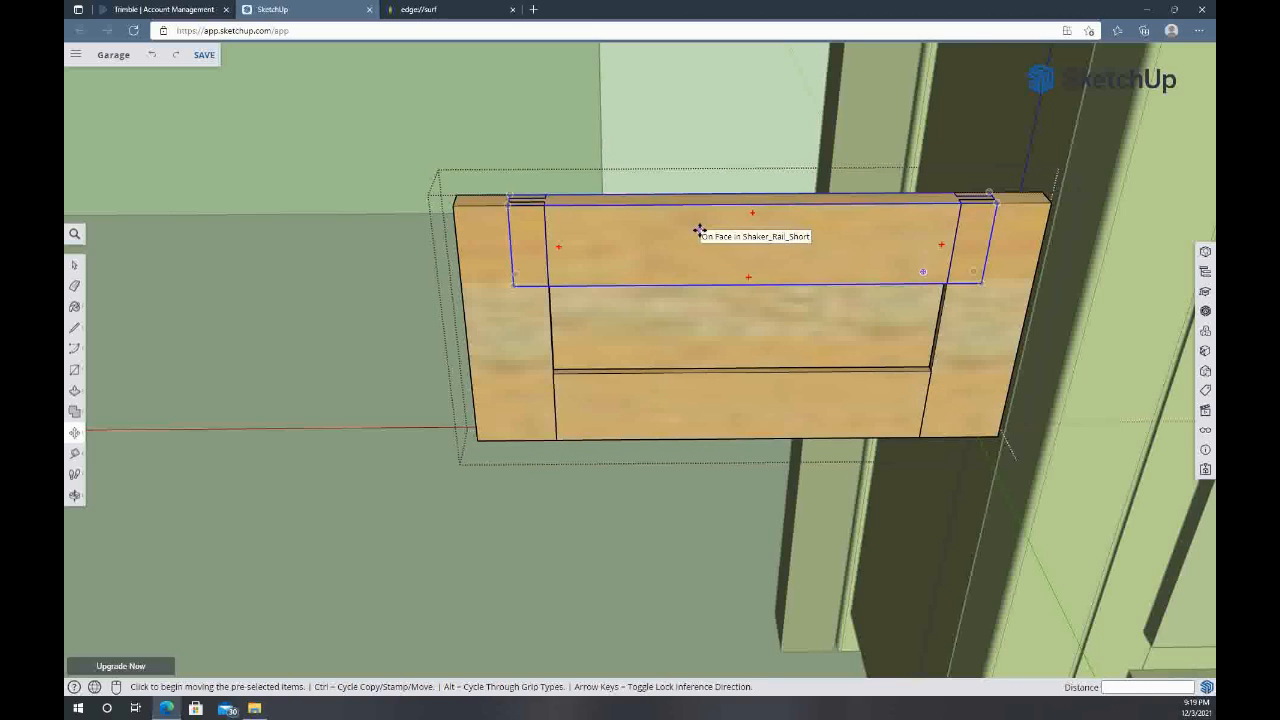
text(6)
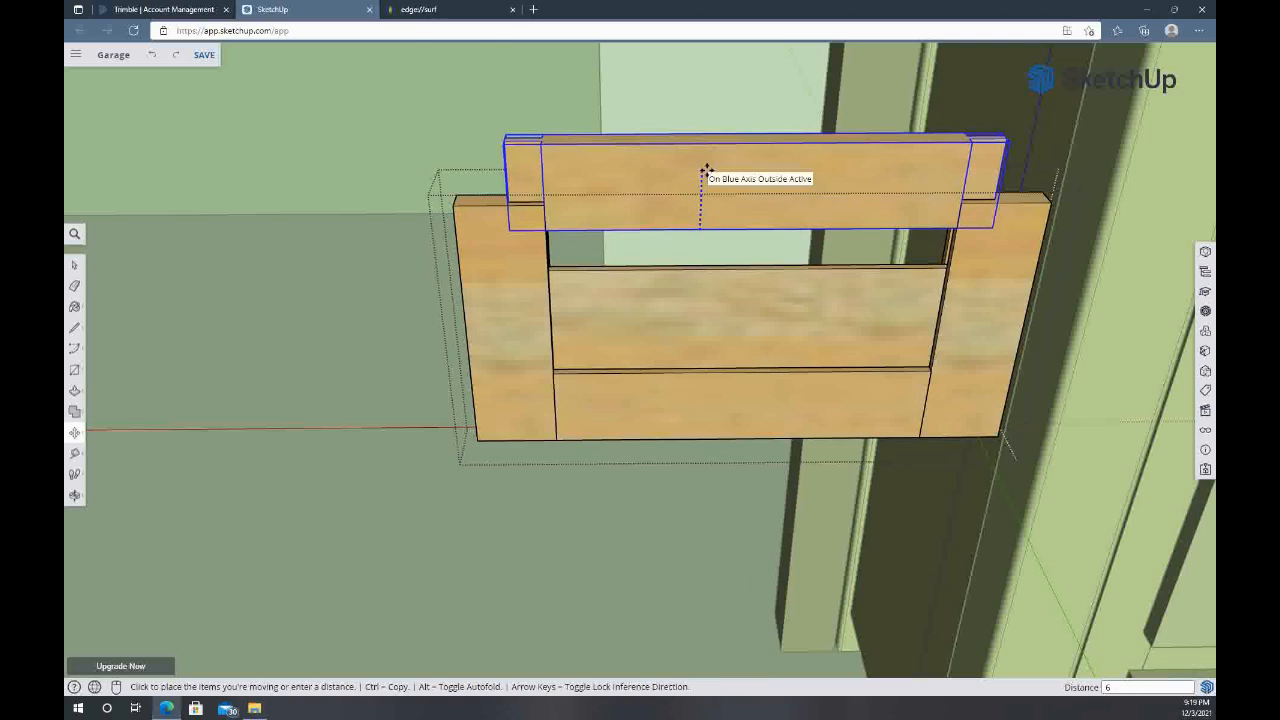
key(Return)
Examine the raised rail's tenoned ends and the matching grooves in the drawer front's stiles from several angles
middle_drag(734, 280, 528, 502)
scroll(371, 491, up, 5)
scroll(464, 472, down, 3)
middle_drag(525, 455, 460, 470)
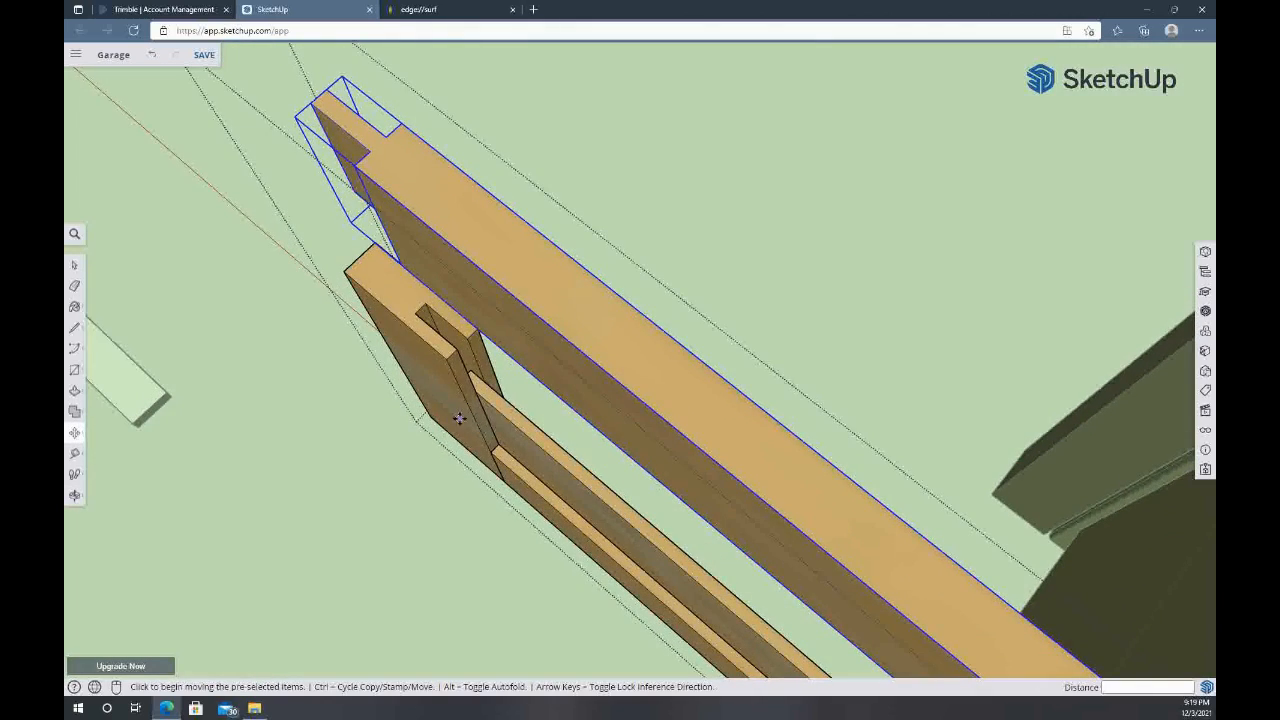
middle_drag(566, 508, 869, 406)
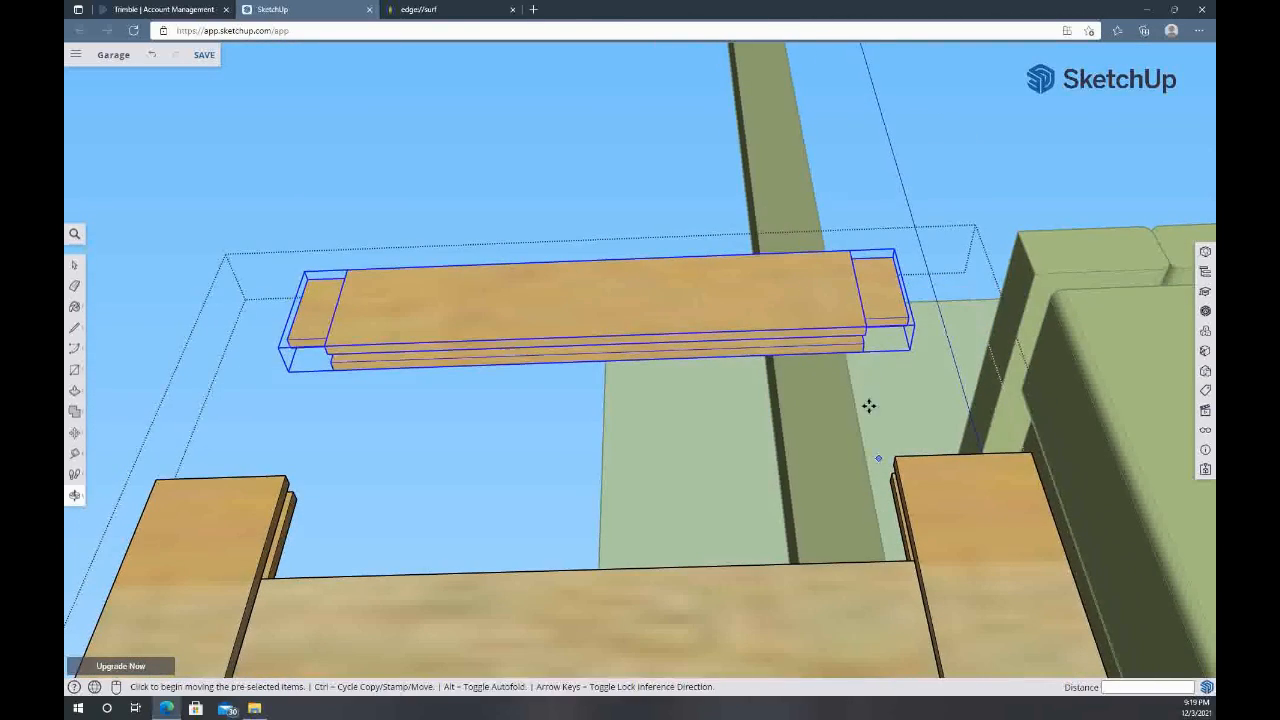
click(874, 284)
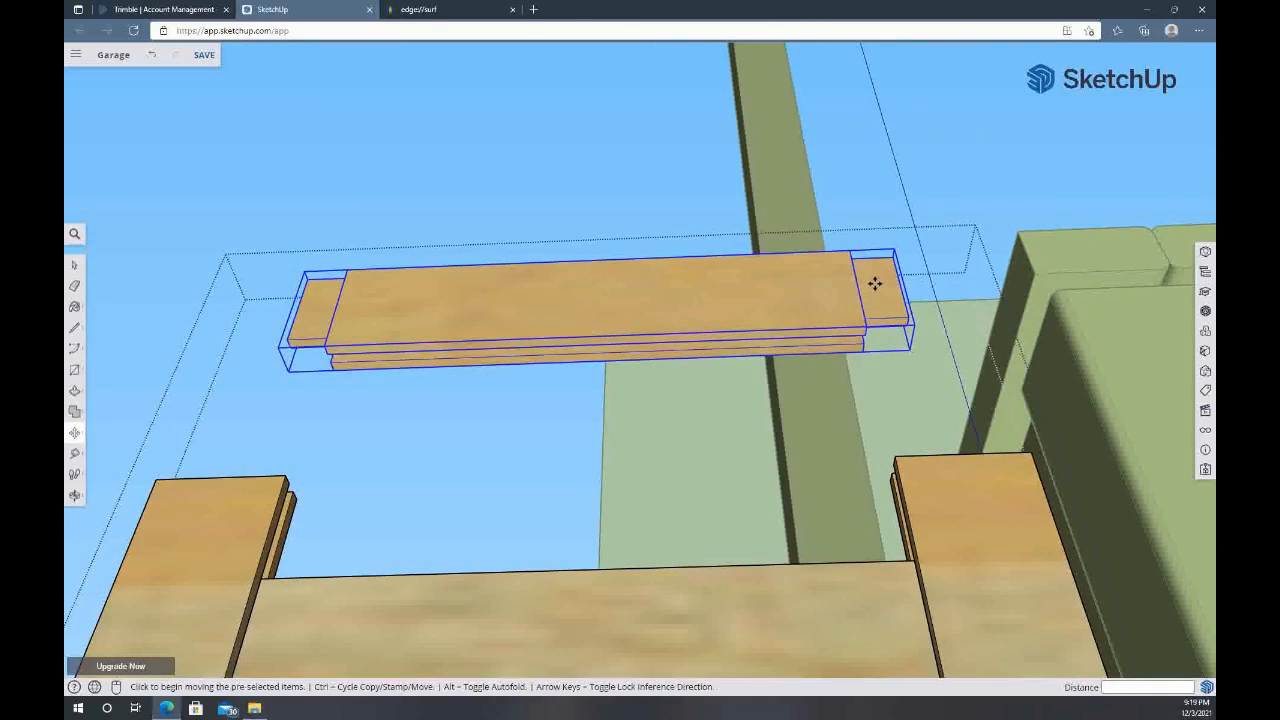
middle_drag(441, 318, 426, 400)
shift+middle_drag(391, 342, 600, 397)
Measure the length of the tenon along the top edge at one end of the raised rail
key(t)
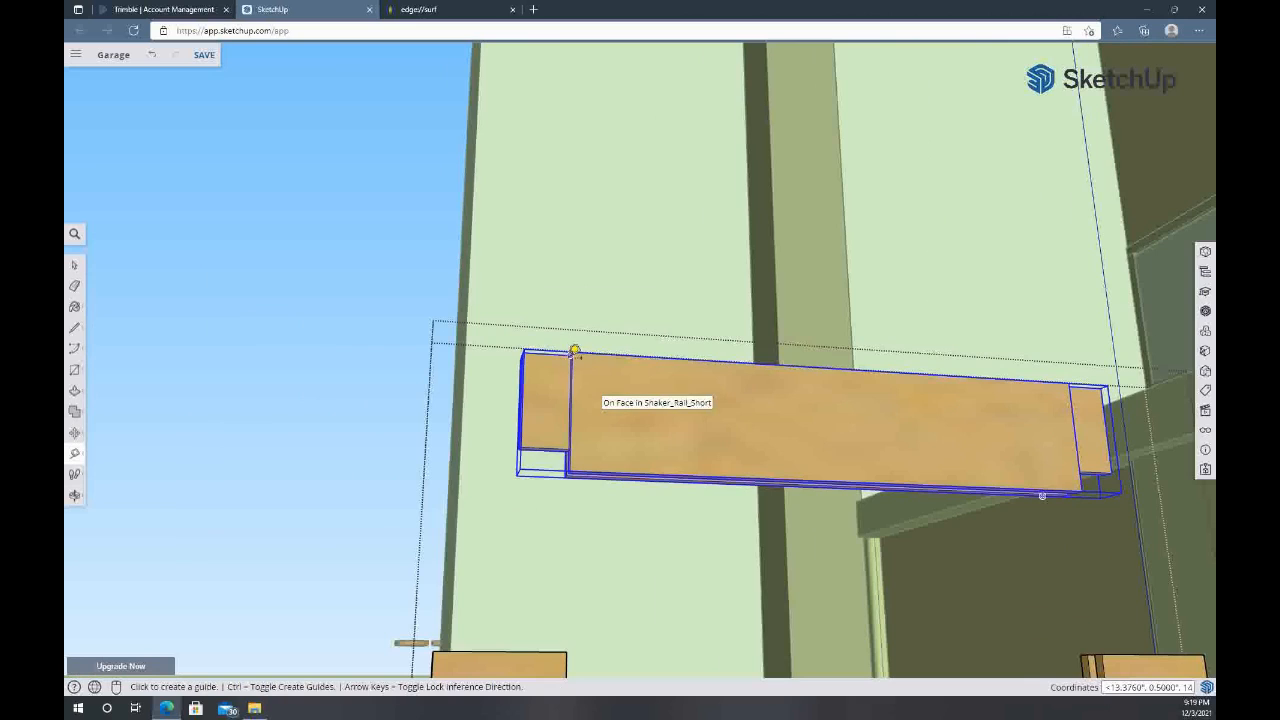
scroll(565, 352, up, 5)
click(440, 342)
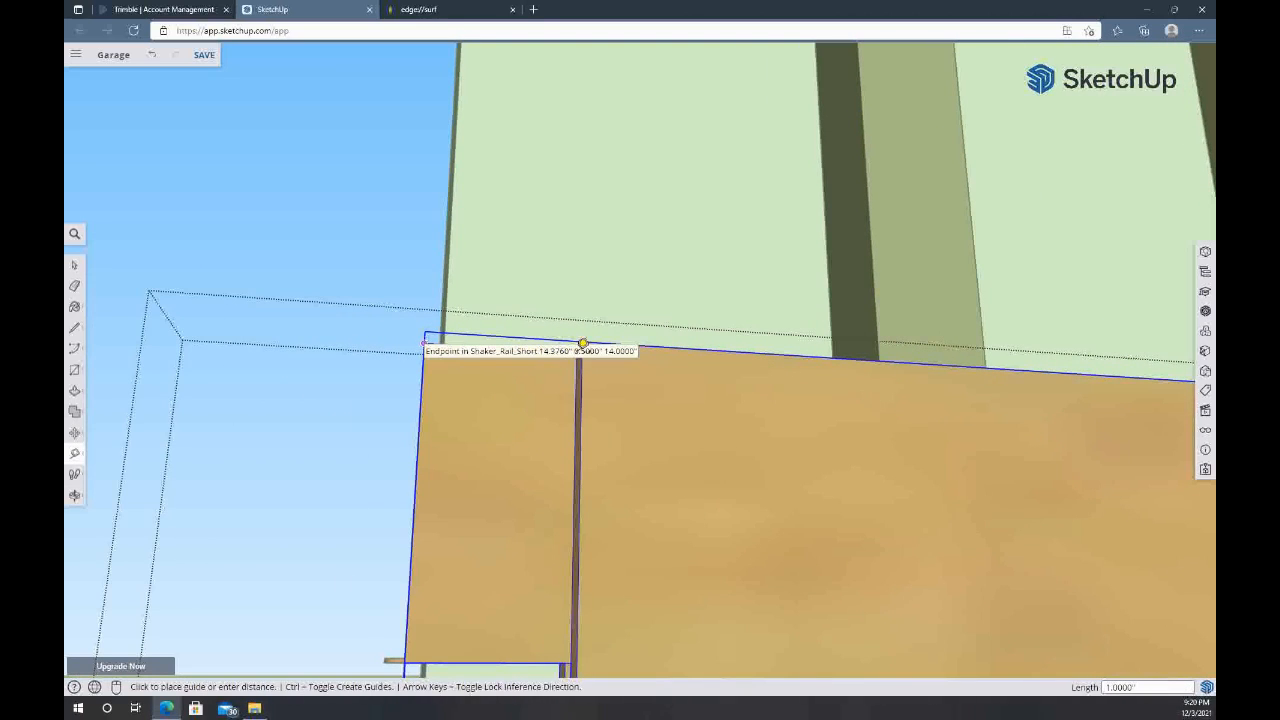
click(583, 343)
Measure the depth of the panel groove in the raised rail's underside at its tenoned end
middle_drag(589, 588, 590, 428)
middle_drag(727, 566, 469, 206)
middle_drag(420, 489, 507, 235)
click(515, 245)
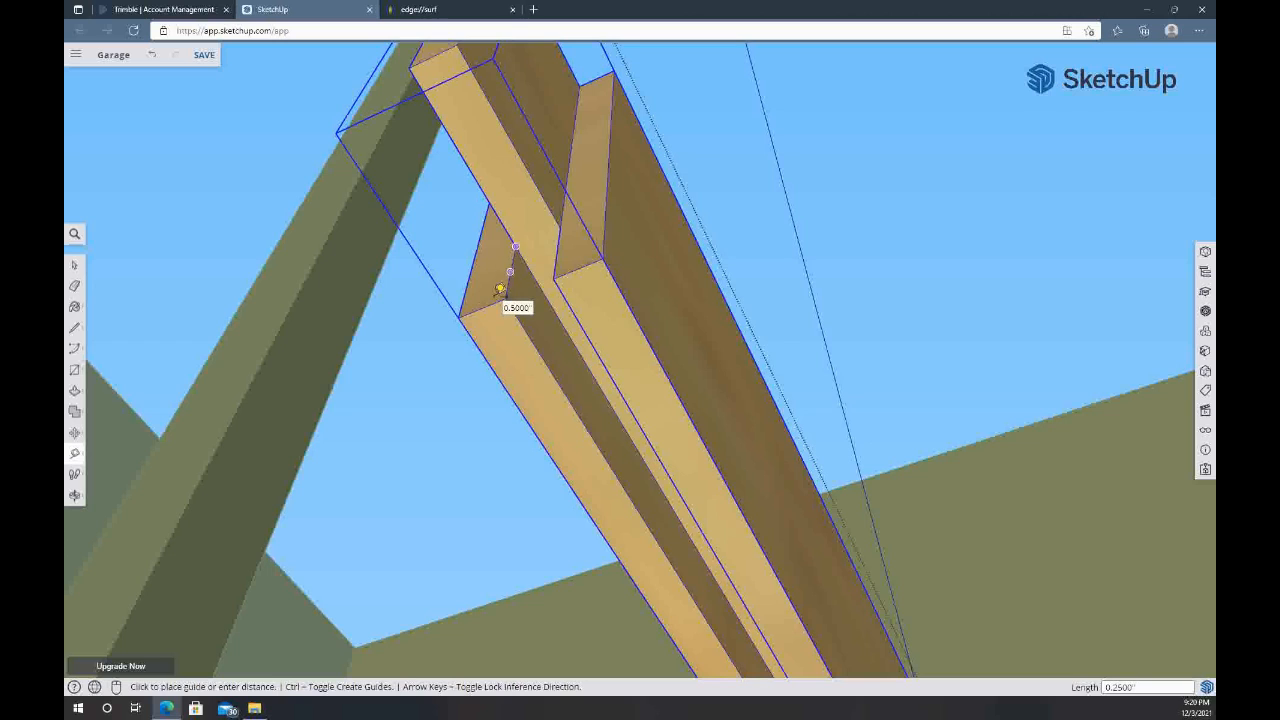
click(508, 297)
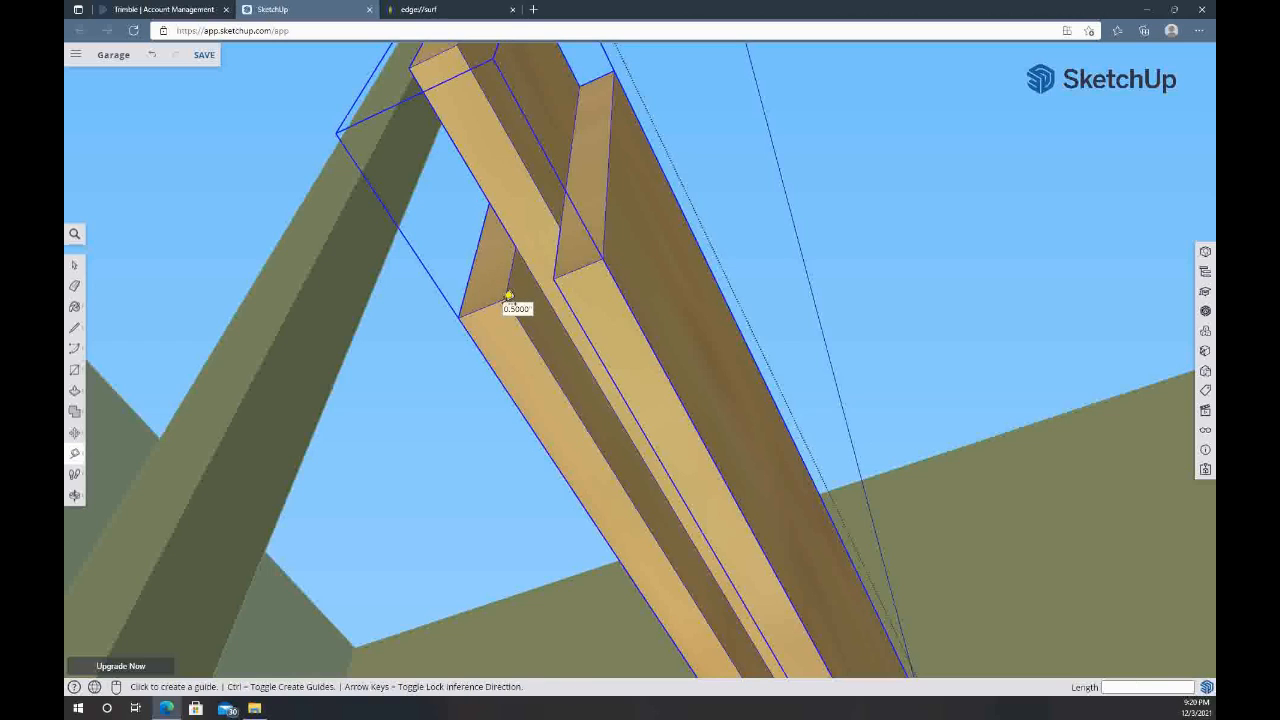
Measure across the raised rail's lower end, from its outer face corner to the lip opposite the groove
middle_drag(663, 323, 489, 365)
middle_drag(532, 315, 764, 323)
middle_drag(523, 343, 551, 379)
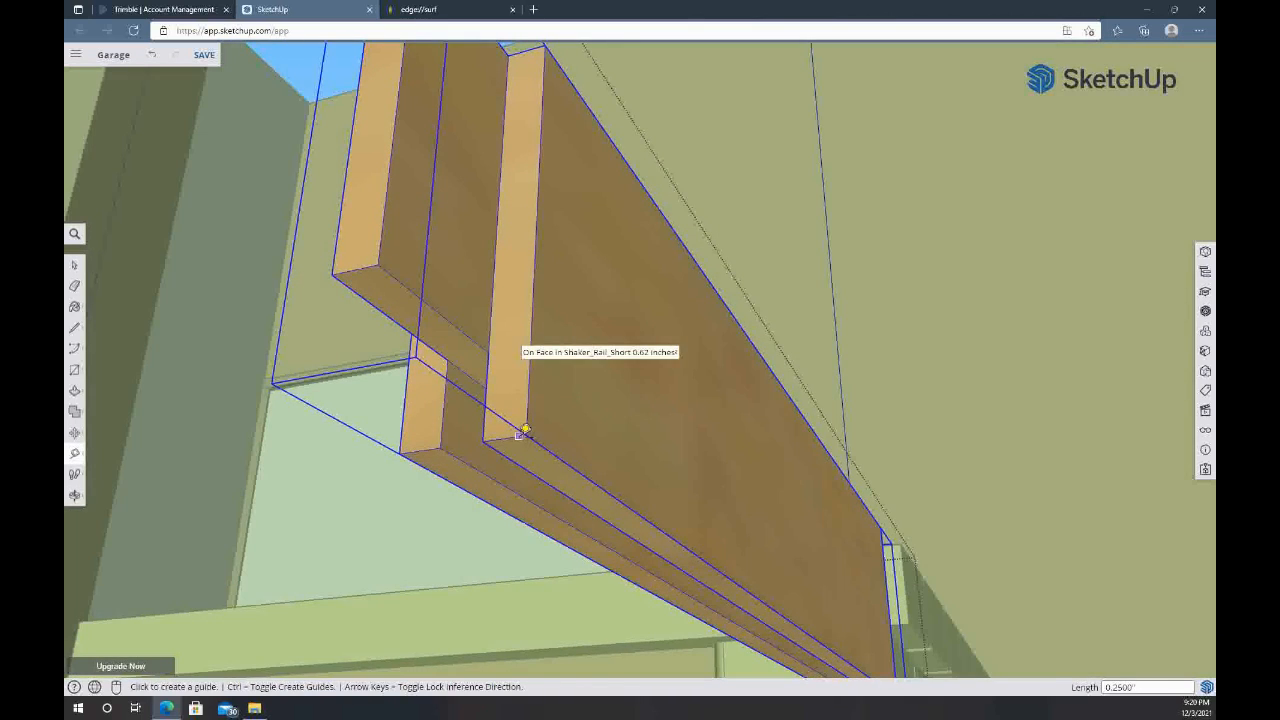
click(524, 436)
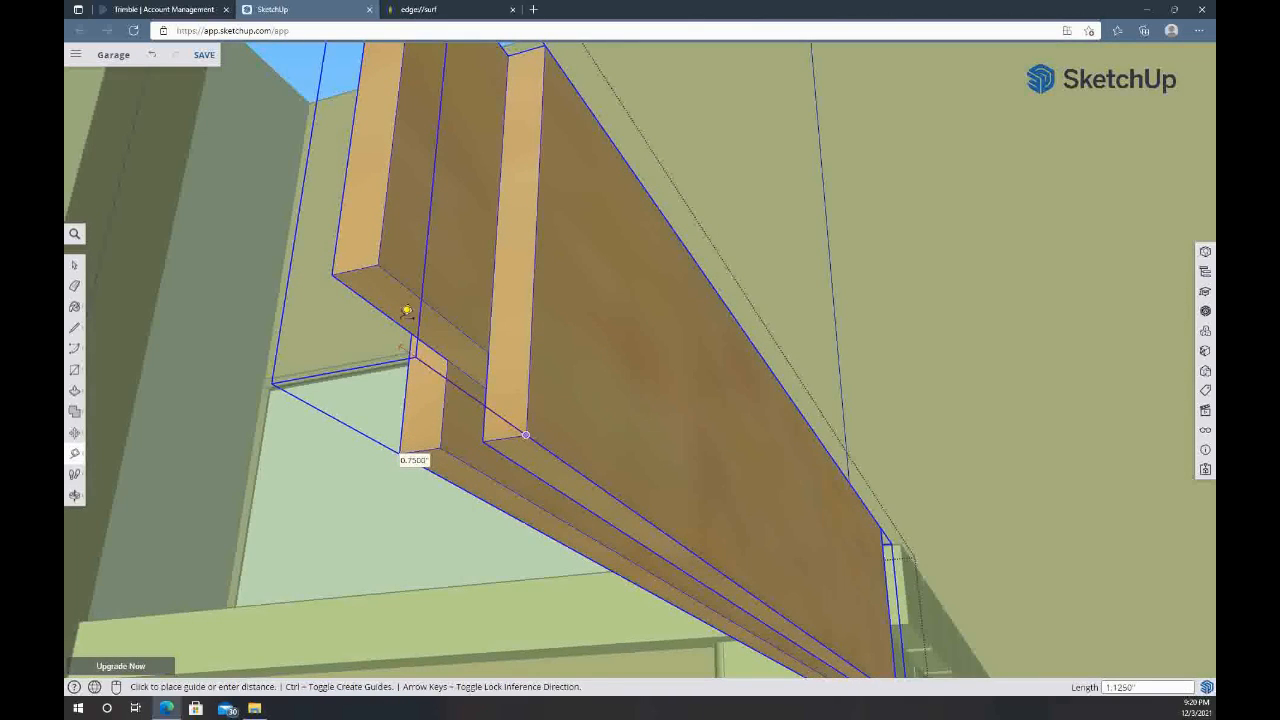
click(435, 448)
Compare the raised rail's shoulders and tenons with the grooved stiles below, and select the stile farthest from the bench
middle_drag(760, 358, 356, 488)
scroll(589, 309, down, 5)
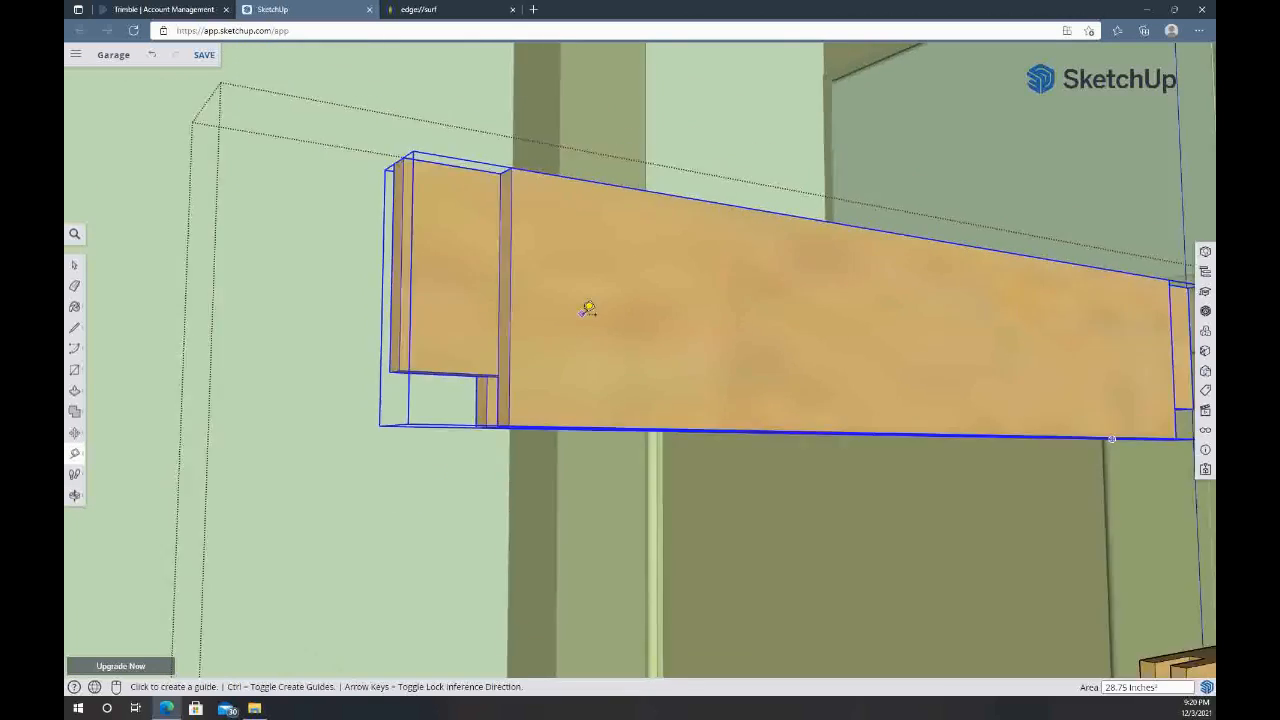
middle_drag(697, 320, 568, 435)
scroll(568, 435, down, 2)
scroll(573, 432, down, 2)
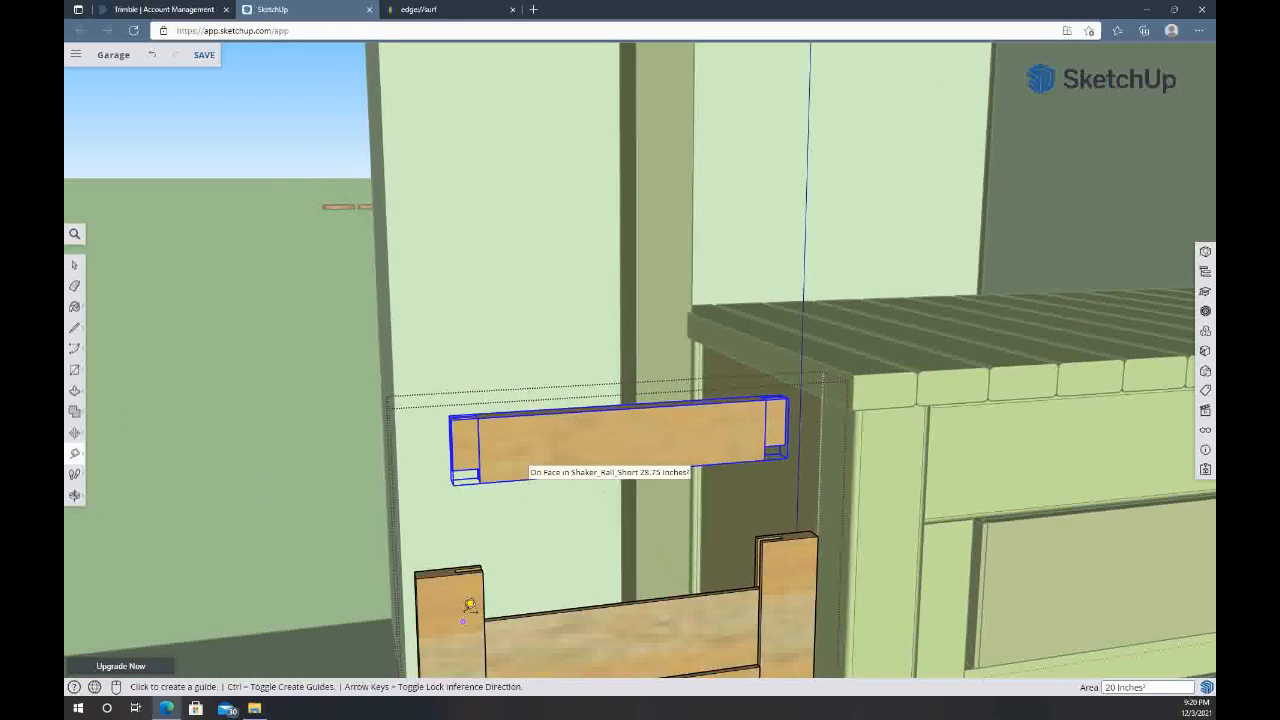
middle_drag(529, 463, 549, 314)
scroll(549, 236, up, 1)
scroll(549, 236, up, 3)
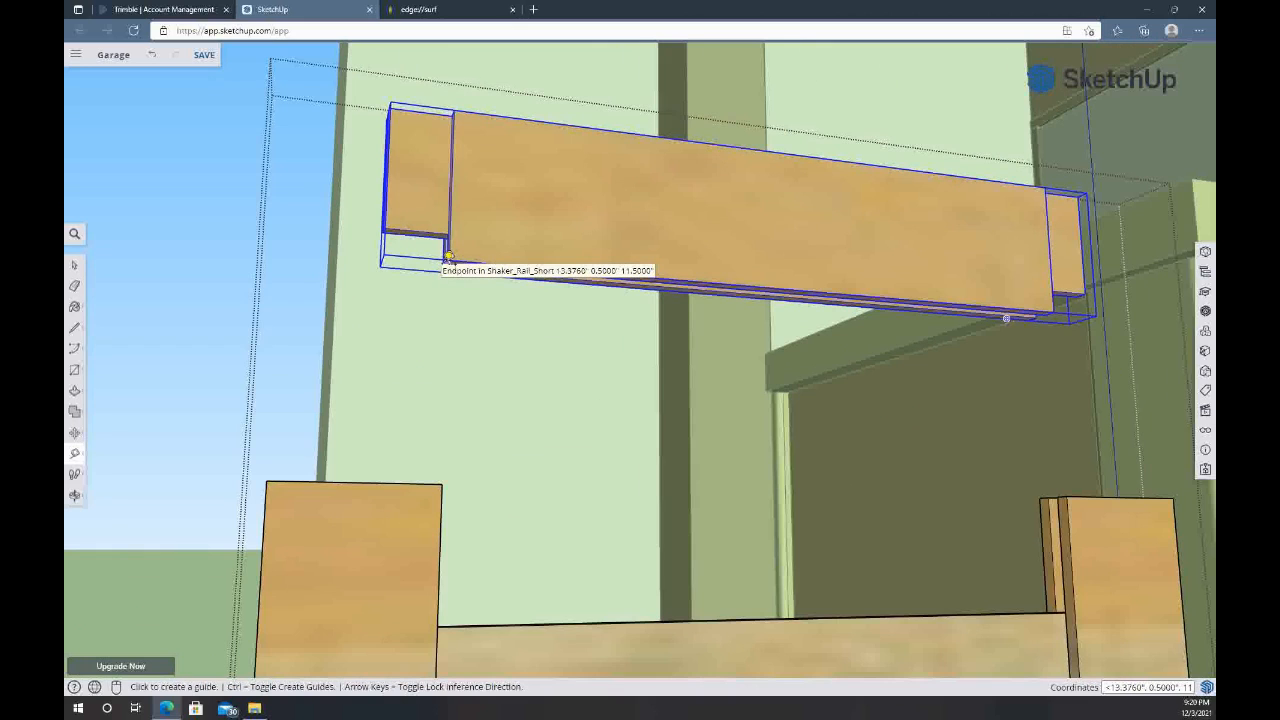
middle_drag(322, 515, 374, 674)
shift+middle_drag(436, 624, 443, 494)
middle_drag(443, 494, 438, 573)
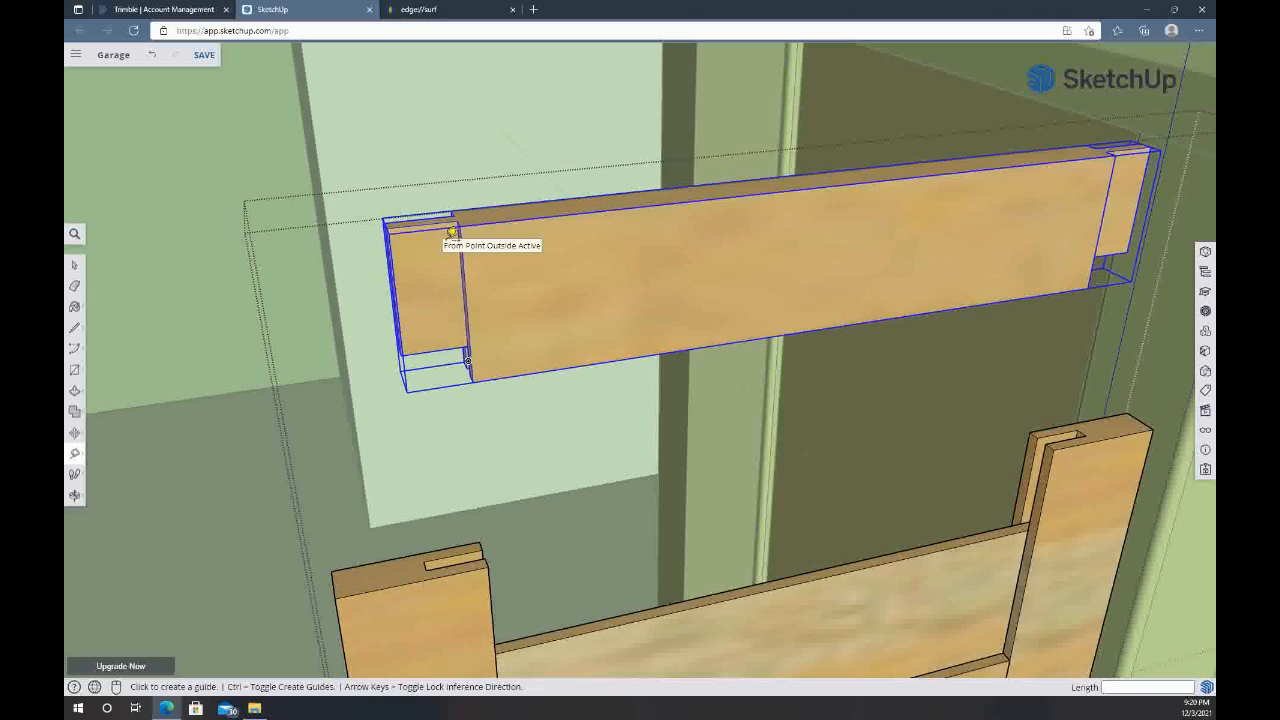
key(space)
click(457, 565)
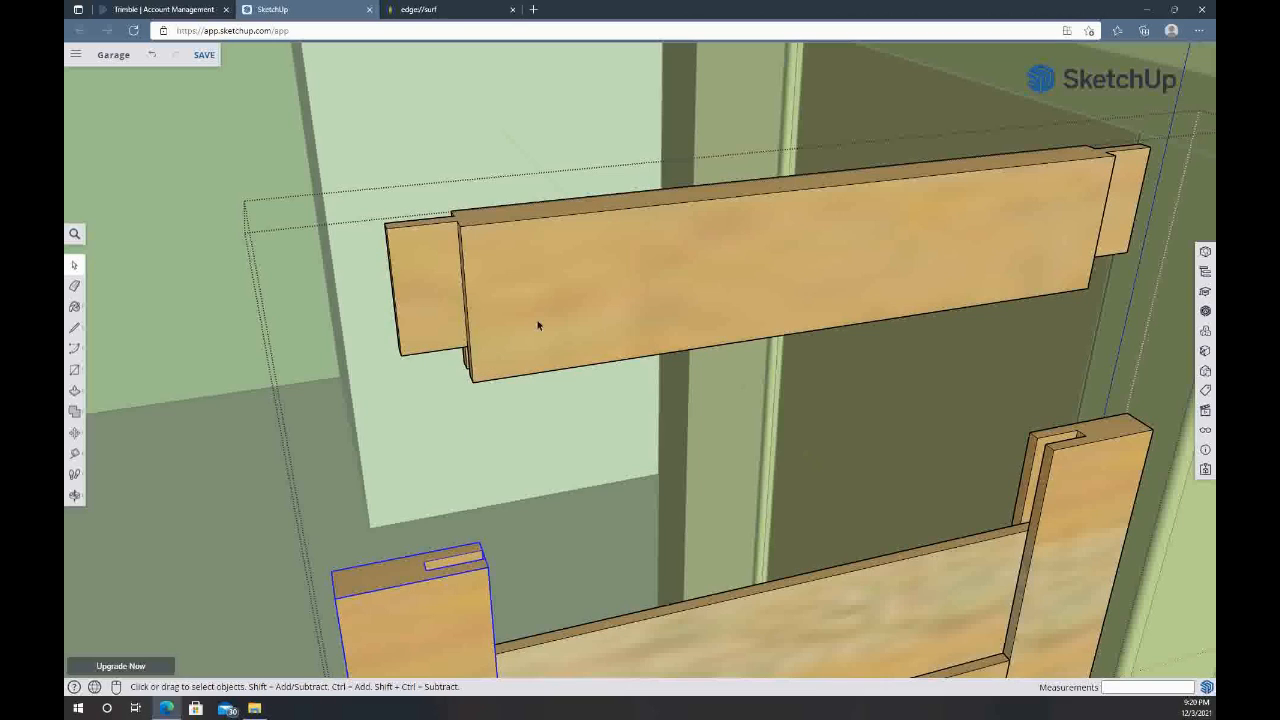
Measure the raised rail's full length along the top, from one tenon tip to the other
scroll(520, 310, down, 10)
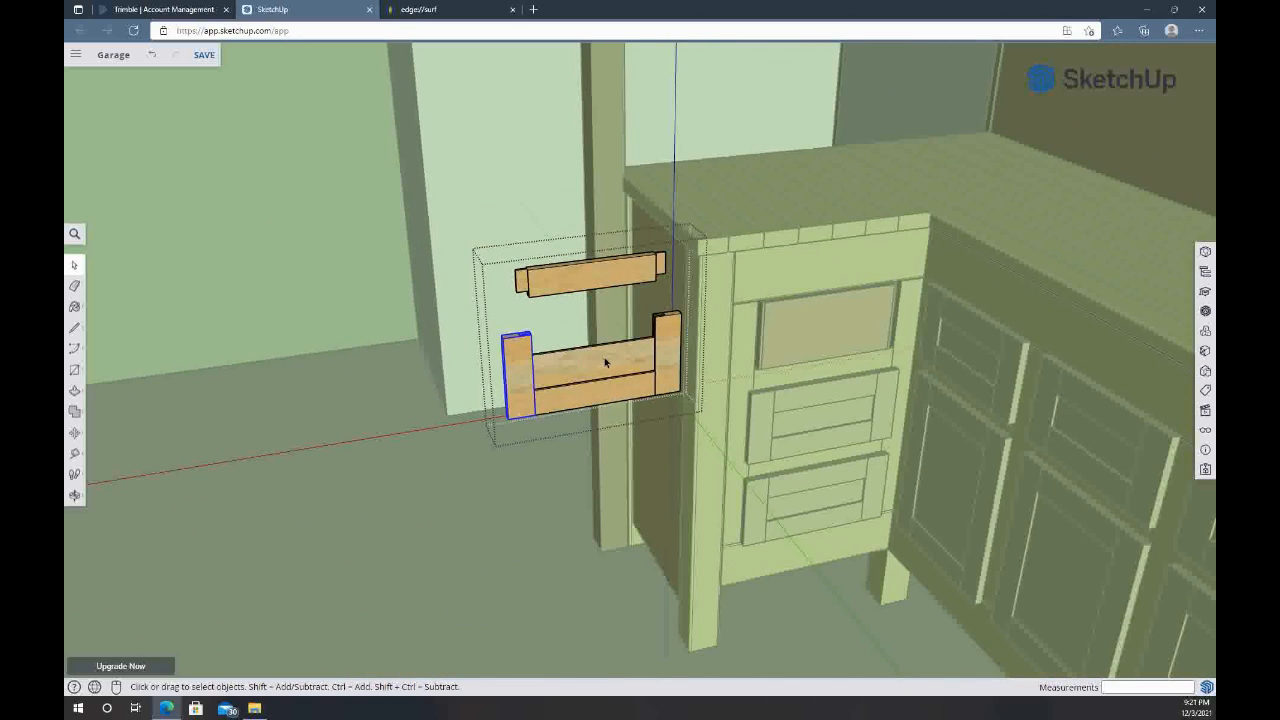
middle_drag(848, 523, 708, 424)
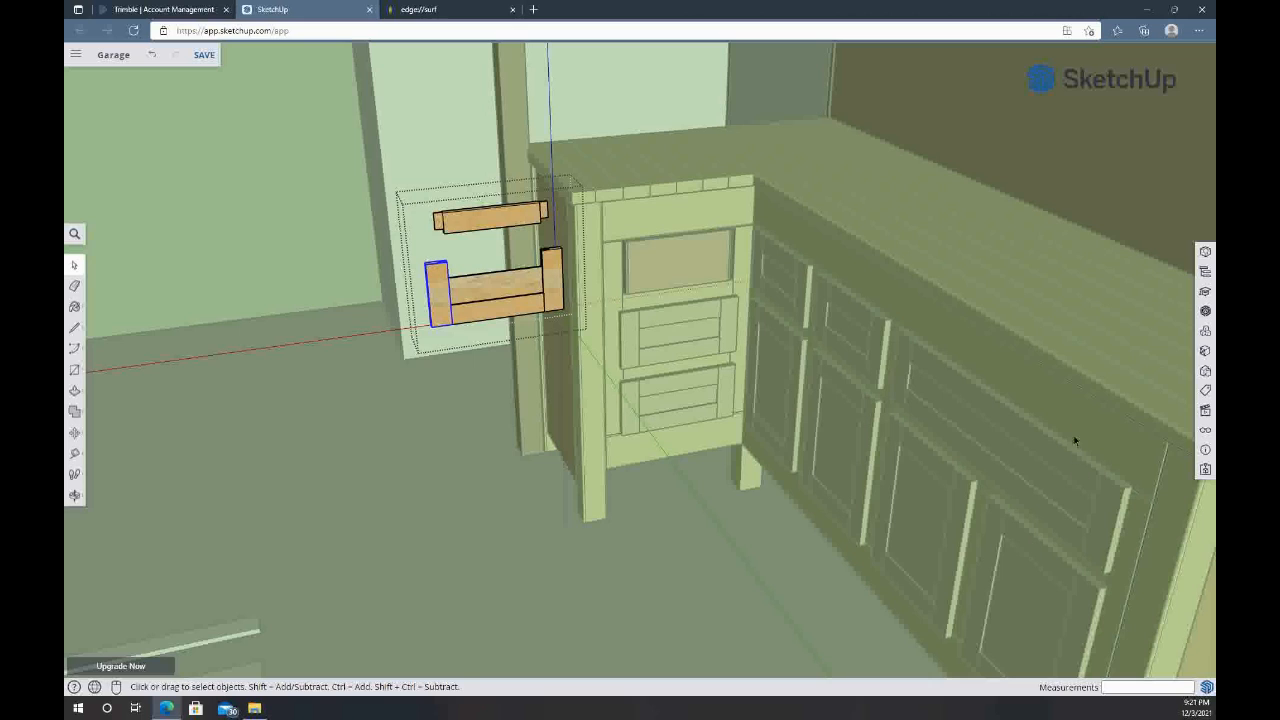
scroll(443, 187, up, 5)
scroll(490, 340, down, 5)
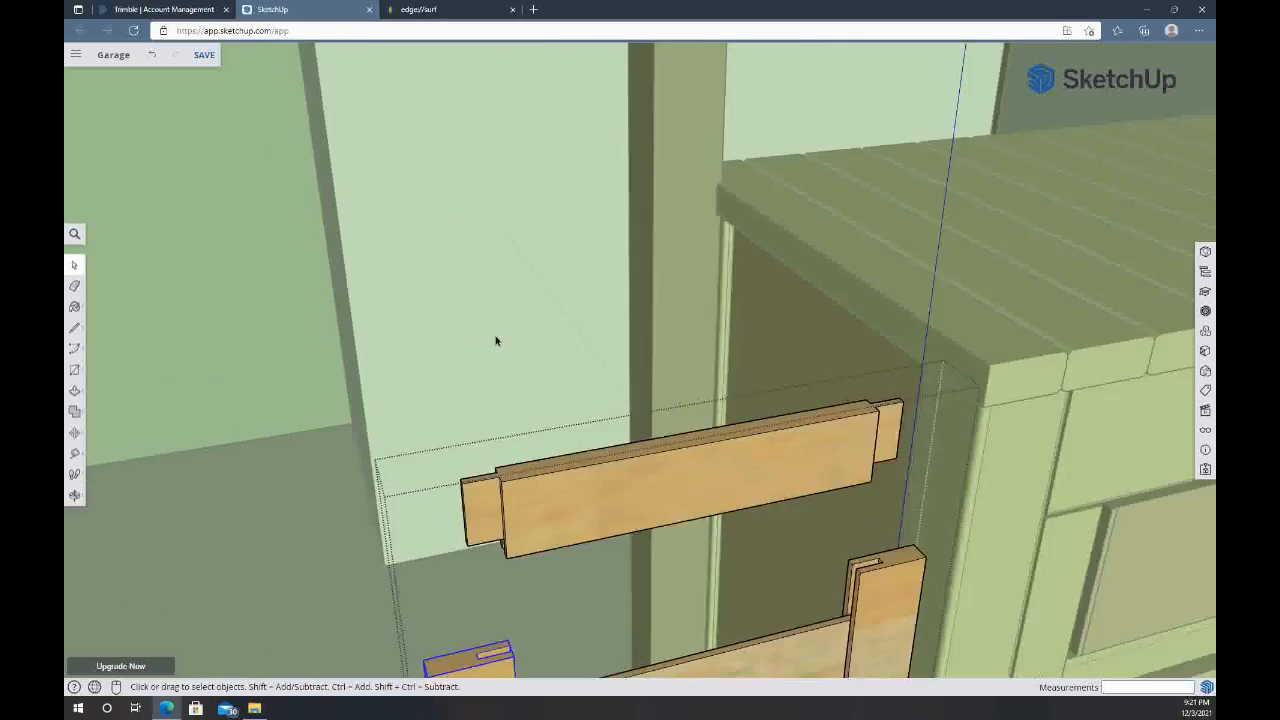
key(t)
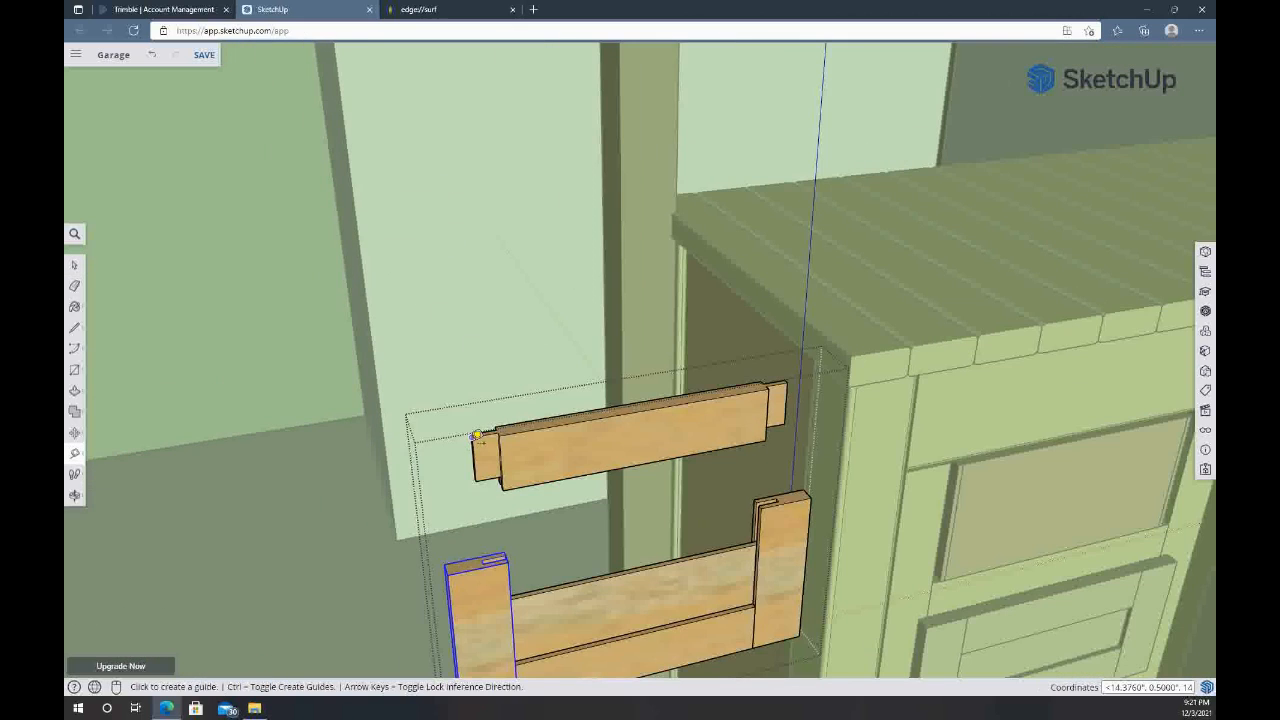
click(472, 437)
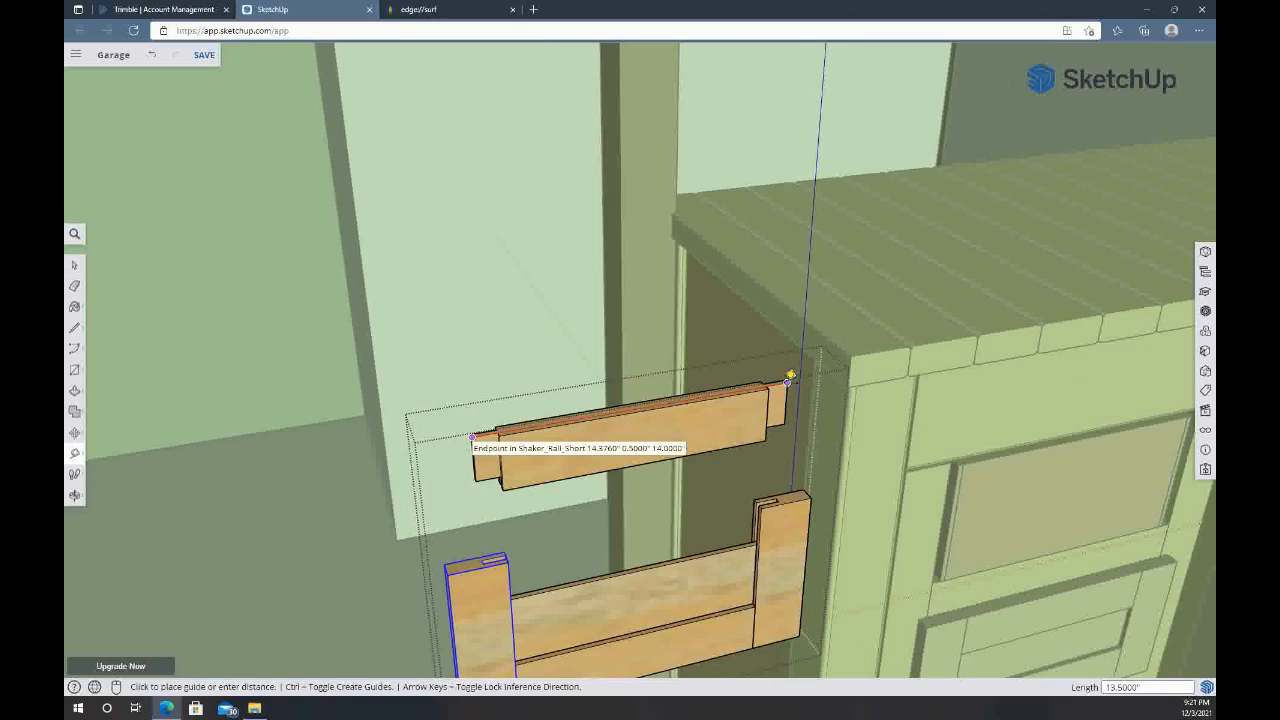
click(790, 375)
Review the separated drawer front alongside the drawer and door fronts on both legs of the bench
scroll(790, 375, down, 5)
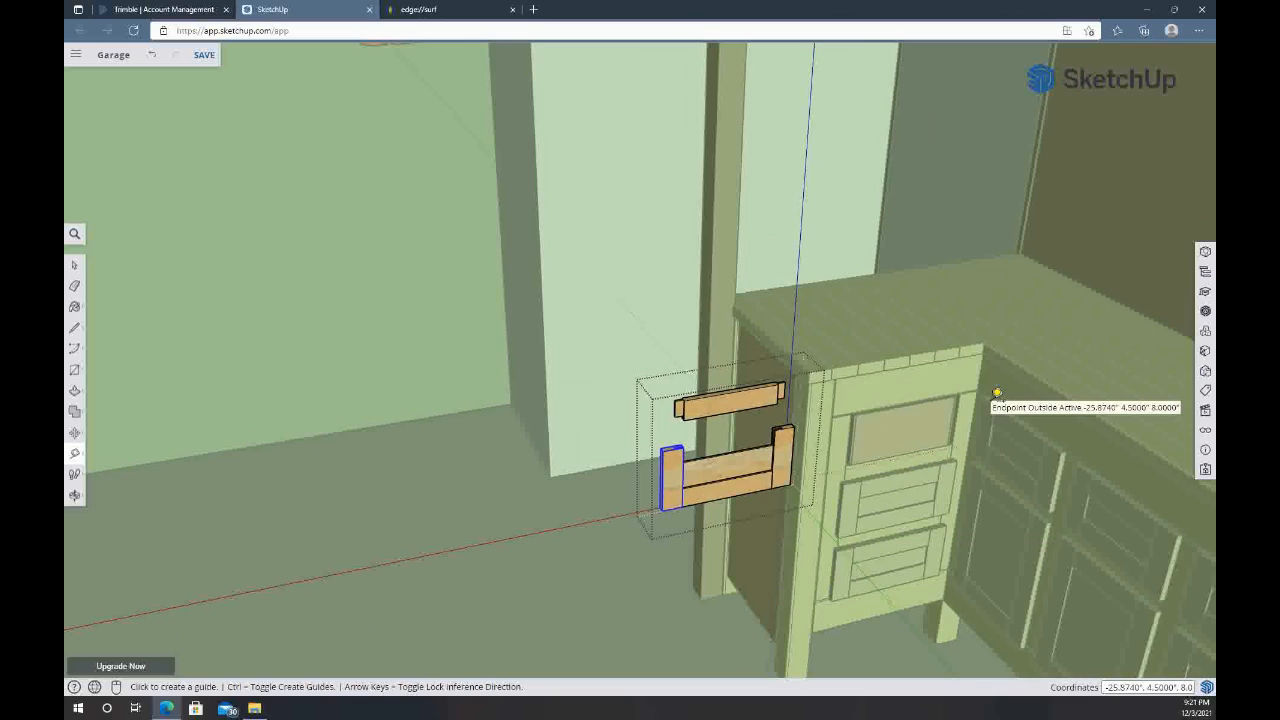
middle_drag(1000, 441, 770, 312)
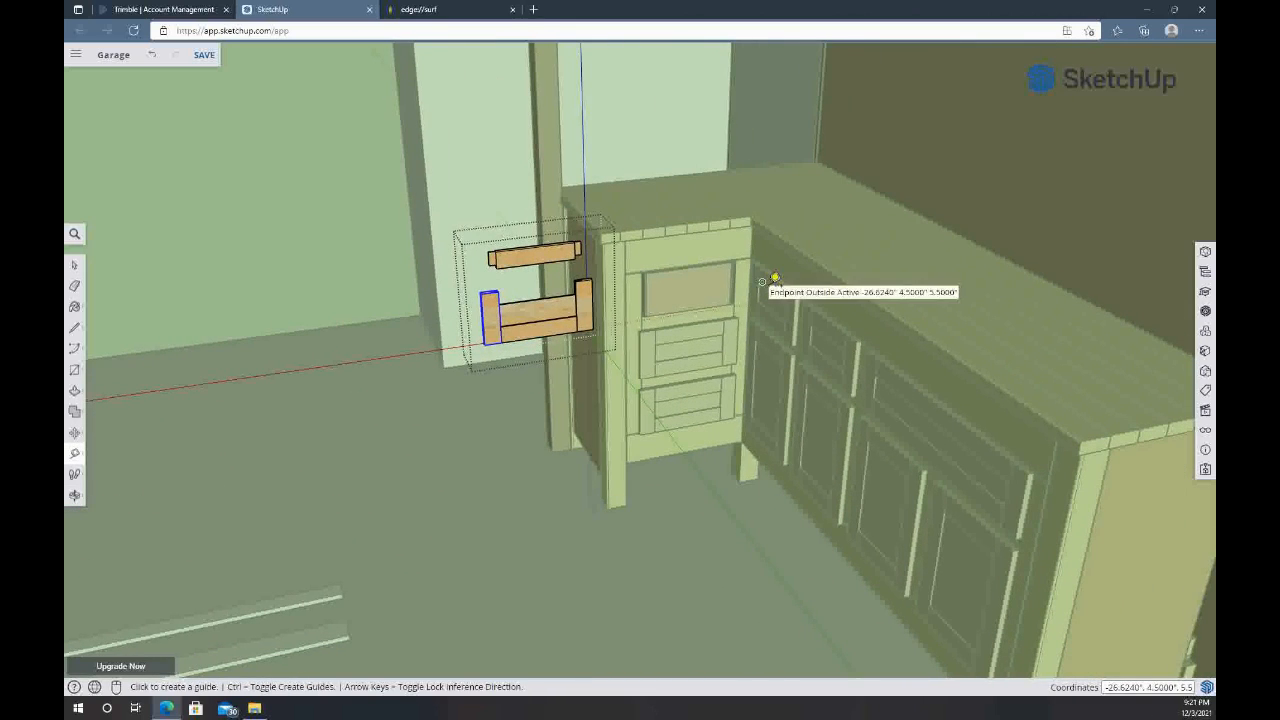
key(space)
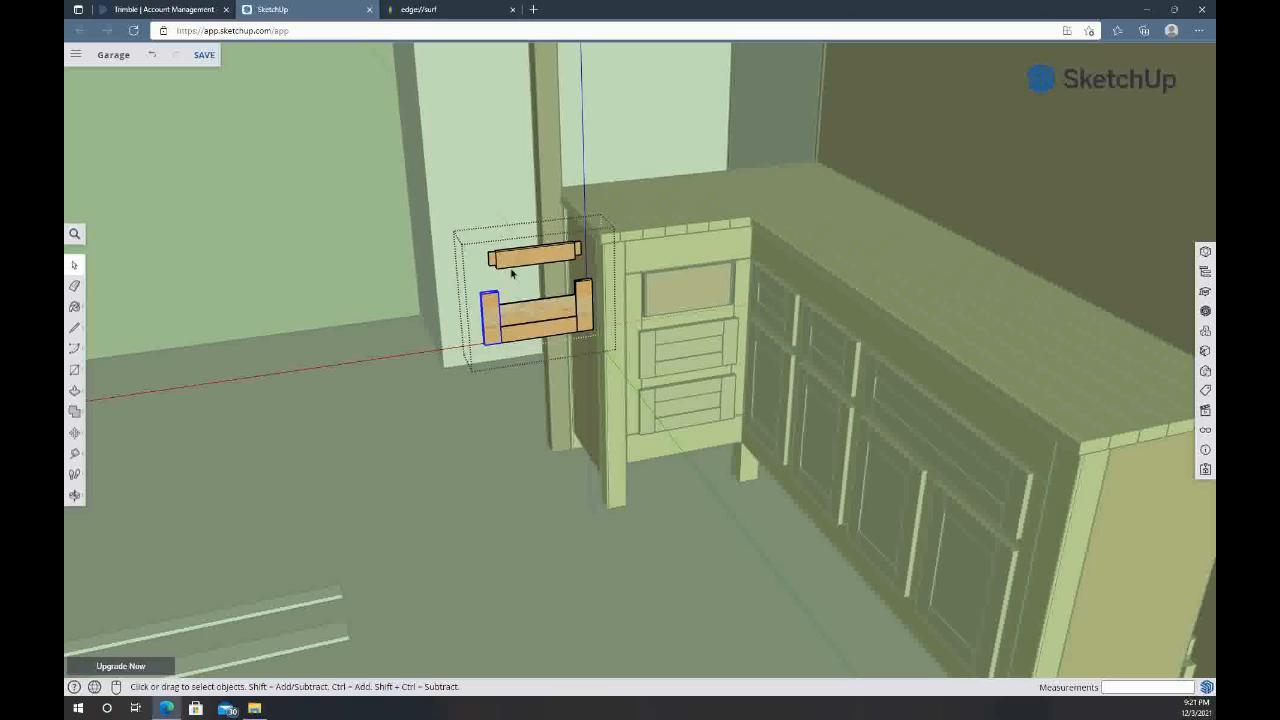
scroll(512, 268, up, 6)
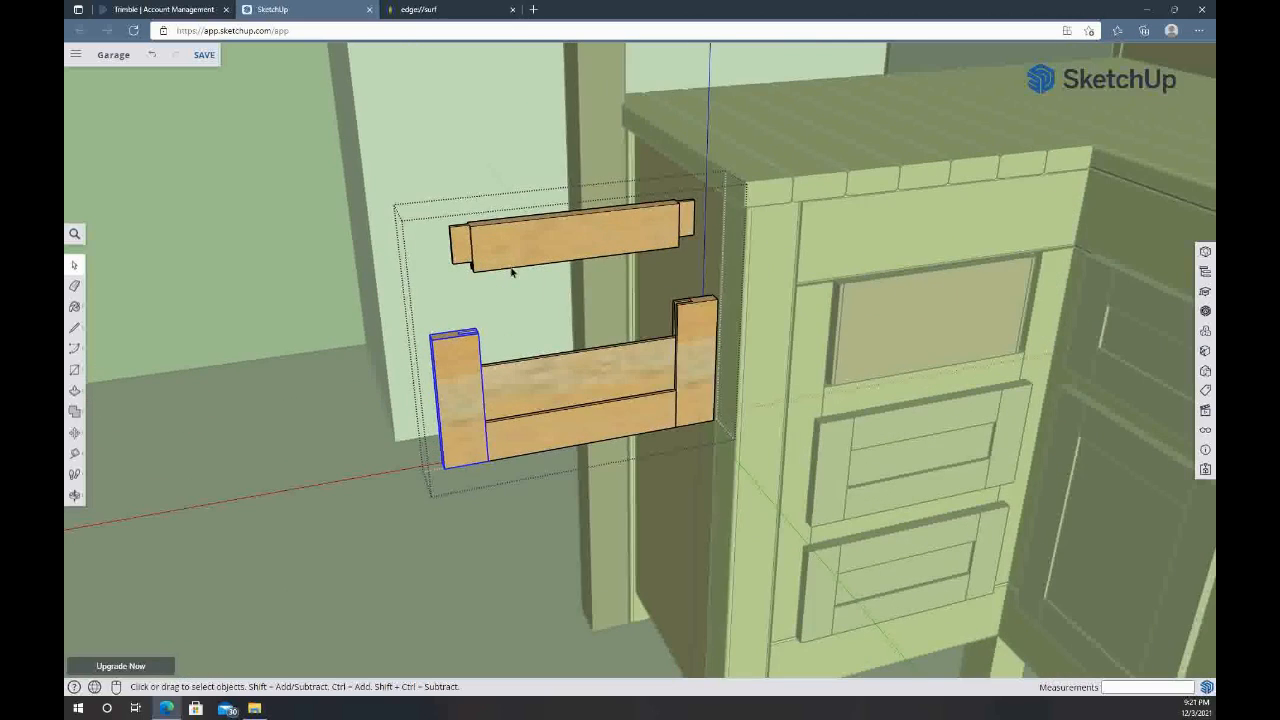
scroll(505, 263, down, 4)
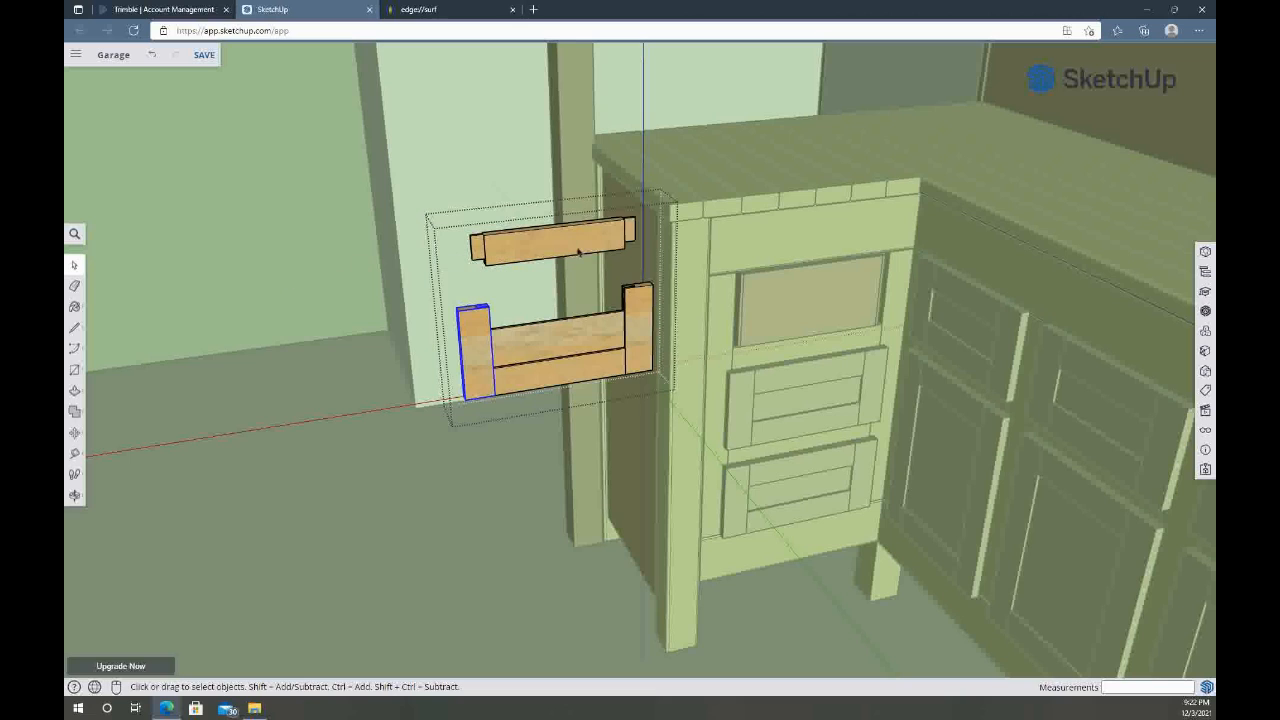
scroll(853, 423, down, 5)
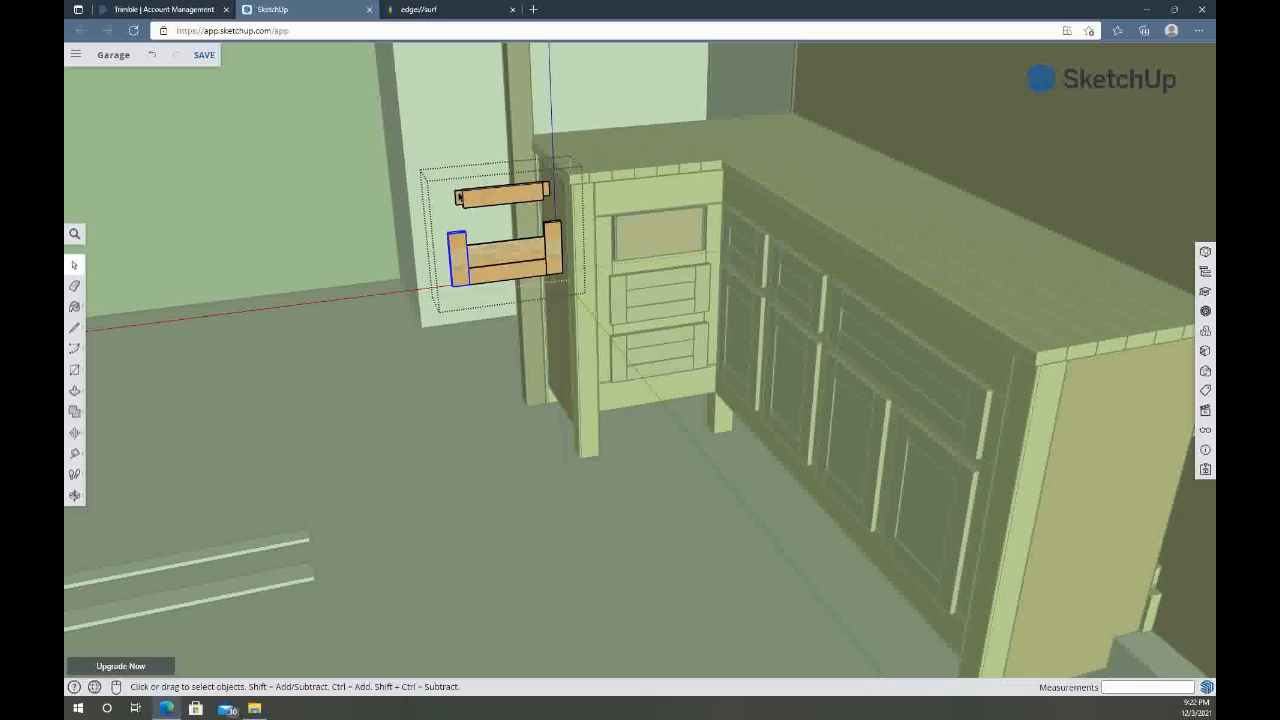
Select the raised rail and open it for editing with its tenoned end in close view
scroll(459, 197, up, 10)
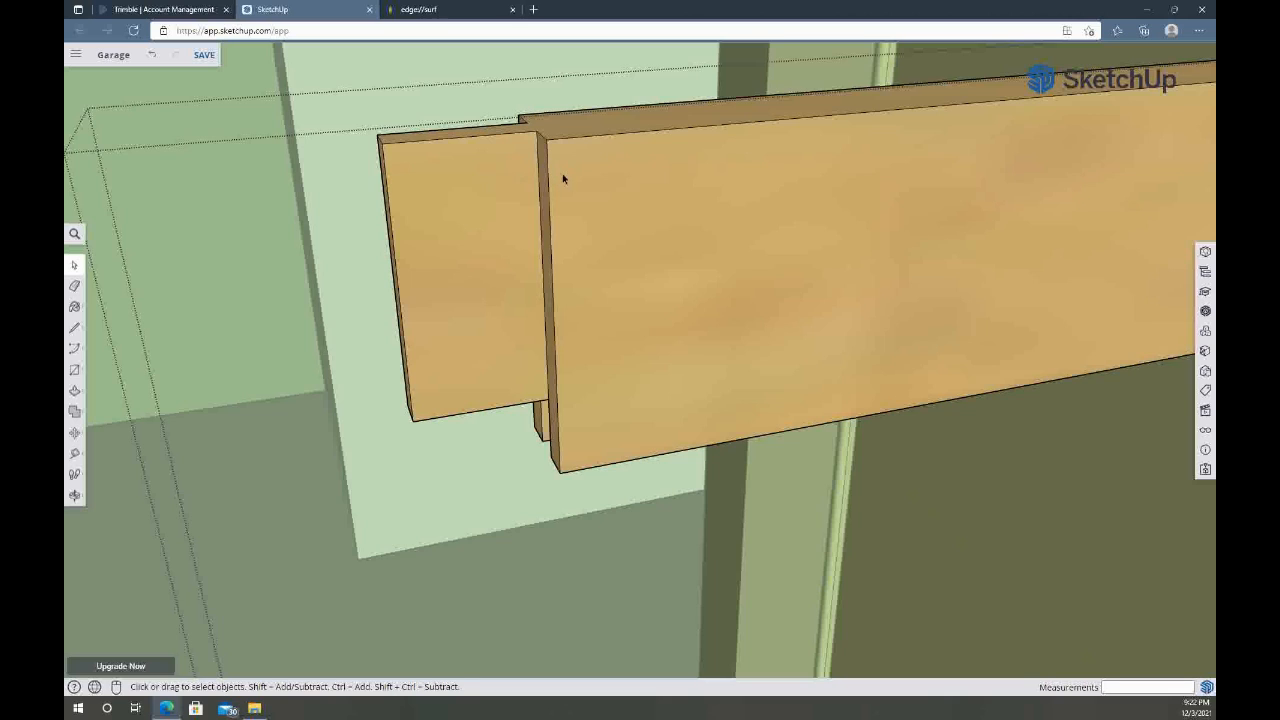
click(617, 190)
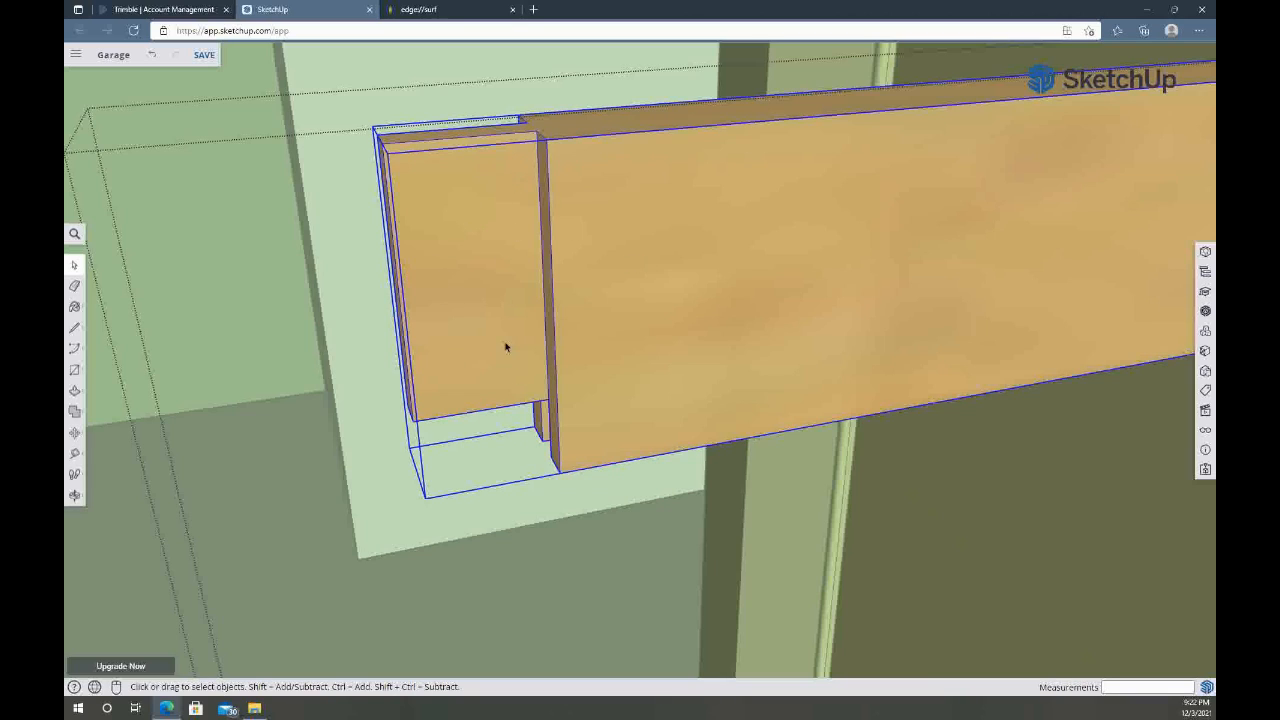
middle_drag(528, 327, 634, 334)
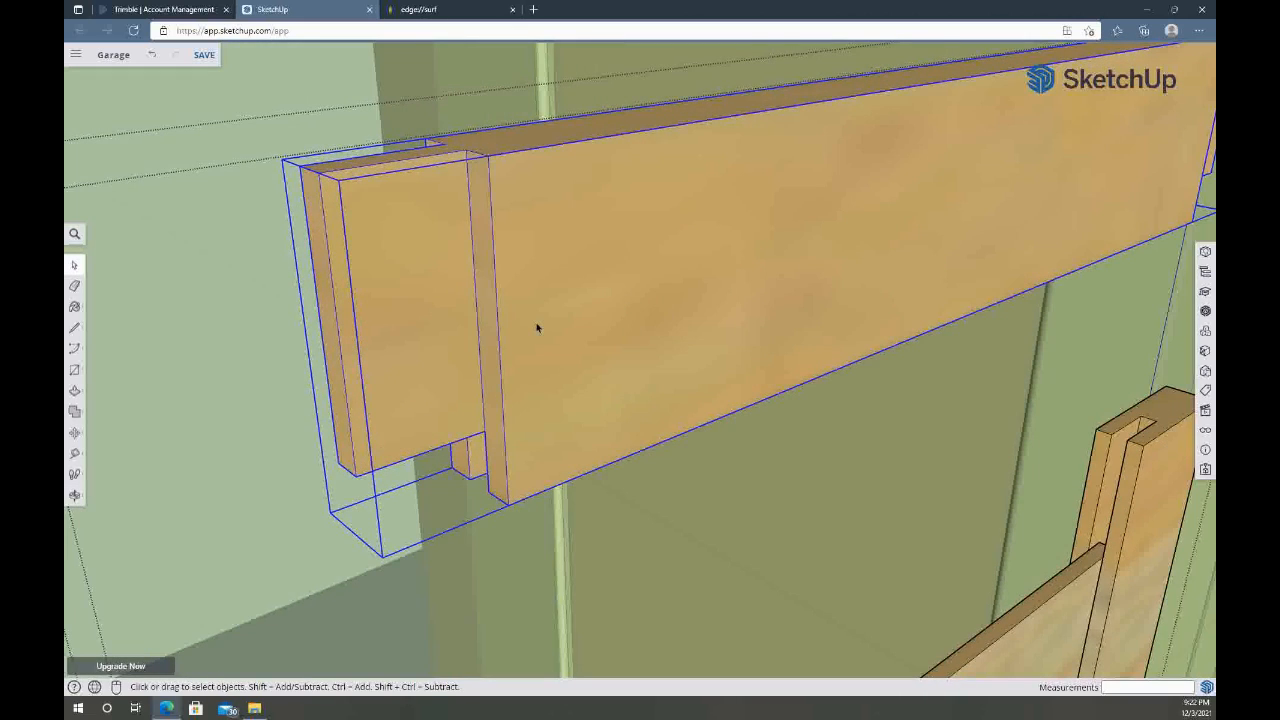
double_click(494, 334)
Pull the rail's front shoulder face out 1 inch over the tenon, and push it back by the same distance
click(494, 336)
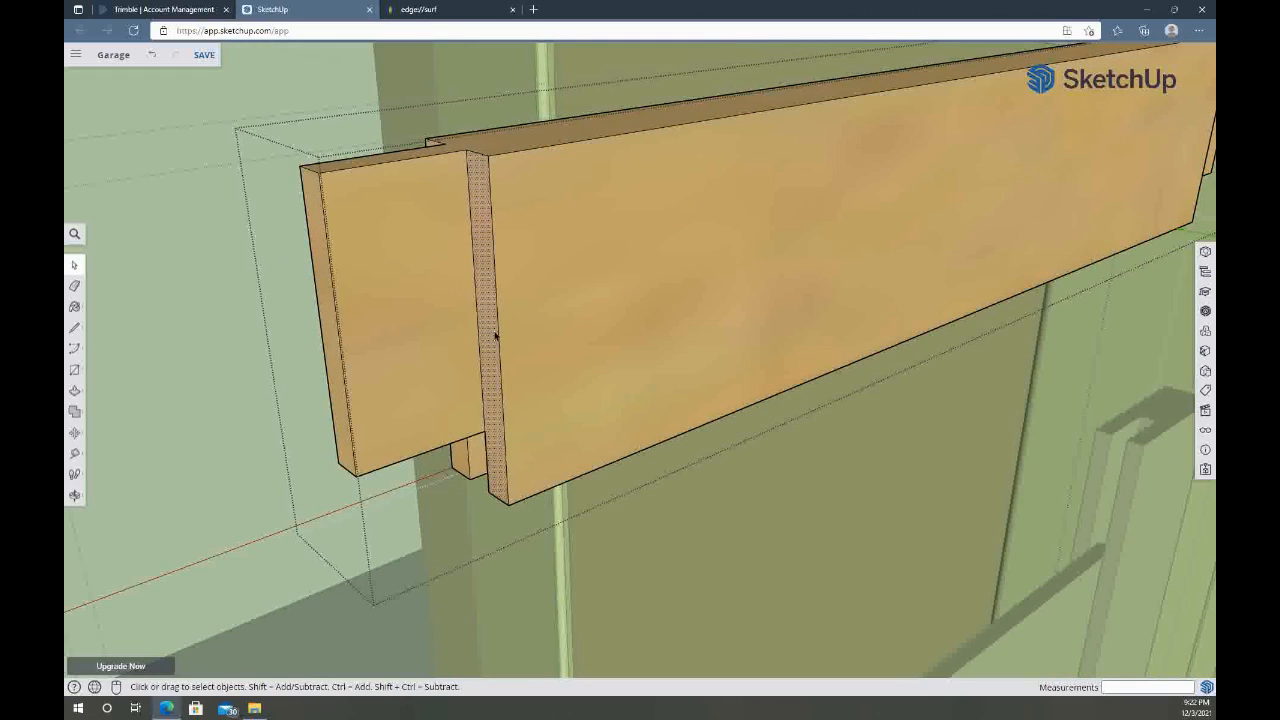
key(p)
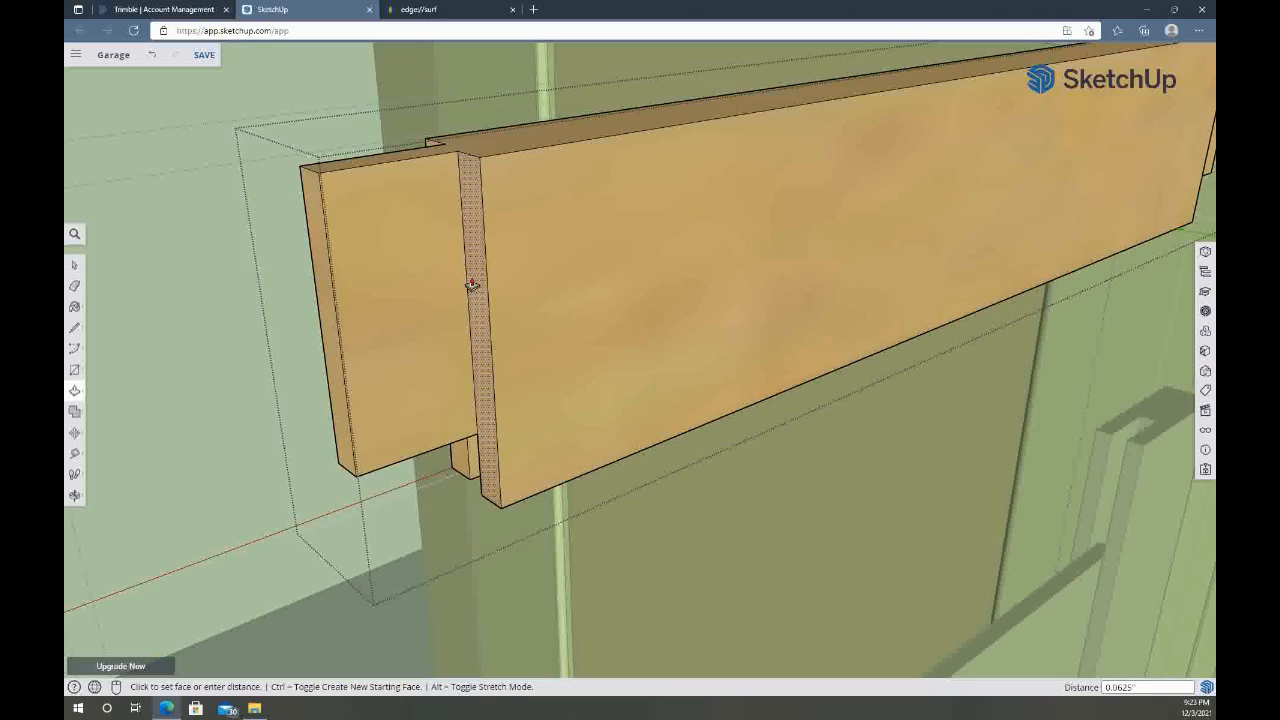
text(1)
key(Return)
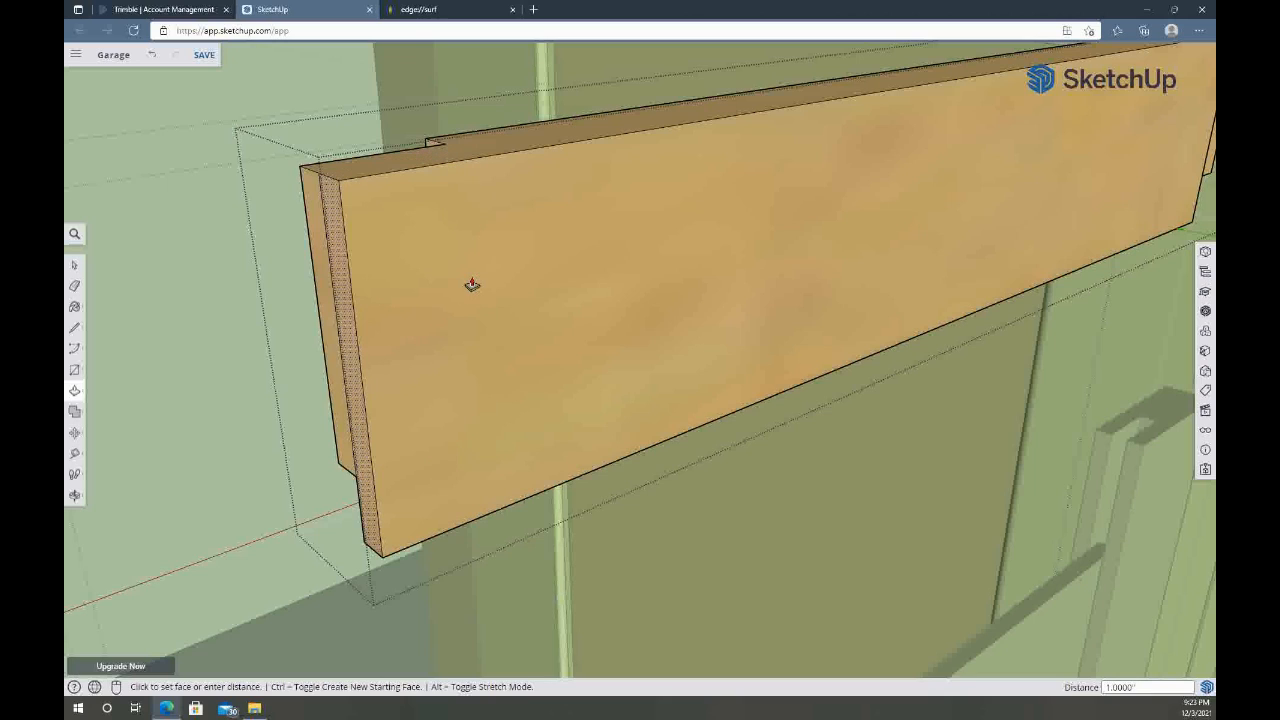
click(352, 322)
click(487, 297)
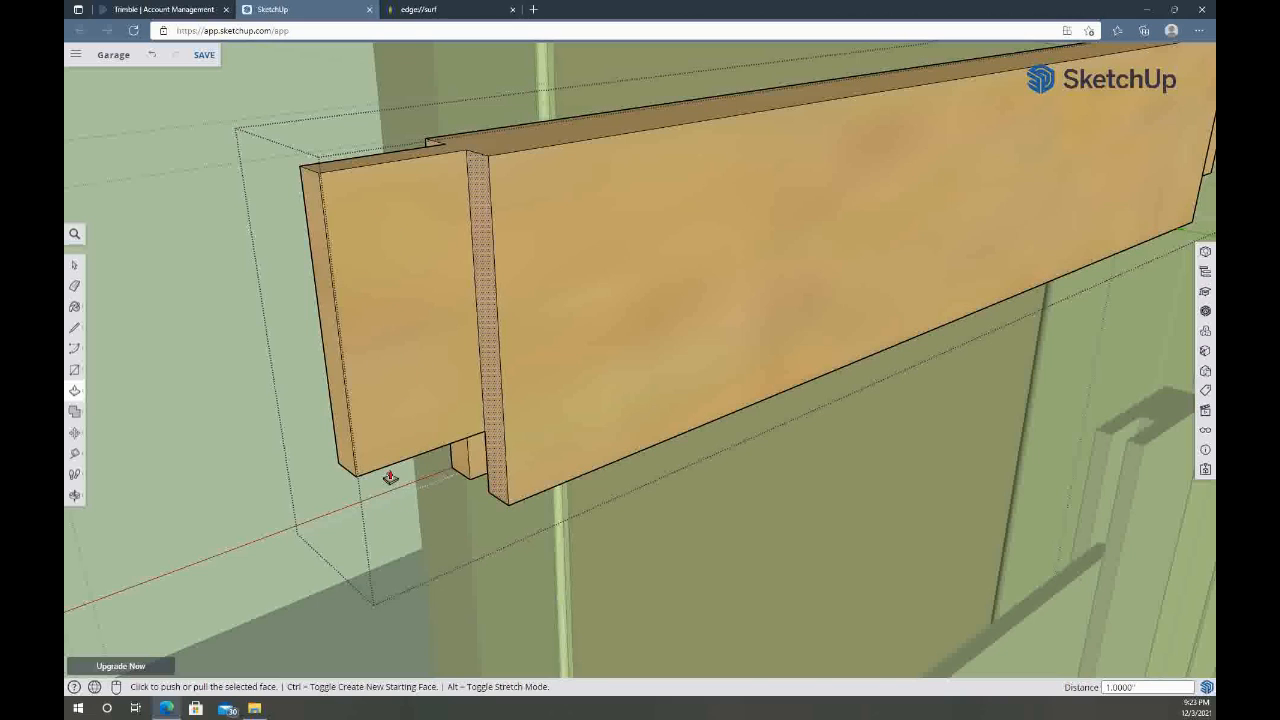
Examine the raised rail together with its matching rails in the short leg's other drawer fronts
middle_drag(698, 300, 511, 304)
scroll(510, 308, down, 4)
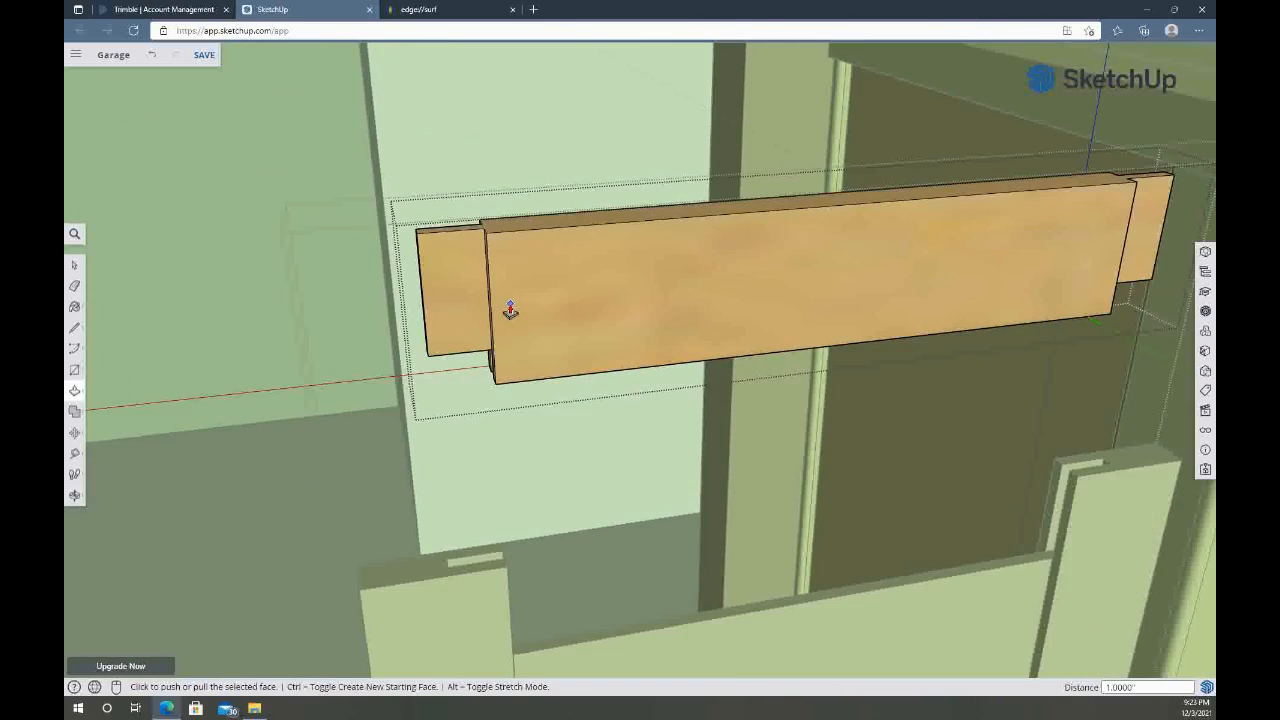
scroll(505, 307, down, 3)
scroll(571, 296, down, 5)
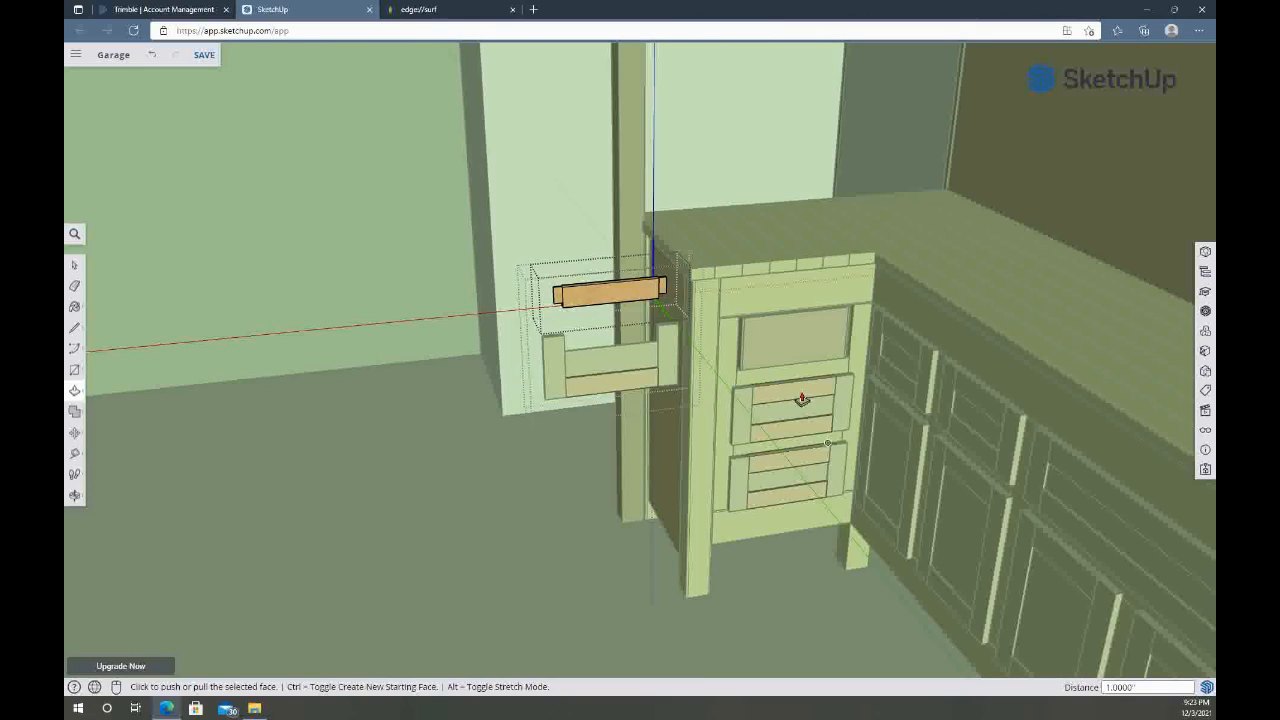
middle_drag(794, 446, 697, 303)
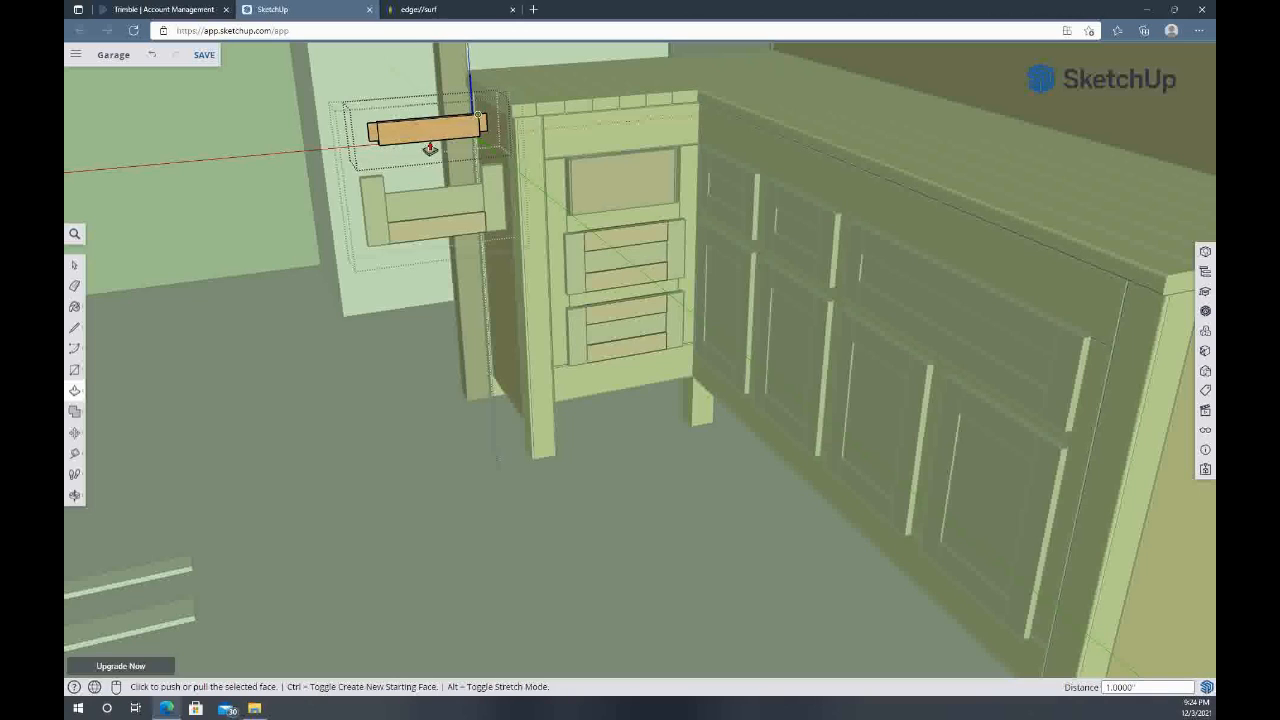
Leave the raised rail's editing to return to the separated drawer front's components
scroll(597, 279, up, 3)
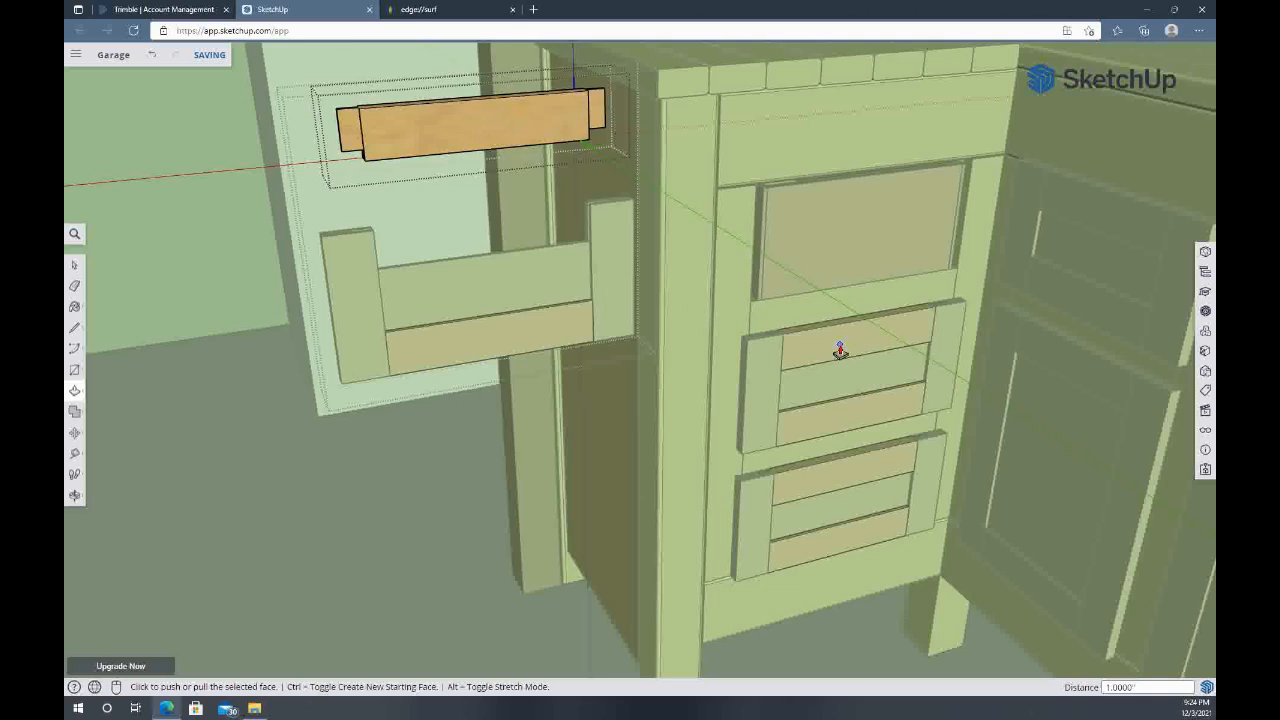
scroll(840, 352, down, 3)
middle_drag(1020, 452, 734, 349)
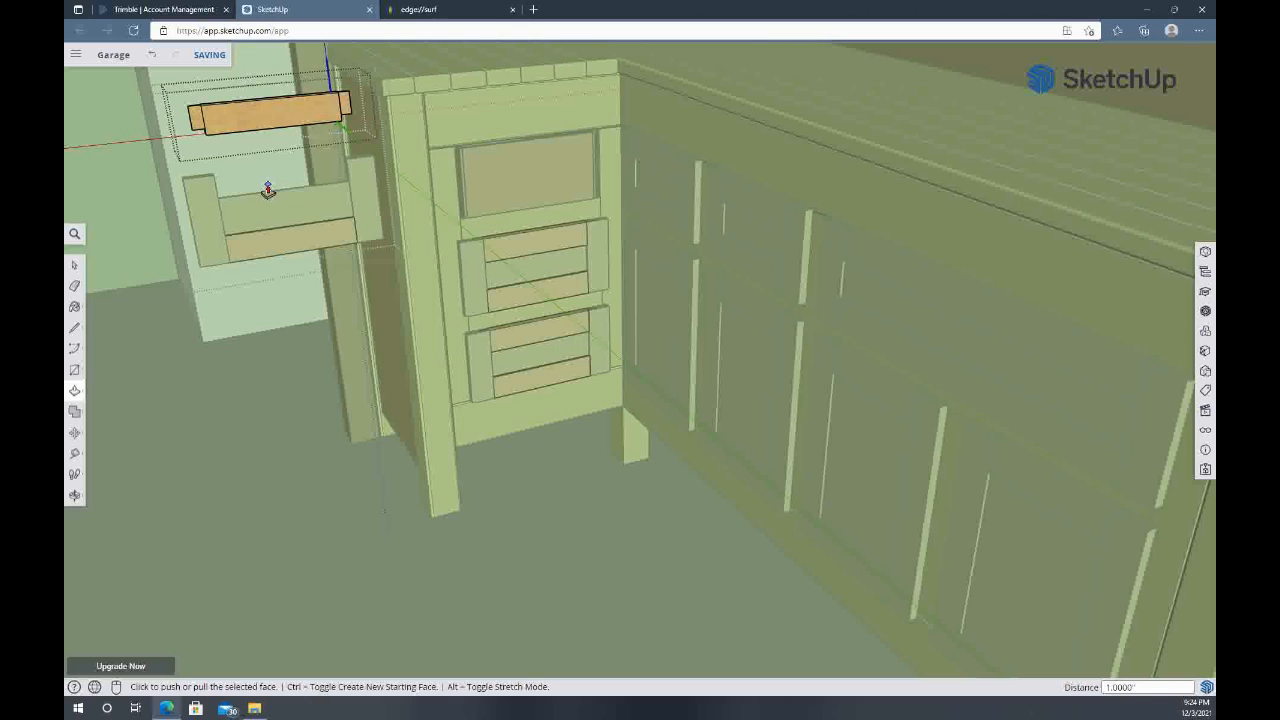
scroll(238, 194, up, 2)
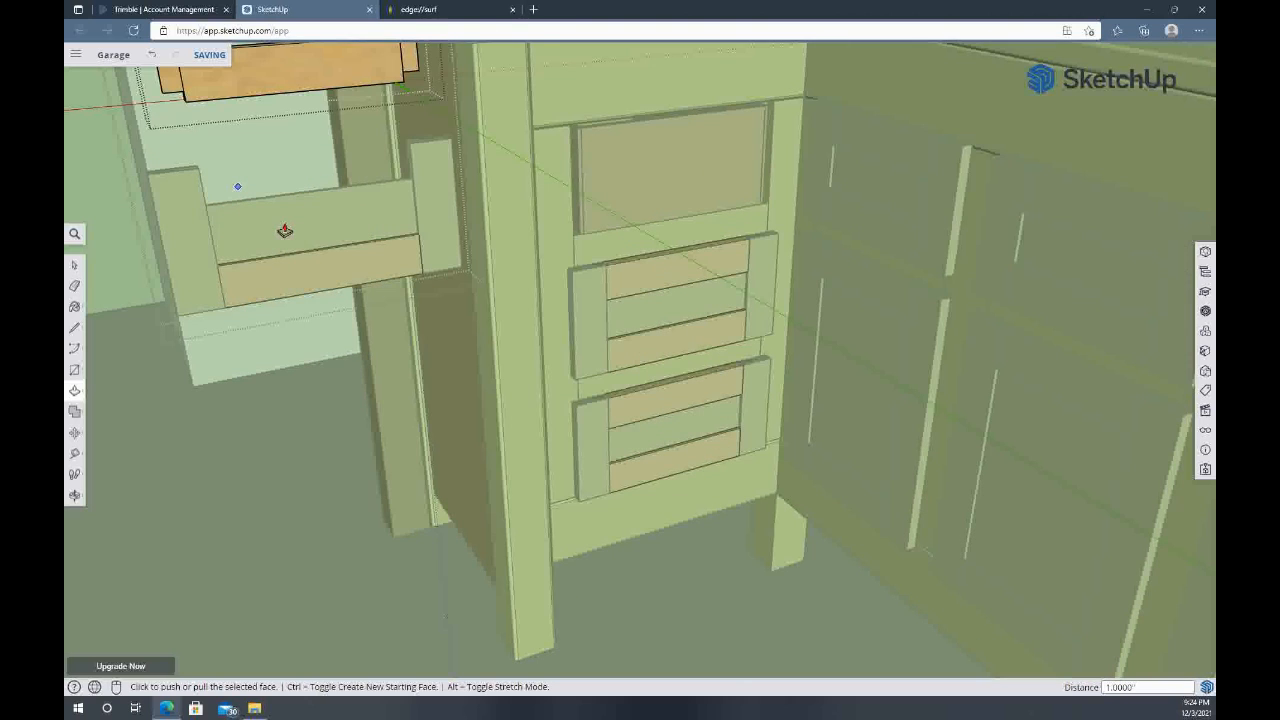
scroll(285, 231, up, 5)
key(space)
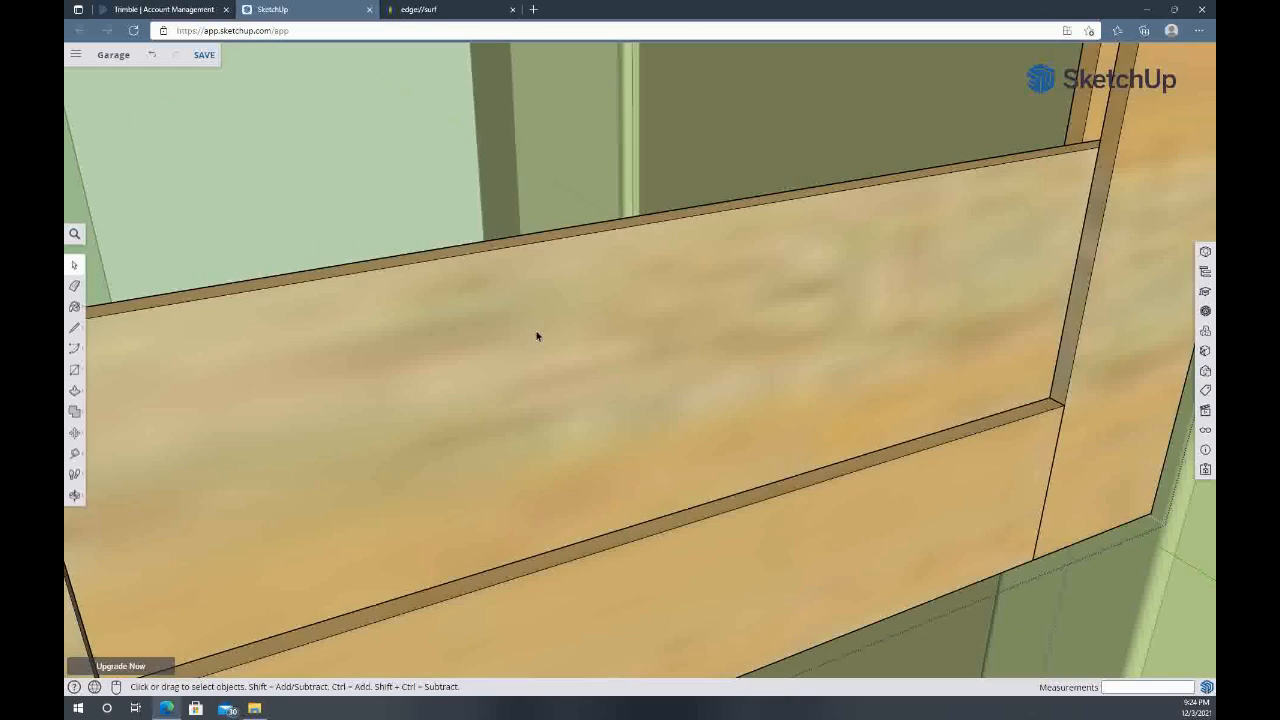
Examine the grooved stiles, panel and tenoned rails of the separated drawer front, and select the raised rail
scroll(435, 354, down, 5)
middle_drag(433, 358, 314, 649)
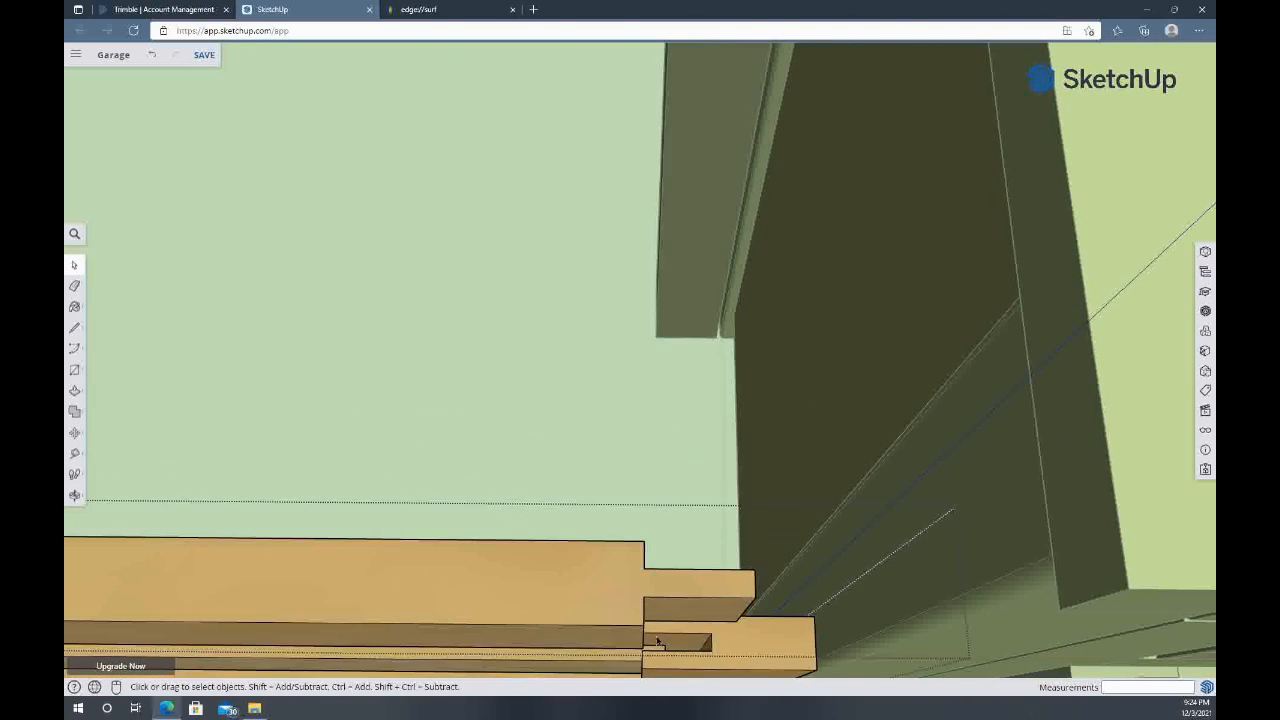
middle_drag(655, 649, 588, 583)
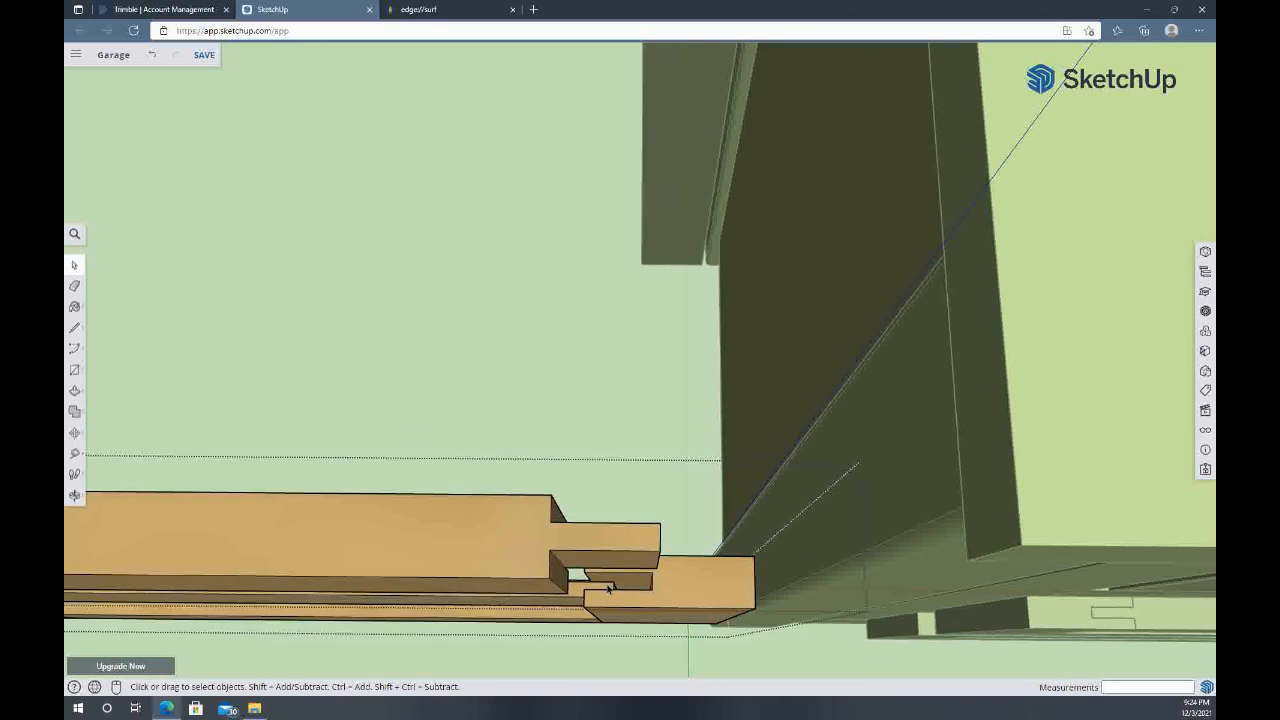
middle_drag(218, 604, 657, 409)
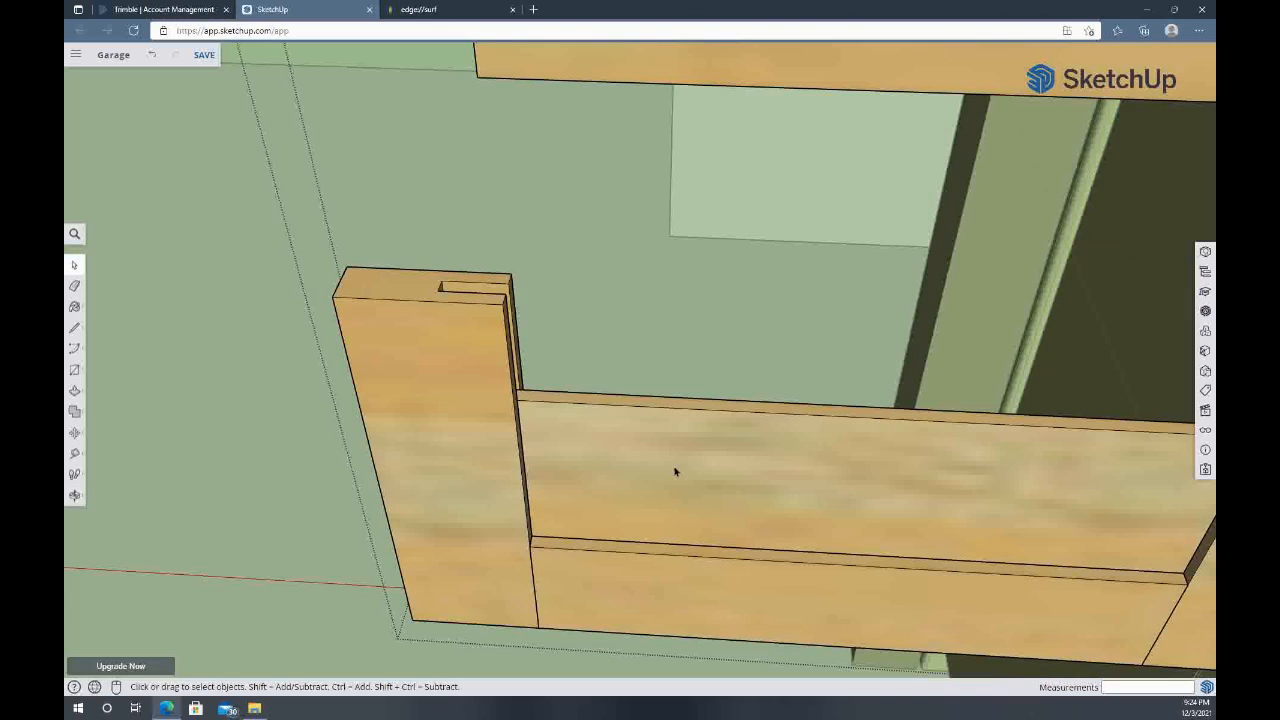
middle_drag(831, 457, 687, 481)
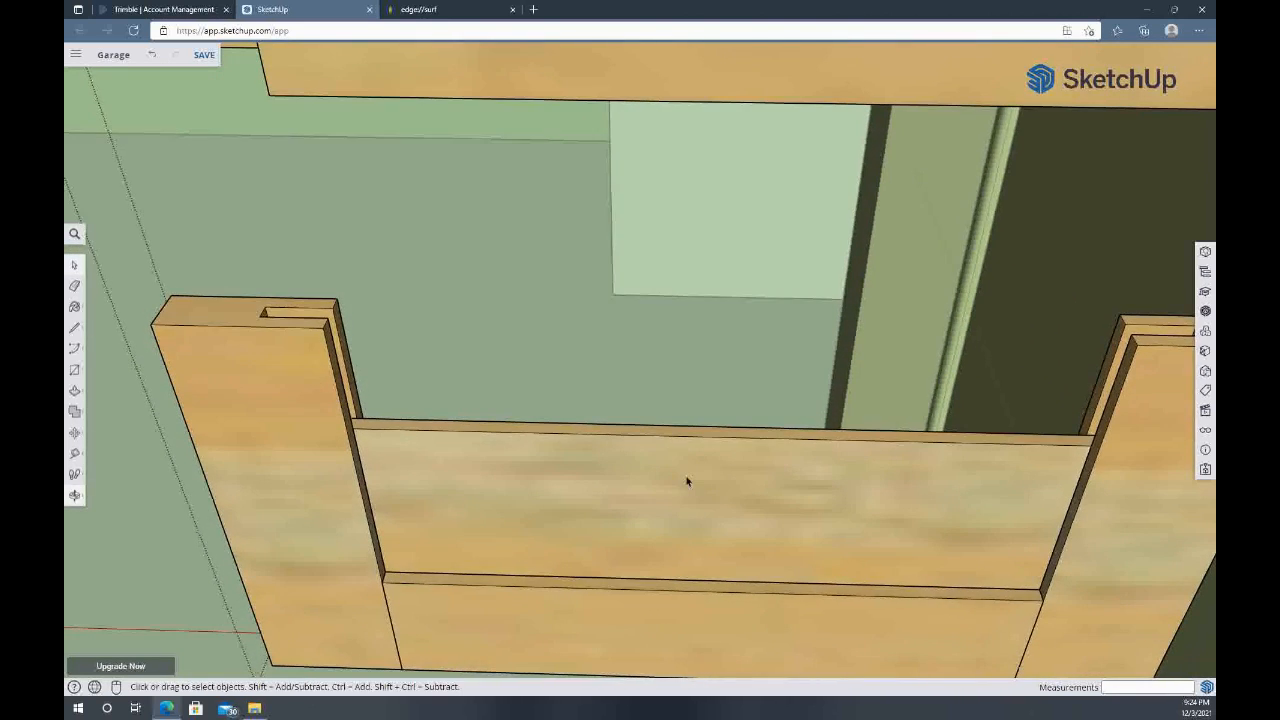
scroll(687, 481, down, 3)
click(649, 187)
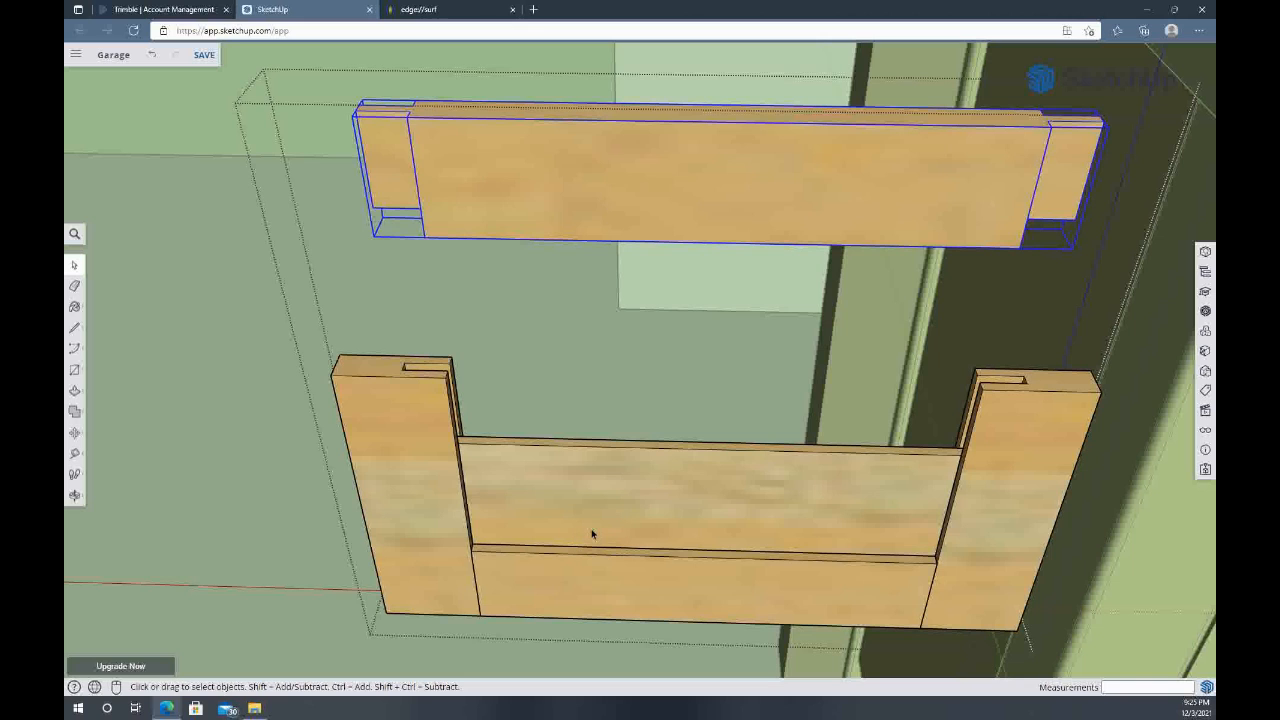
Select the drawer front's panel and examine how its edge sits in the stile grooves
middle_drag(982, 440, 602, 515)
scroll(874, 659, up, 6)
scroll(872, 653, up, 3)
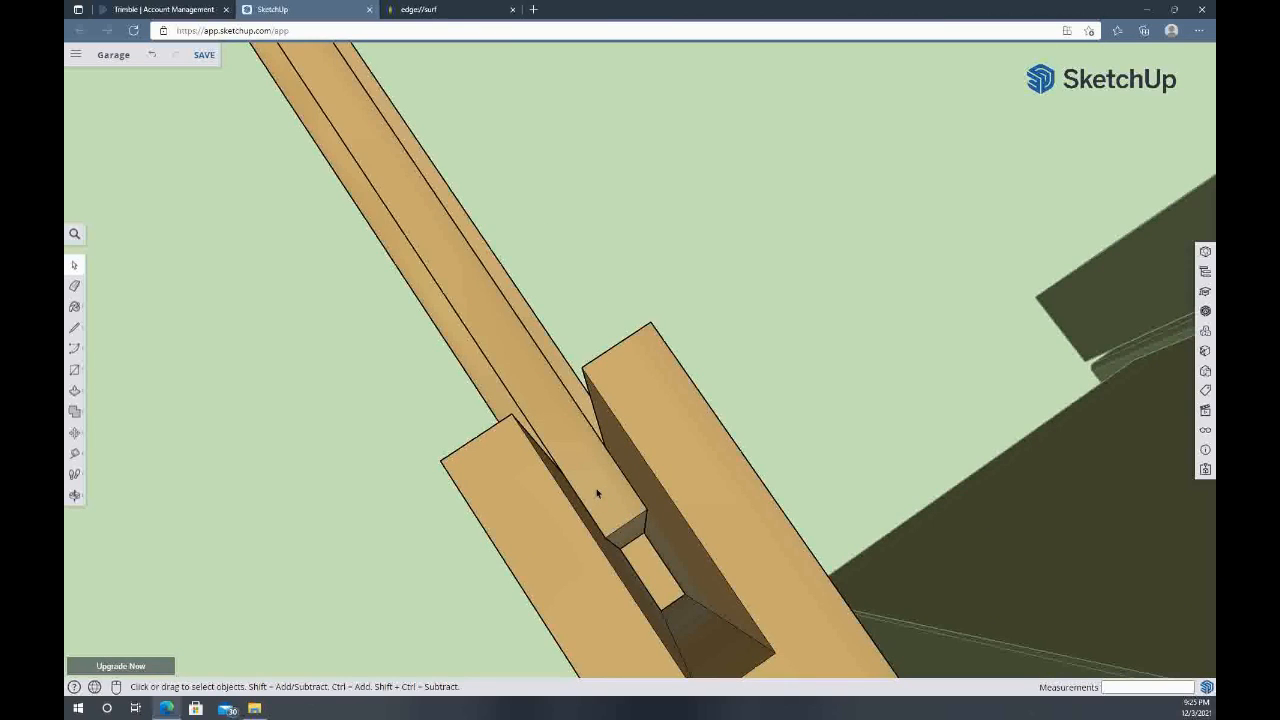
click(597, 493)
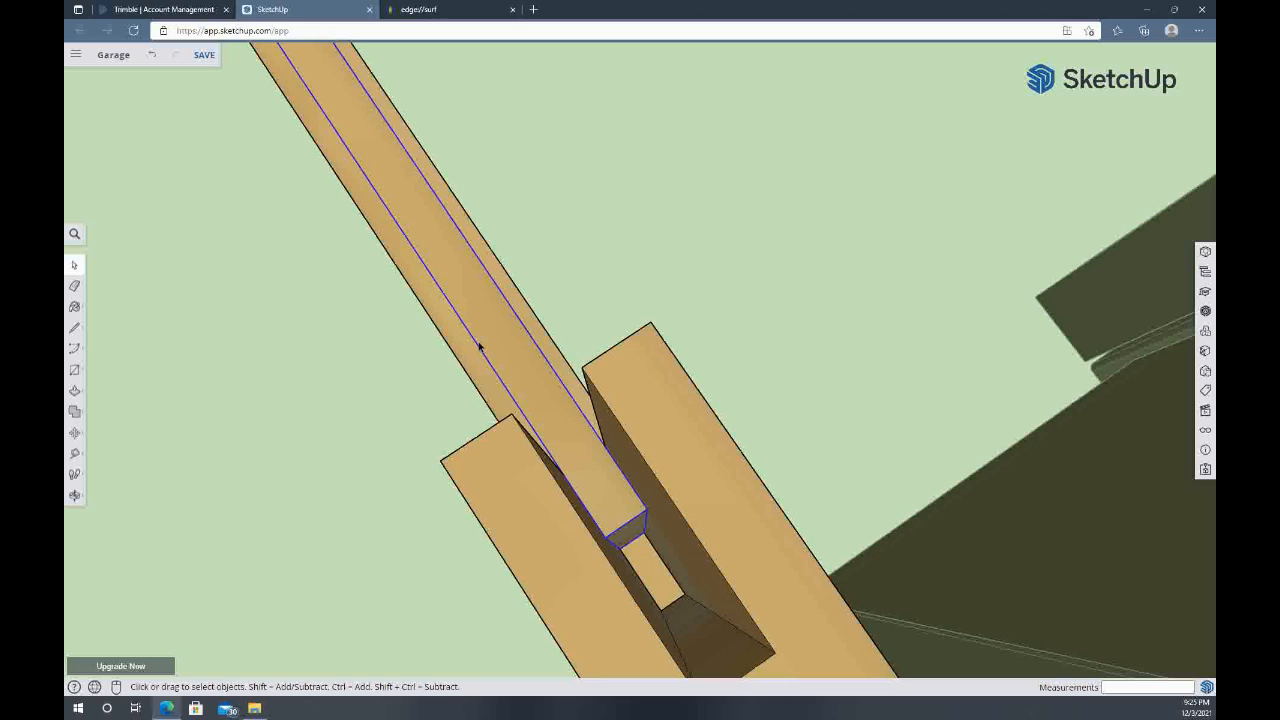
middle_drag(488, 348, 803, 274)
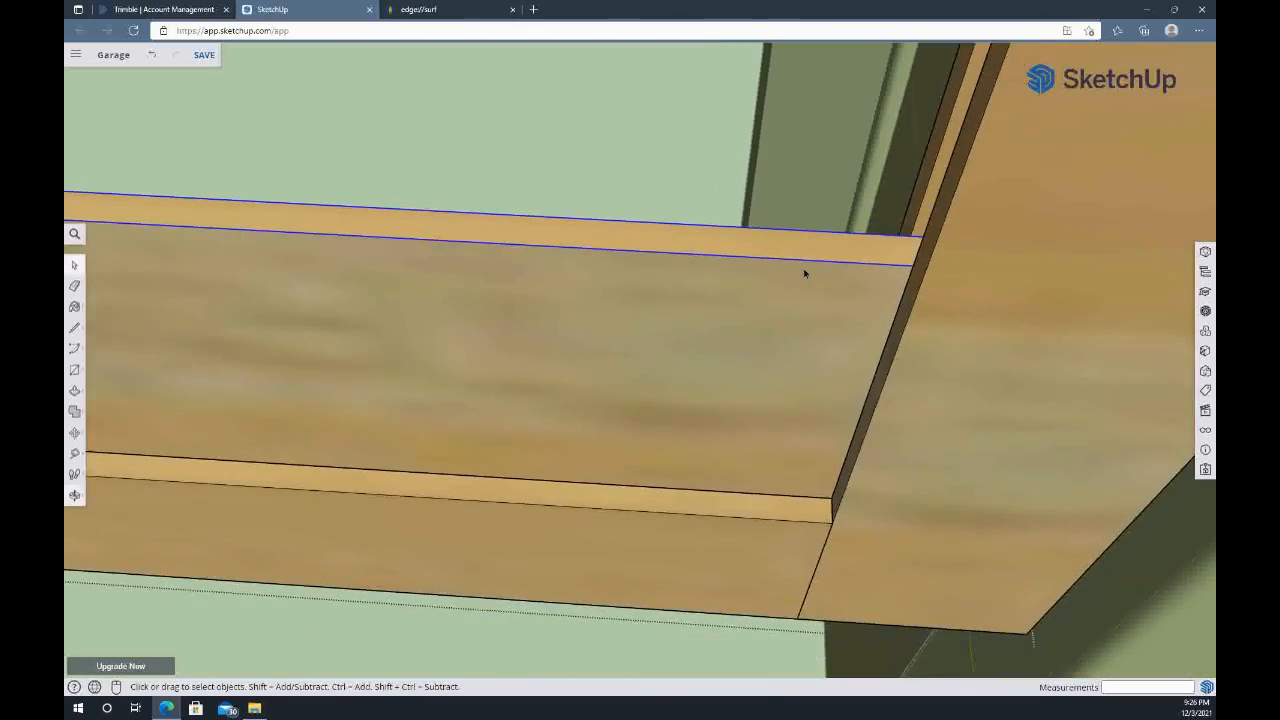
Move the raised rail 6 inches down along the blue axis, back between the drawer front's stiles
scroll(804, 273, down, 3)
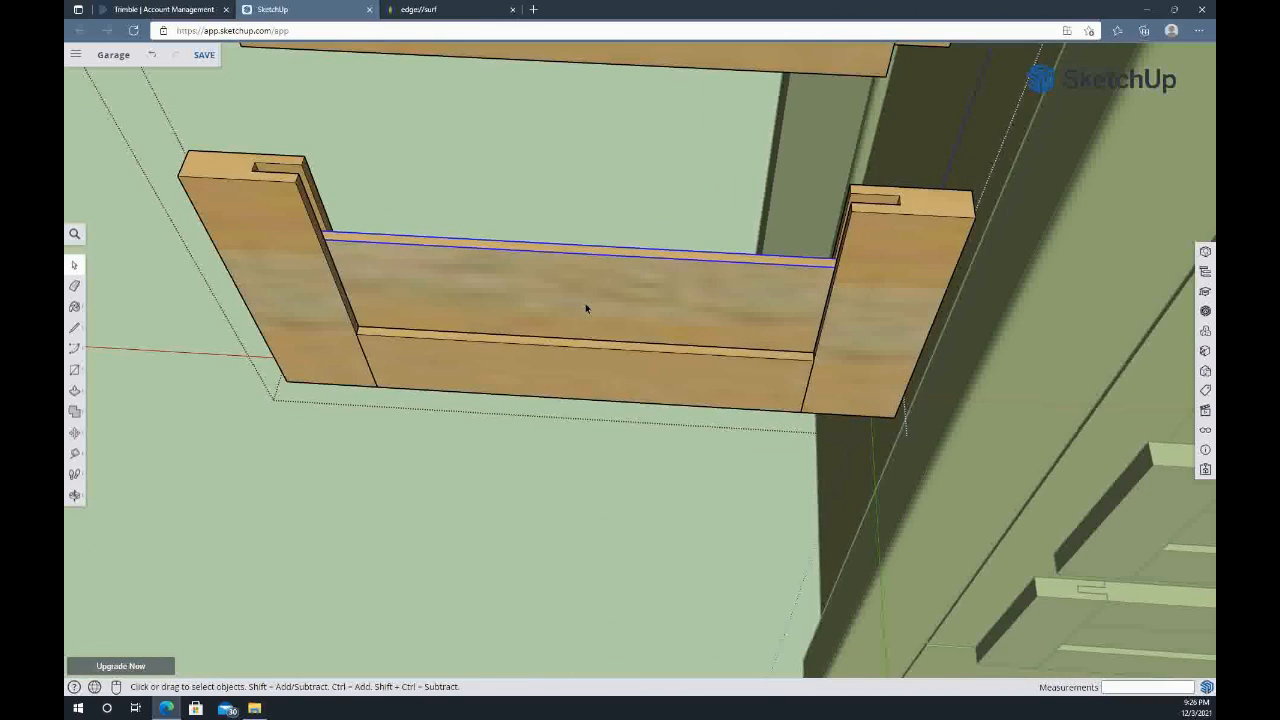
middle_drag(560, 297, 651, 443)
click(680, 250)
key(m)
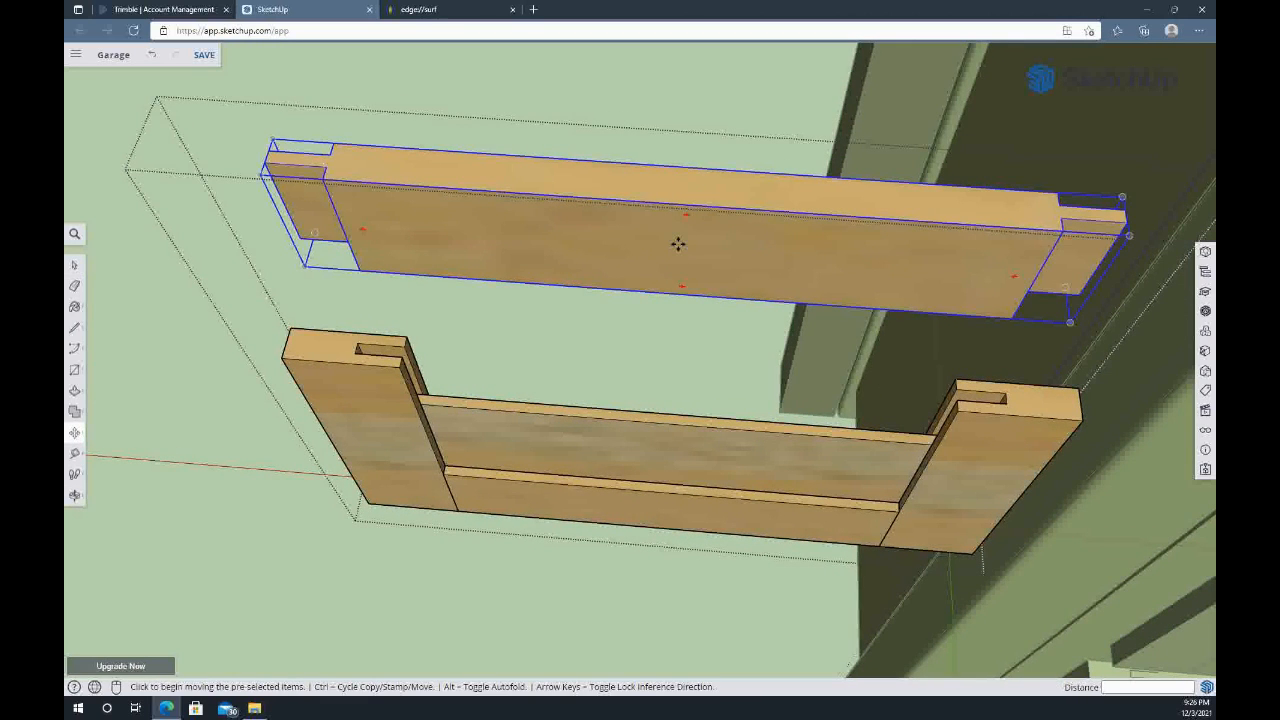
click(678, 244)
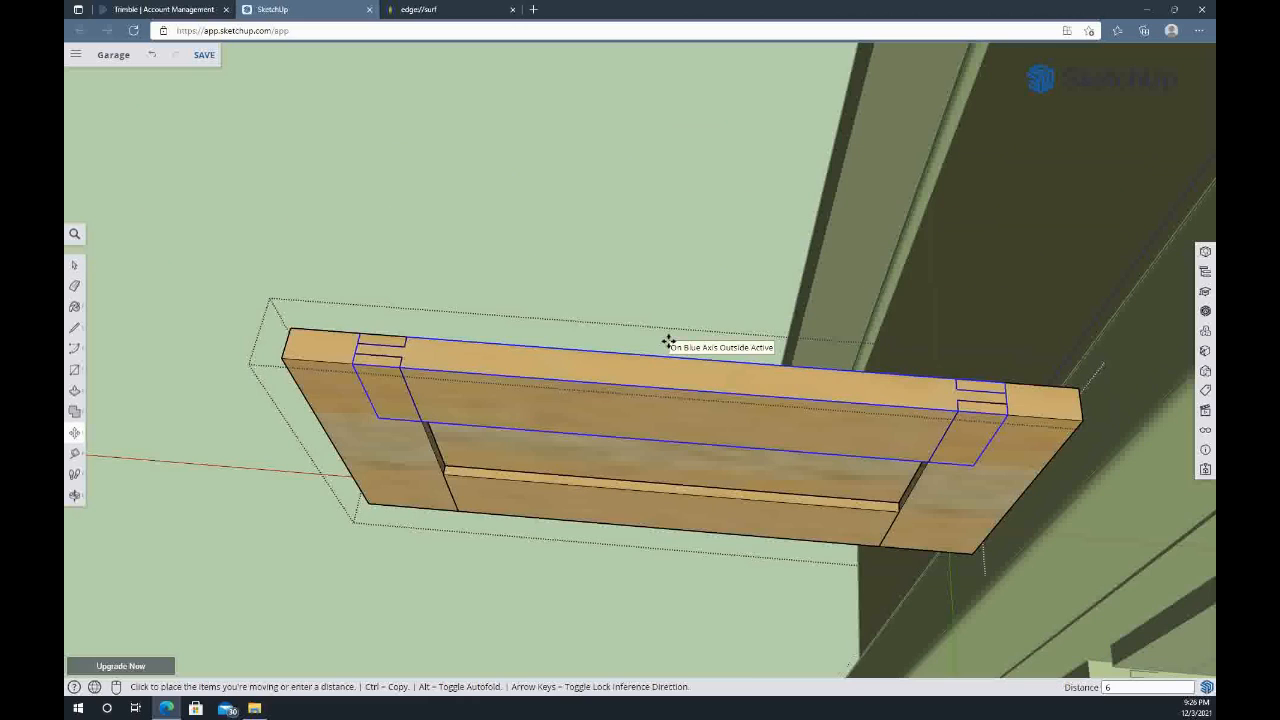
click(668, 344)
Close the drawer front's editing and move the whole front 24 inches along the red axis, back onto the short leg
scroll(666, 371, down, 5)
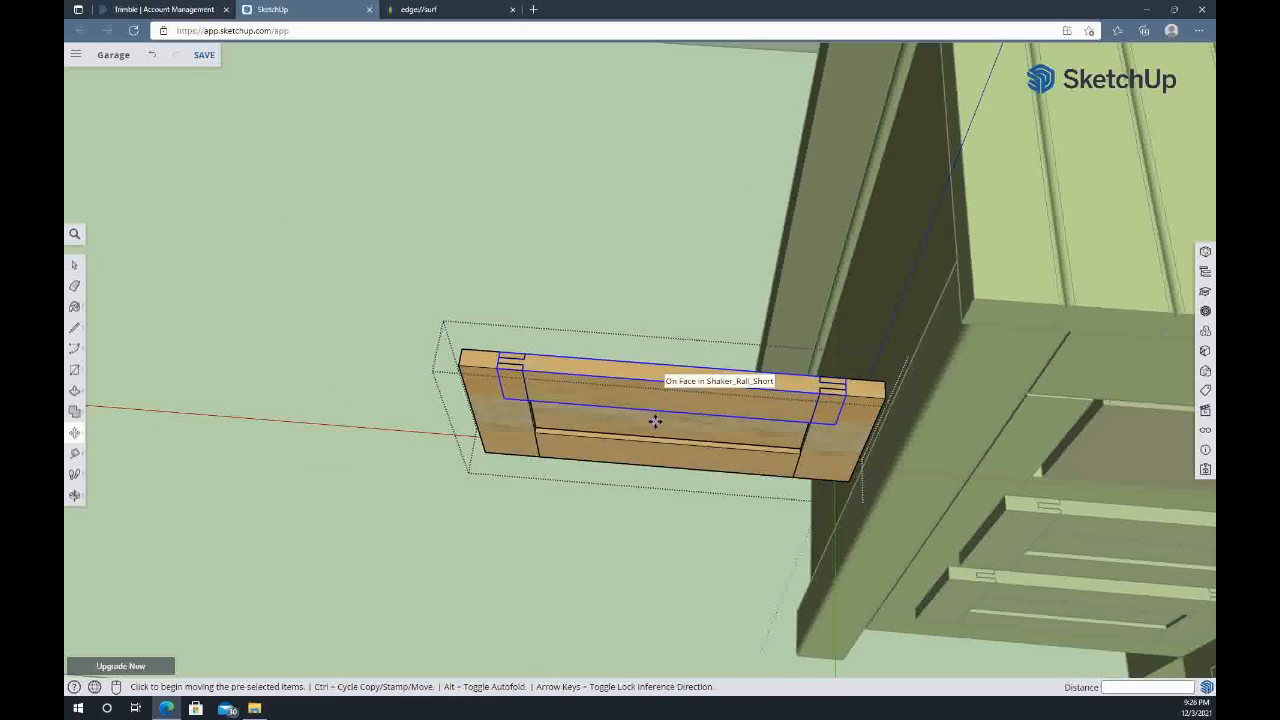
key(space)
click(641, 552)
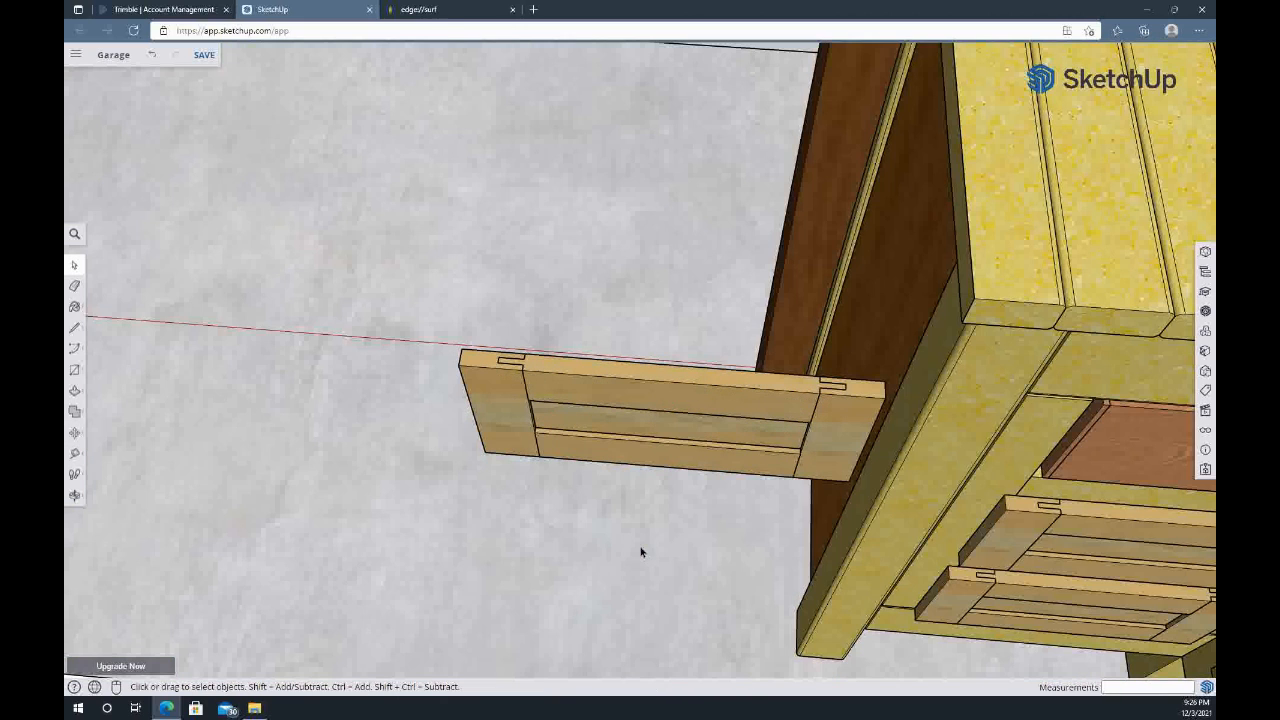
click(582, 431)
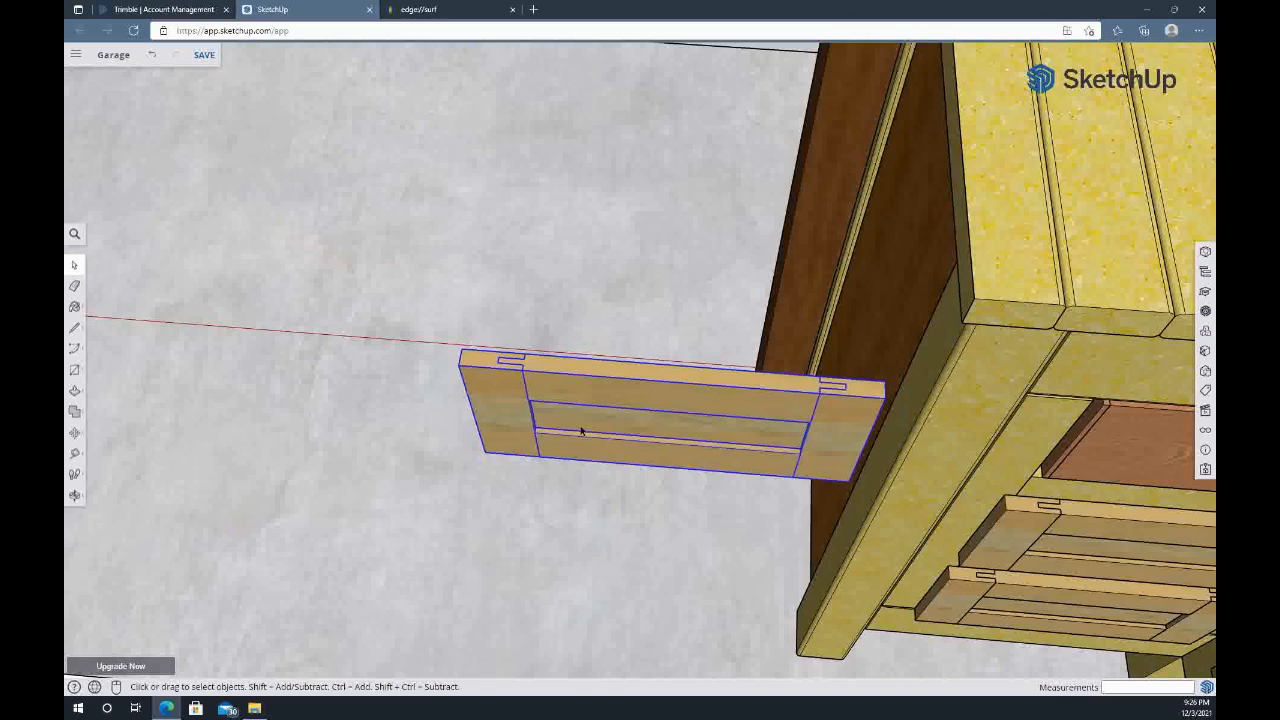
key(m)
click(582, 431)
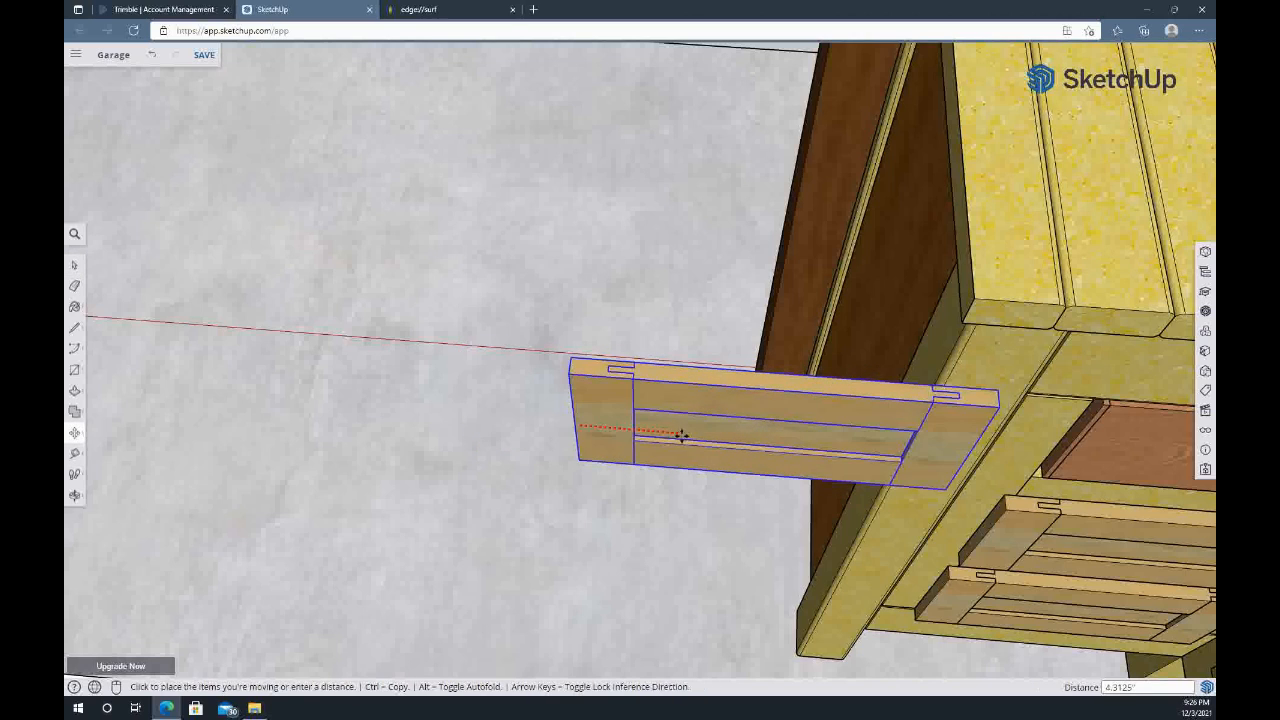
text(24)
key(Return)
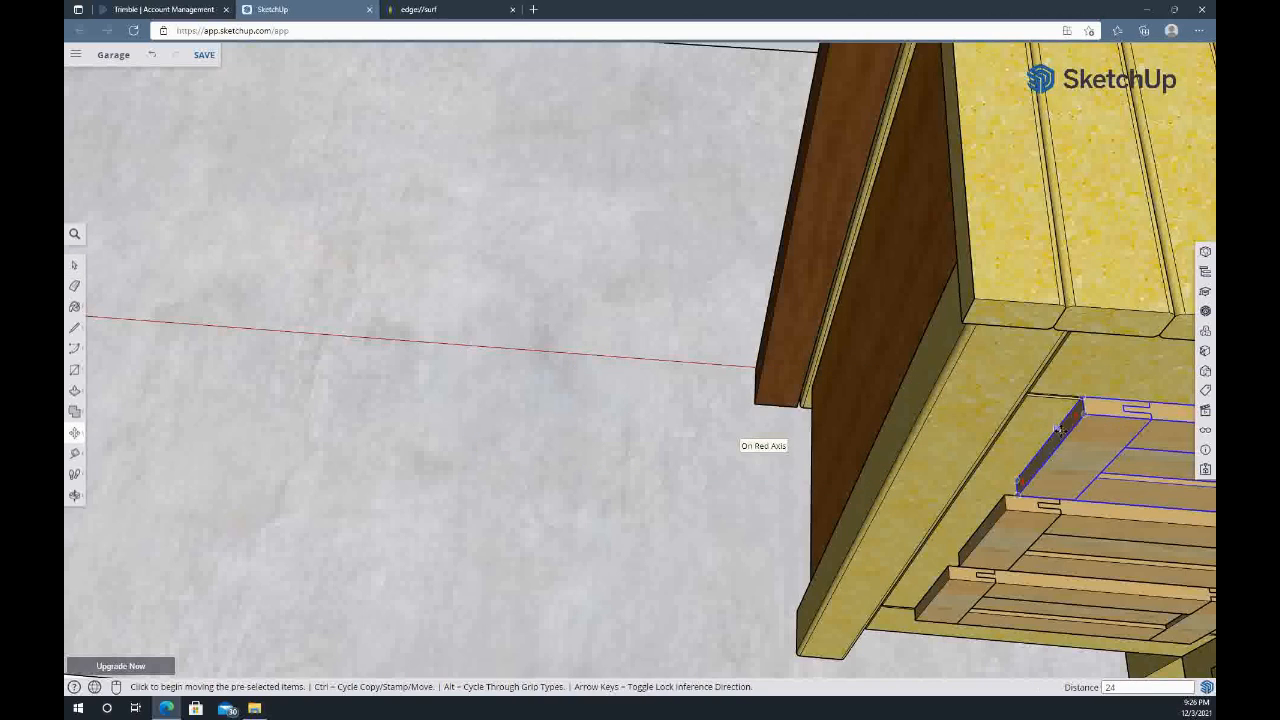
Move the corner door's panel 30 inches out of its frame along the red axis
middle_drag(1060, 448, 916, 252)
scroll(916, 252, down, 6)
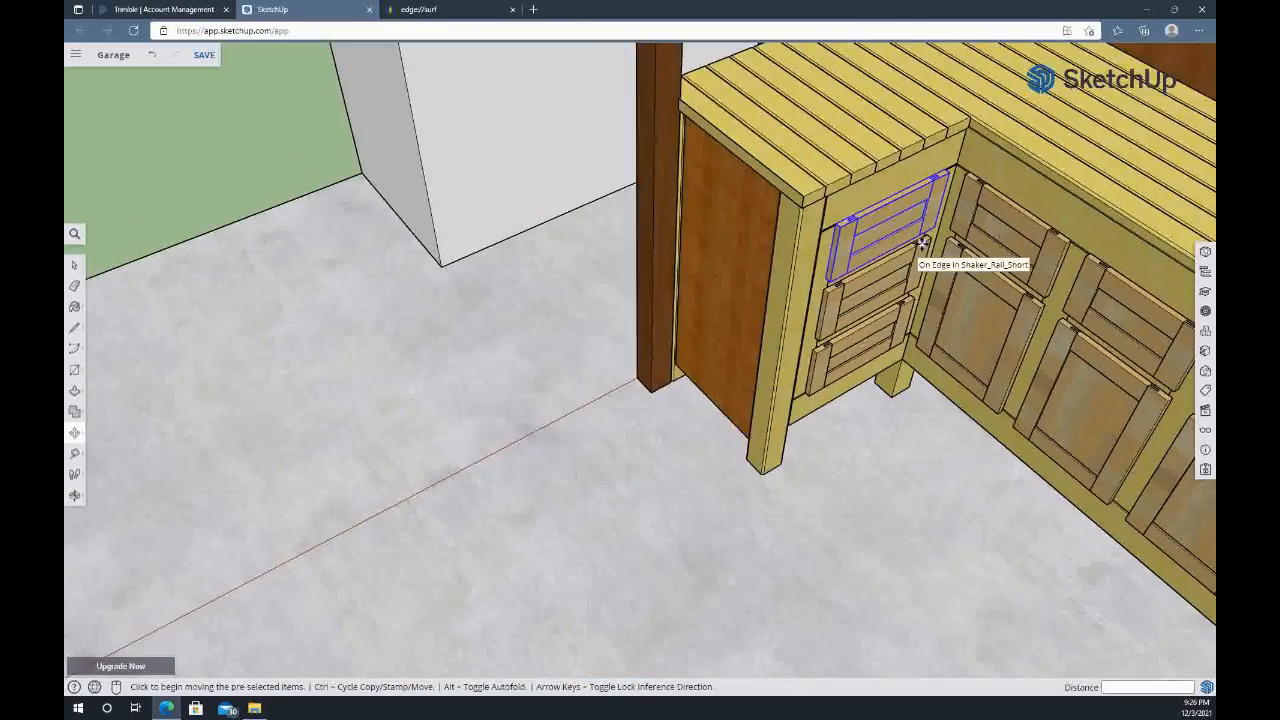
middle_drag(980, 251, 809, 192)
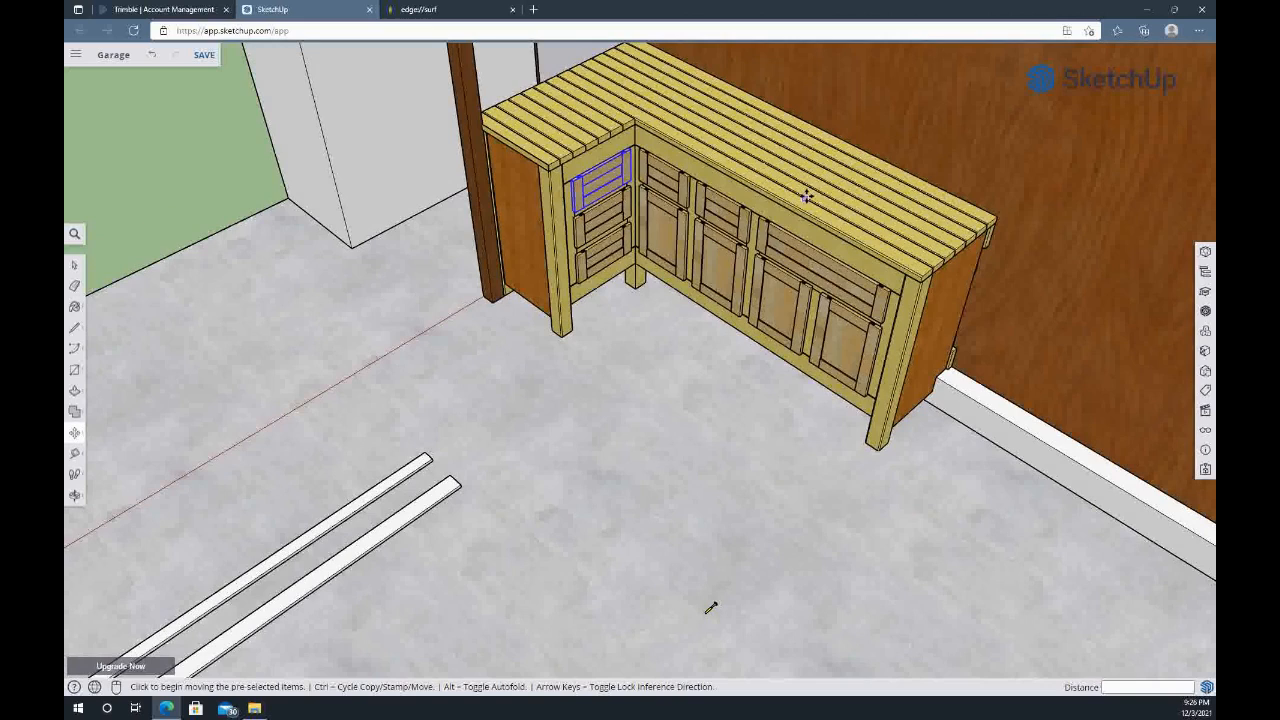
scroll(660, 214, up, 6)
click(669, 264)
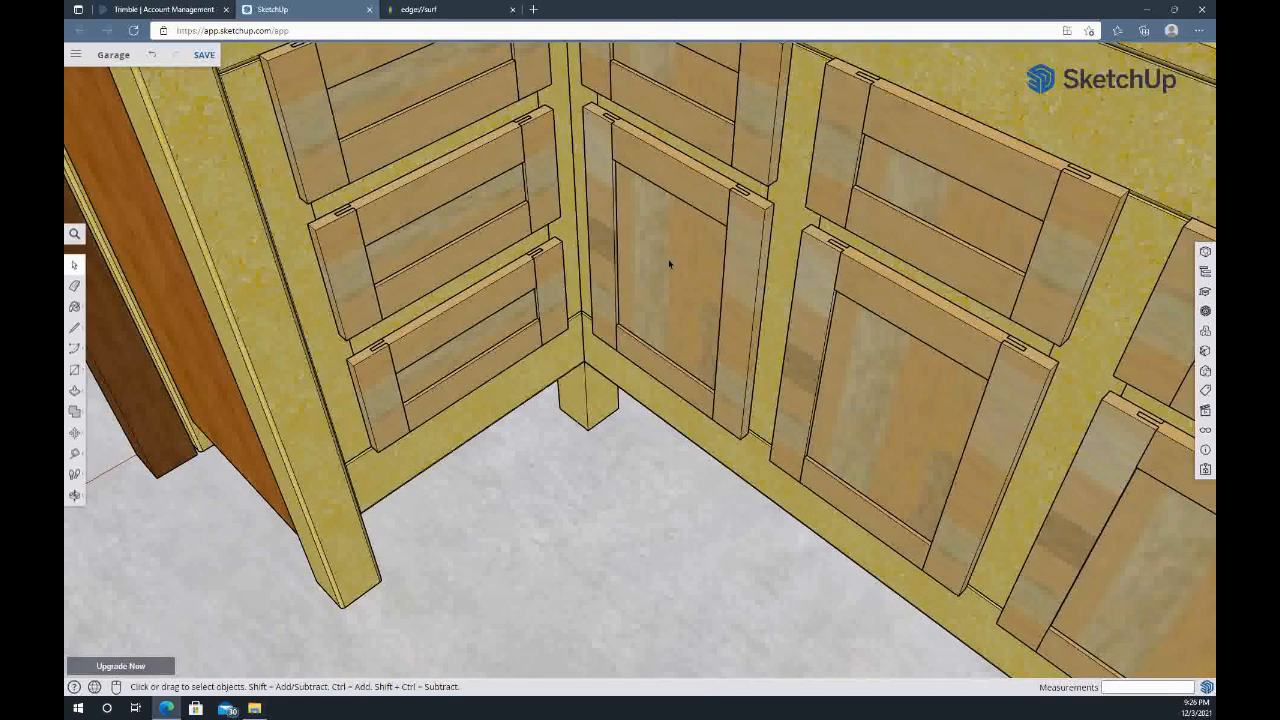
key(m)
click(674, 261)
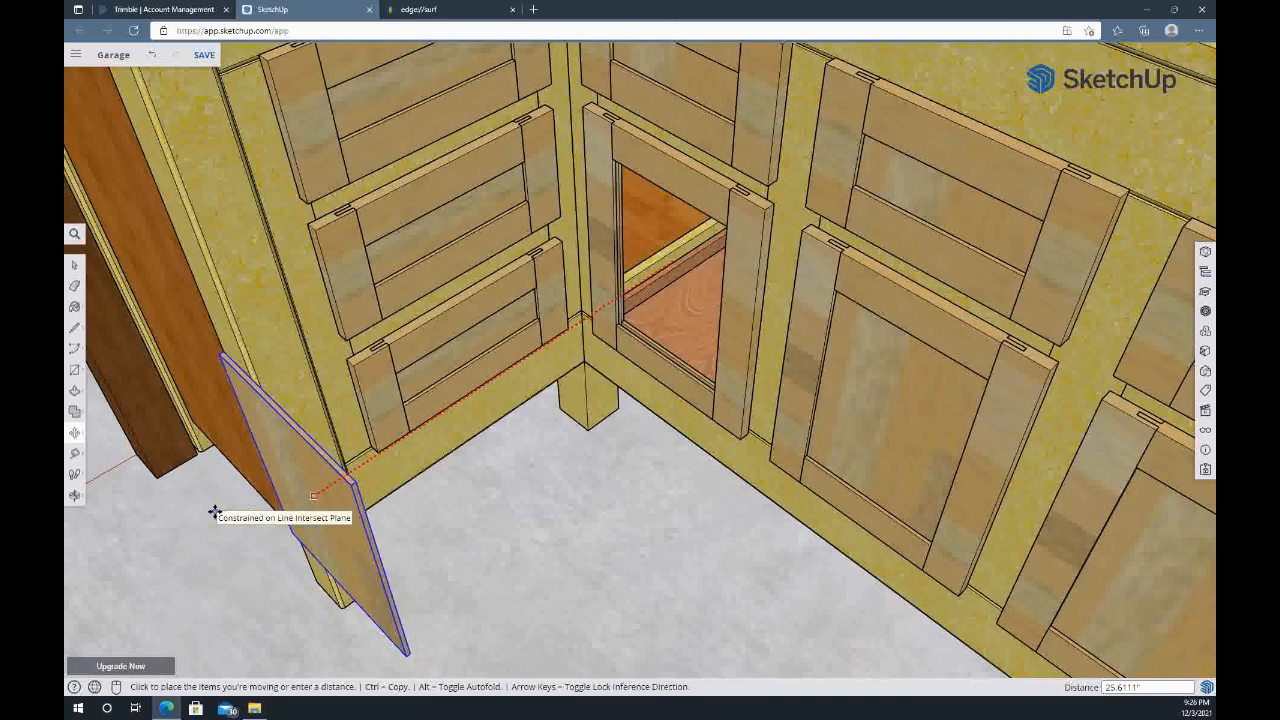
text(30)
key(Return)
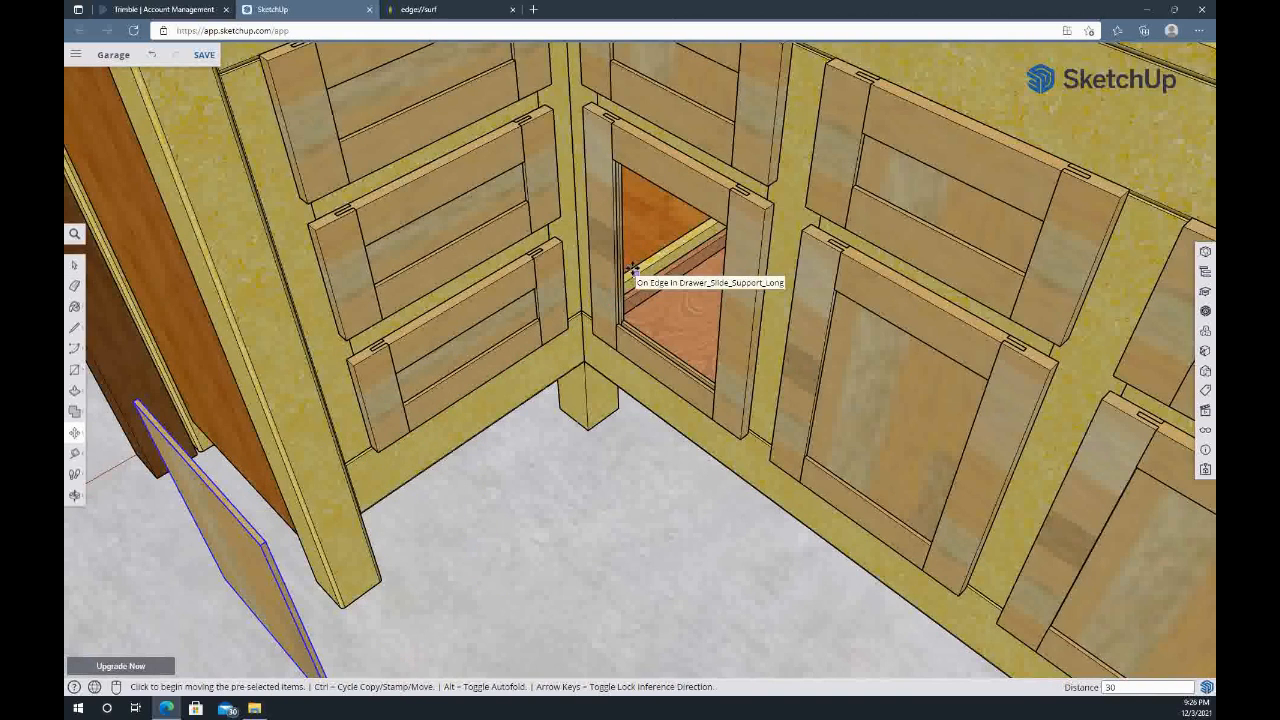
Look inside the bench through the open door frame, examining the pull-out shelves, their supports and the corner space
middle_drag(352, 172, 551, 200)
middle_drag(442, 148, 762, 58)
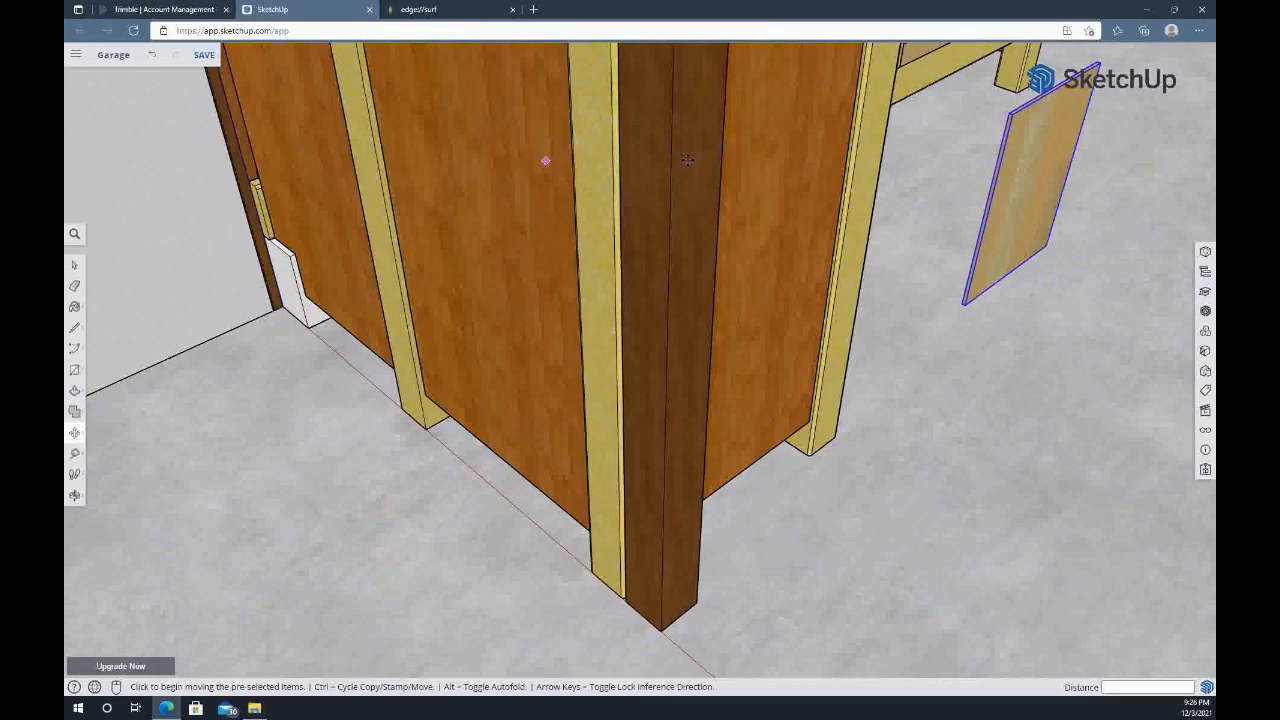
middle_drag(734, 149, 191, 151)
middle_drag(682, 160, 654, 154)
scroll(945, 195, up, 5)
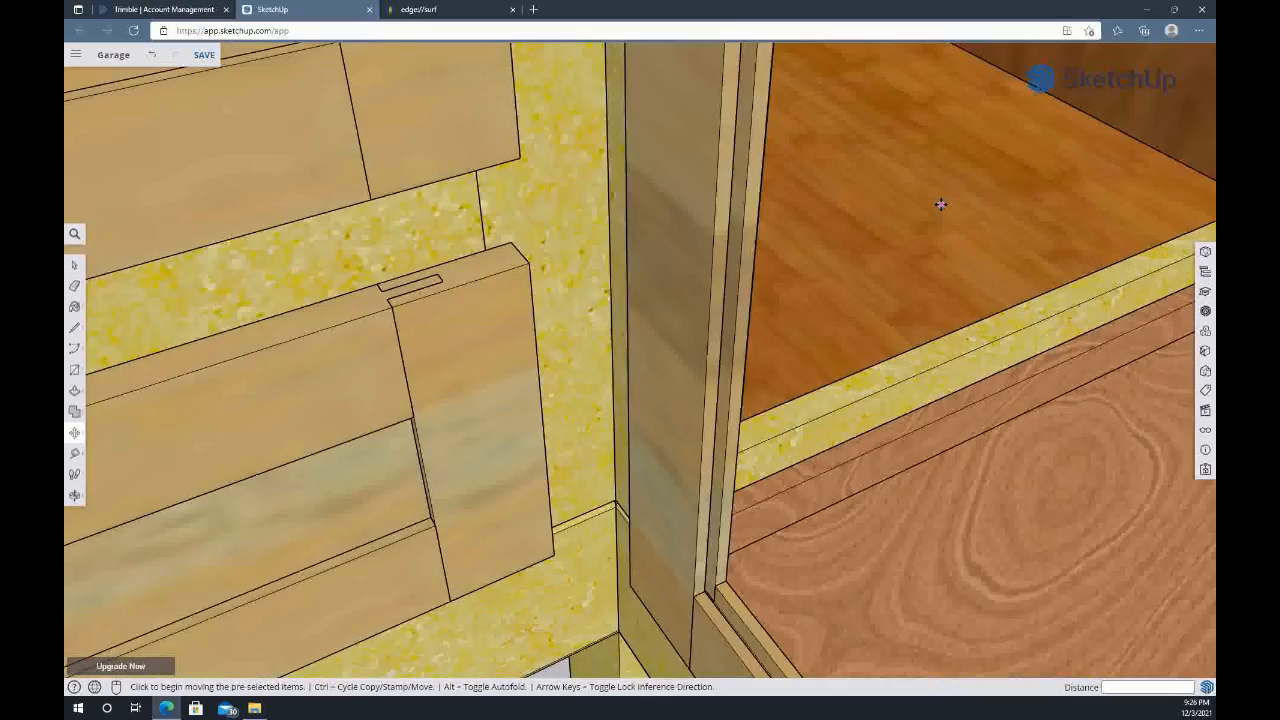
middle_drag(943, 202, 651, 240)
scroll(652, 240, down, 5)
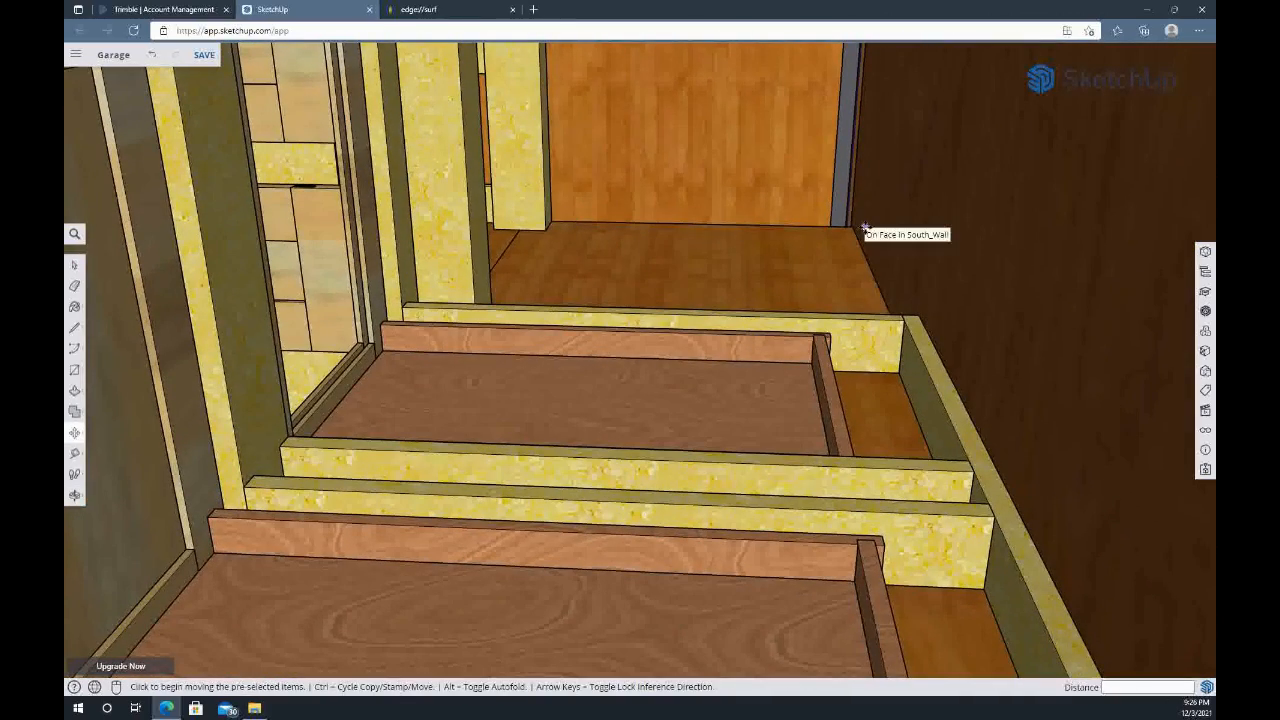
middle_drag(578, 188, 583, 277)
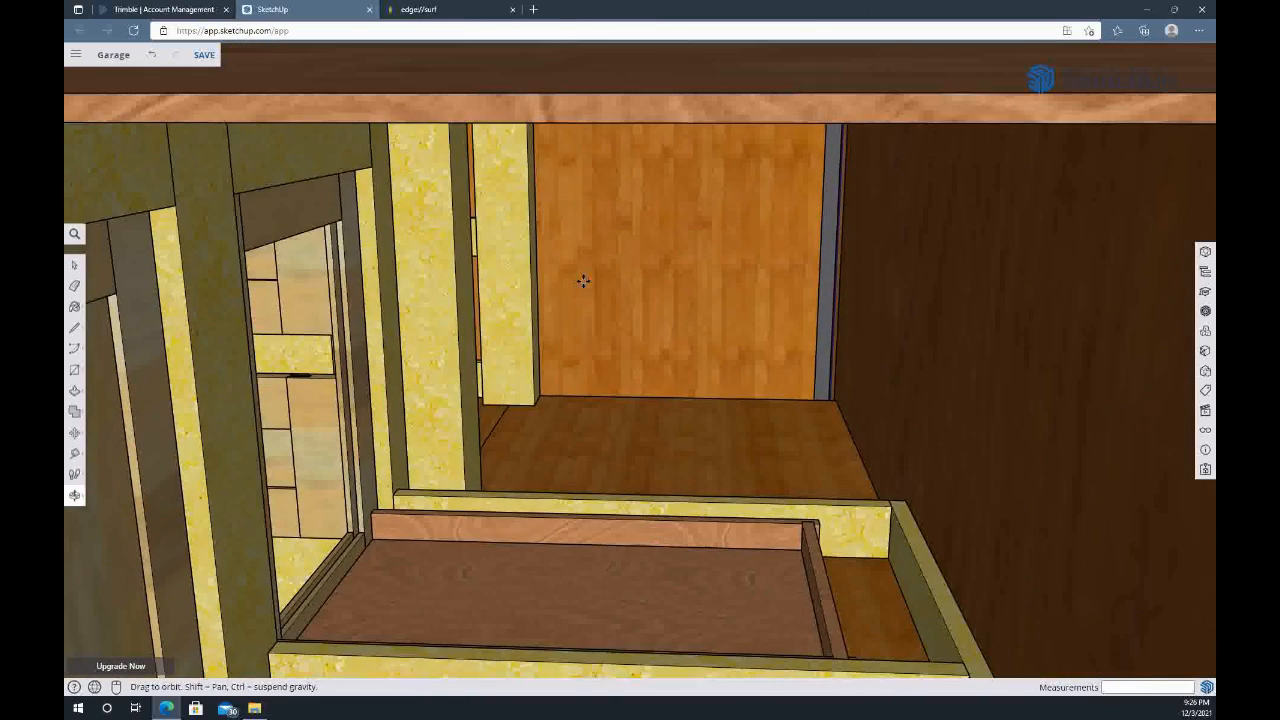
scroll(614, 342, up, 4)
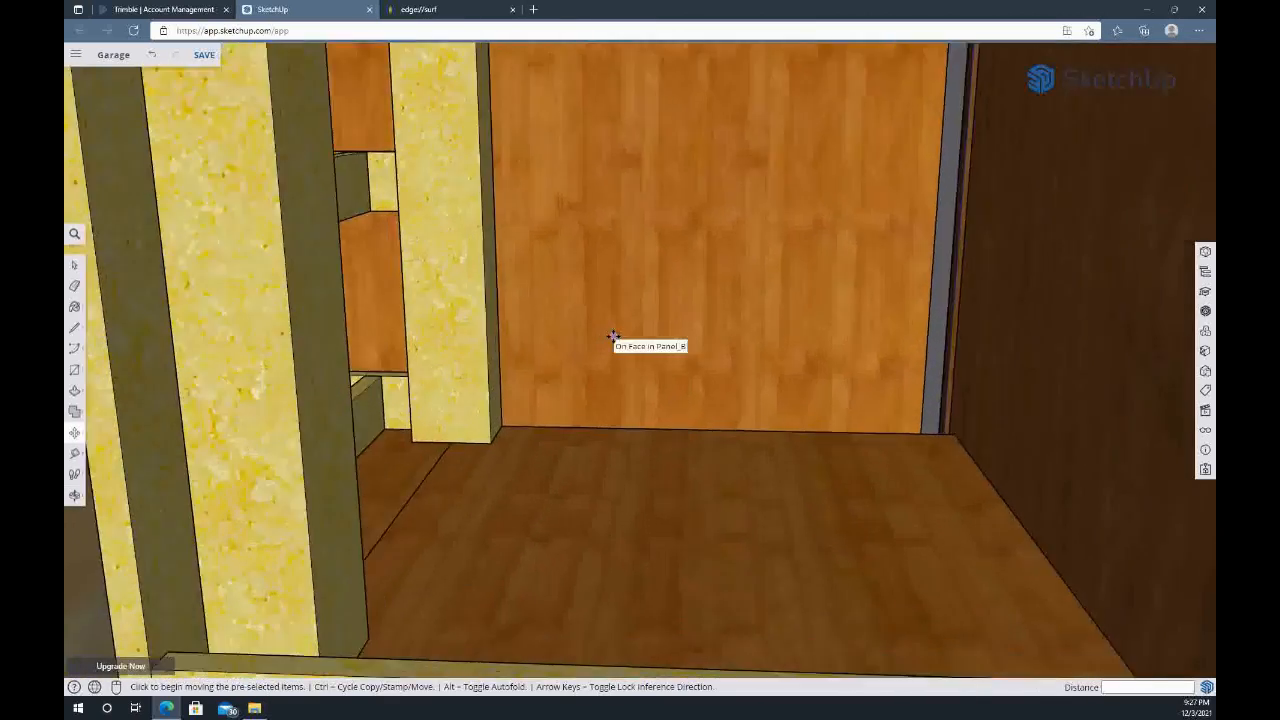
scroll(614, 338, down, 2)
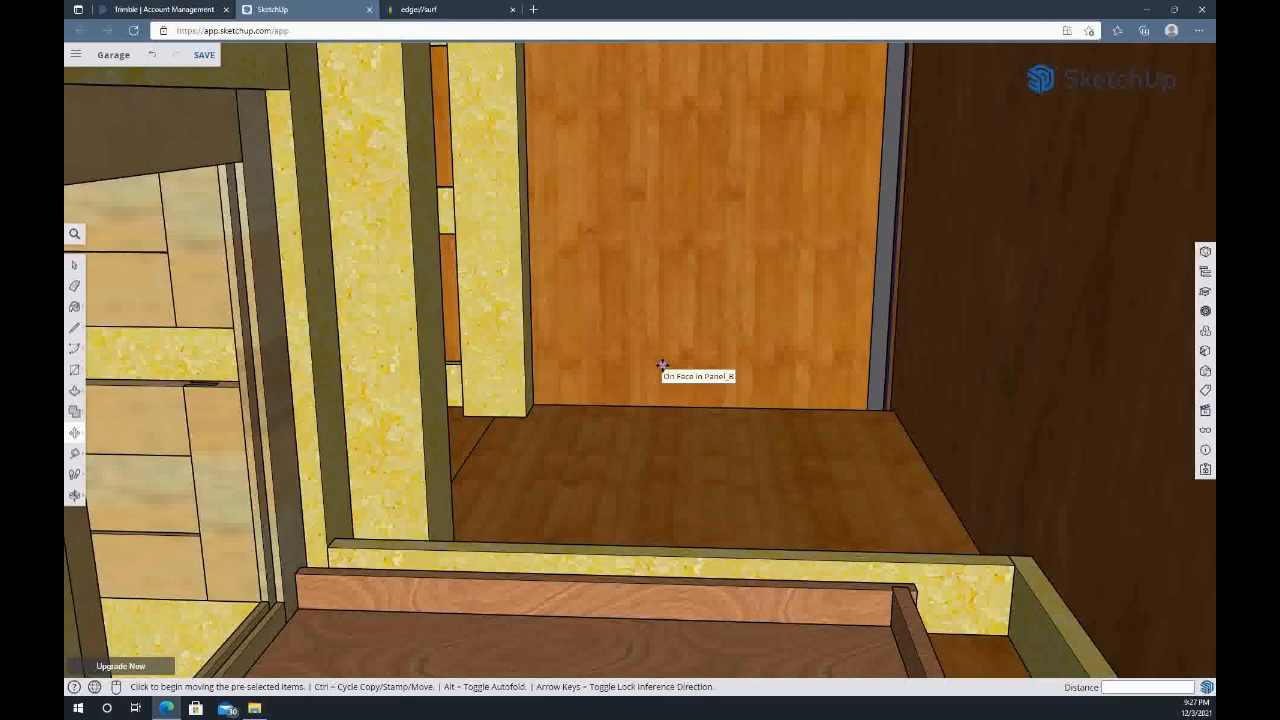
Move the corner door's panel 30 inches along the red axis, back into its frame
middle_drag(222, 371, 551, 312)
scroll(550, 313, down, 3)
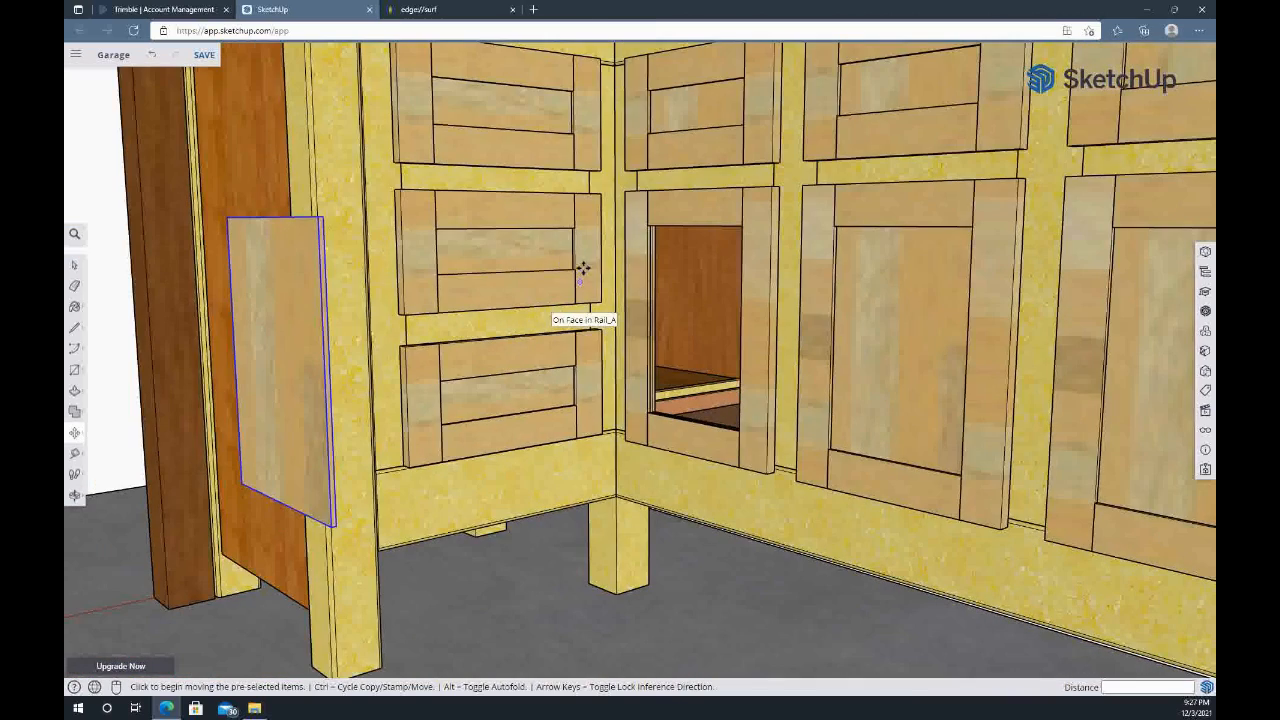
middle_drag(583, 257, 566, 223)
scroll(589, 325, down, 5)
scroll(589, 326, up, 3)
key(m)
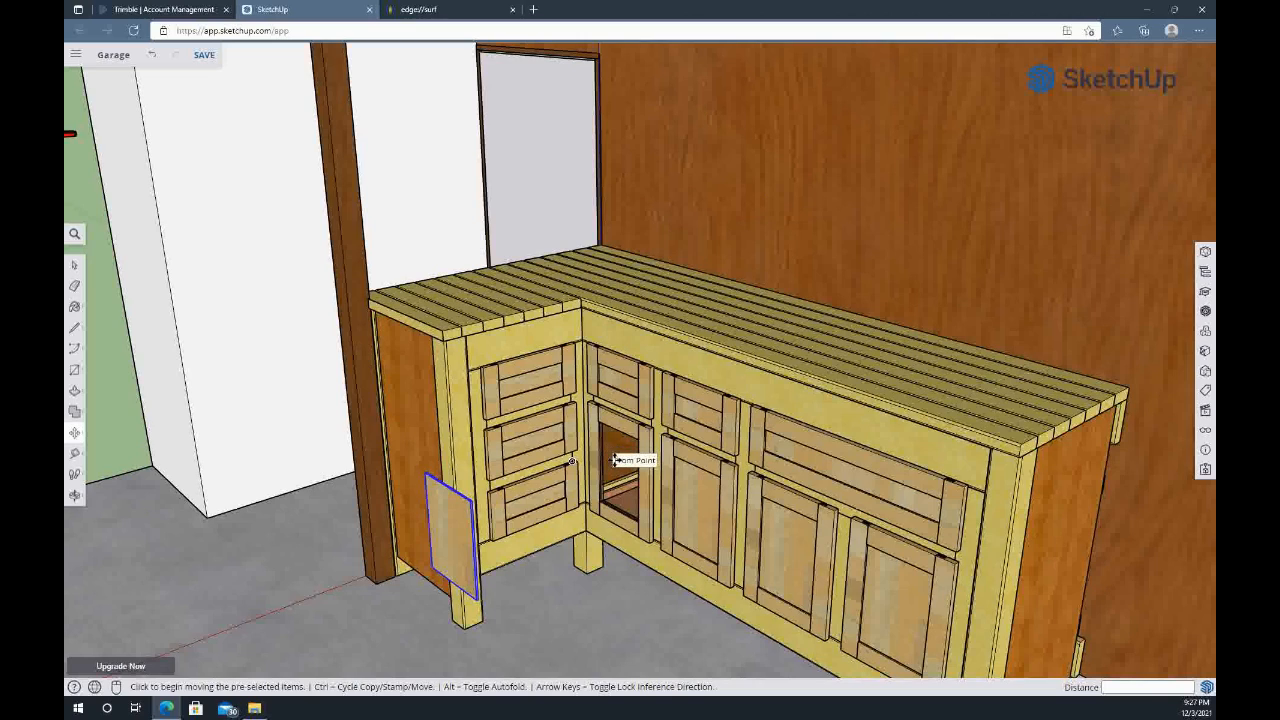
click(452, 525)
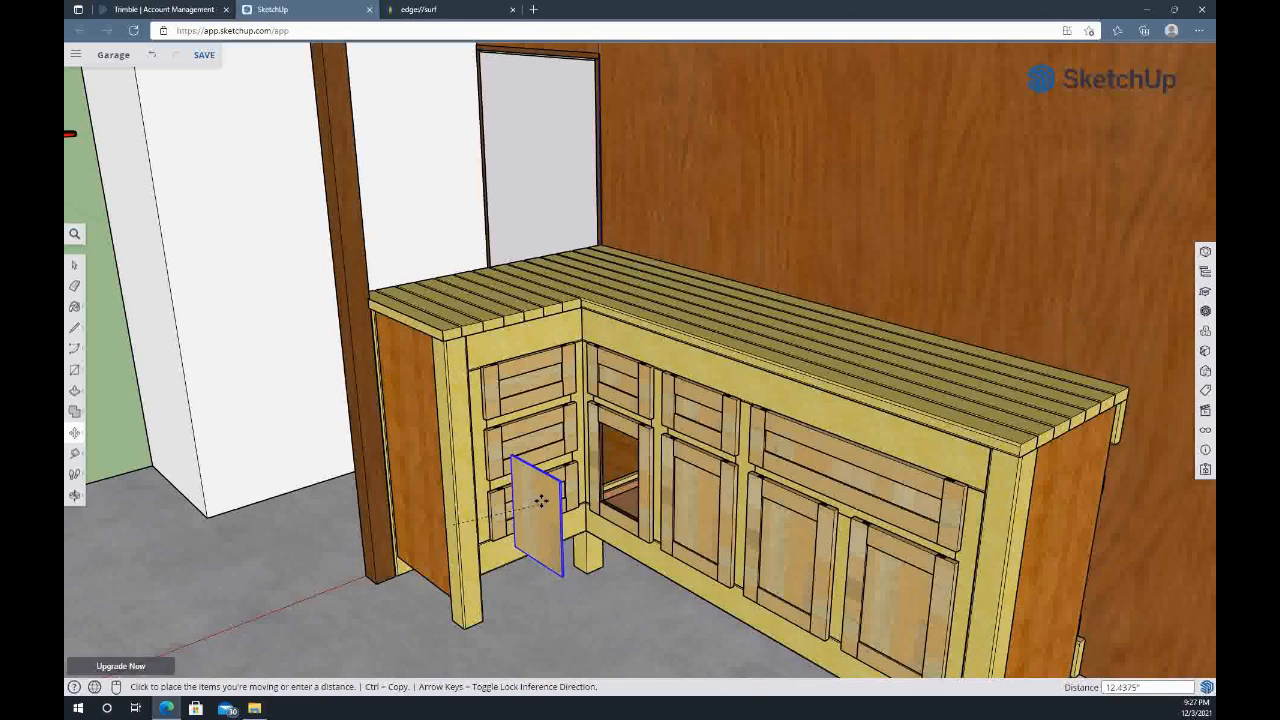
text(30)
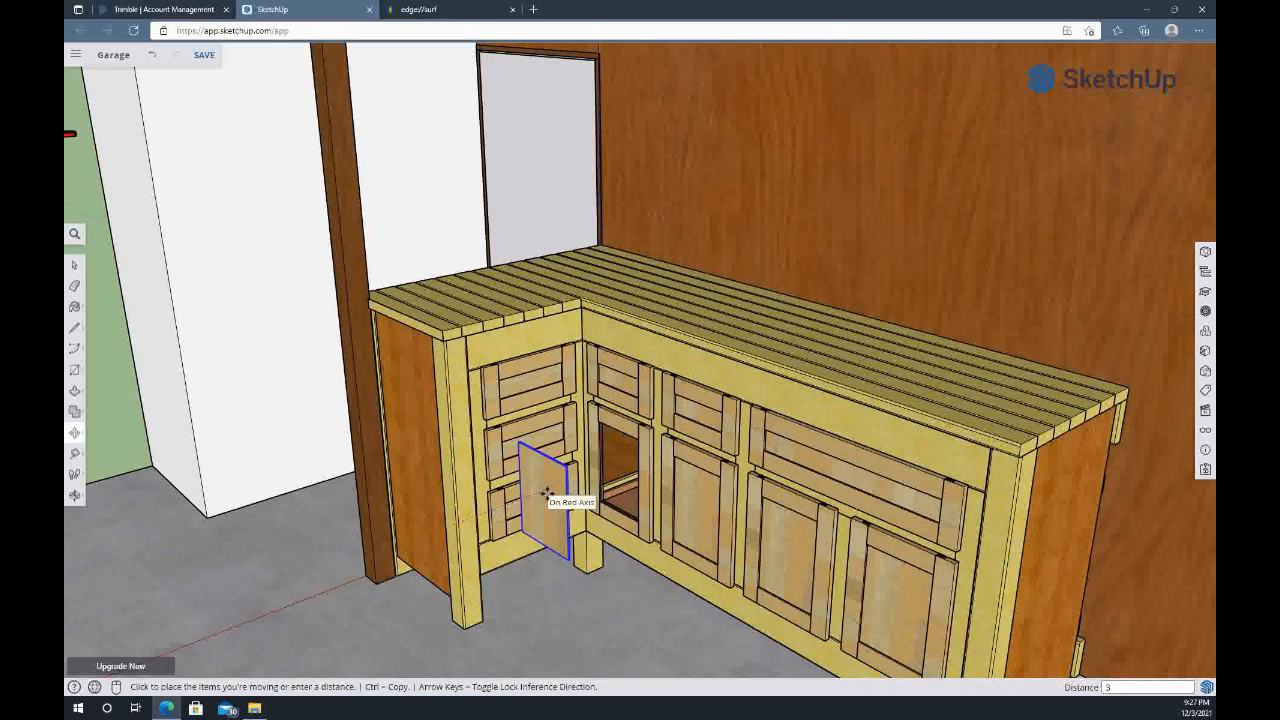
key(Return)
key(space)
scroll(560, 495, down, 6)
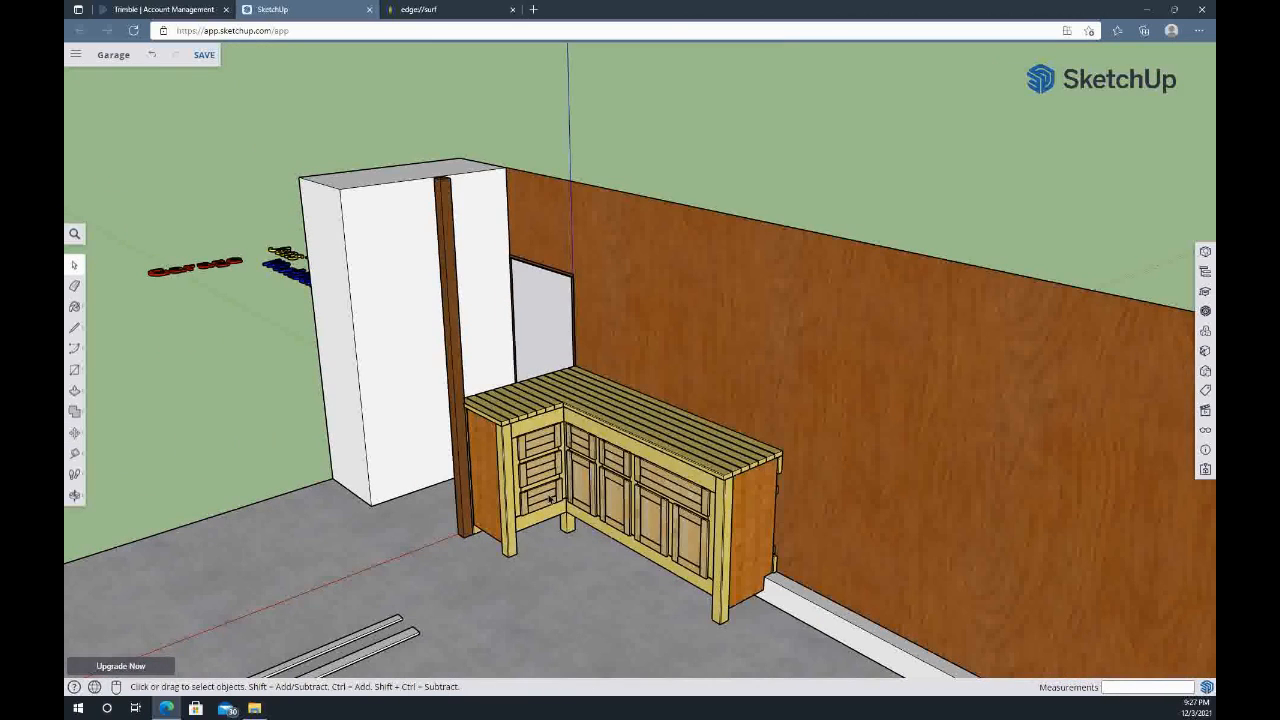
Review the assembled workbench from the front, picking out the wide drawer front and the outer front legs
middle_drag(583, 533, 877, 530)
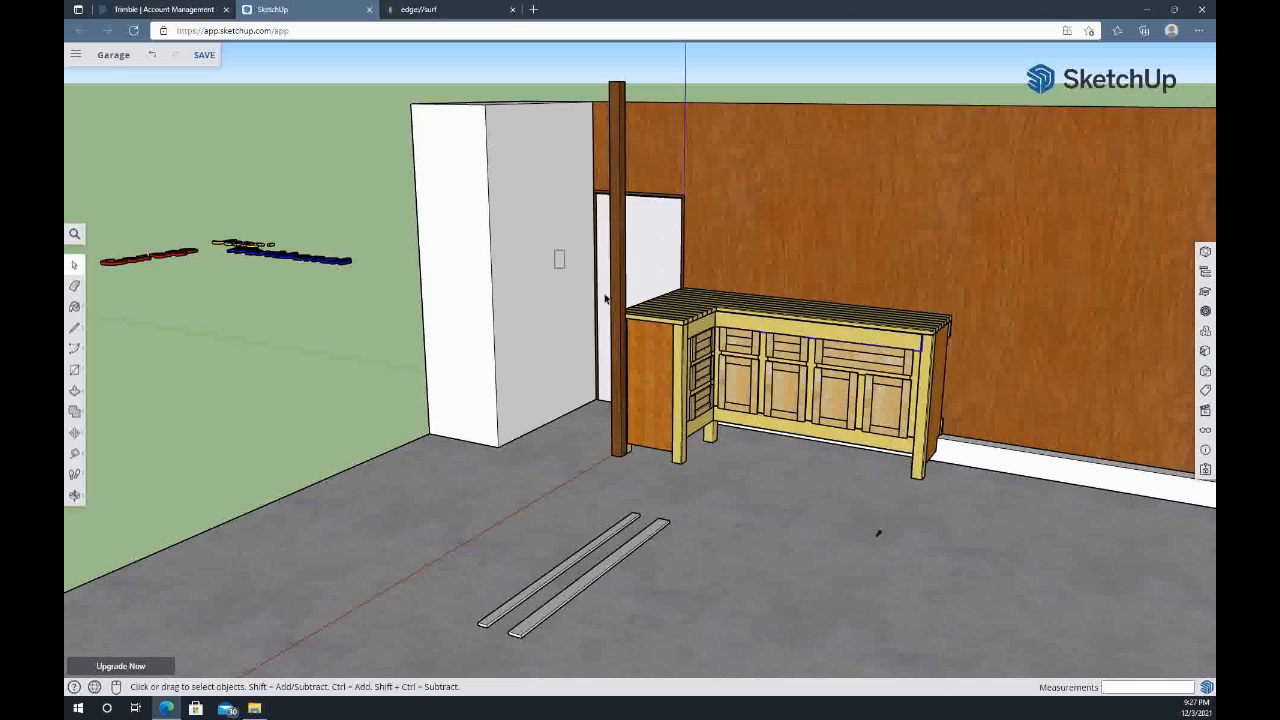
click(760, 380)
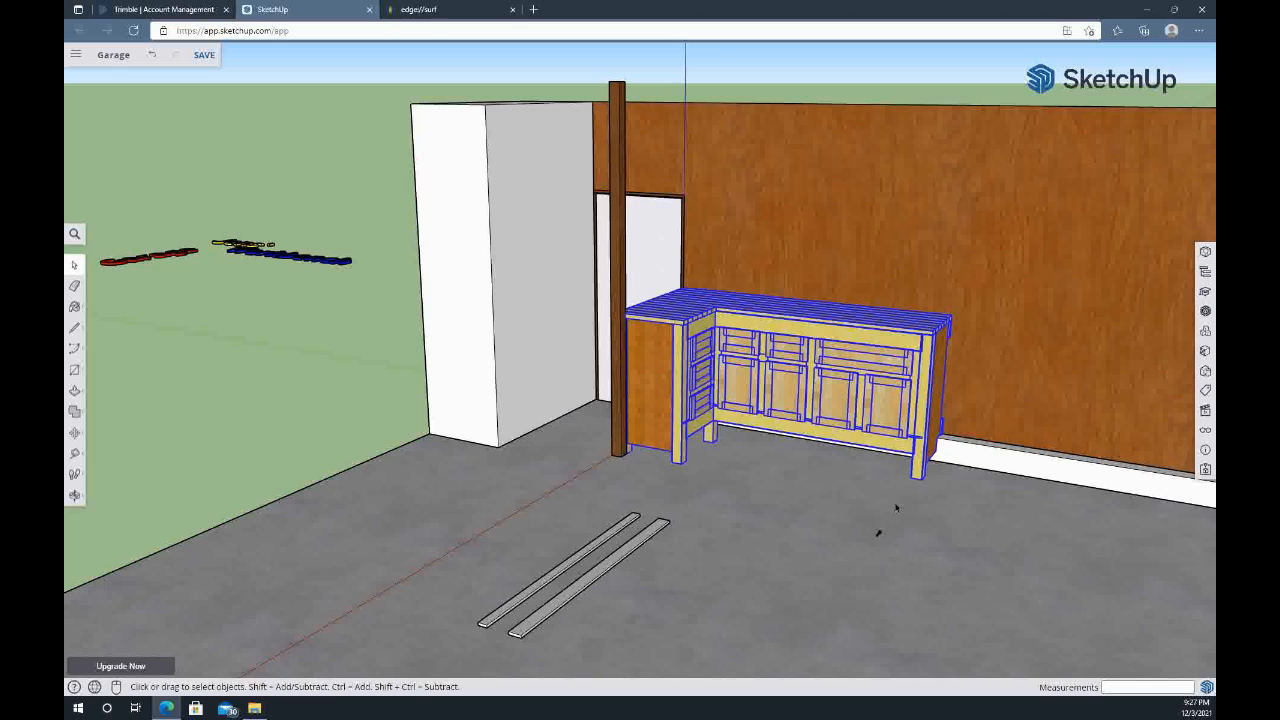
double_click(851, 346)
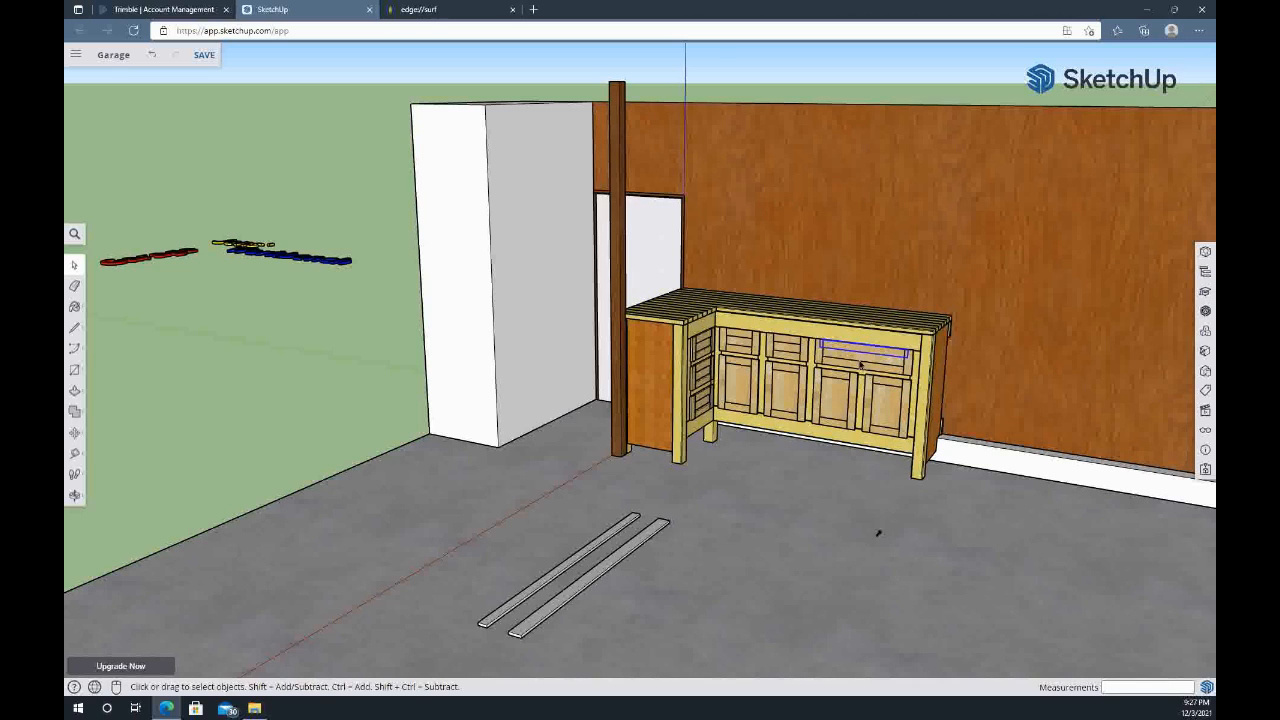
click(857, 391)
click(866, 347)
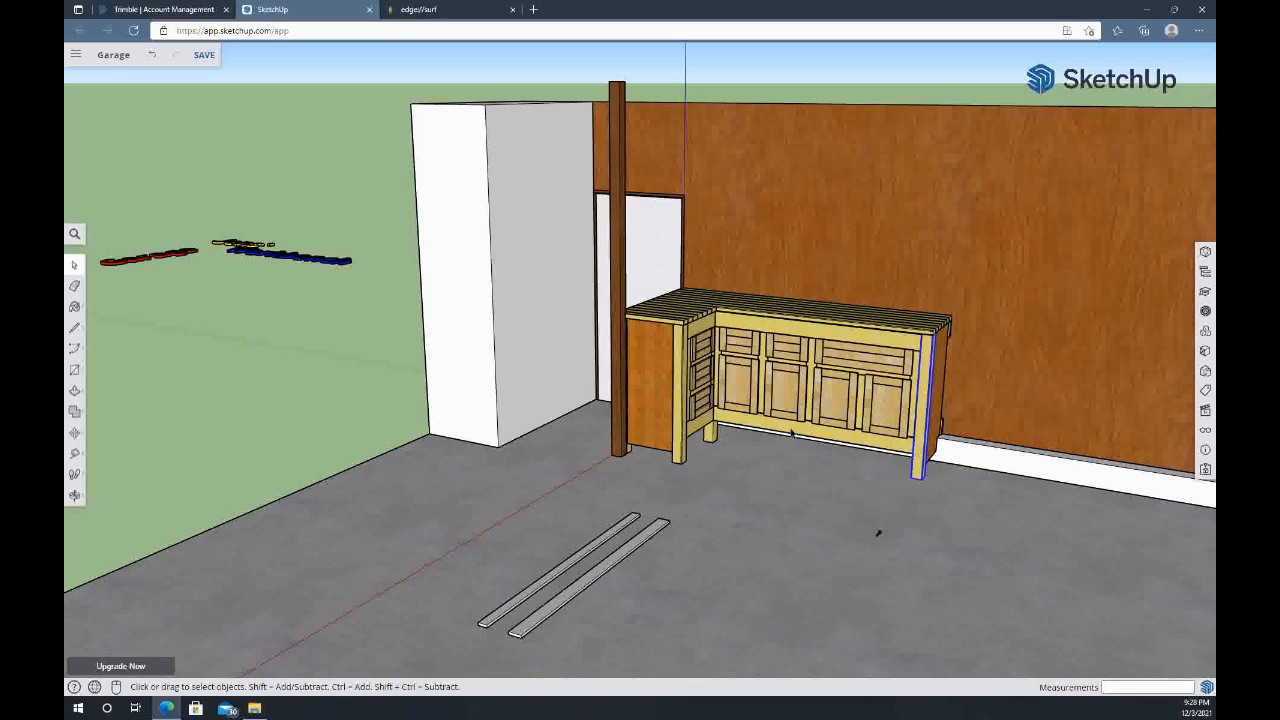
click(682, 450)
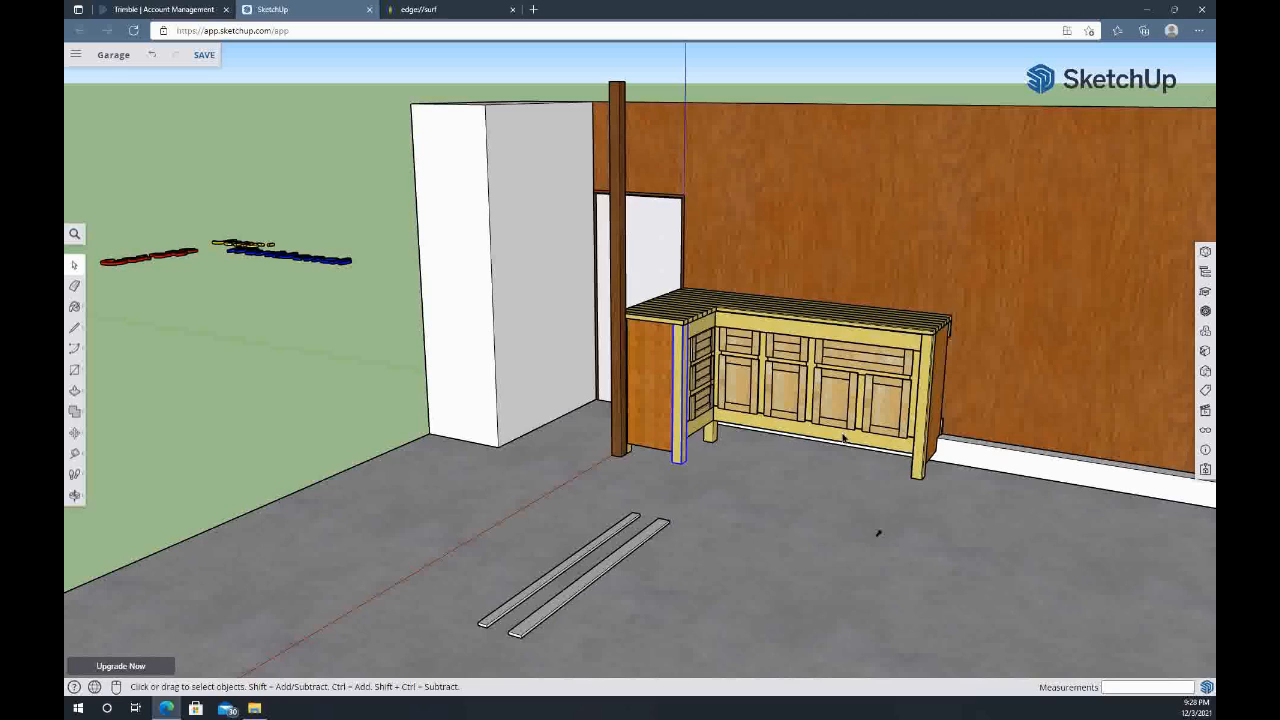
click(922, 393)
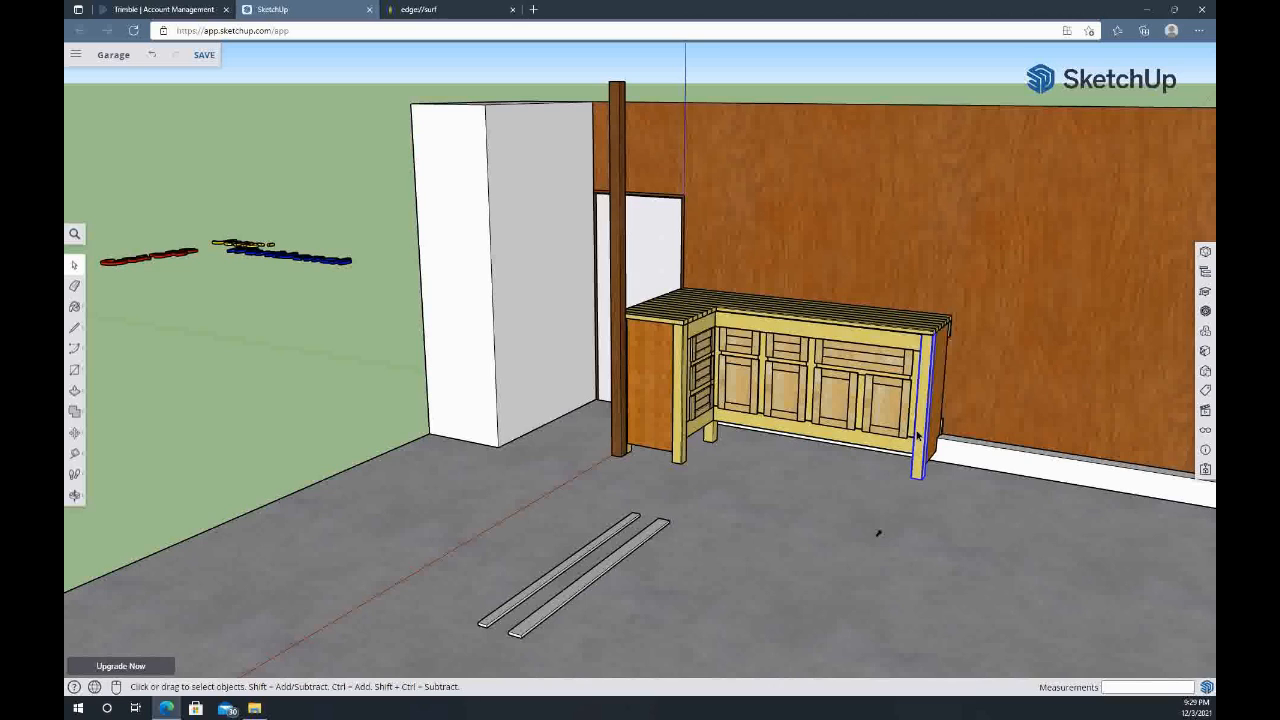
Examine the workbench within the garage, checking its front legs, end panel, wide drawer, door rail and upper apron
scroll(917, 435, down, 2)
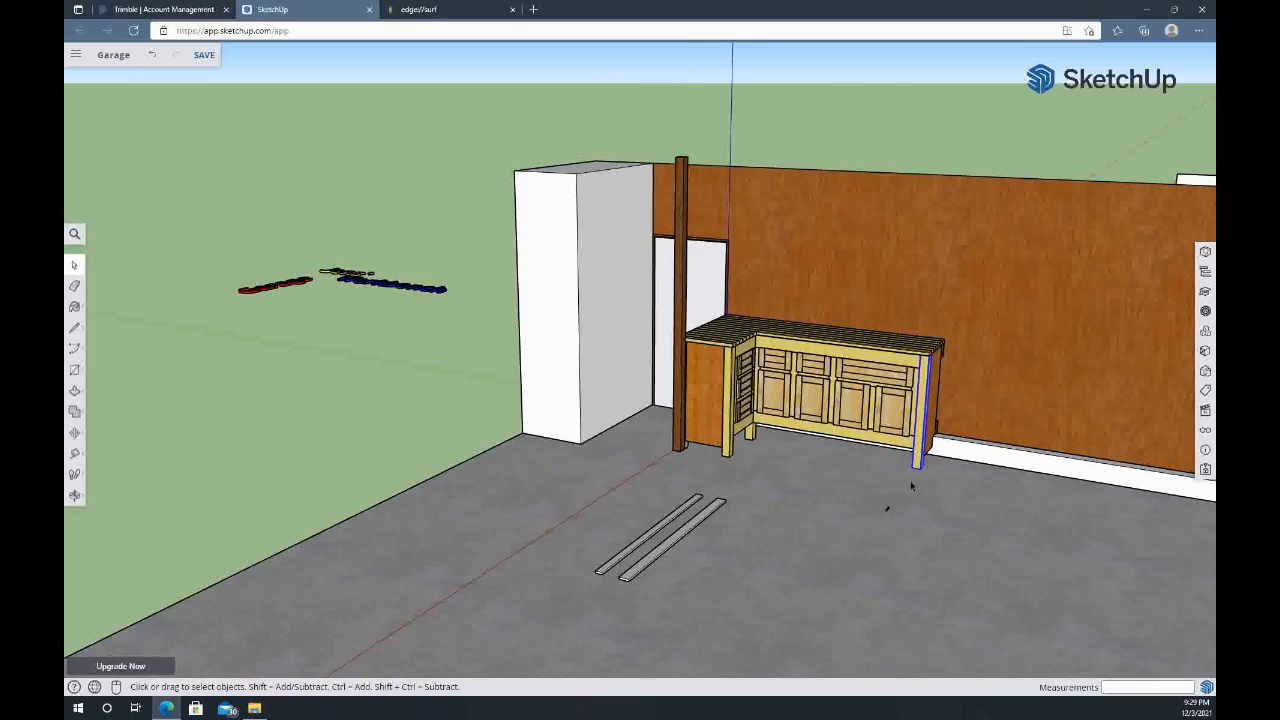
middle_drag(928, 501, 768, 467)
scroll(767, 467, down, 1)
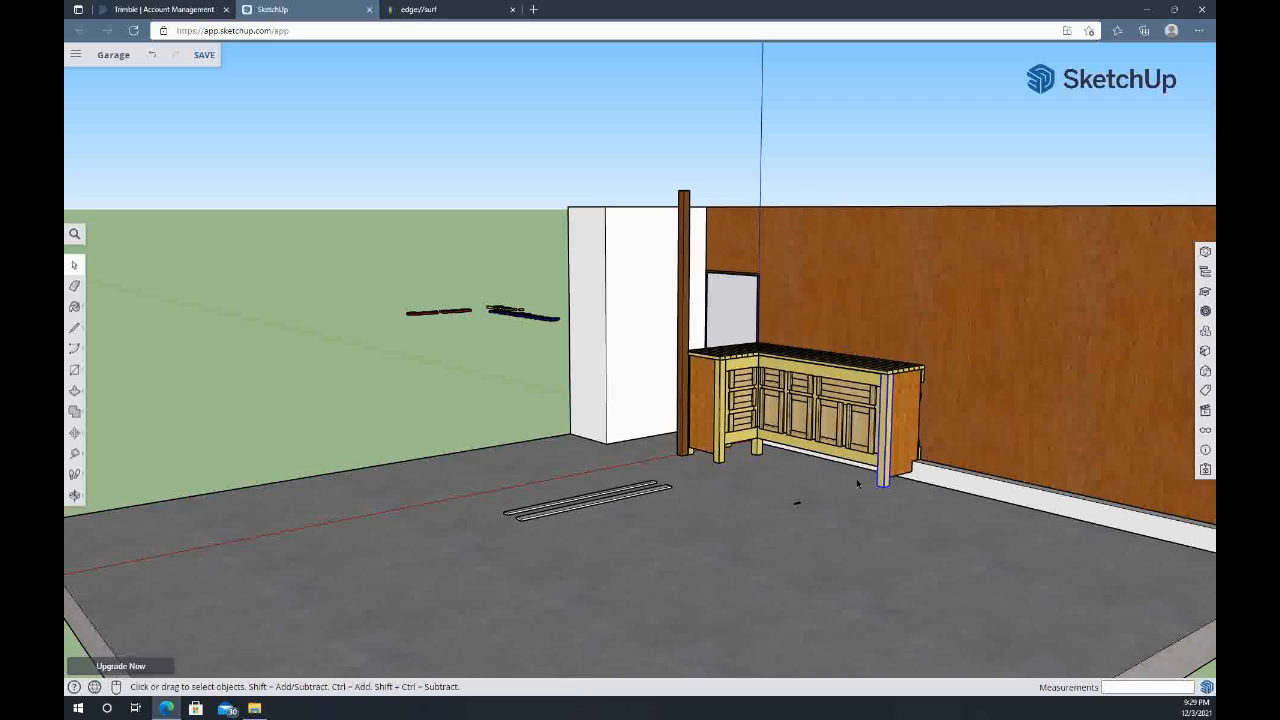
scroll(856, 478, up, 2)
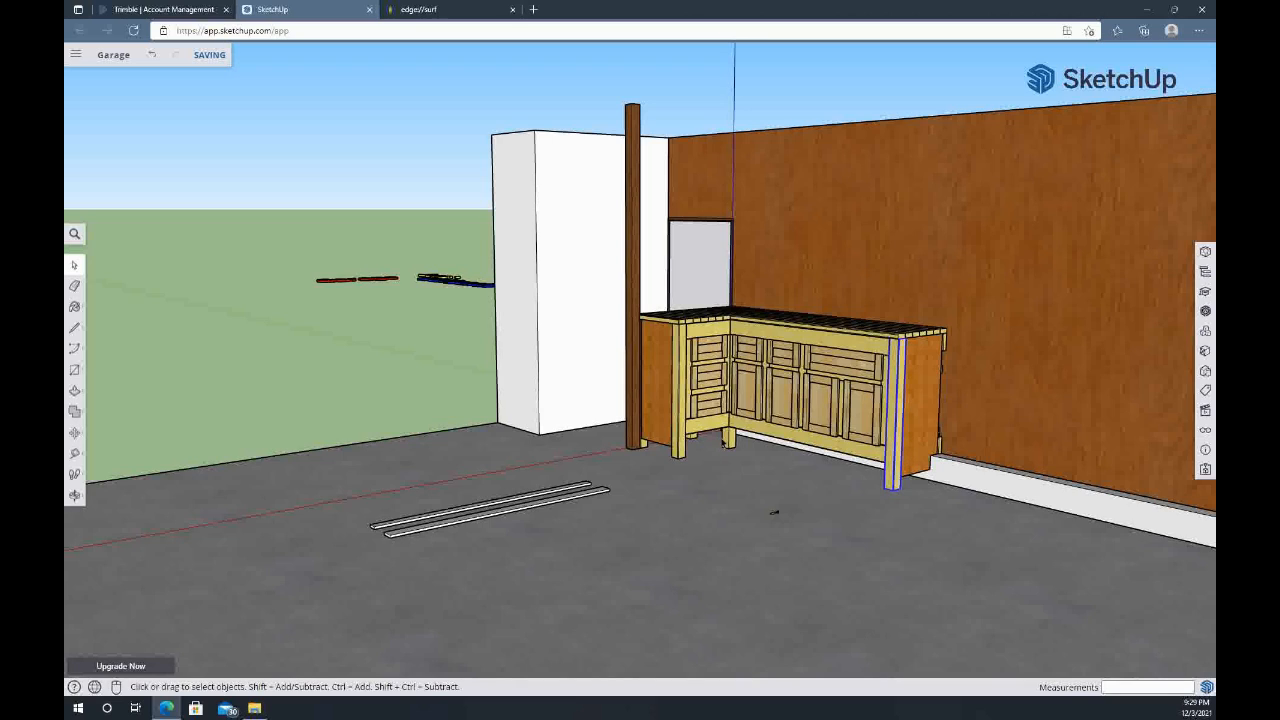
click(681, 450)
click(890, 444)
click(920, 421)
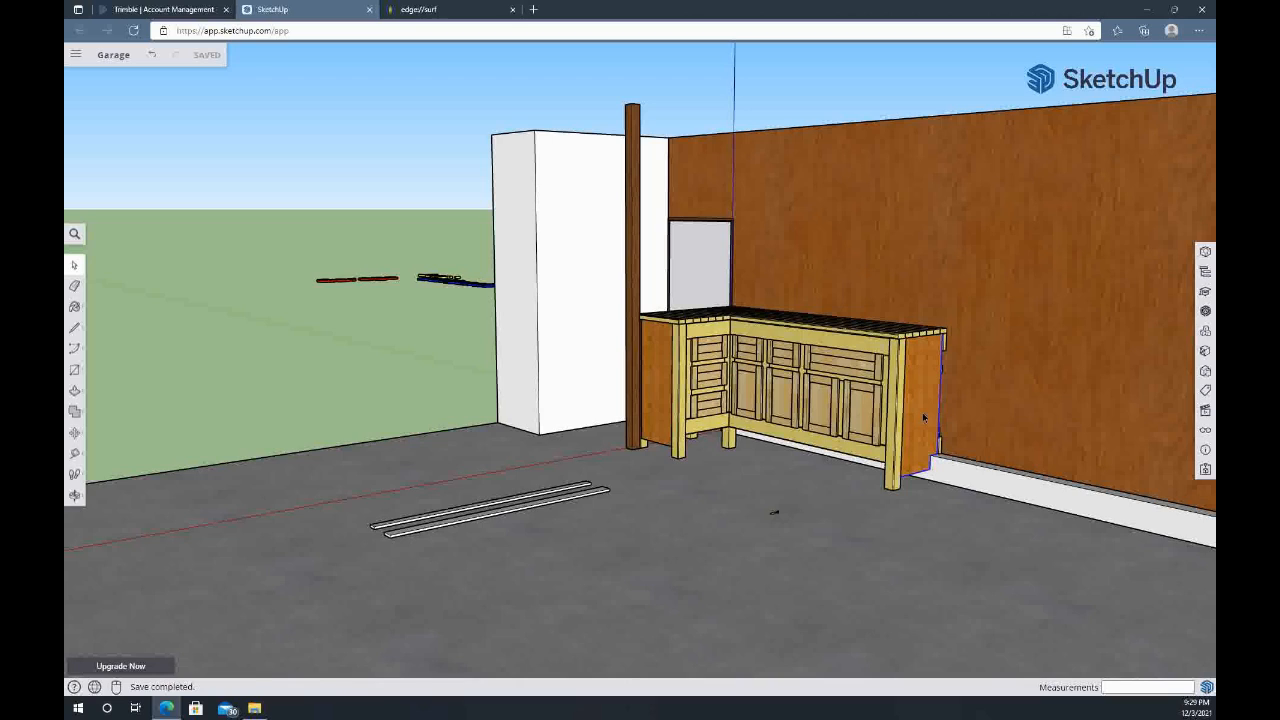
click(845, 375)
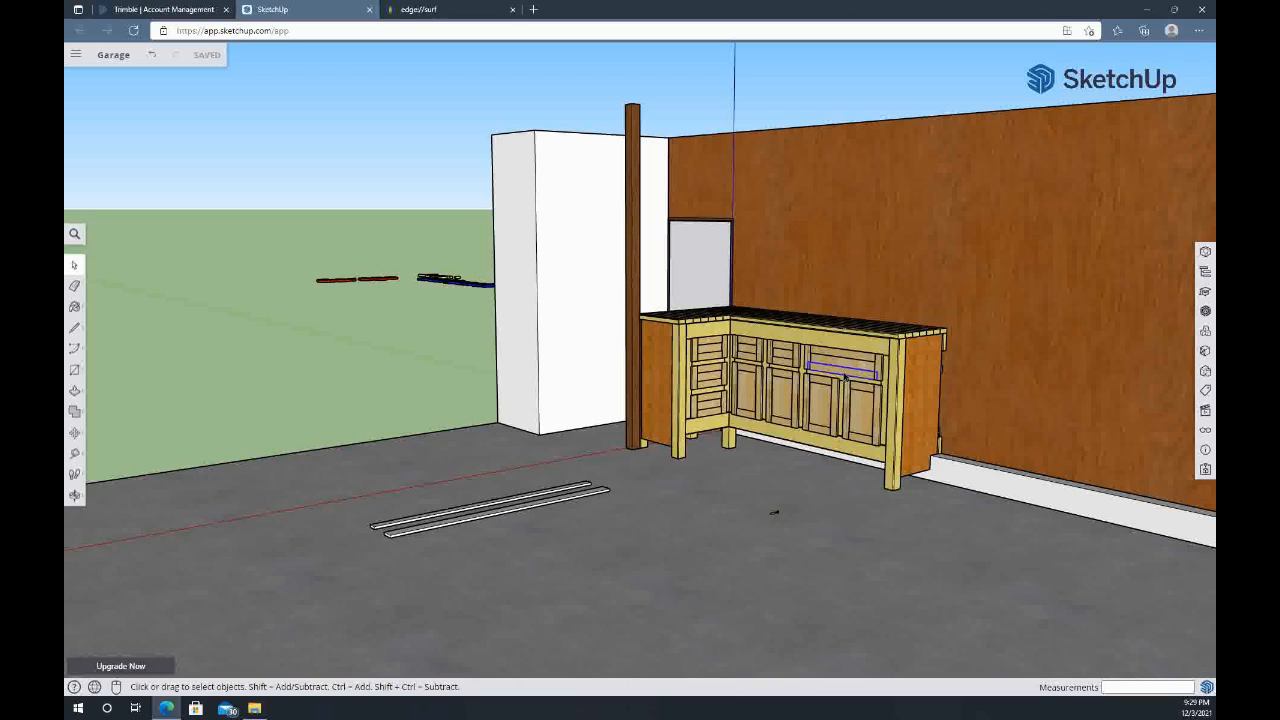
click(818, 430)
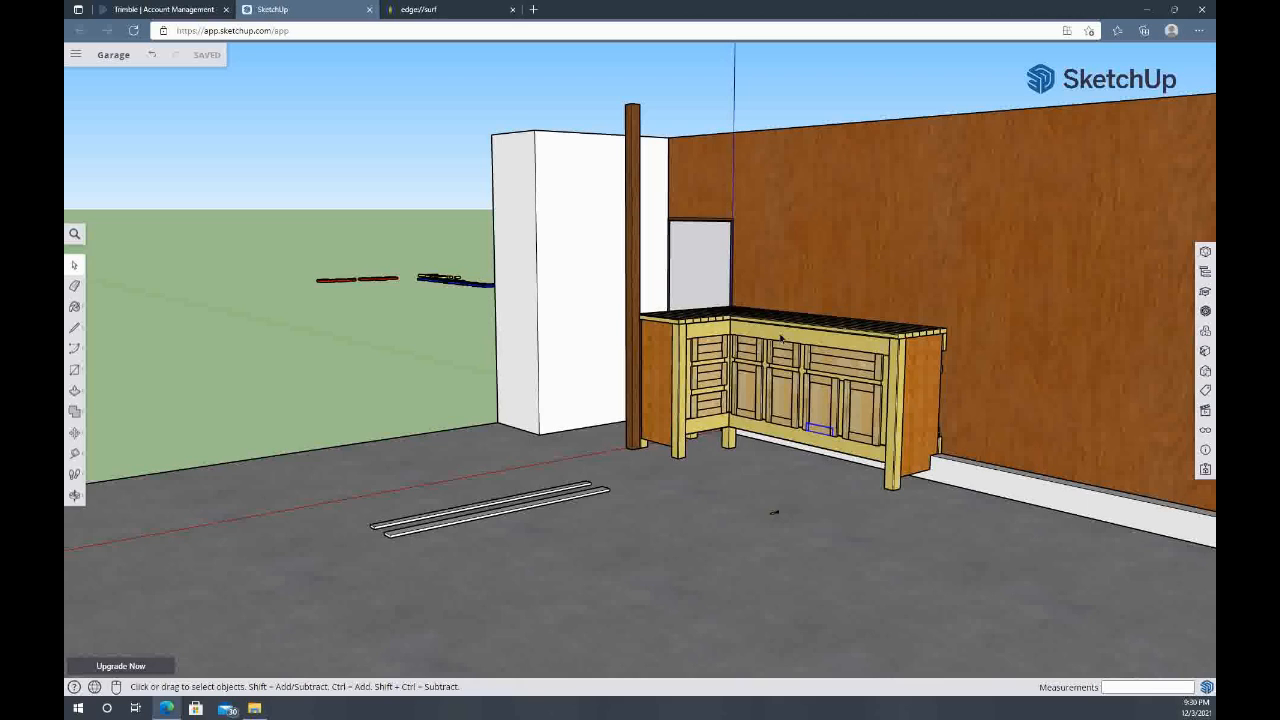
scroll(783, 345, up, 3)
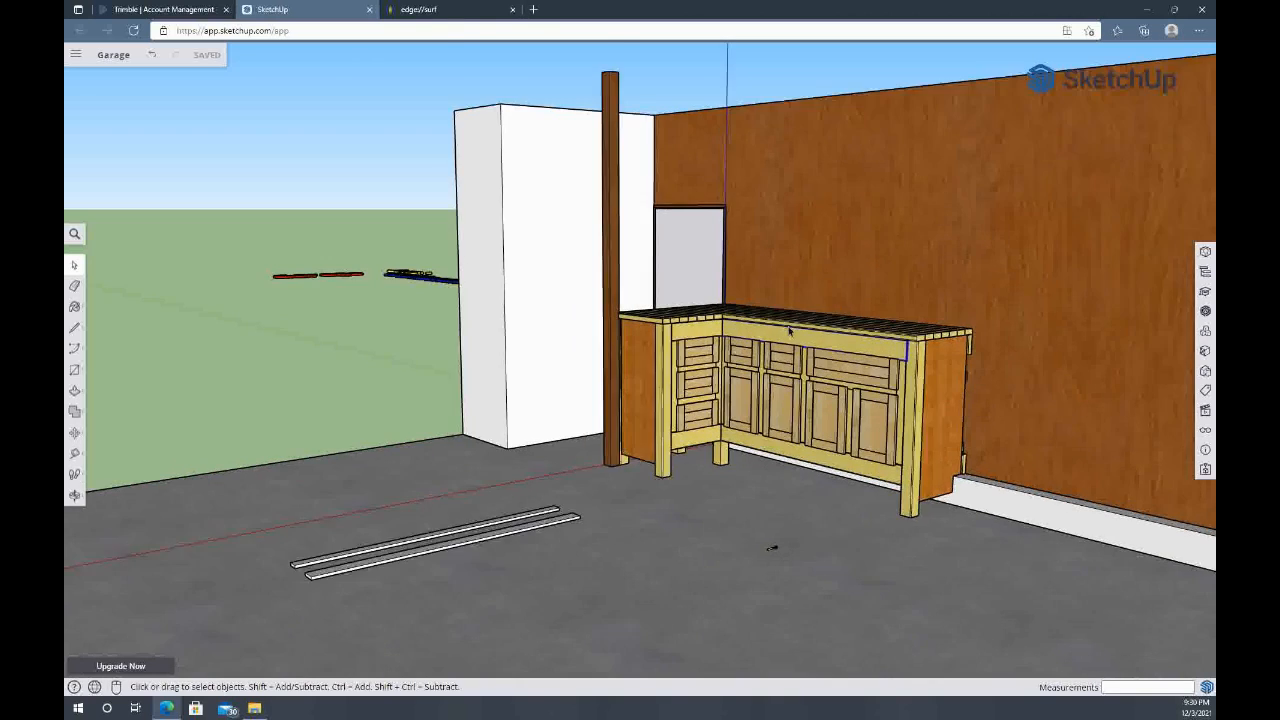
middle_drag(969, 423, 885, 370)
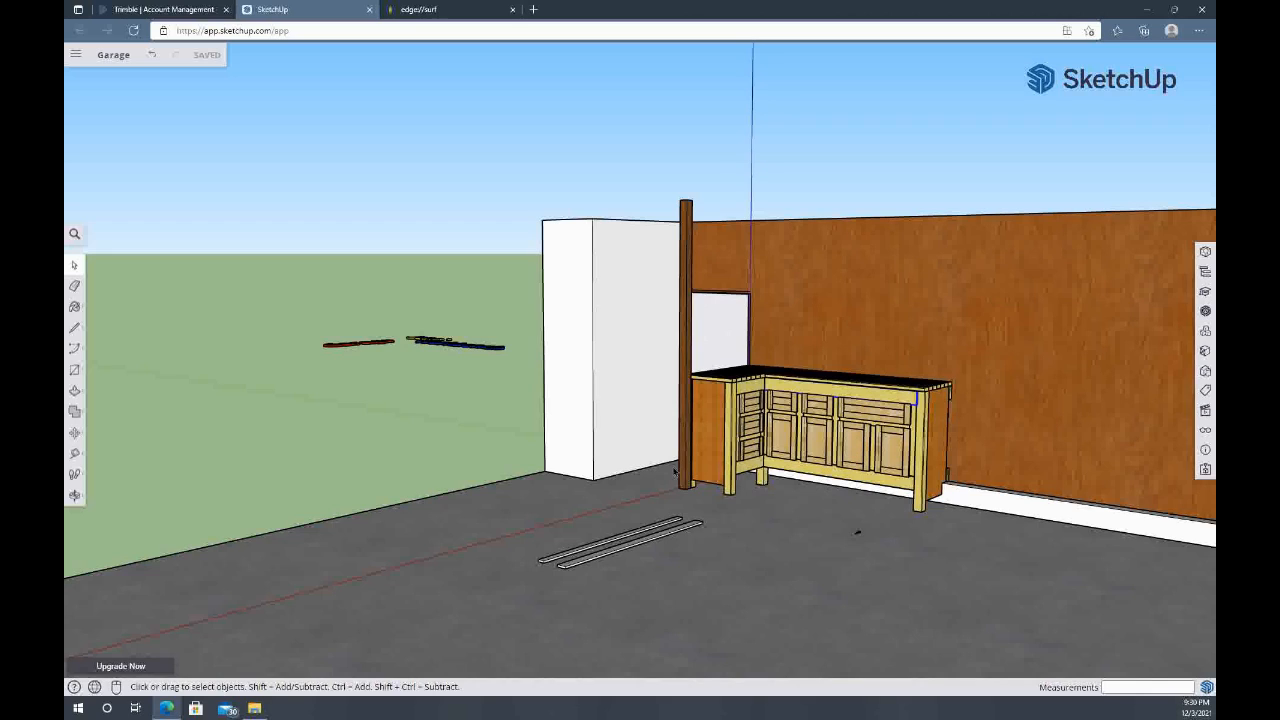
Inspect the loose boards on the floor and the short leg's drawer fronts, viewing the bench from its open end
click(659, 541)
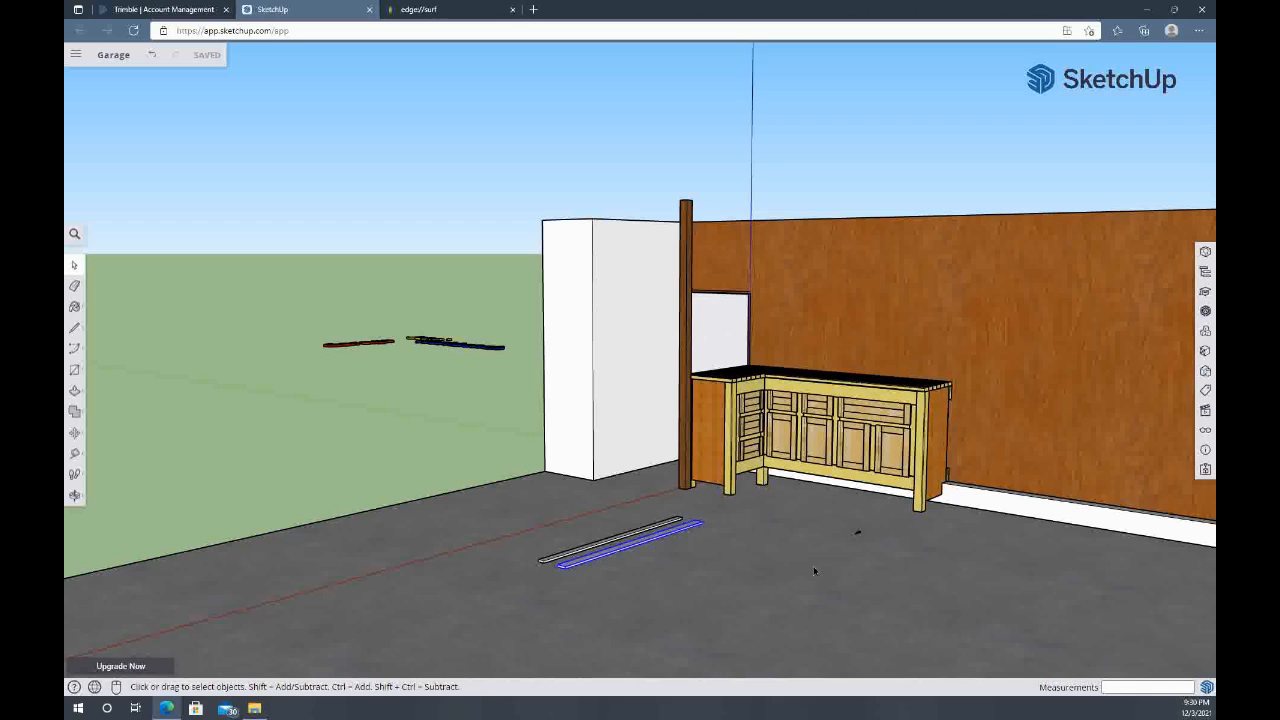
scroll(813, 570, down, 2)
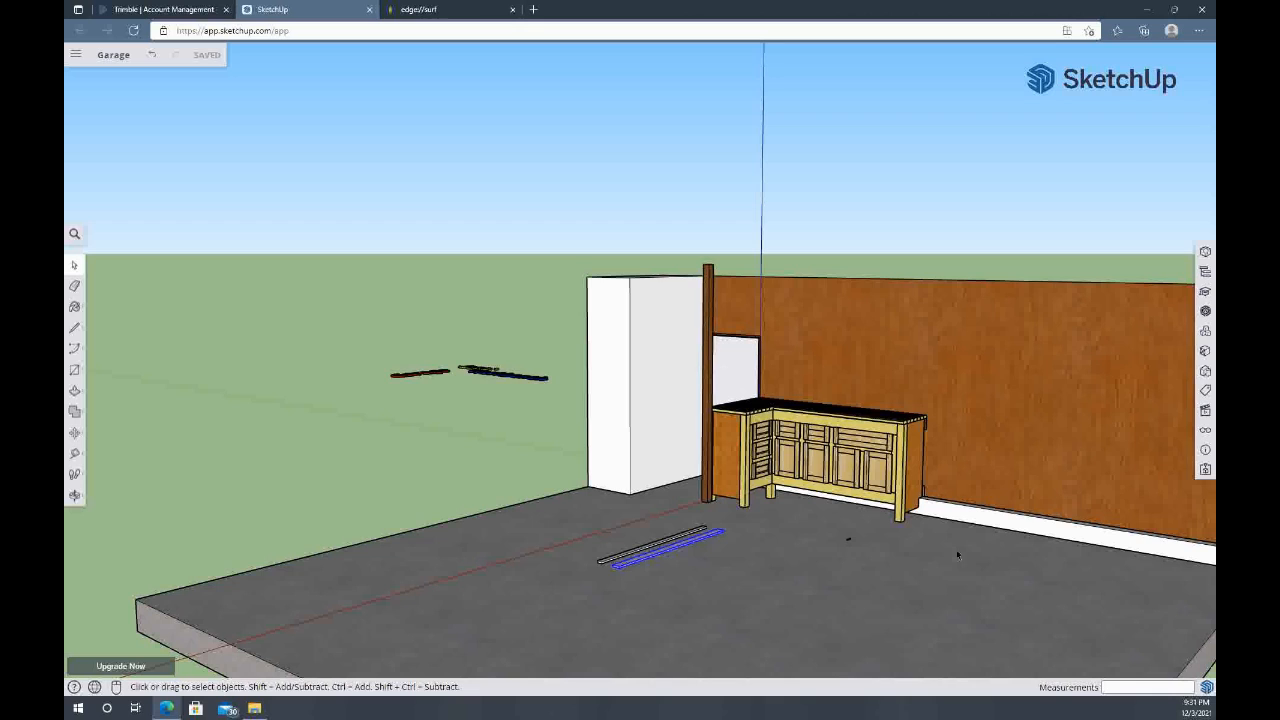
scroll(862, 428, up, 4)
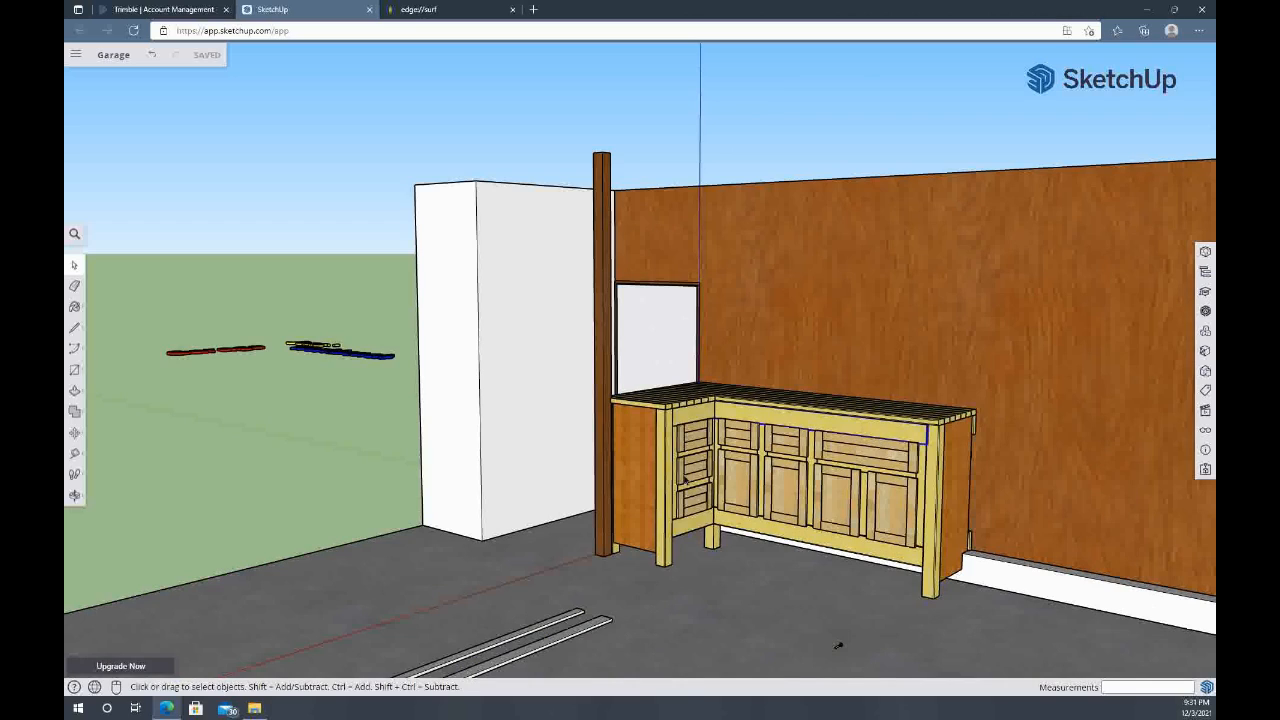
click(691, 497)
scroll(773, 468, down, 3)
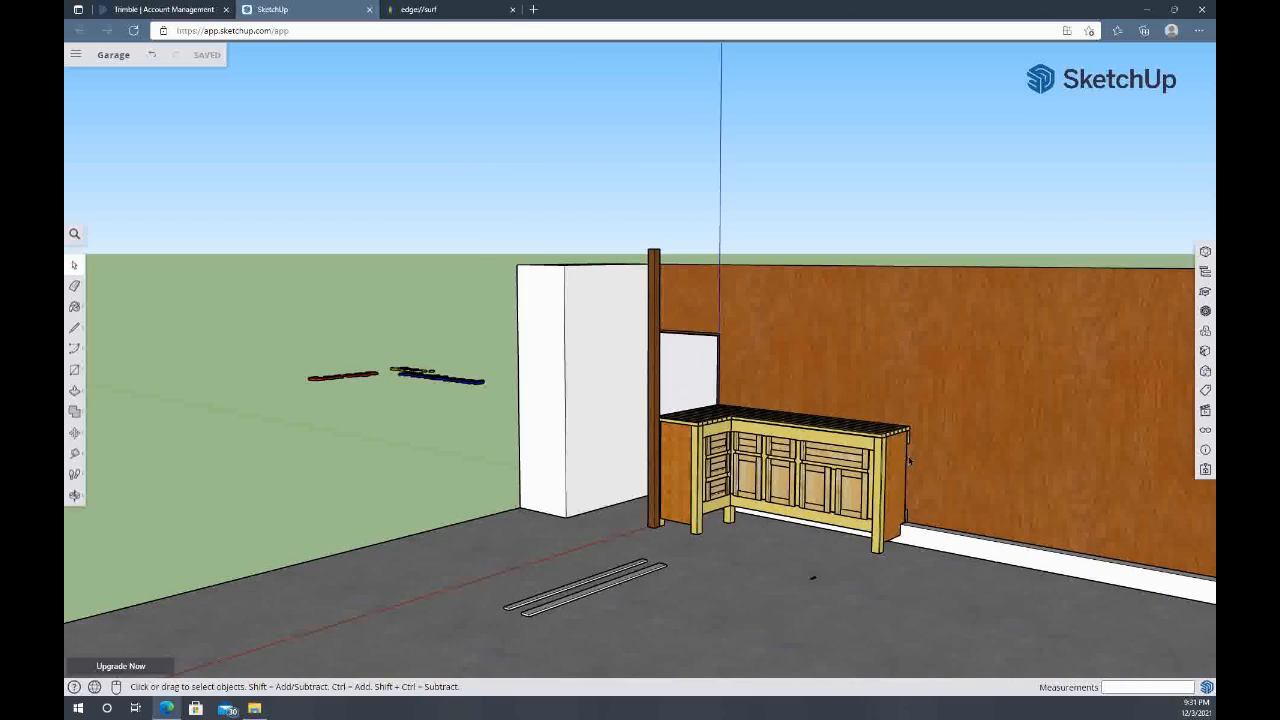
middle_drag(932, 460, 774, 455)
scroll(776, 455, up, 3)
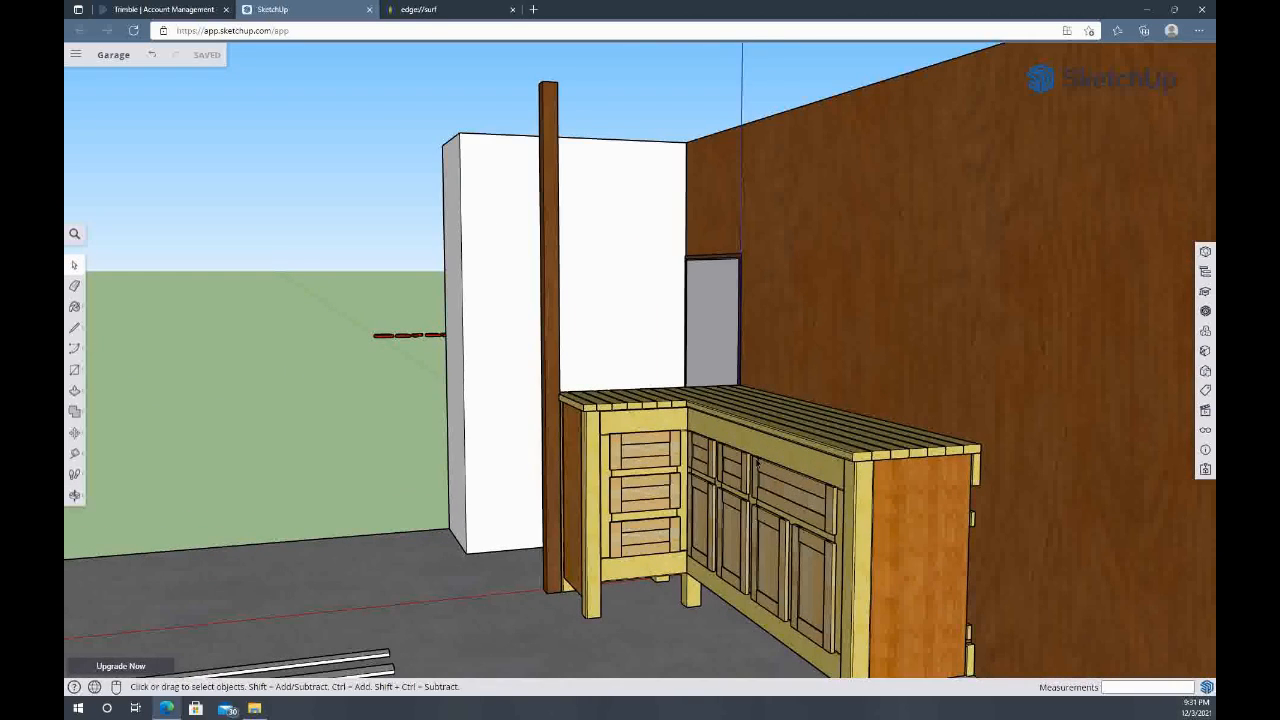